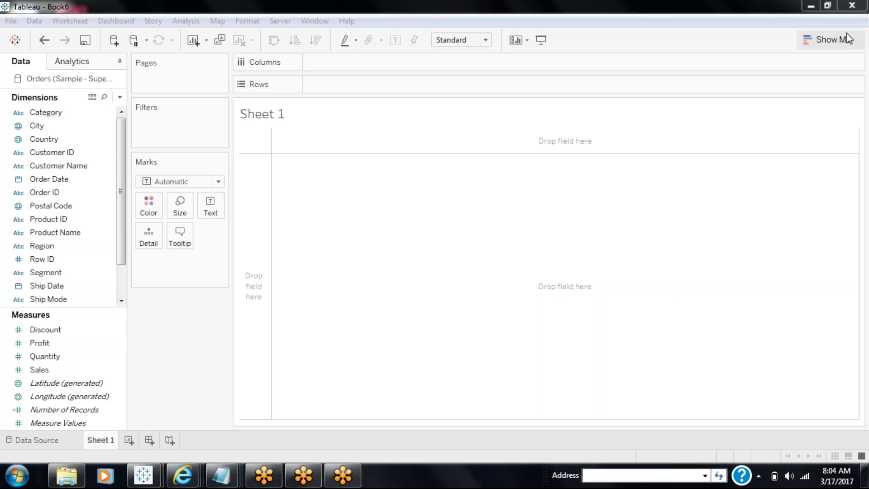
# Build a bar chart with Category and Sub-Category as rows and the sum of Sales as columns
pyautogui.moveTo(64, 118); pyautogui.dragTo(67, 267)
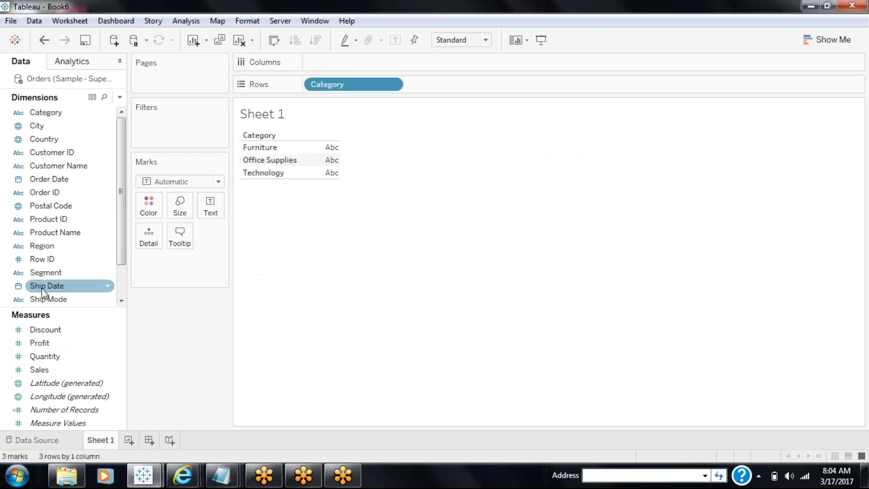
pyautogui.moveTo(121, 236); pyautogui.dragTo(477, 86)
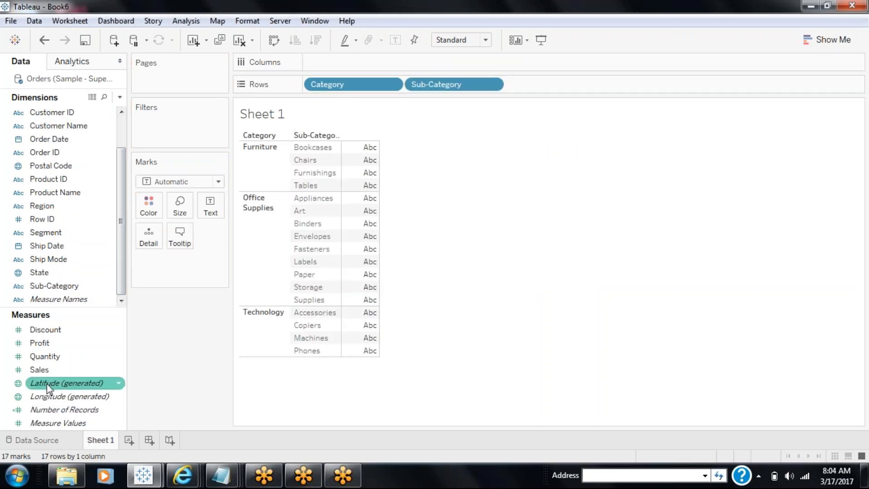
pyautogui.moveTo(45, 372); pyautogui.dragTo(352, 59)
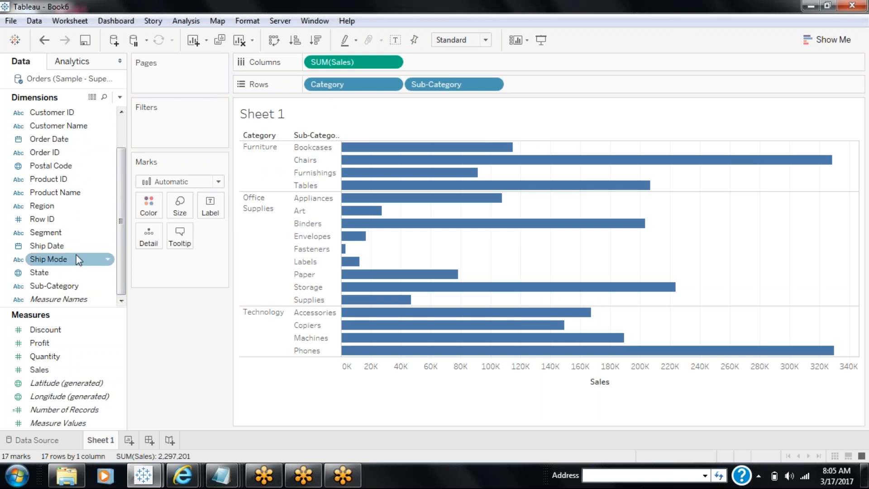
# Add a Category filter that includes all three categories and show its filter control beside the chart
pyautogui.moveTo(118, 248); pyautogui.dragTo(121, 221)
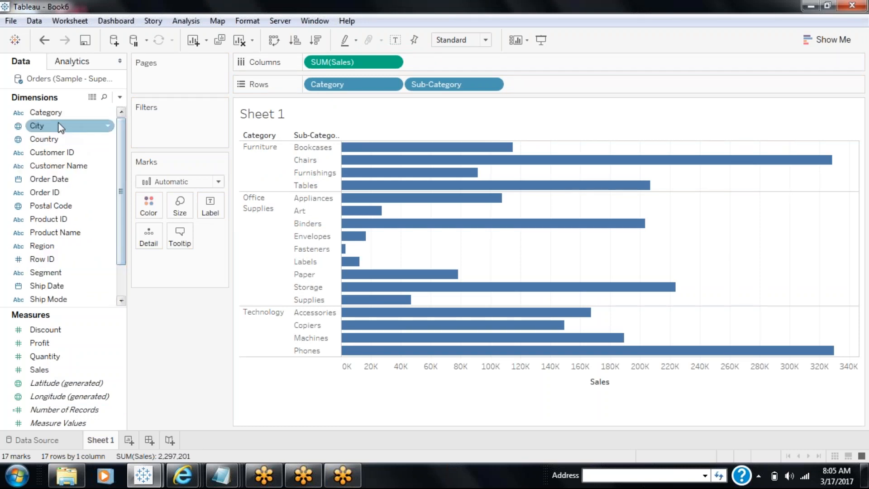
pyautogui.moveTo(58, 116); pyautogui.dragTo(156, 118)
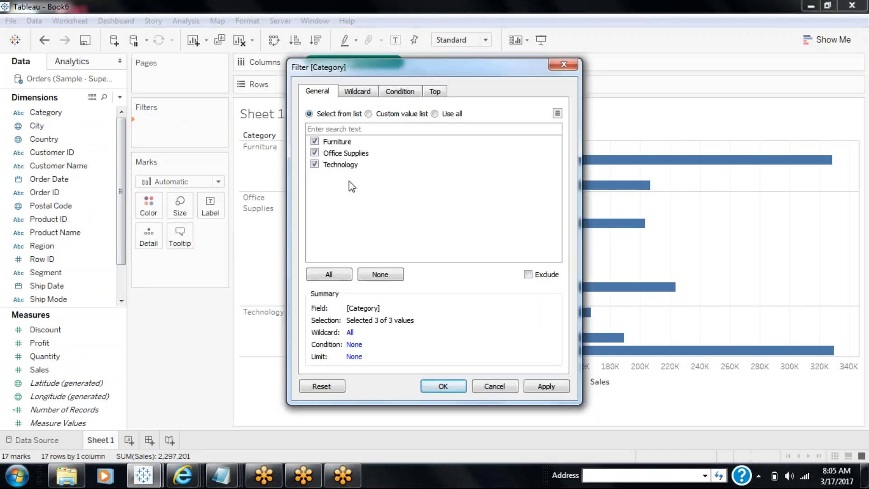
pyautogui.click(444, 386)
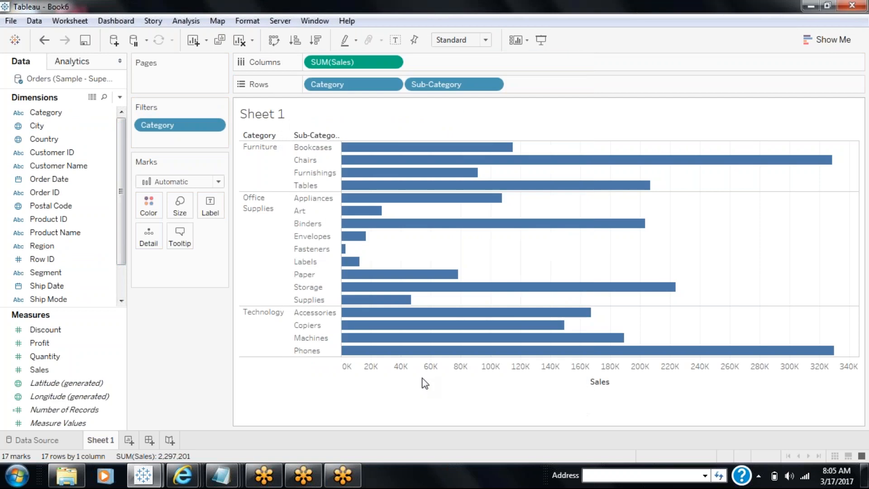
pyautogui.rightClick(191, 132)
pyautogui.click(213, 156)
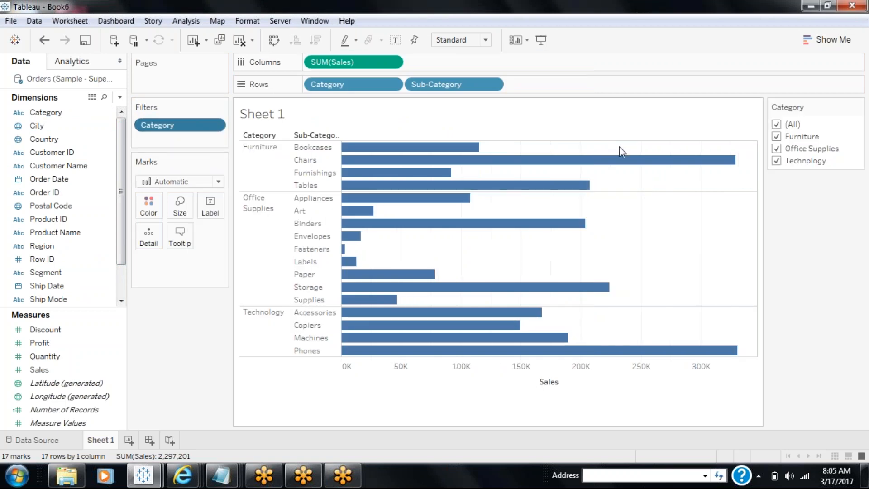
# Test the Category filter with only Technology and with only Furniture, and restore all categories
pyautogui.click(777, 137)
pyautogui.click(777, 149)
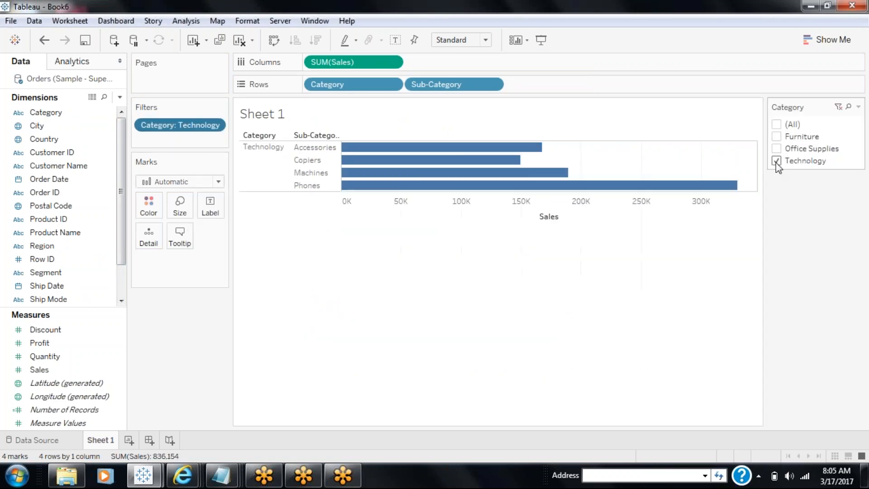
pyautogui.click(776, 161)
pyautogui.click(776, 137)
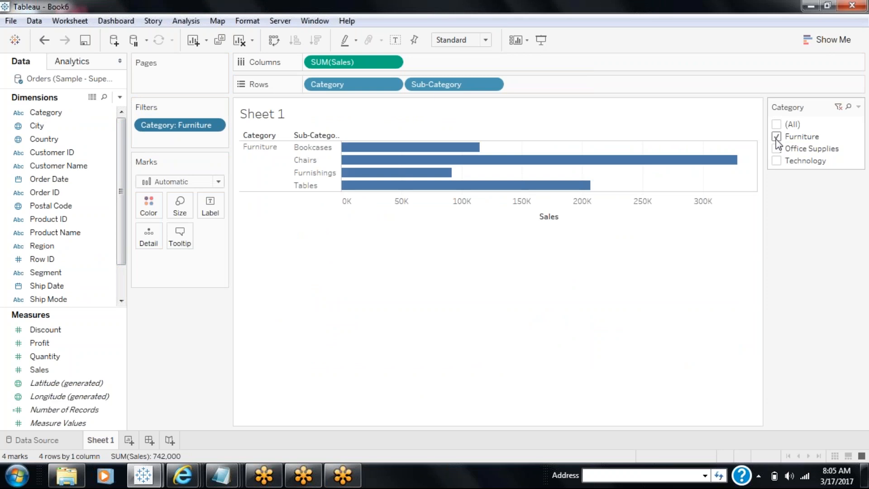
pyautogui.click(775, 127)
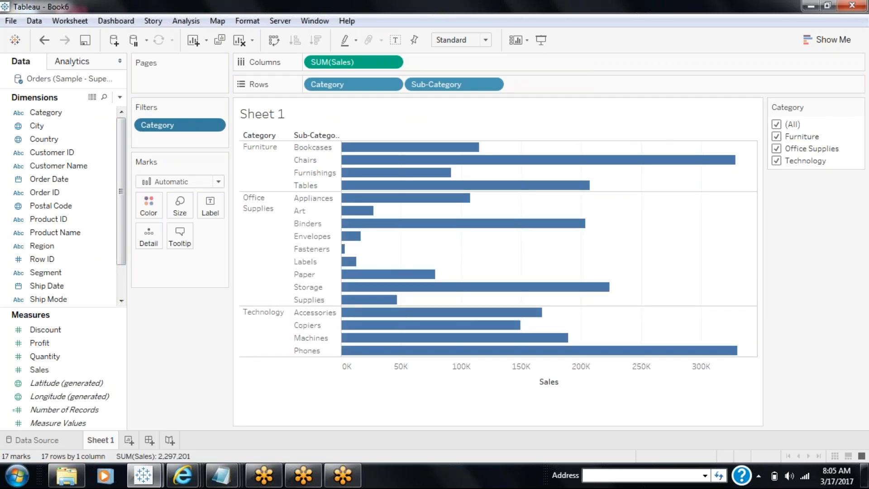
# Rename Sheet 1 as "Categorywise Sales"
pyautogui.rightClick(109, 443)
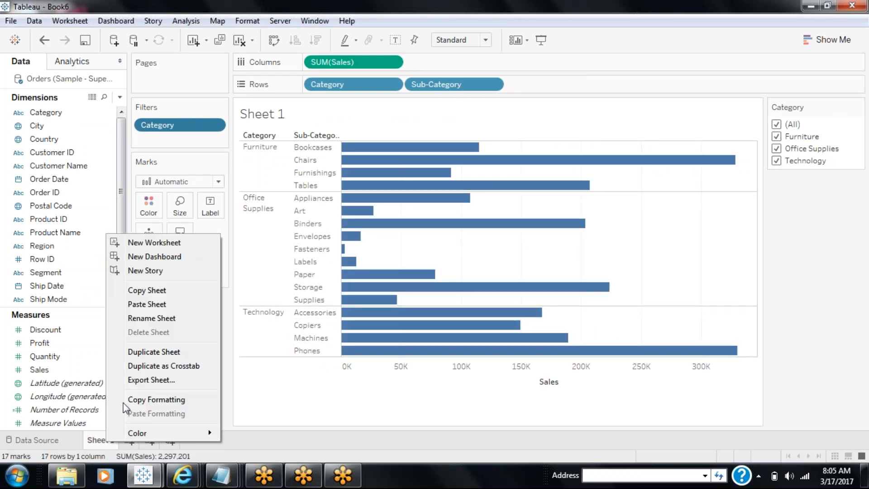
pyautogui.click(162, 318)
pyautogui.write('Ca')
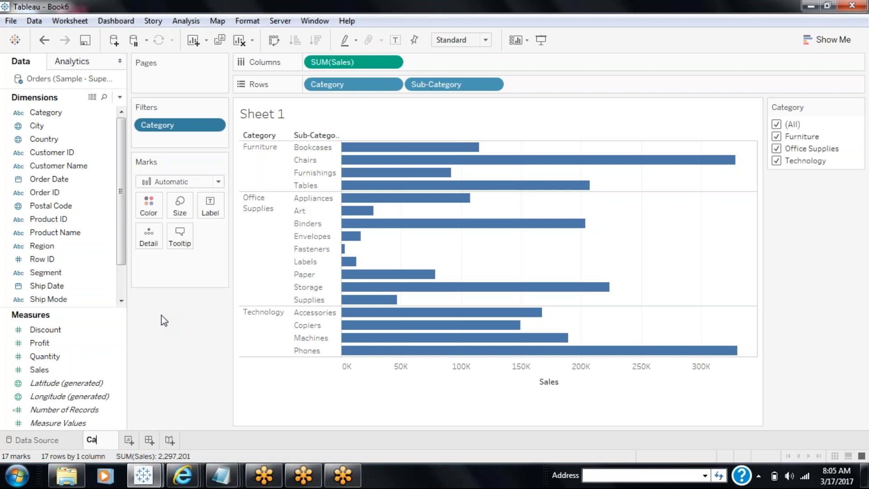
pyautogui.write('tegorywise Sales')
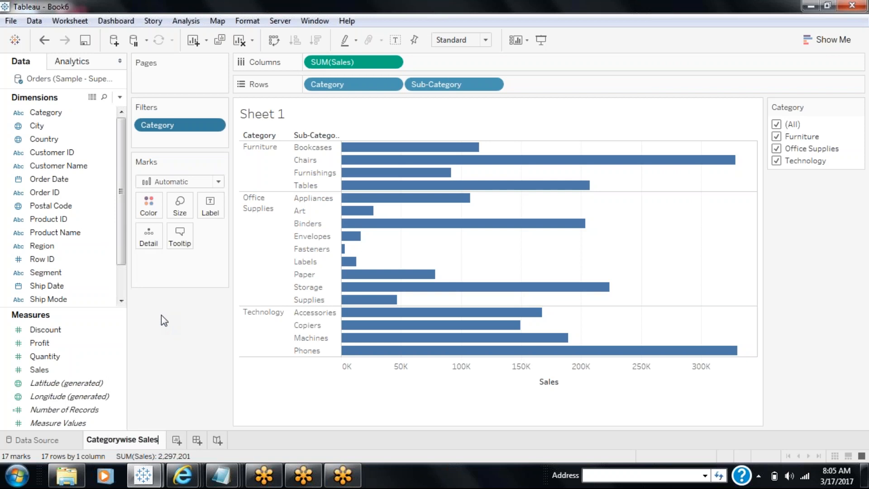
pyautogui.press('Return')
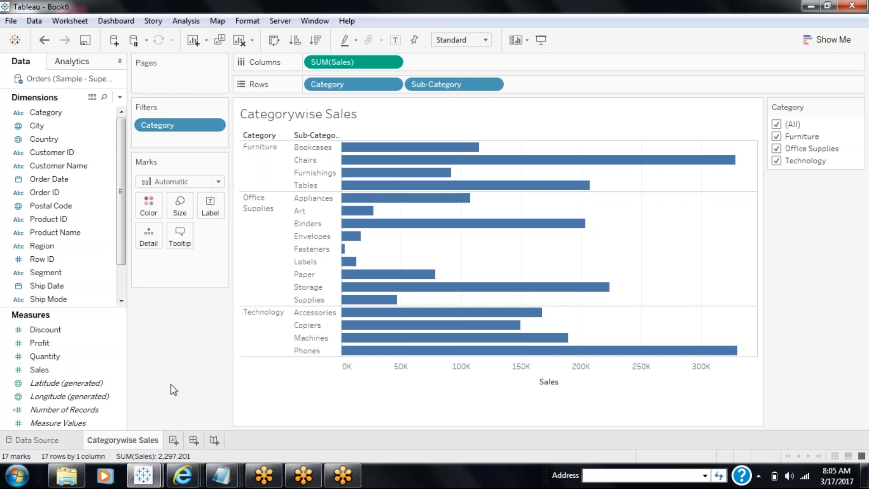
# Create a new worksheet and put Order Date on the rows, expanded to year and quarter
pyautogui.click(174, 440)
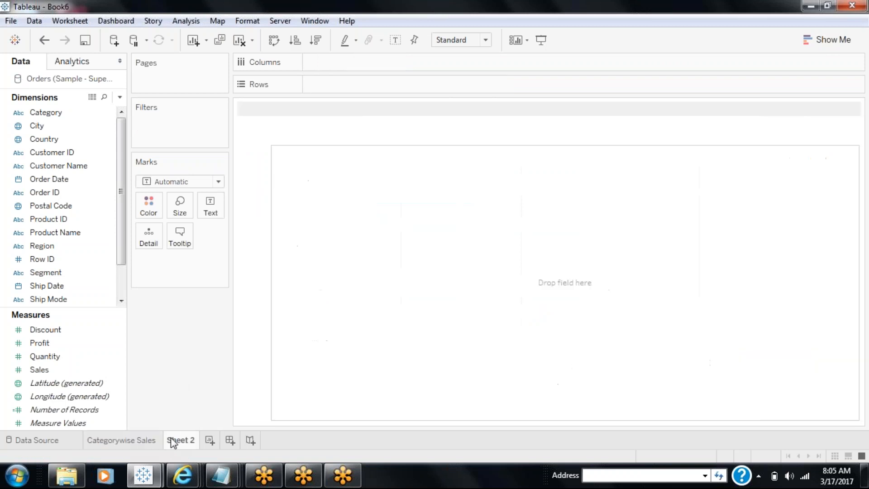
pyautogui.click(100, 181)
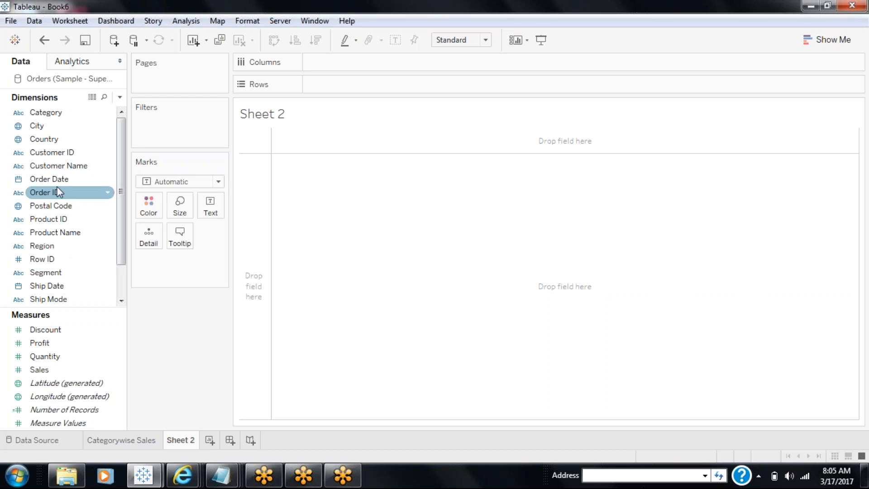
pyautogui.moveTo(57, 180); pyautogui.dragTo(352, 87)
pyautogui.click(314, 85)
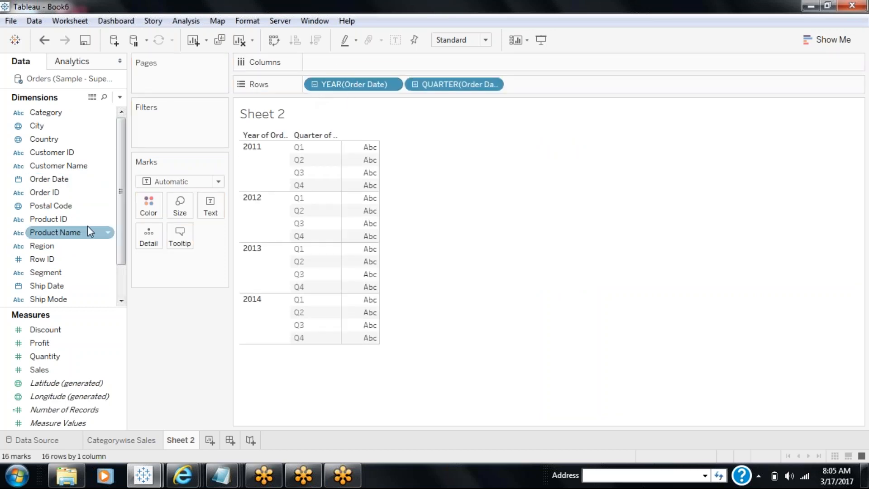
# Place Region and Segment on the columns and fill the table with the sum of Sales as text
pyautogui.moveTo(68, 244); pyautogui.dragTo(341, 64)
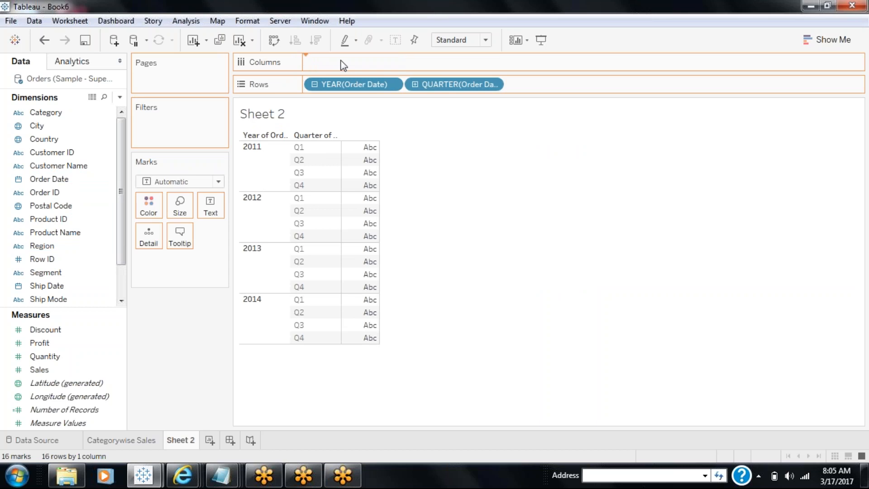
pyautogui.click(54, 273)
pyautogui.moveTo(55, 275); pyautogui.dragTo(448, 62)
pyautogui.moveTo(39, 370); pyautogui.dragTo(209, 207)
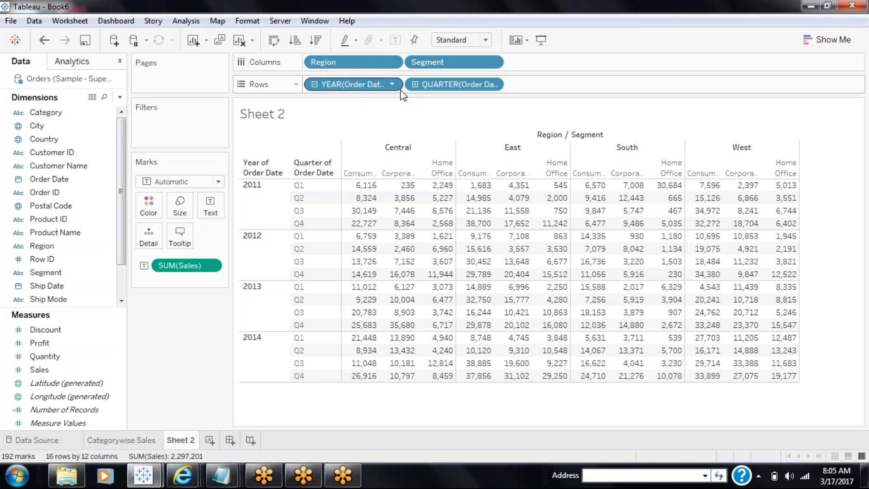
pyautogui.moveTo(411, 188)
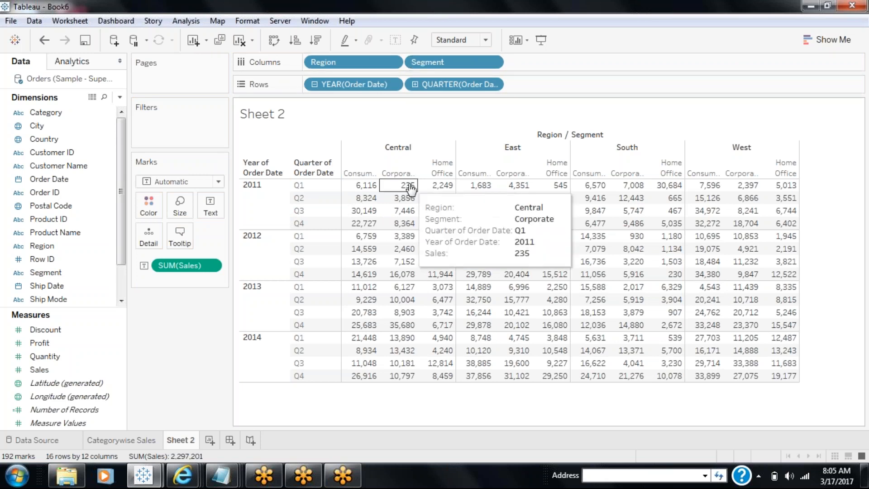
# Rename Sheet 2 as "Periodwise Sales"
pyautogui.rightClick(186, 443)
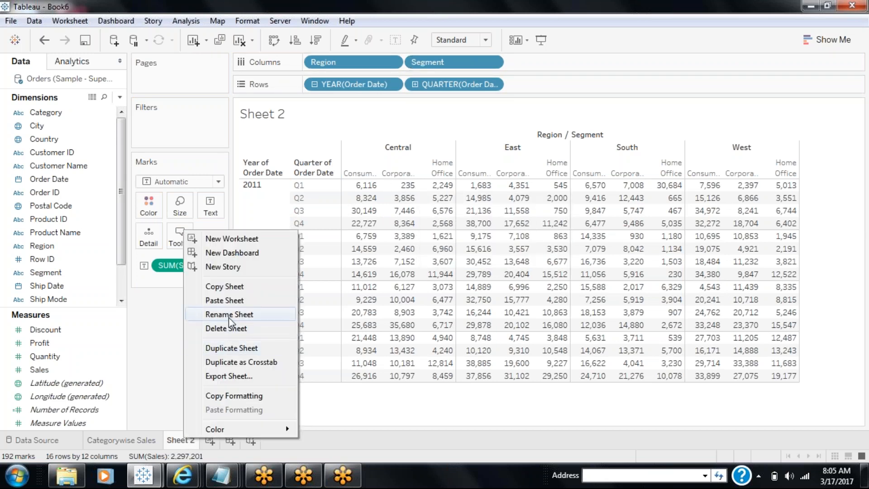
pyautogui.click(229, 317)
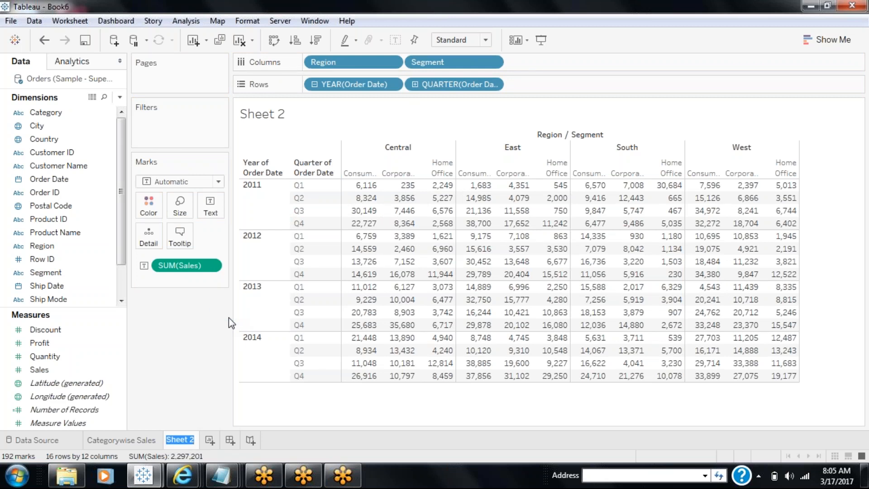
pyautogui.write('Periodwis')
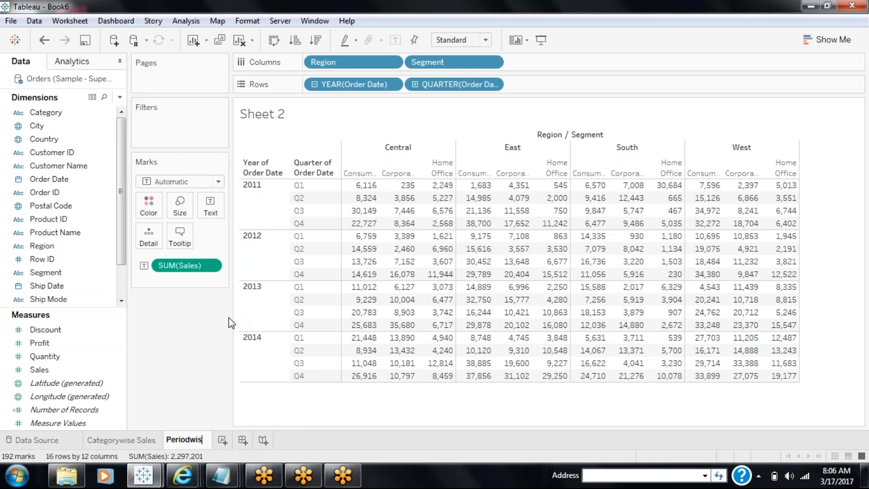
pyautogui.write('e Sales')
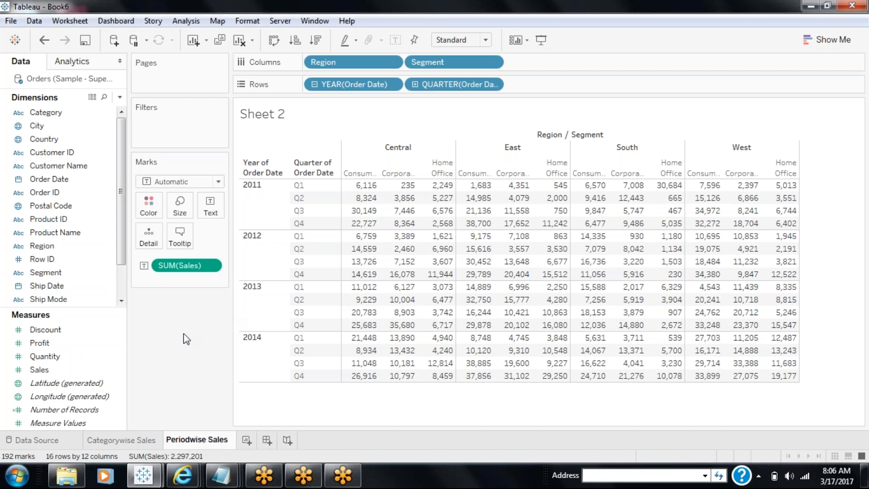
pyautogui.press('Return')
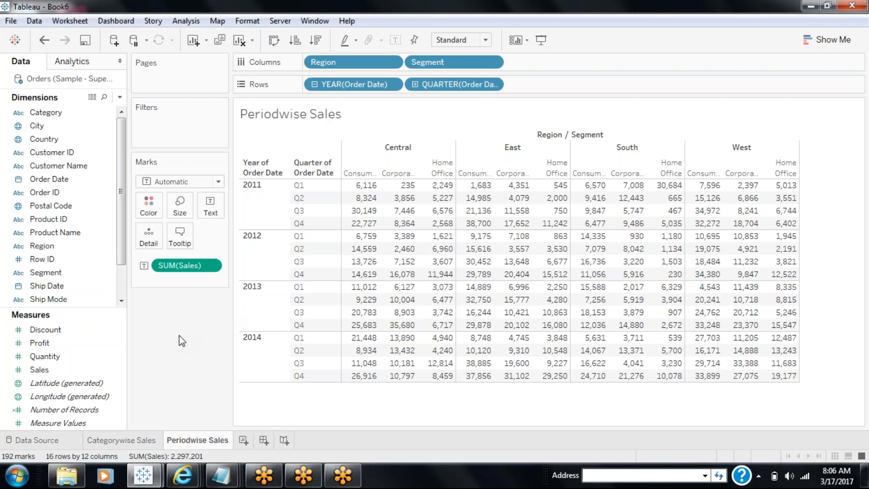
pyautogui.click(134, 443)
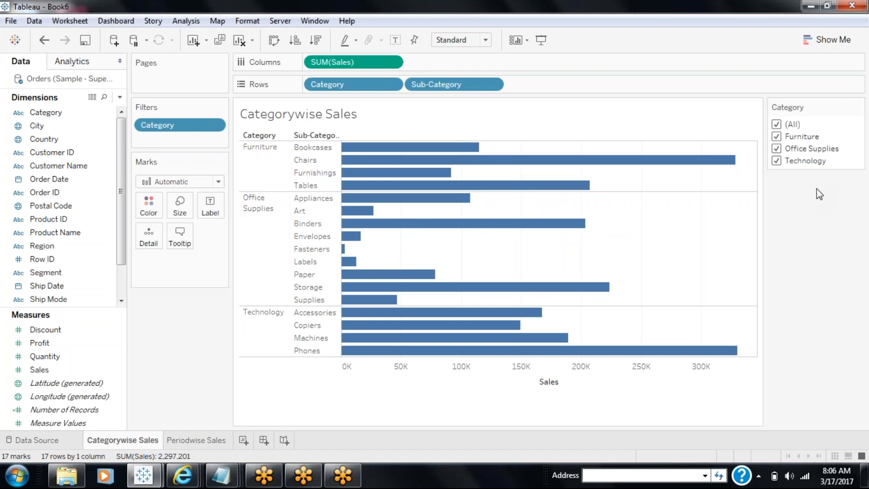
pyautogui.click(171, 441)
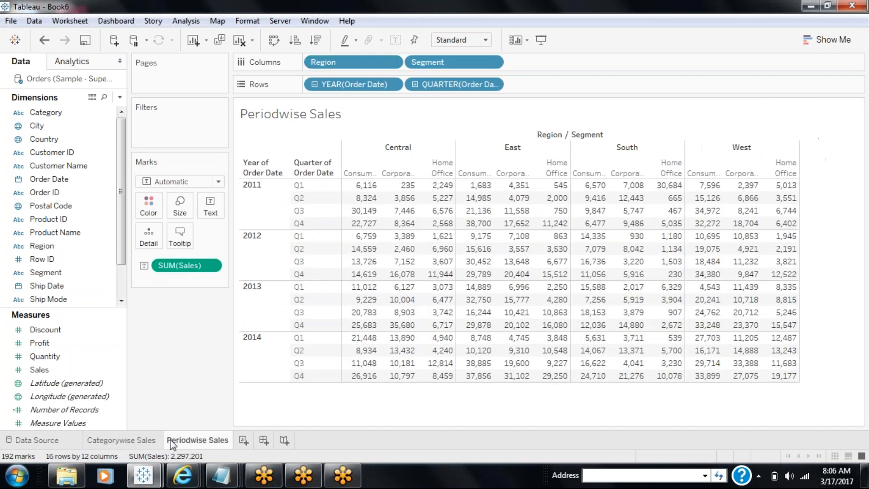
pyautogui.moveTo(413, 259)
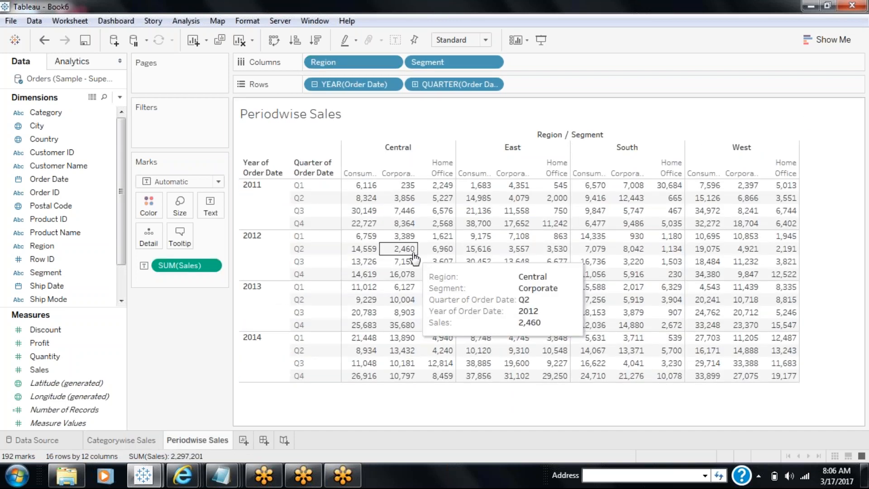
# Create a new dashboard and place the Categorywise Sales sheet above the Periodwise Sales sheet
pyautogui.click(266, 442)
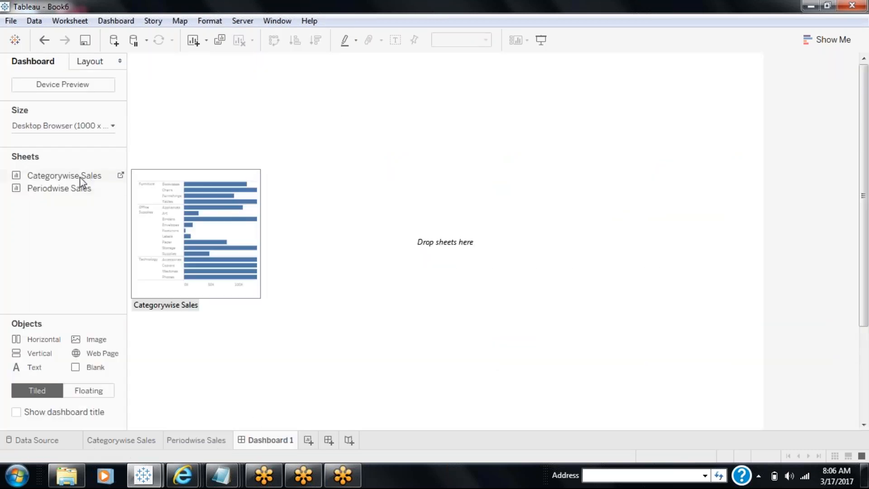
pyautogui.moveTo(81, 177); pyautogui.dragTo(289, 204)
pyautogui.moveTo(344, 99); pyautogui.dragTo(344, 99)
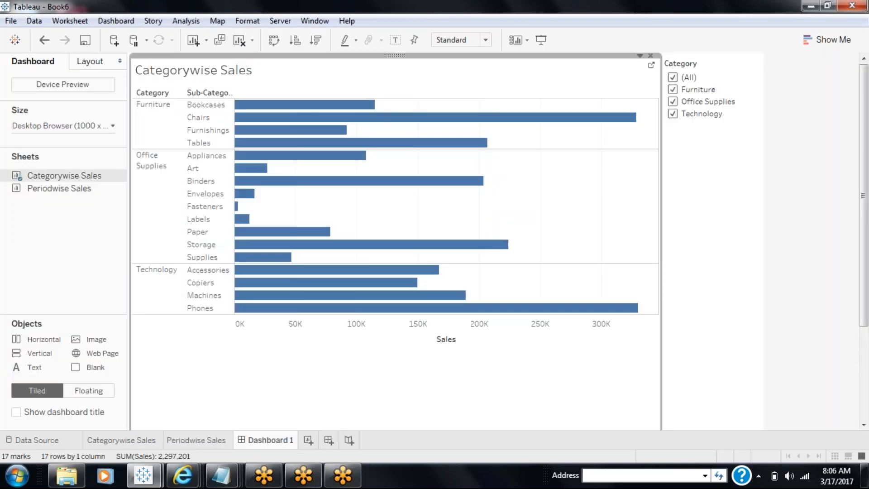
pyautogui.moveTo(77, 192); pyautogui.dragTo(385, 363)
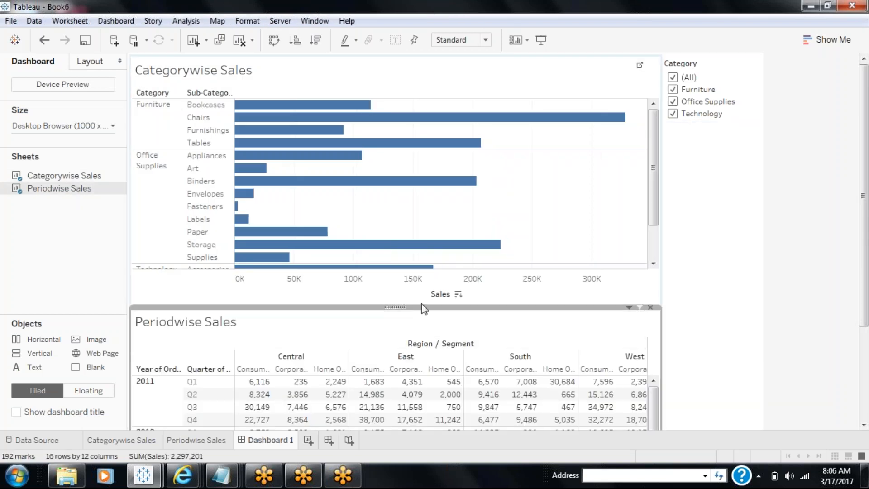
# Enlarge the Periodwise Sales view by raising its border with Categorywise Sales, keeping it below the chart, and highlight its East region
pyautogui.moveTo(406, 307); pyautogui.dragTo(406, 267)
pyautogui.click(405, 317)
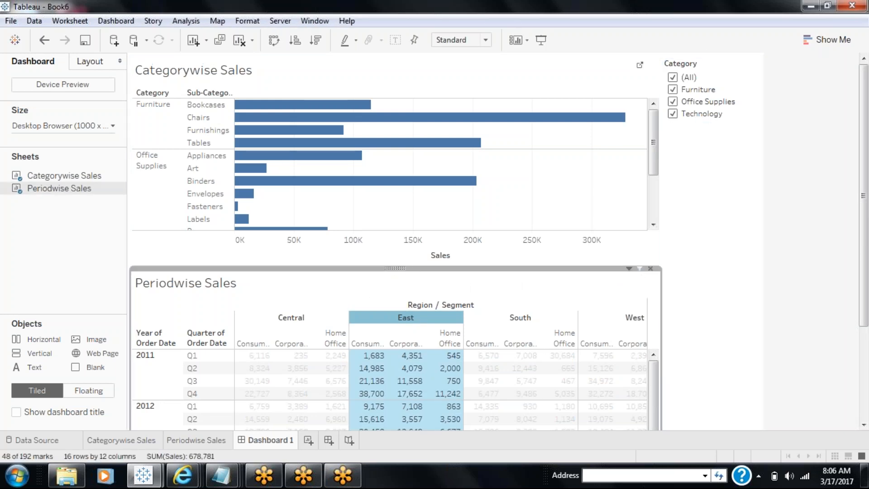
pyautogui.moveTo(393, 269); pyautogui.dragTo(396, 256)
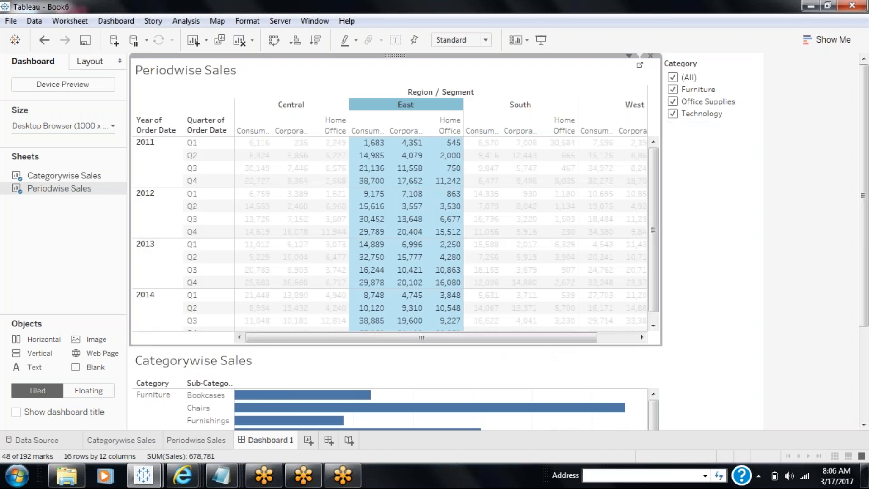
pyautogui.hotkey('ctrl', 'z')
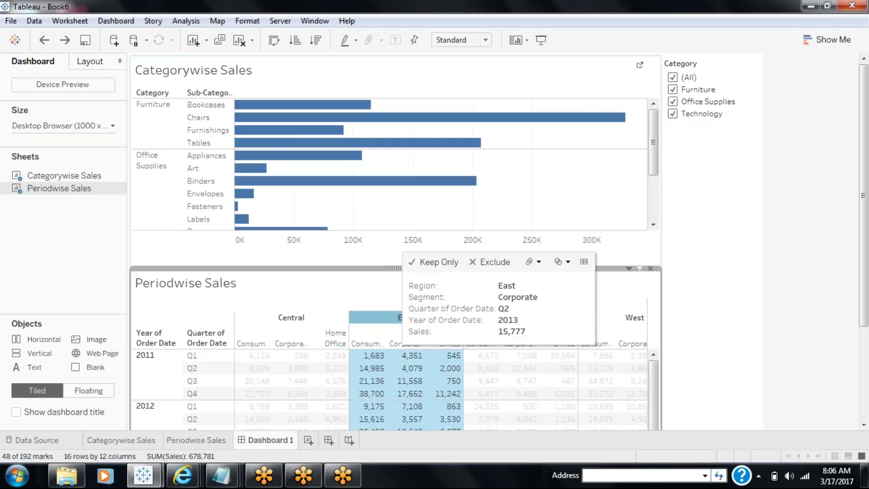
# Deselect Furniture, Office Supplies and Technology in the dashboard's Category filter and compare the Categorywise Sales and Periodwise Sales views
pyautogui.click(710, 272)
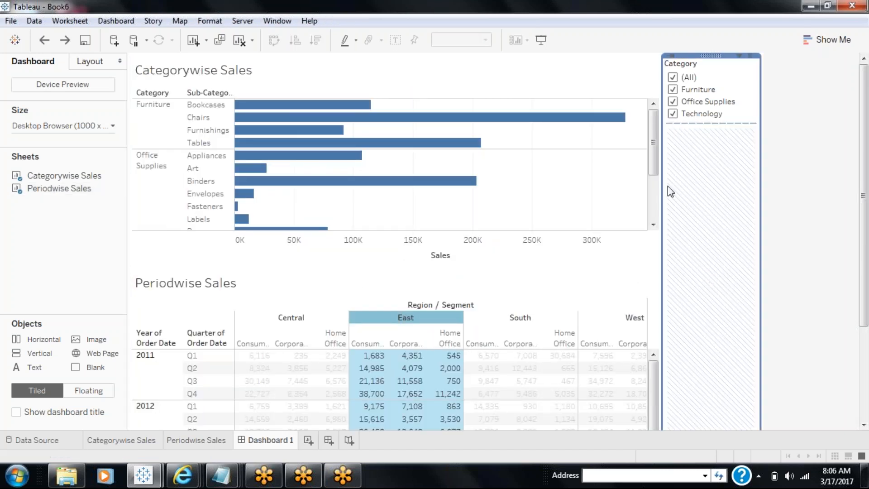
pyautogui.moveTo(653, 164); pyautogui.dragTo(657, 142)
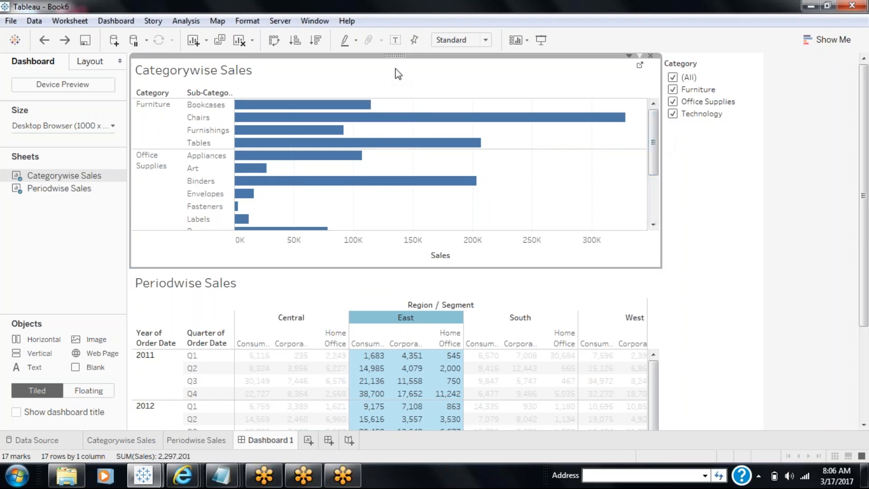
pyautogui.click(672, 92)
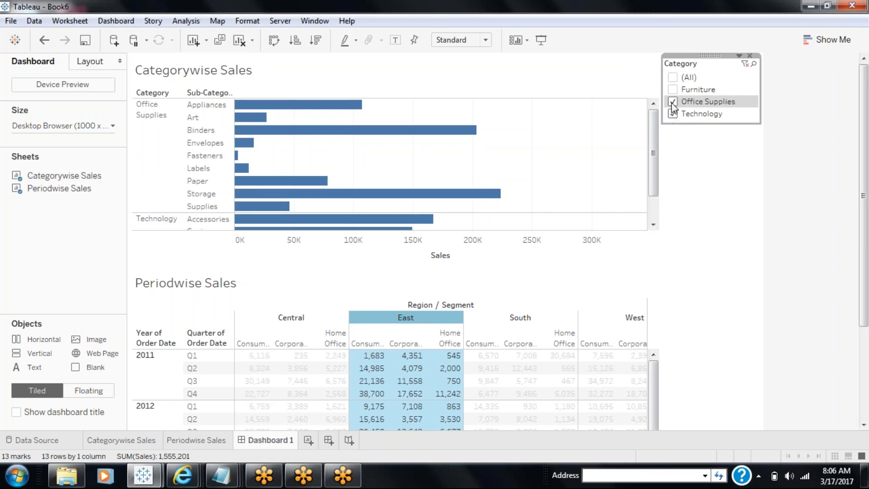
pyautogui.click(673, 102)
pyautogui.click(673, 113)
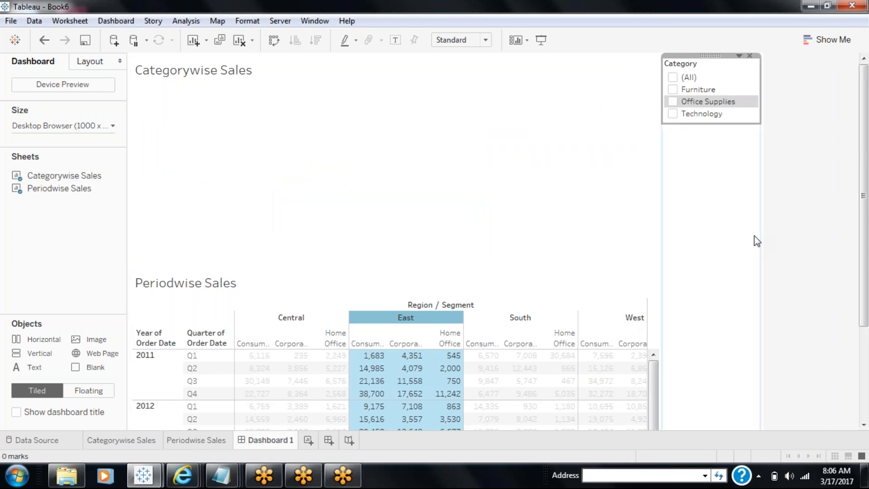
pyautogui.click(724, 239)
pyautogui.scroll(-5, 864, 199)
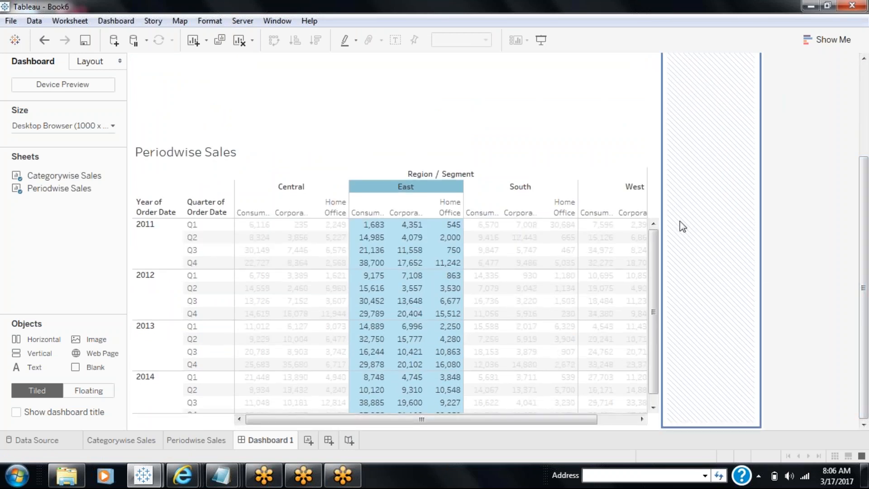
pyautogui.click(527, 101)
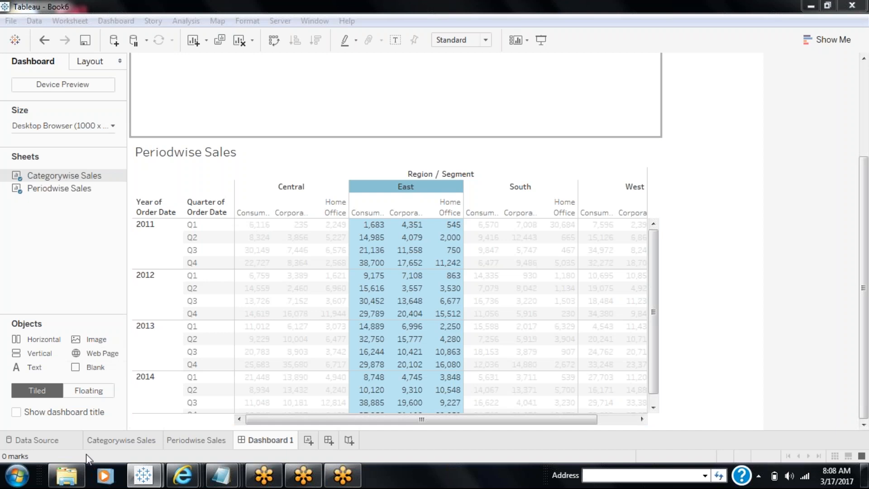
# On the Categorywise Sales sheet, apply the Category filter to the Periodwise Sales worksheet as well
pyautogui.click(94, 442)
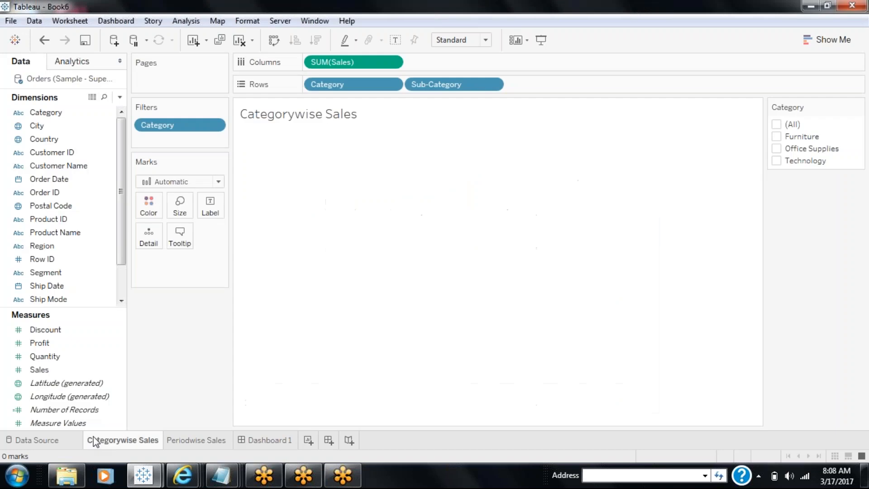
pyautogui.click(215, 126)
pyautogui.moveTo(203, 219)
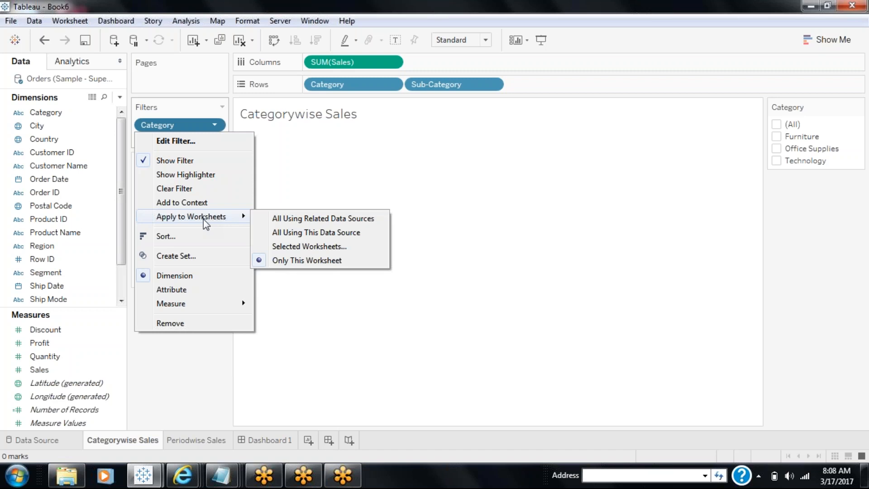
pyautogui.click(317, 248)
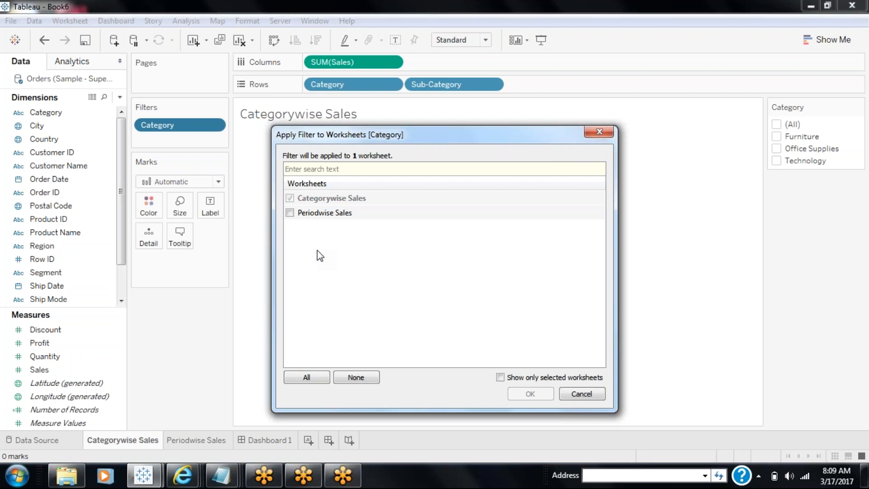
pyautogui.click(292, 215)
pyautogui.click(529, 394)
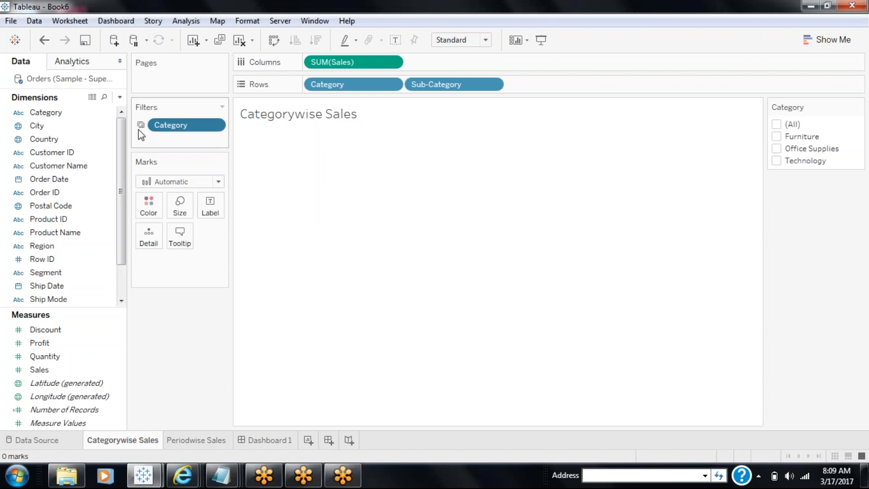
pyautogui.moveTo(141, 129)
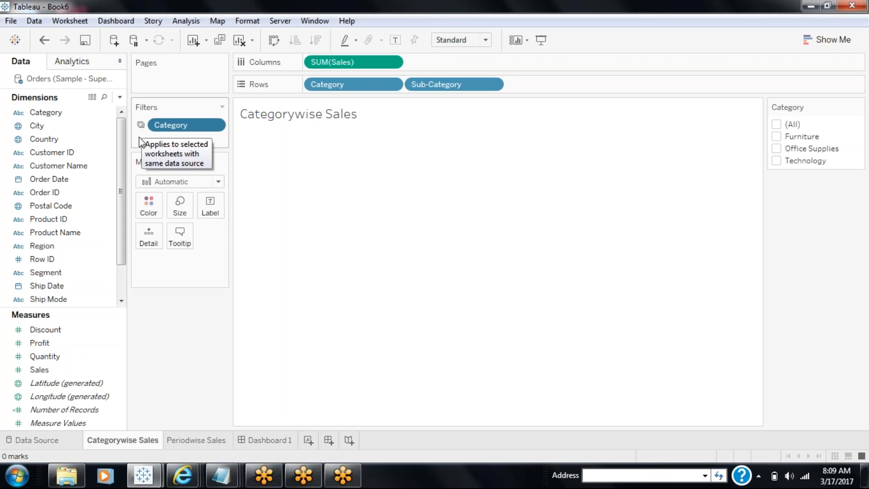
# Switch to the Scorecard-Prod-2016 workbook and examine which worksheets the SBC sheet's TIME_YEAR filter applies to, leaving the selection as it is
pyautogui.moveTo(143, 475)
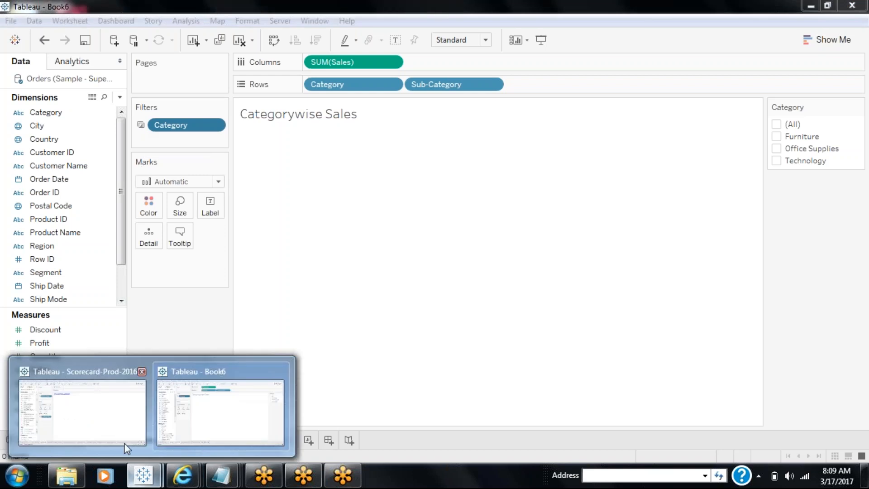
pyautogui.click(124, 442)
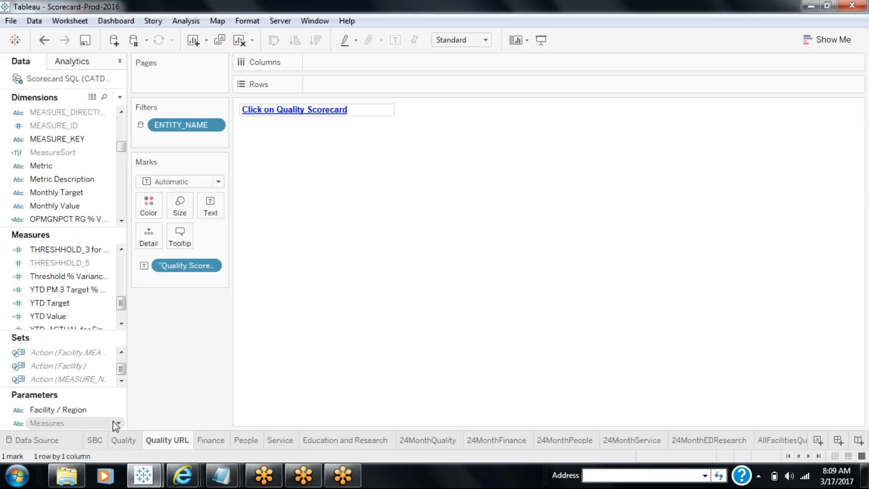
pyautogui.click(95, 442)
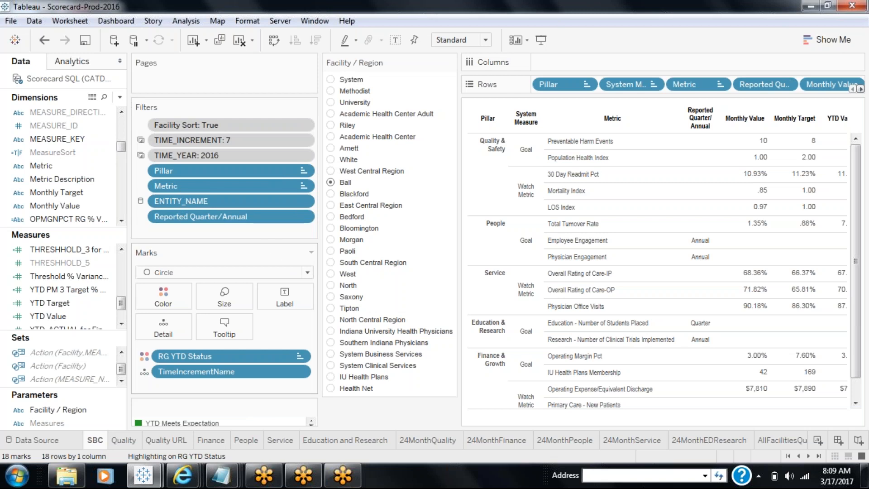
pyautogui.click(304, 156)
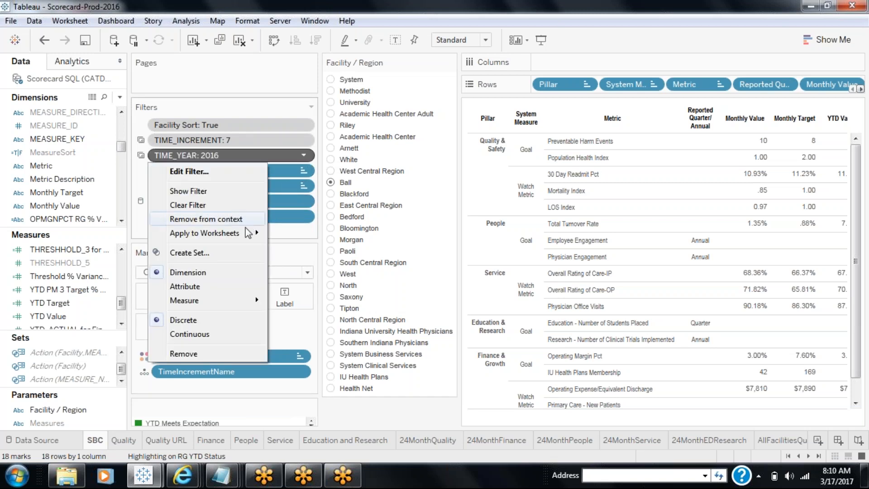
pyautogui.moveTo(241, 232)
pyautogui.click(311, 272)
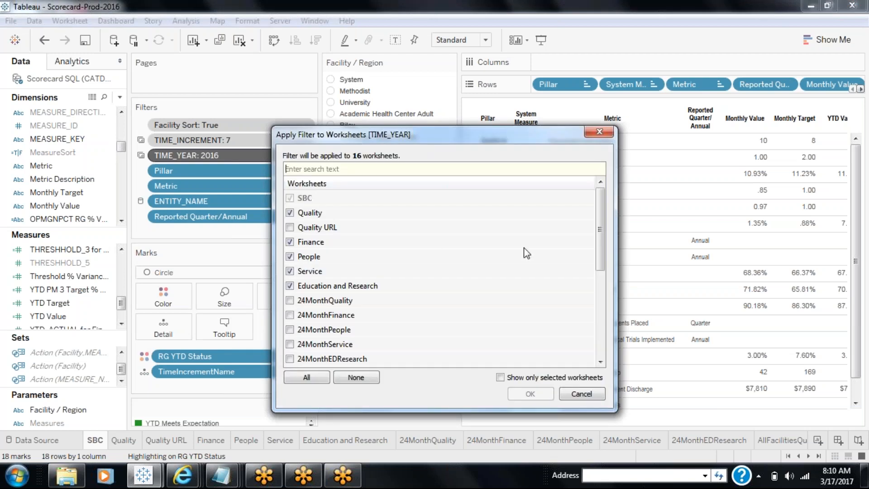
pyautogui.moveTo(602, 252); pyautogui.dragTo(610, 203)
pyautogui.moveTo(600, 206); pyautogui.dragTo(600, 255)
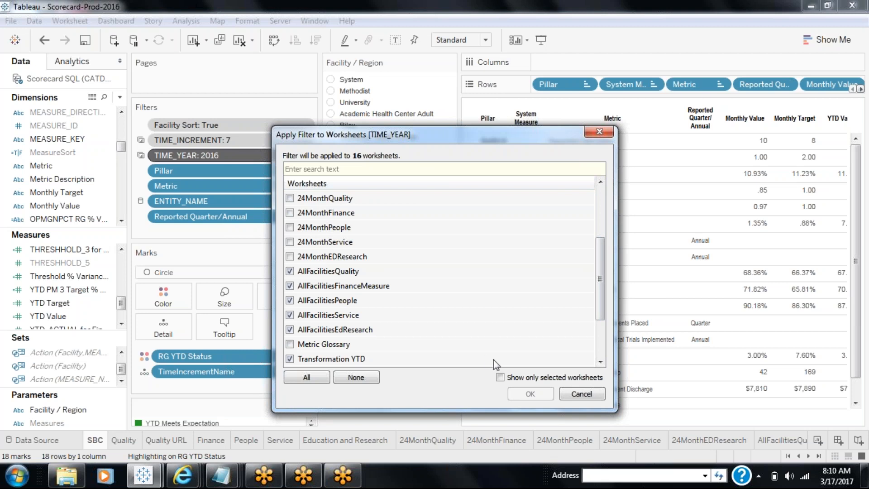
pyautogui.click(579, 398)
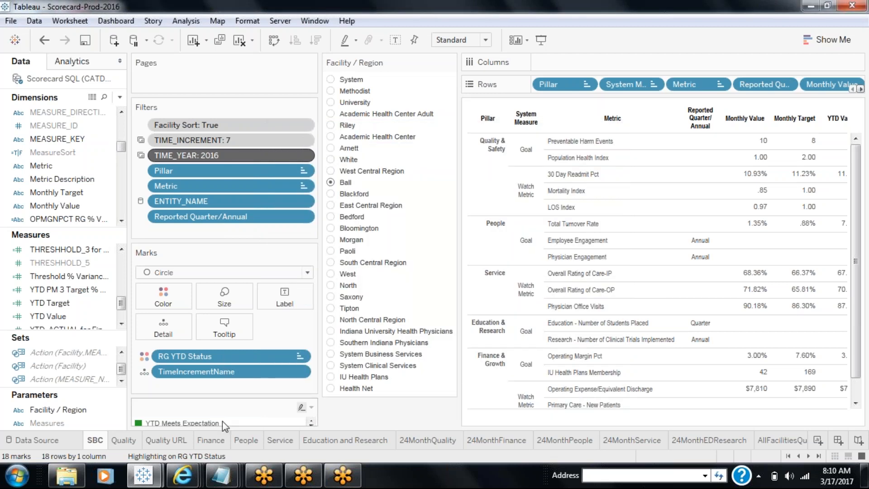
# Examine the filters used on the Quality URL, Finance, People and 24MonthQuality sheets, including the scope of ENTITY_NAME
pyautogui.click(186, 440)
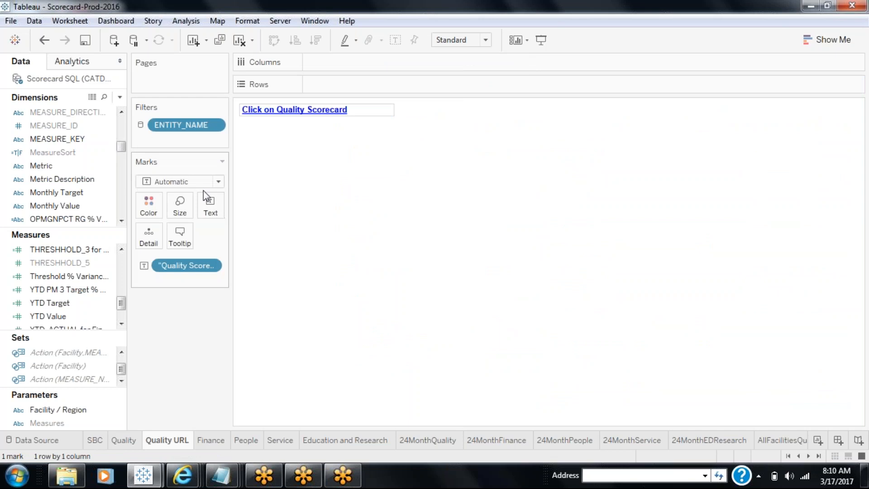
pyautogui.click(218, 441)
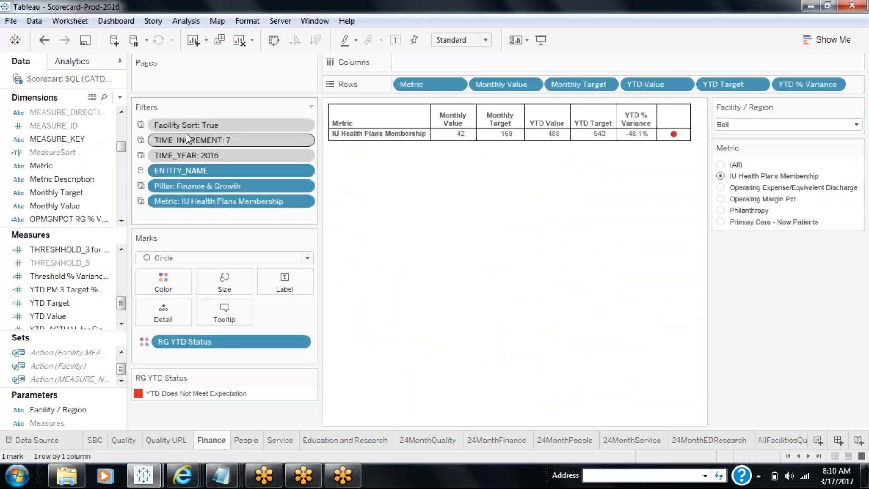
pyautogui.click(245, 440)
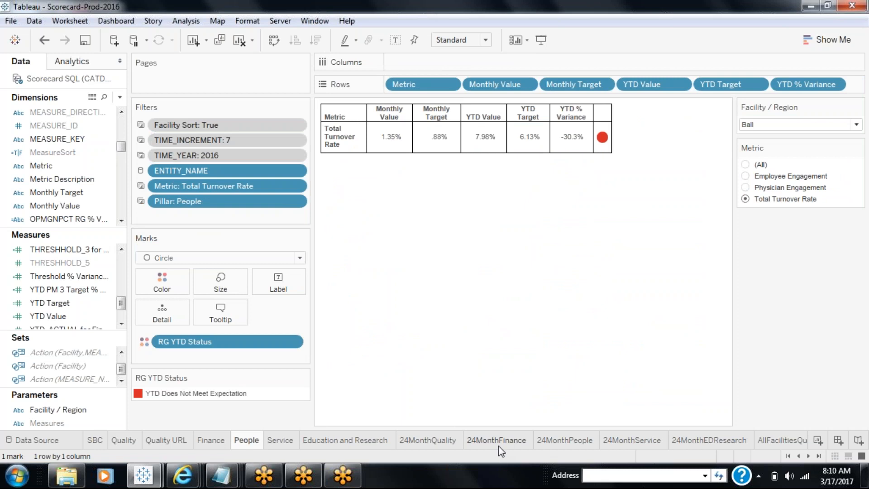
pyautogui.click(443, 446)
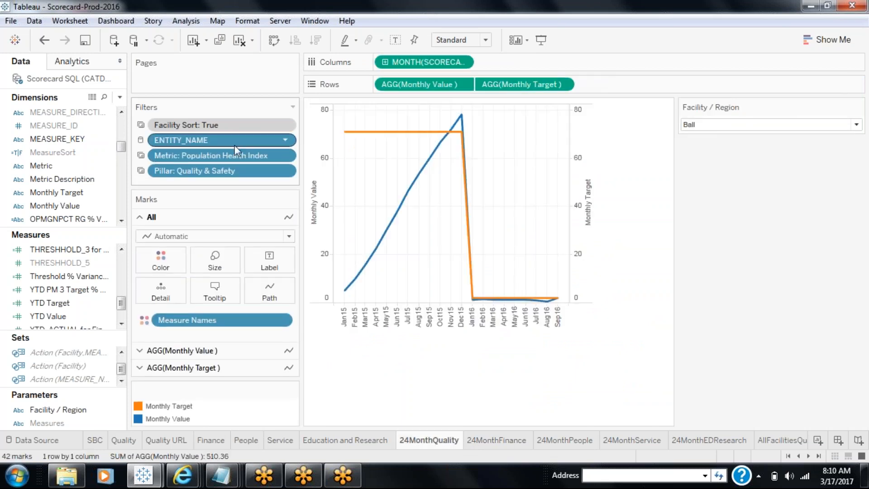
pyautogui.moveTo(235, 149)
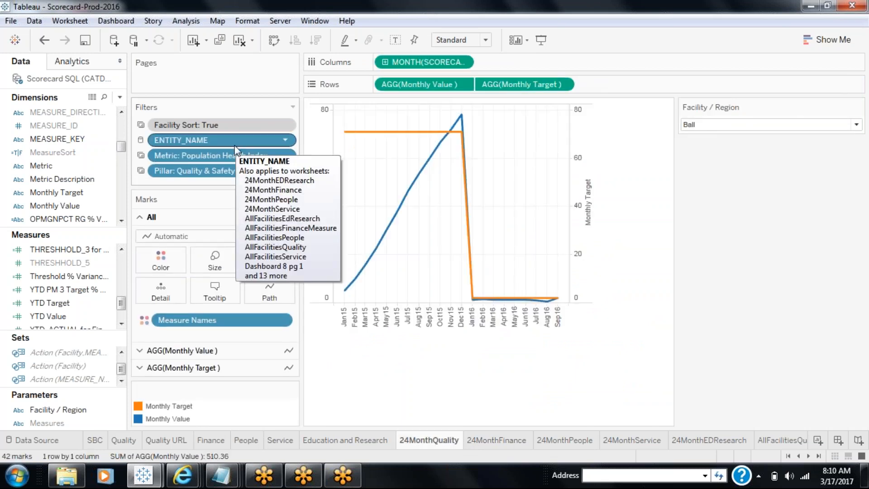
# Examine which worksheets the Facility Sort filter on 24MonthQuality applies to, and close the worksheet selection without changes
pyautogui.rightClick(215, 128)
pyautogui.moveTo(270, 202)
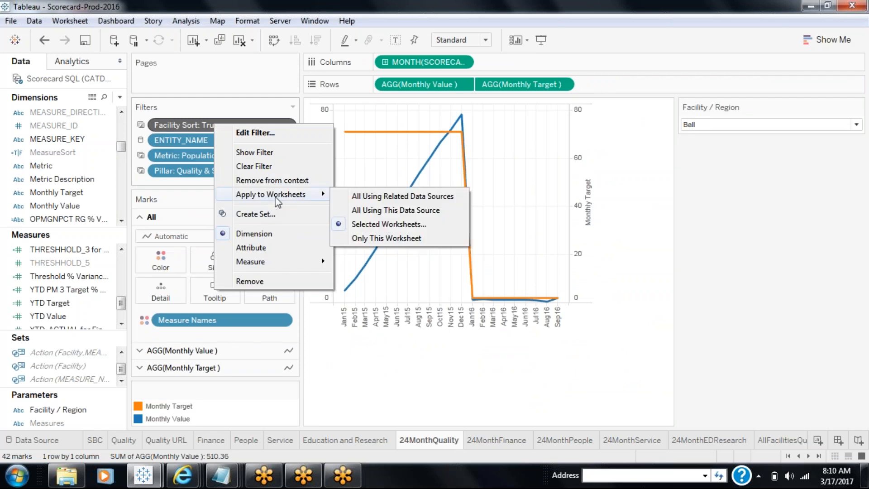
pyautogui.click(380, 225)
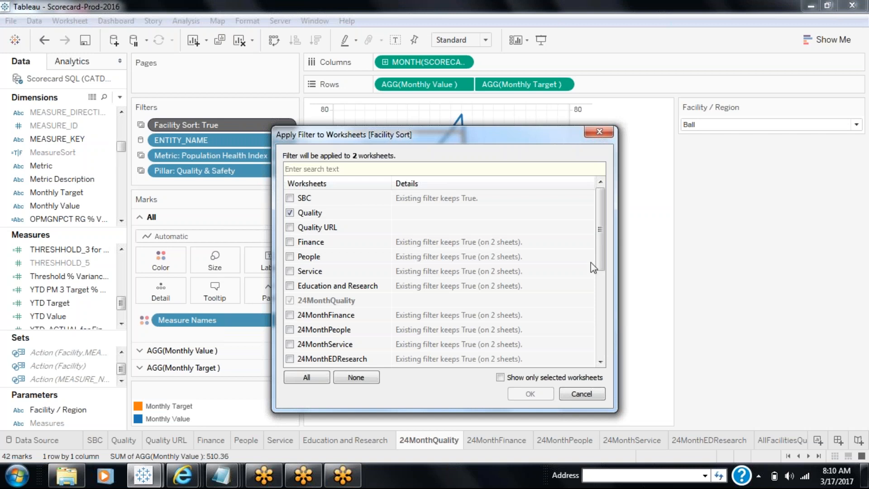
pyautogui.moveTo(602, 258); pyautogui.dragTo(609, 231)
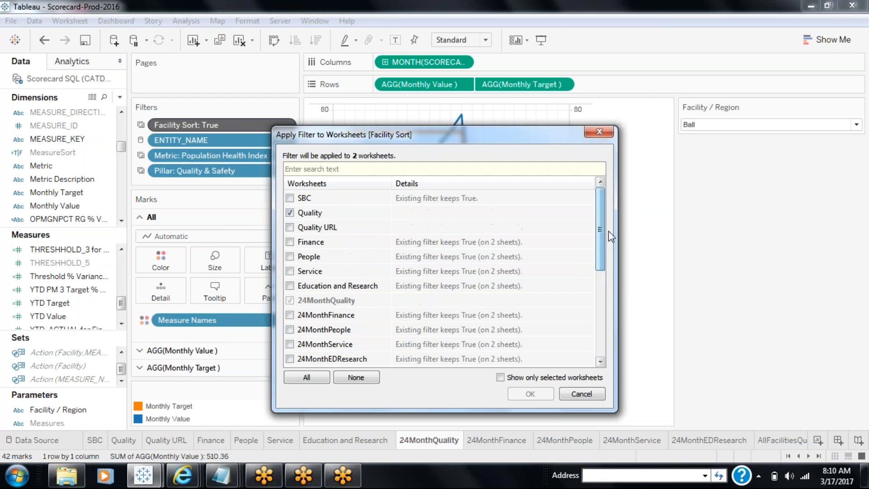
pyautogui.click(600, 133)
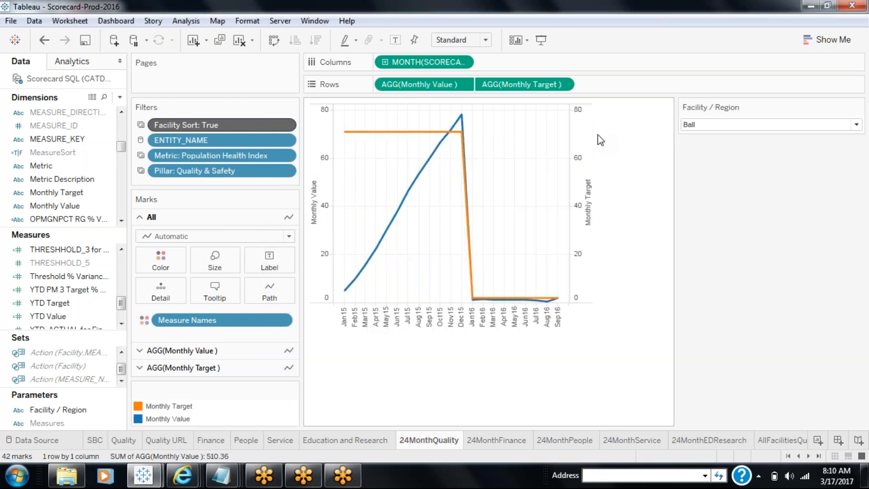
pyautogui.click(144, 474)
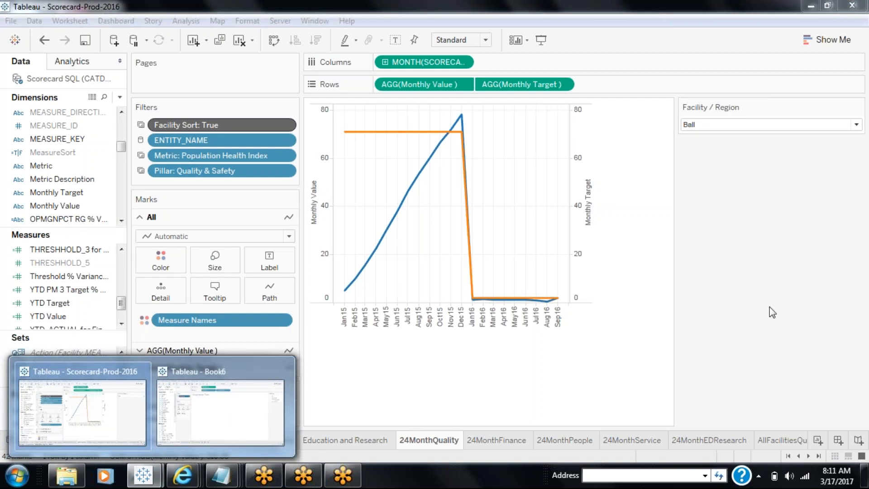
pyautogui.click(772, 312)
# Examine the full list of worksheets that the TIME_INCREMENT filter on the SBC sheet applies to, and cancel without changes
pyautogui.click(102, 438)
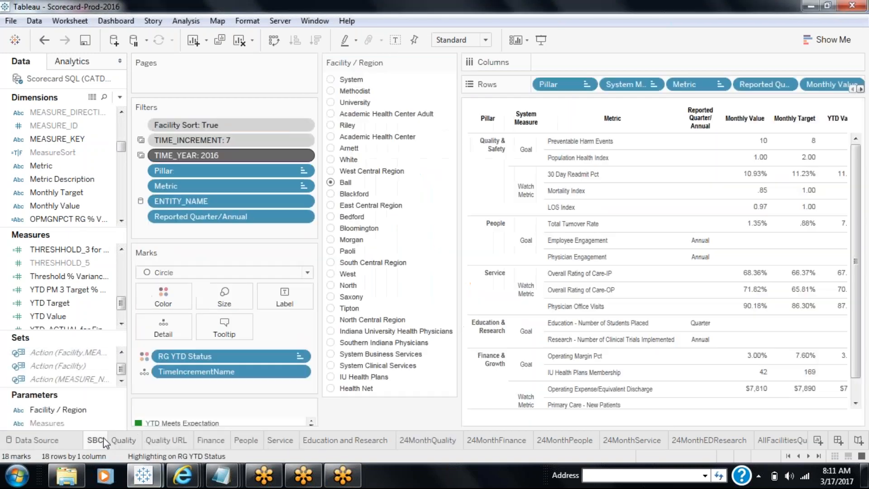
pyautogui.moveTo(148, 143)
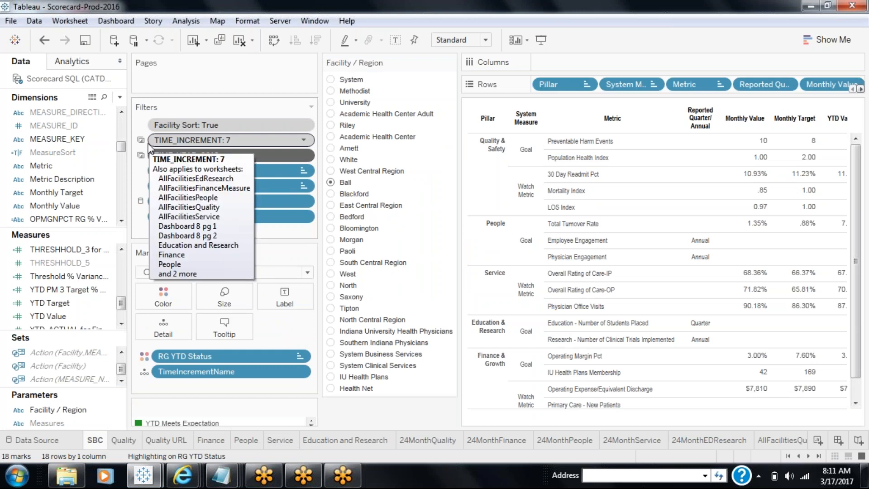
pyautogui.click(305, 142)
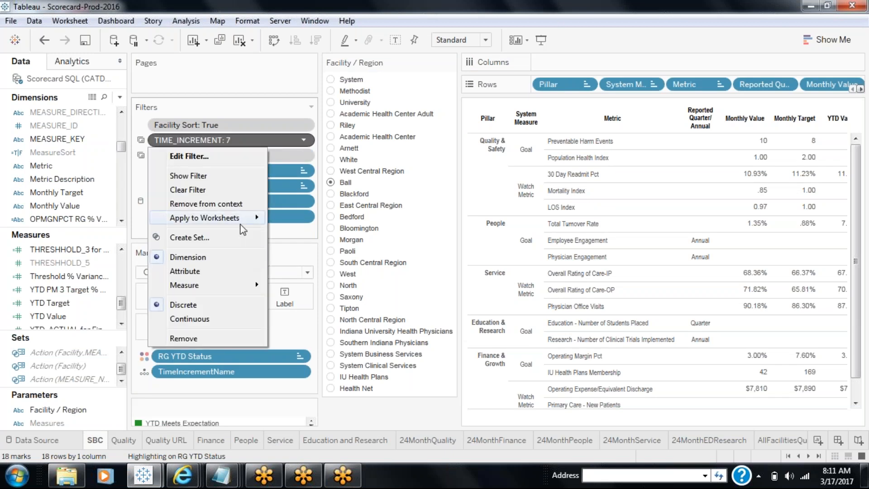
pyautogui.moveTo(244, 217)
pyautogui.click(296, 248)
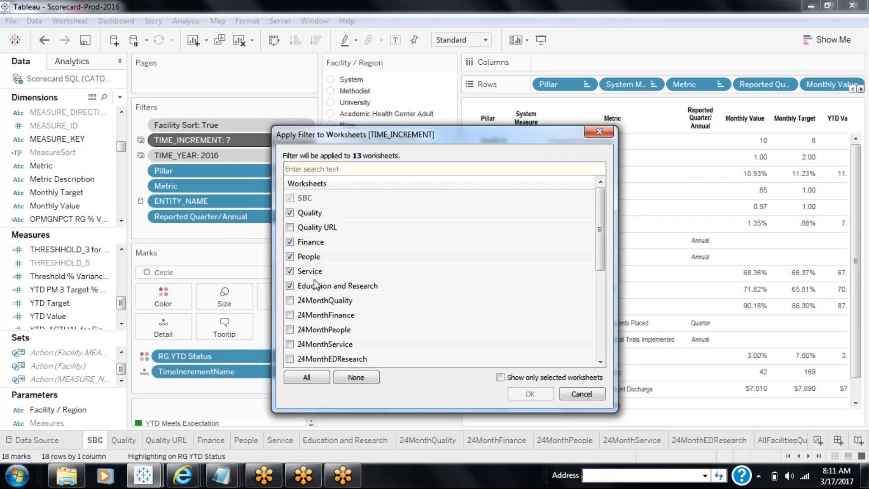
pyautogui.moveTo(596, 244); pyautogui.dragTo(600, 293)
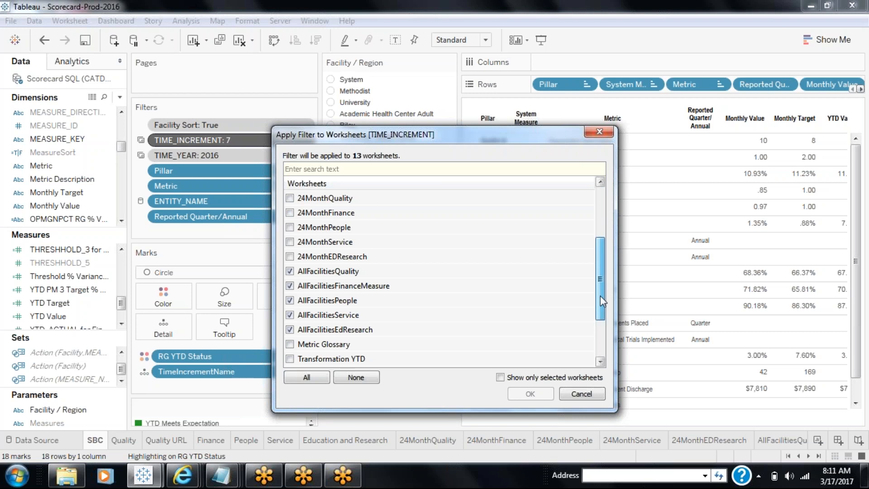
pyautogui.moveTo(601, 297); pyautogui.dragTo(600, 325)
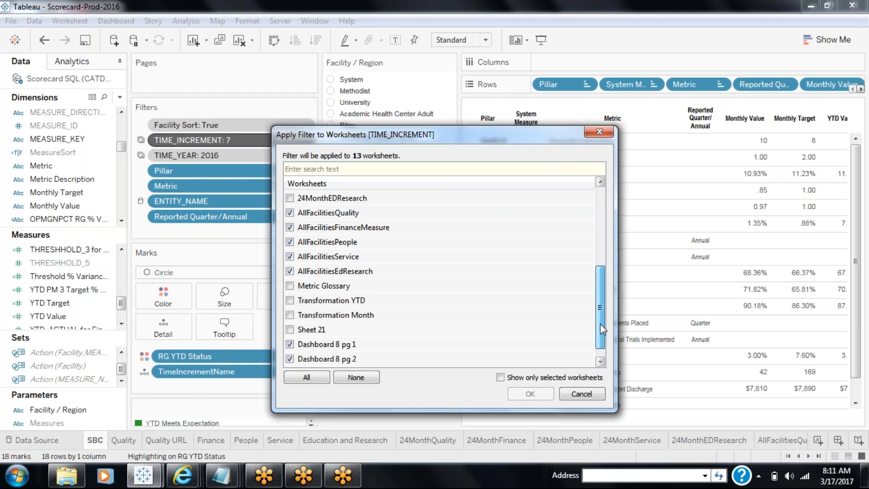
pyautogui.click(570, 390)
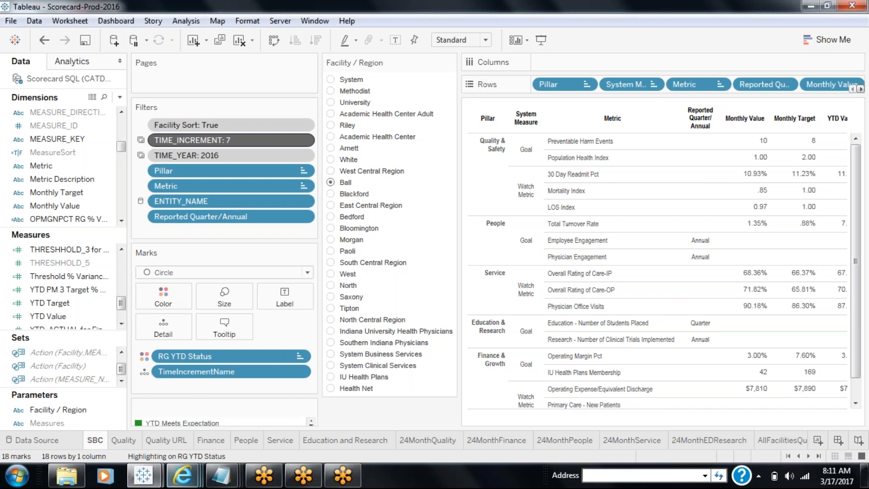
# Switch to the Book6 workbook, filter Categorywise Sales to Furniture only, and check the filter's effect on the Periodwise Sales sheet
pyautogui.moveTo(143, 475)
pyautogui.click(181, 439)
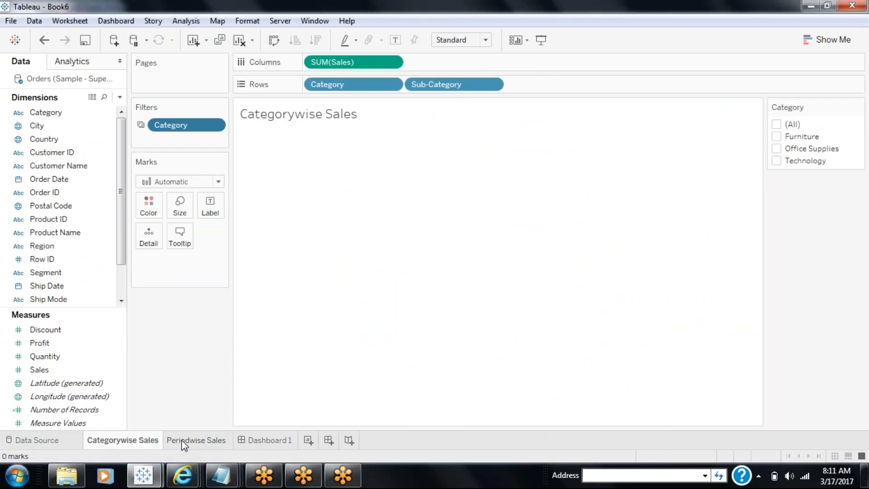
pyautogui.click(182, 441)
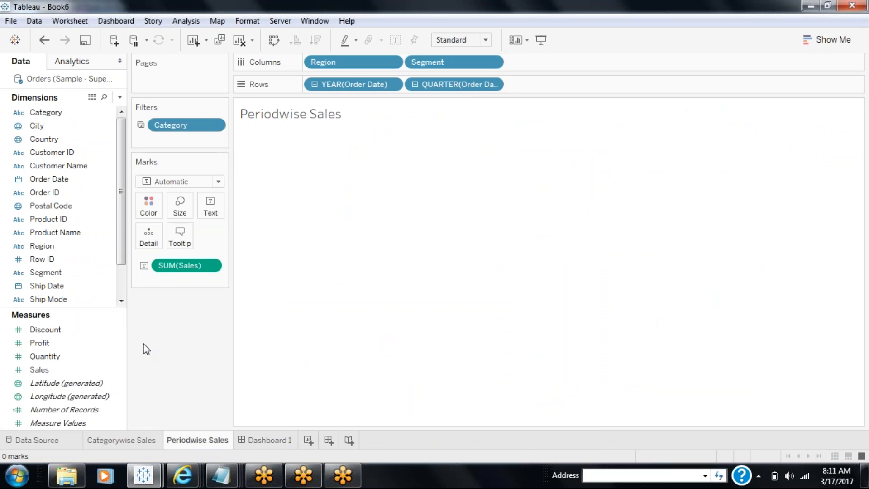
pyautogui.click(122, 441)
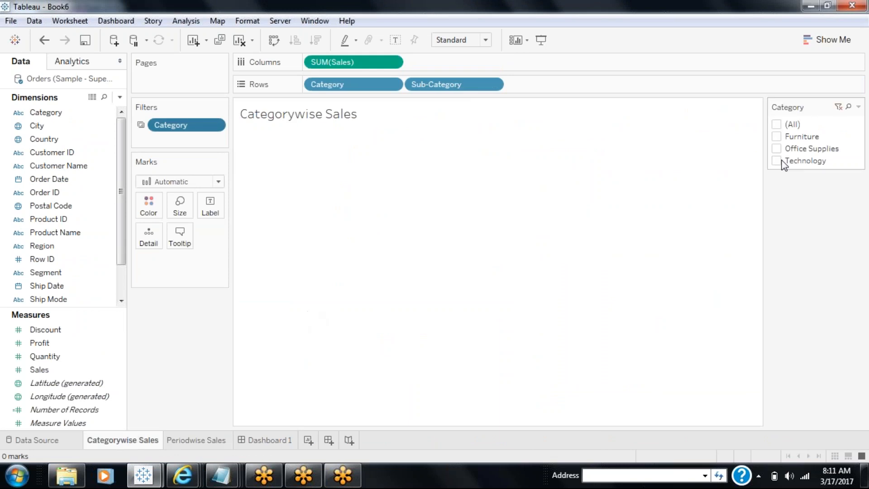
pyautogui.click(777, 137)
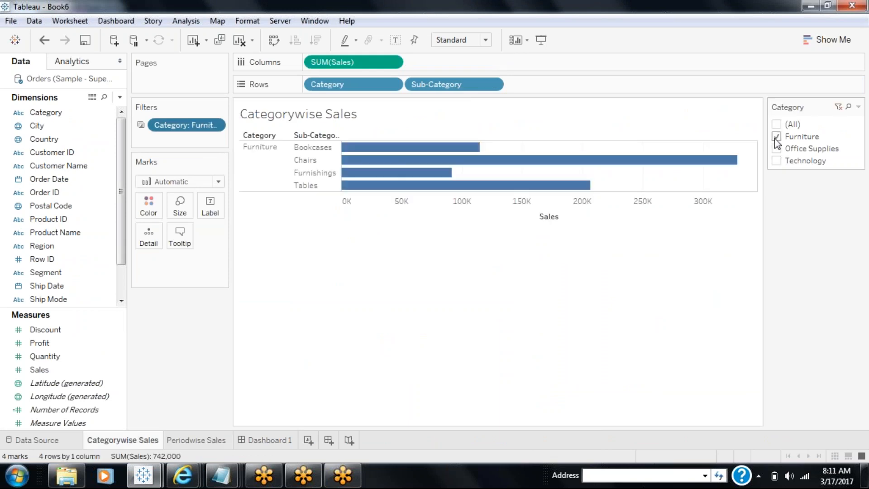
pyautogui.click(218, 446)
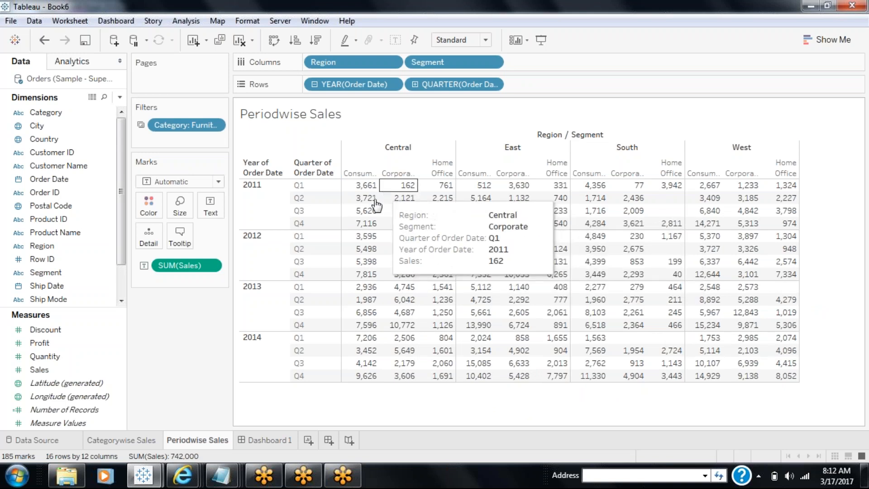
# Add Office Supplies to the Category filter on Categorywise Sales, and also try all categories, checking Periodwise Sales after each change
pyautogui.click(152, 441)
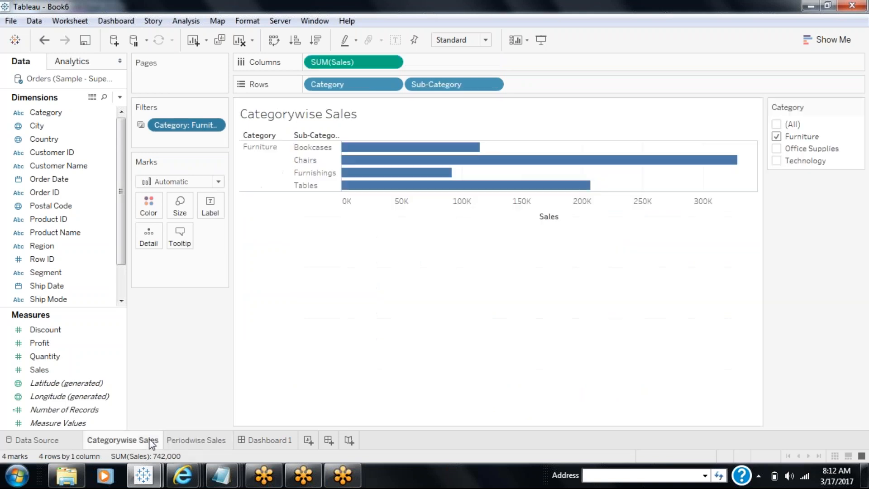
pyautogui.click(777, 149)
pyautogui.click(221, 438)
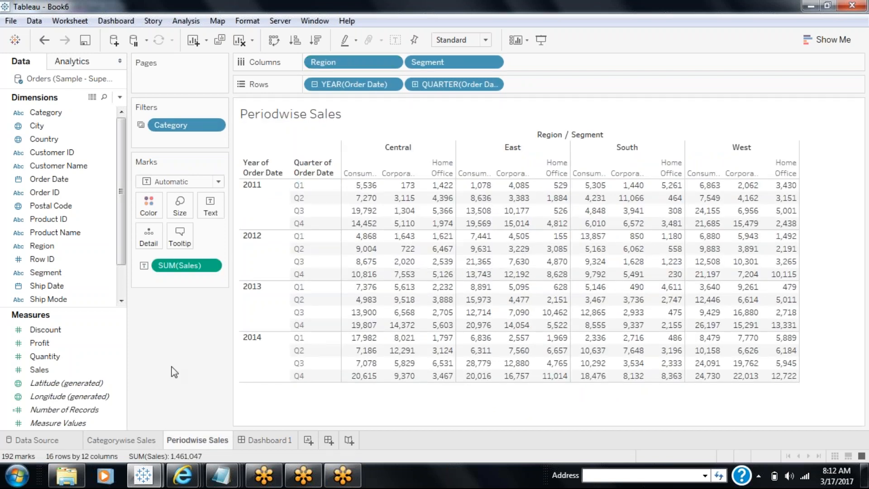
pyautogui.click(144, 440)
pyautogui.click(777, 124)
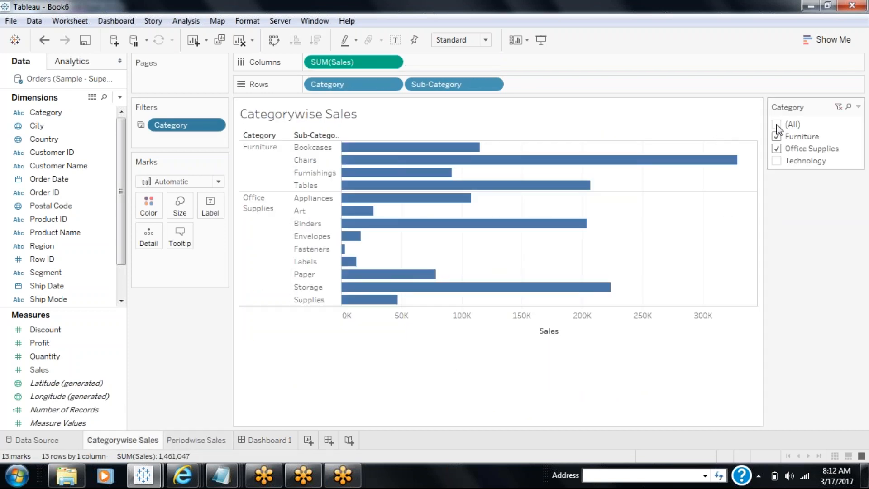
pyautogui.click(194, 440)
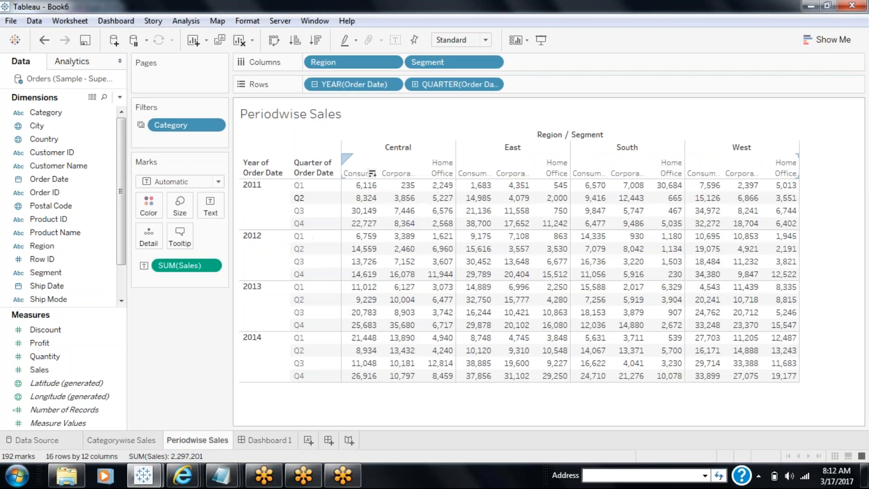
pyautogui.moveTo(360, 198)
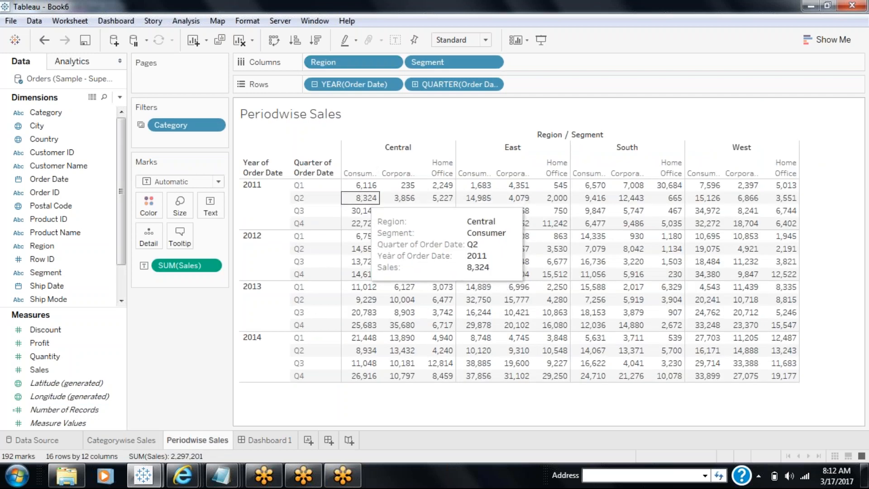
# On Dashboard 1, set the Category filter to only Furniture and Technology, and reduce the height of the Categorywise Sales view
pyautogui.click(272, 446)
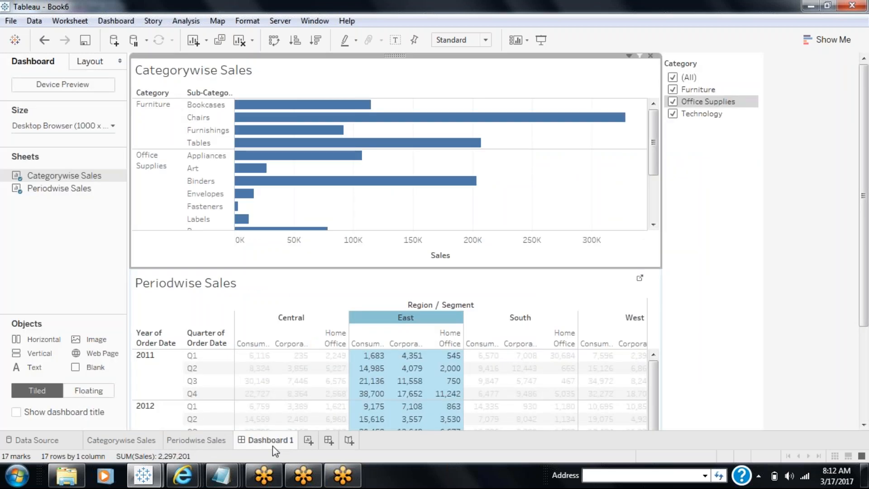
pyautogui.click(674, 78)
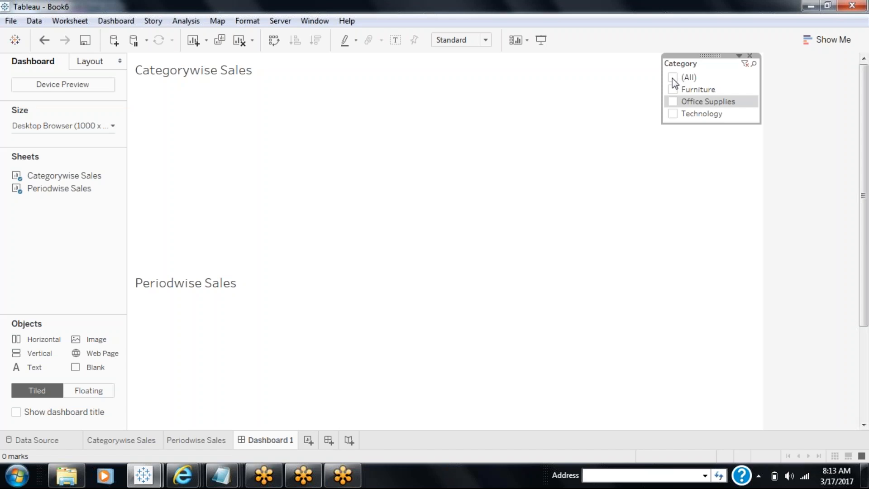
pyautogui.click(673, 90)
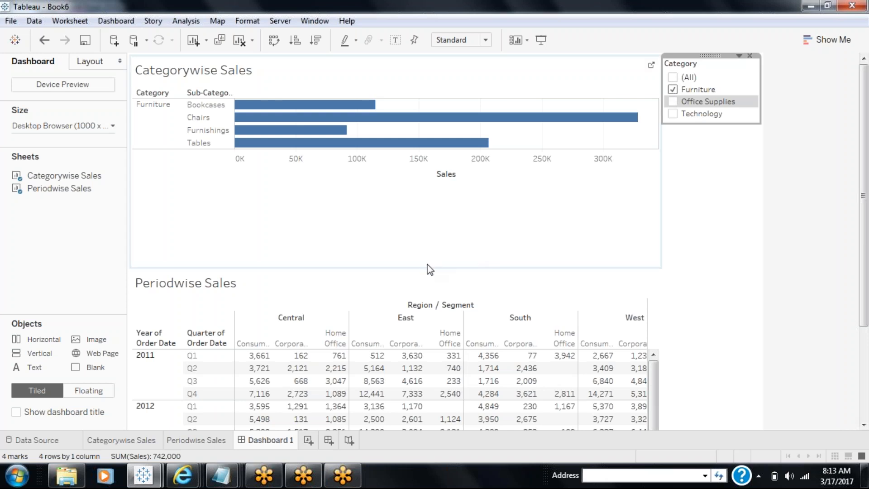
pyautogui.moveTo(427, 268); pyautogui.dragTo(437, 193)
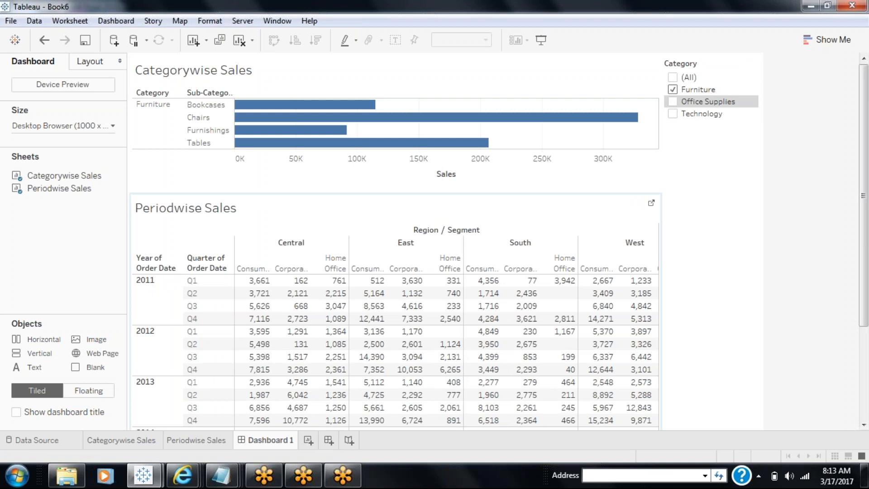
pyautogui.click(672, 114)
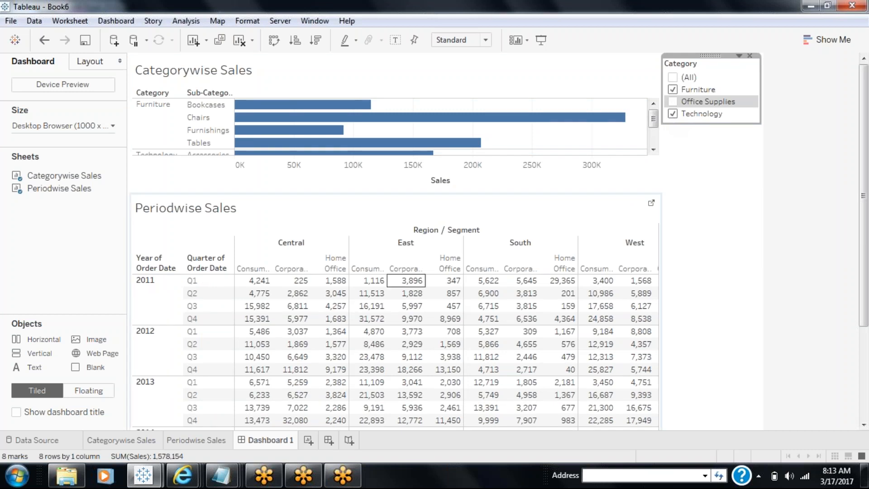
# Add a filter on the year of Order Date to Categorywise Sales, keeping only 2013 and 2014
pyautogui.click(144, 442)
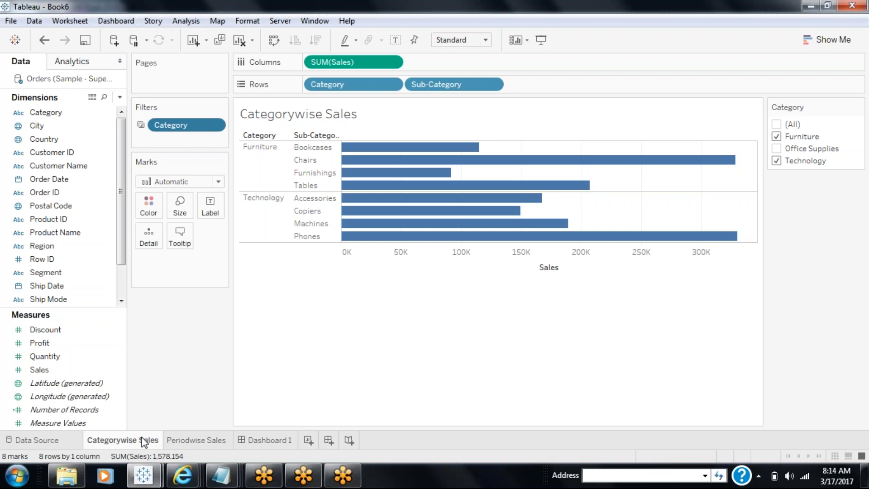
pyautogui.click(79, 232)
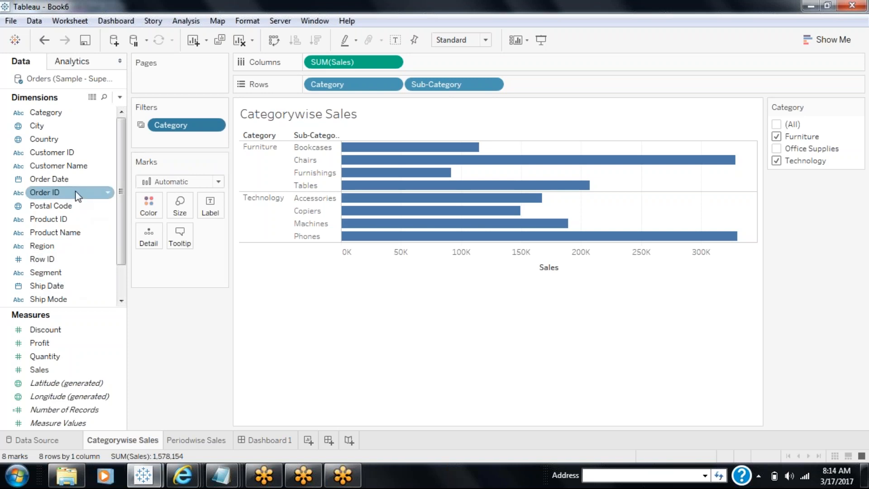
pyautogui.moveTo(69, 182); pyautogui.dragTo(178, 143)
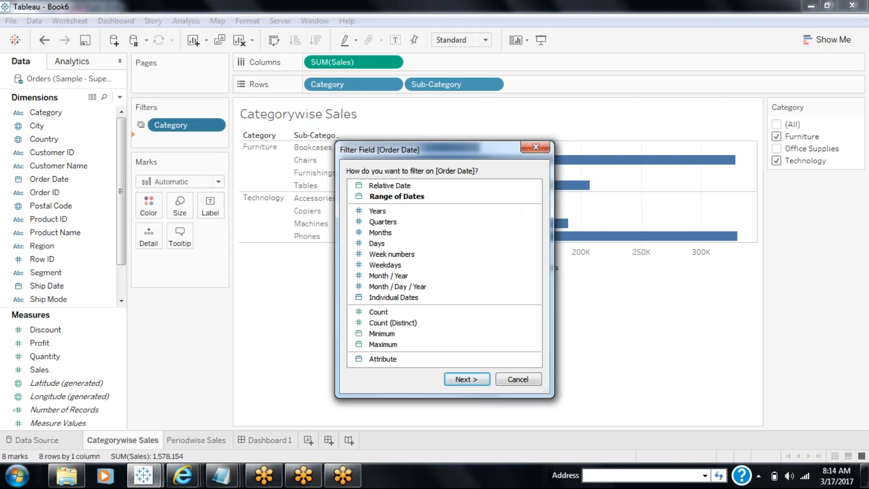
pyautogui.doubleClick(369, 211)
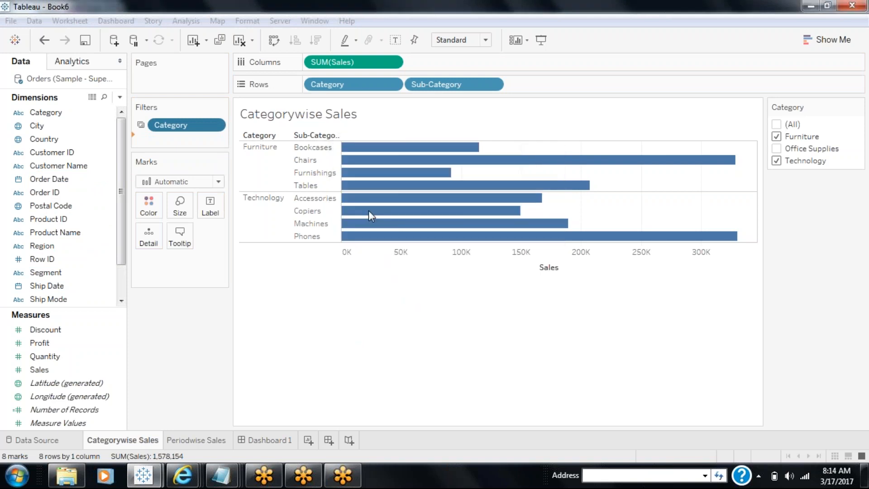
pyautogui.click(324, 163)
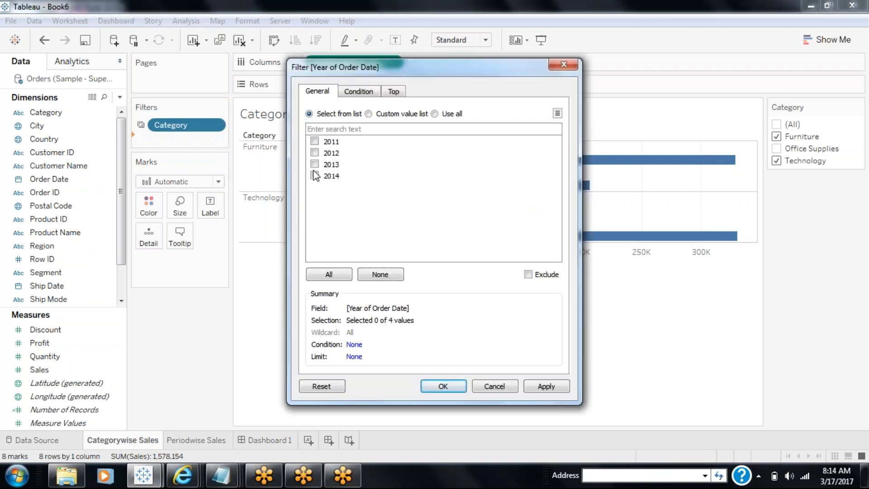
pyautogui.click(314, 176)
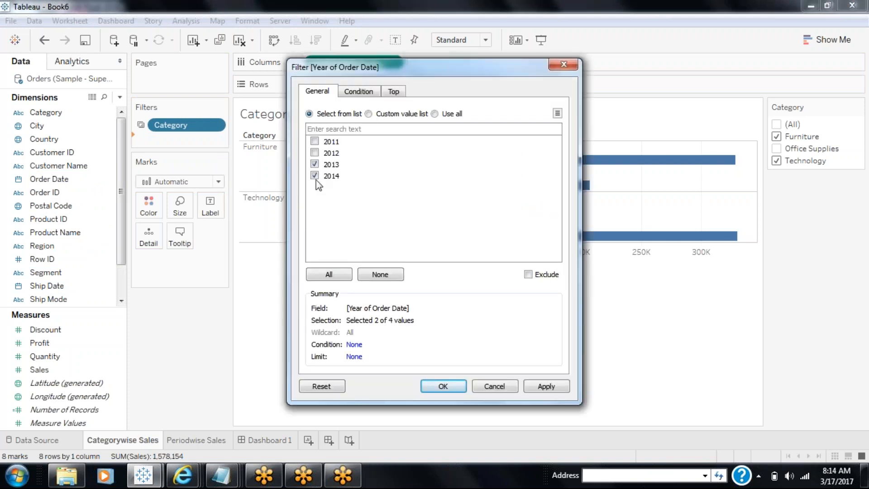
pyautogui.click(562, 394)
pyautogui.click(442, 387)
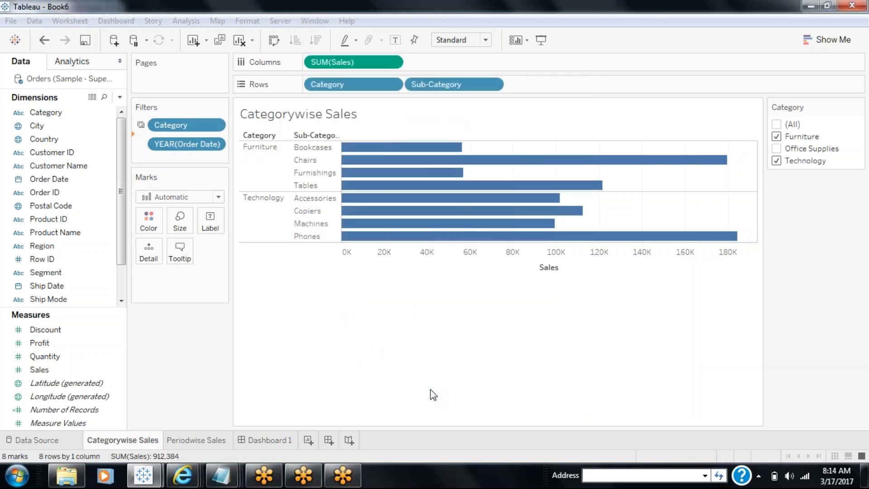
# Apply the YEAR(Order Date) filter to all worksheets using this data source, and check it on the Periodwise Sales sheet
pyautogui.click(215, 142)
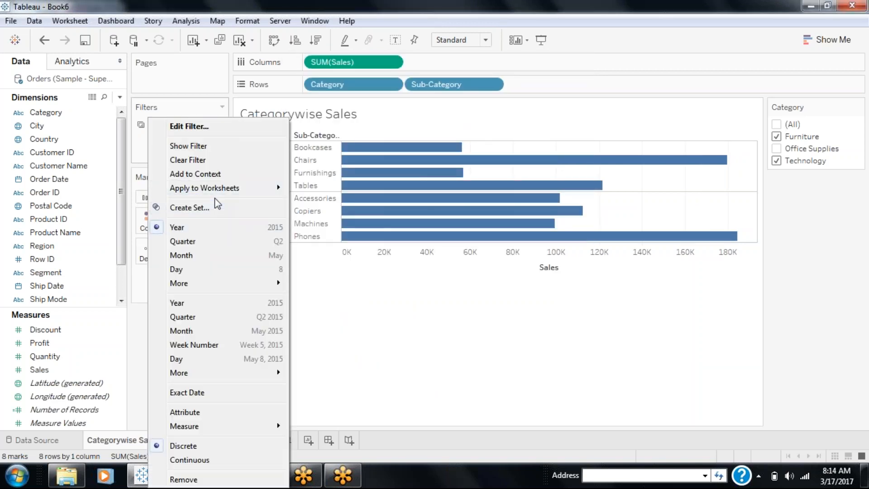
pyautogui.moveTo(218, 192)
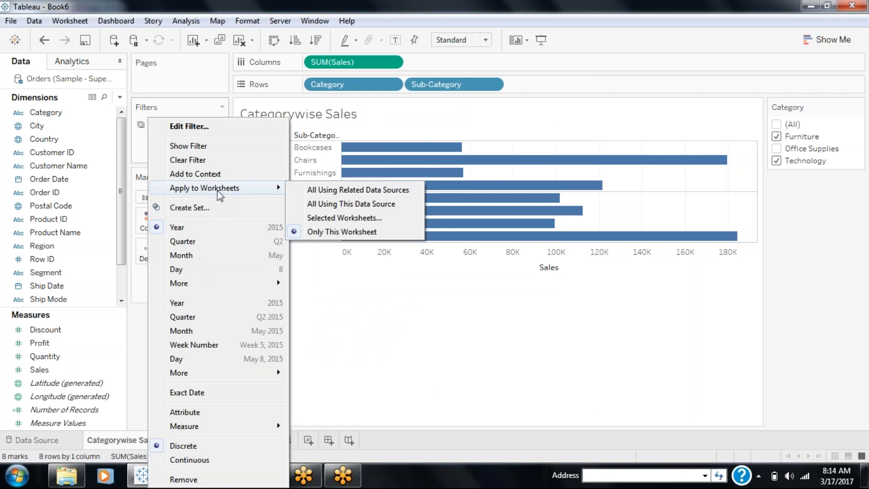
pyautogui.click(290, 205)
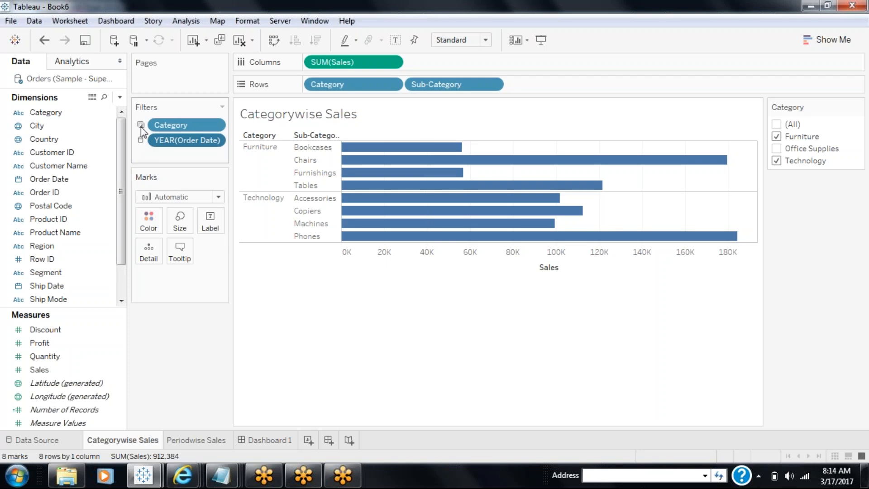
pyautogui.moveTo(141, 126)
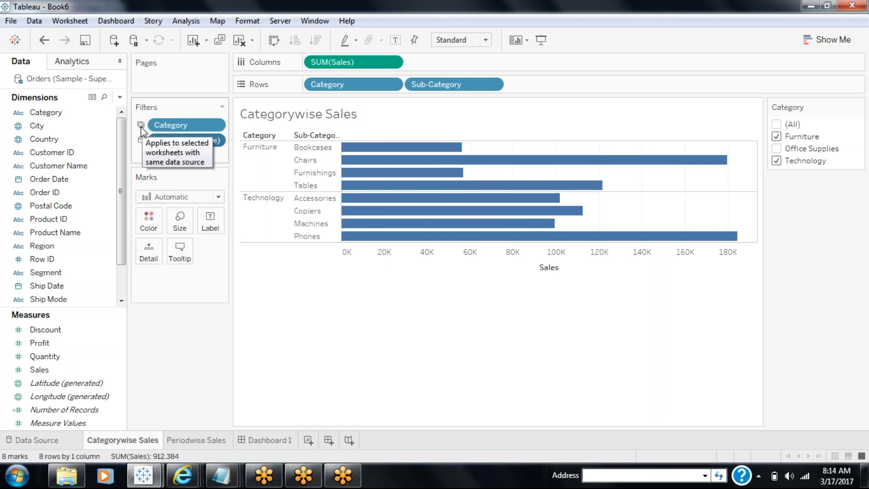
pyautogui.moveTo(141, 143)
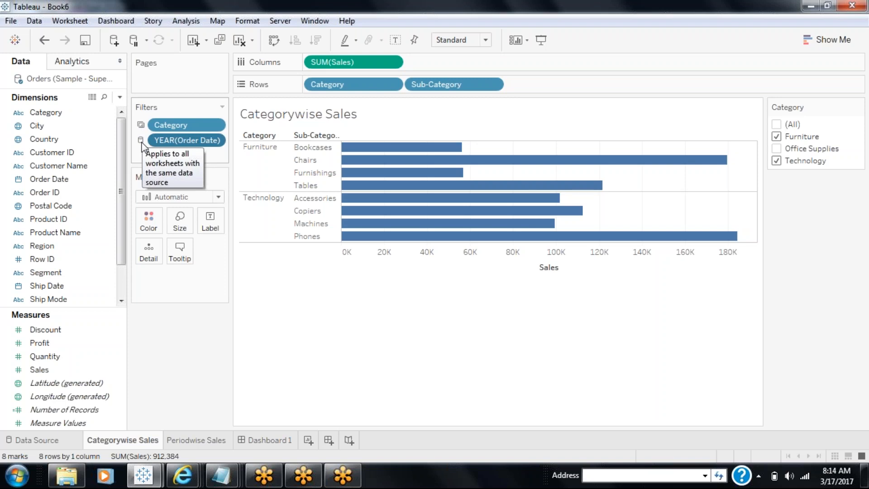
pyautogui.click(184, 440)
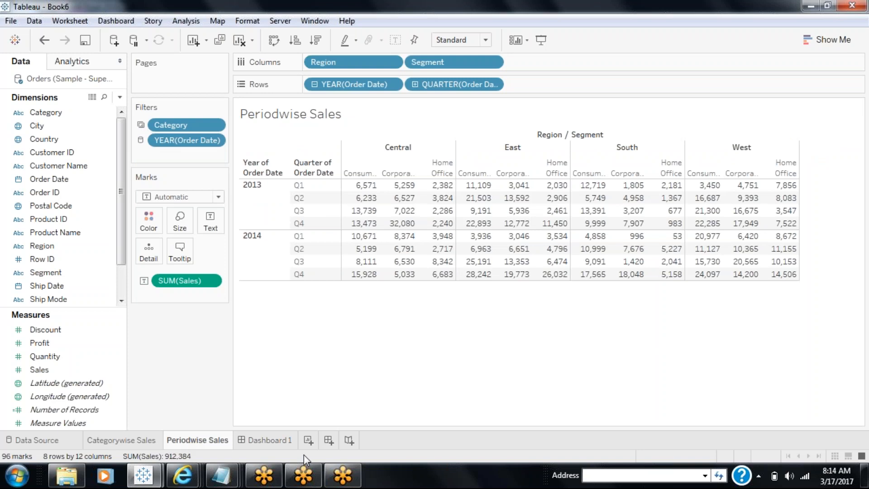
# Create a new worksheet with Country, State and City as rows and the sum of Profit as text
pyautogui.click(309, 442)
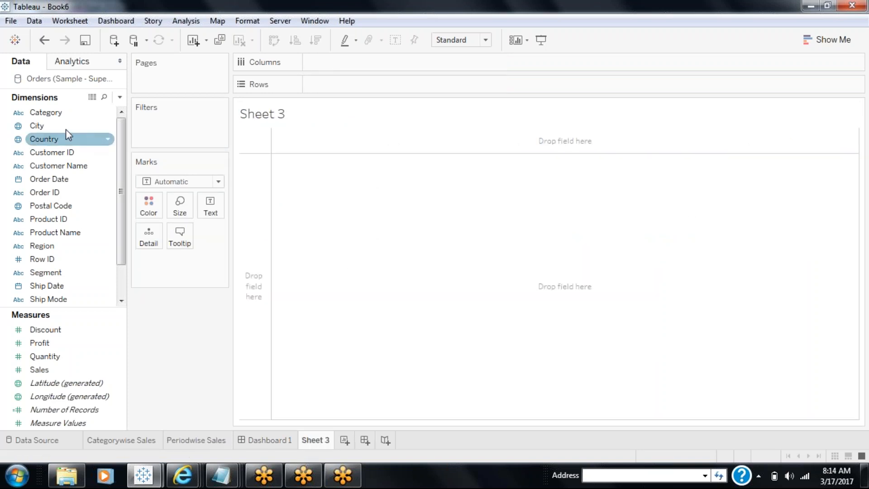
pyautogui.click(50, 113)
pyautogui.moveTo(53, 139); pyautogui.dragTo(360, 83)
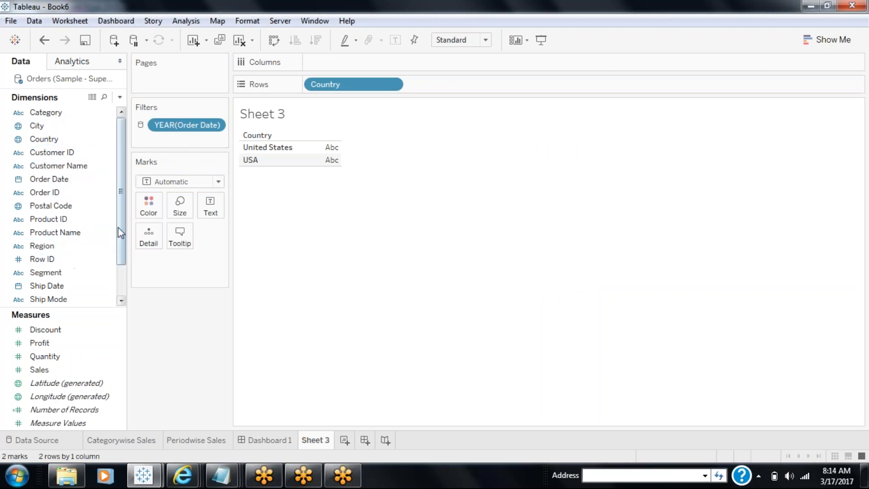
pyautogui.scroll(-1, 119, 227)
pyautogui.moveTo(50, 290); pyautogui.dragTo(439, 91)
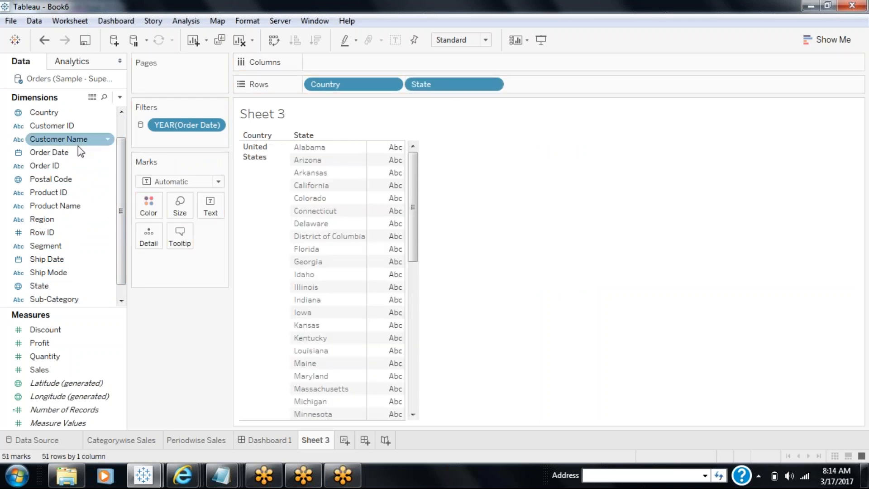
pyautogui.scroll(1, 120, 167)
pyautogui.moveTo(59, 126); pyautogui.dragTo(536, 88)
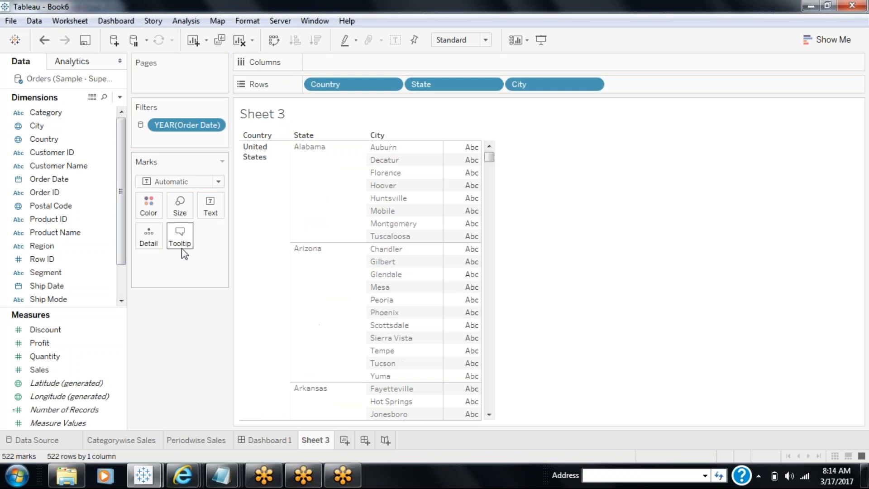
pyautogui.moveTo(67, 349); pyautogui.dragTo(211, 209)
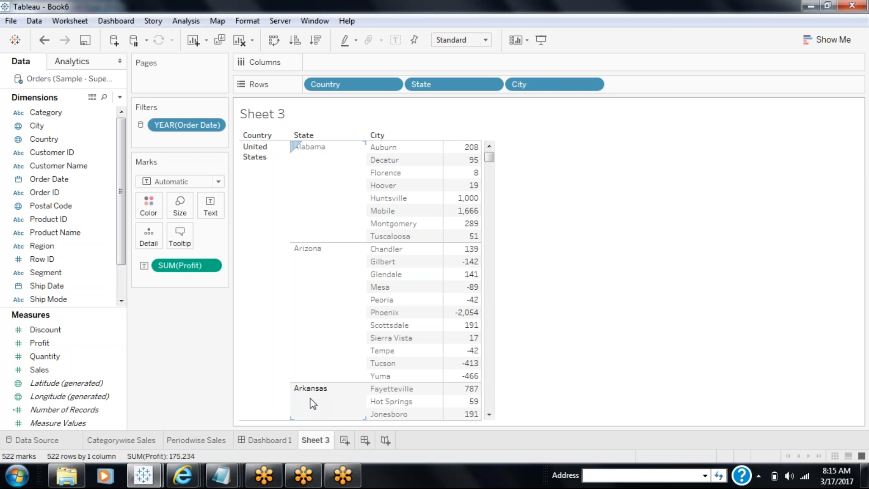
pyautogui.click(67, 21)
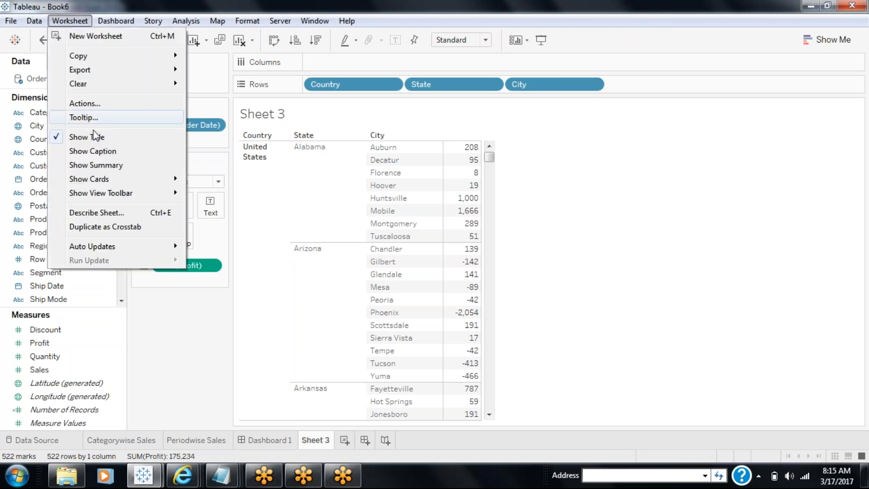
pyautogui.click(83, 105)
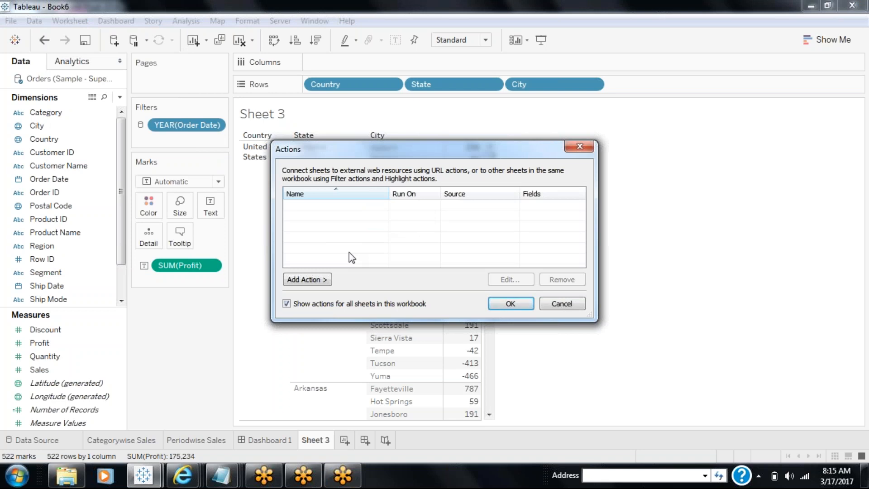
pyautogui.click(326, 279)
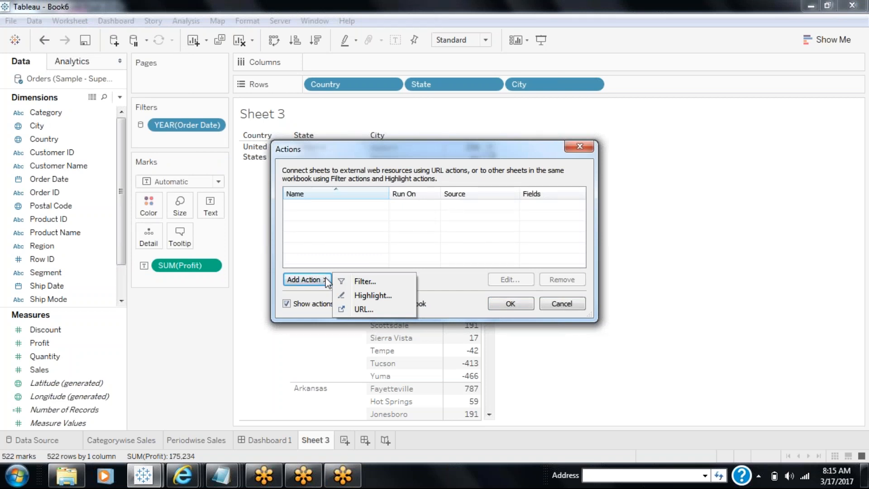
pyautogui.click(358, 309)
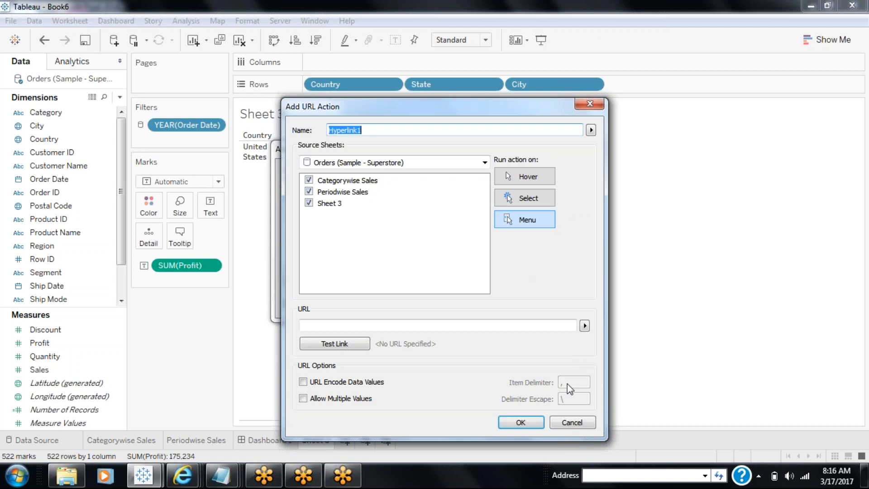
pyautogui.click(568, 423)
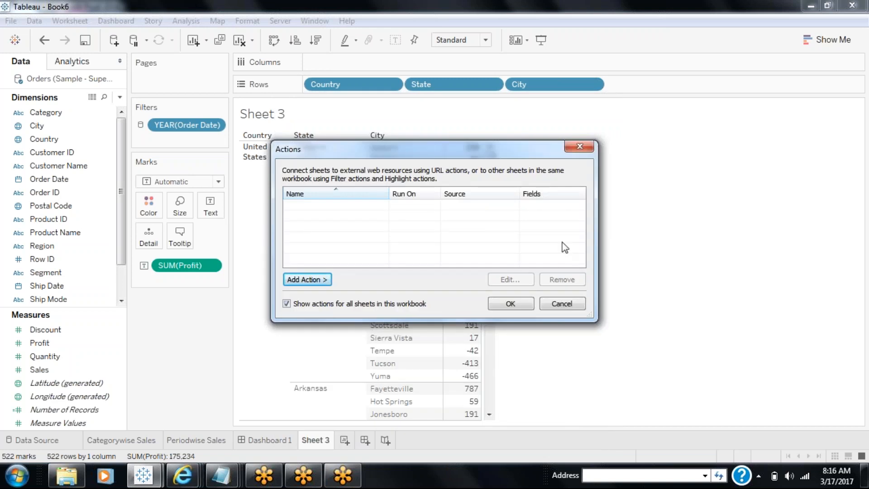
pyautogui.click(562, 304)
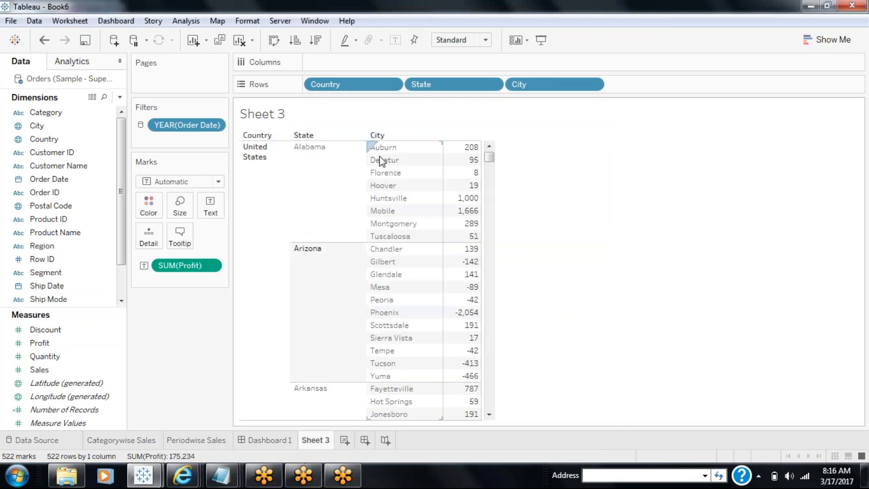
pyautogui.moveTo(435, 92); pyautogui.dragTo(452, 82)
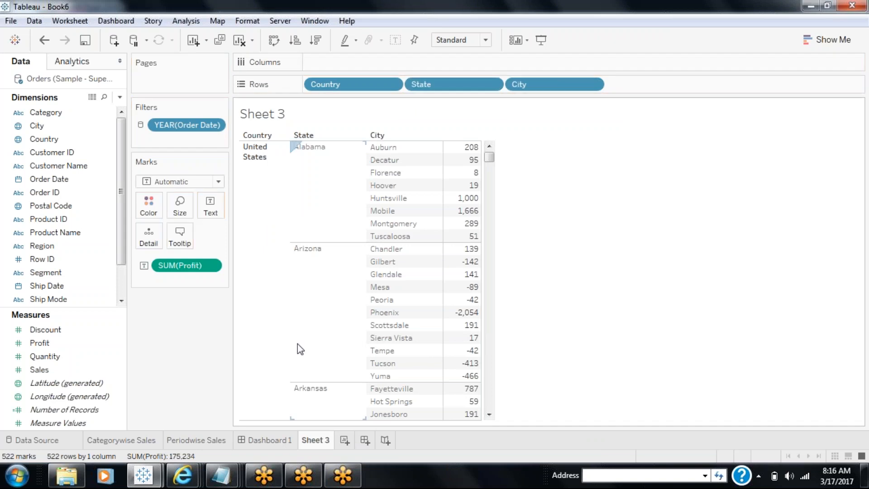
# Create a new worksheet that maps State and change it to a filled map
pyautogui.click(344, 440)
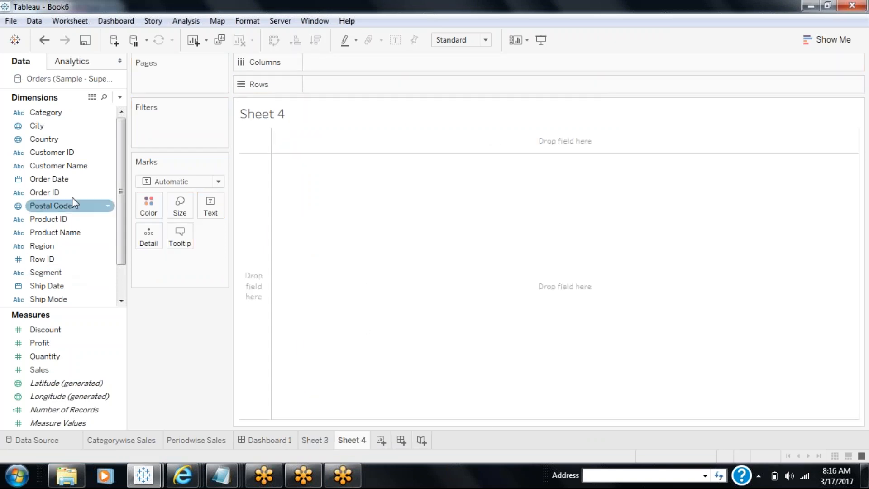
pyautogui.moveTo(124, 232); pyautogui.dragTo(119, 267)
pyautogui.click(53, 273)
pyautogui.doubleClick(54, 274)
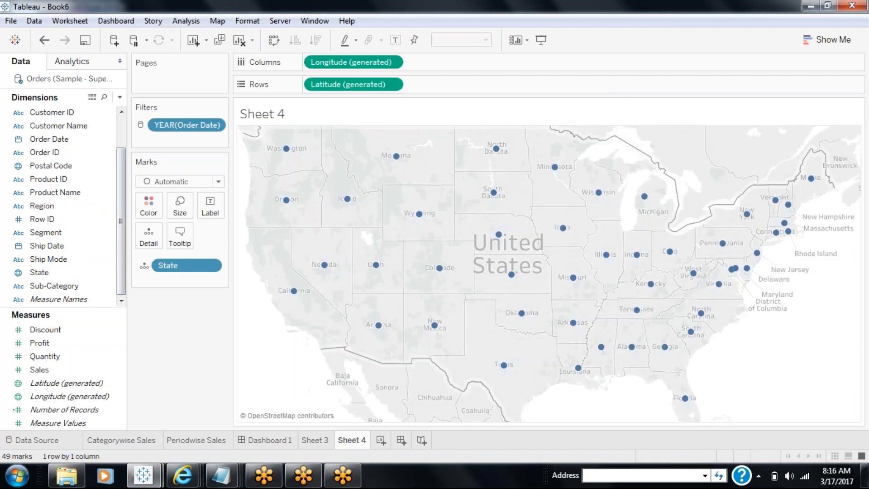
pyautogui.click(830, 40)
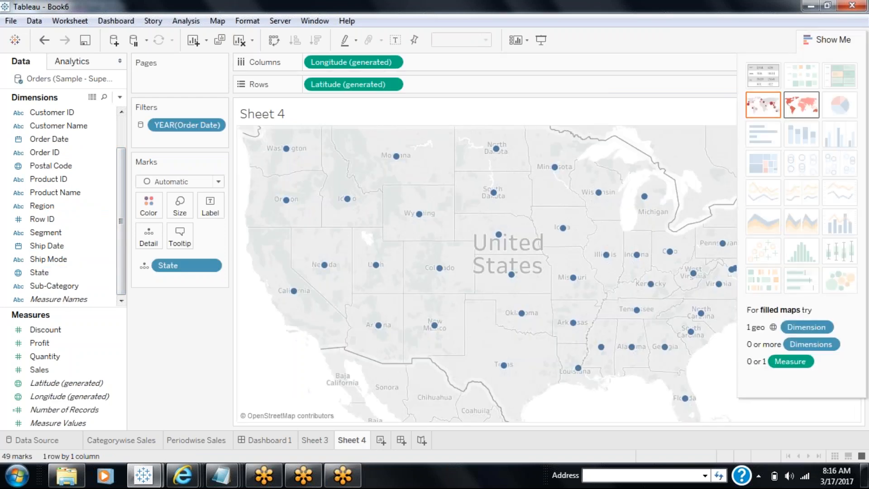
pyautogui.click(813, 116)
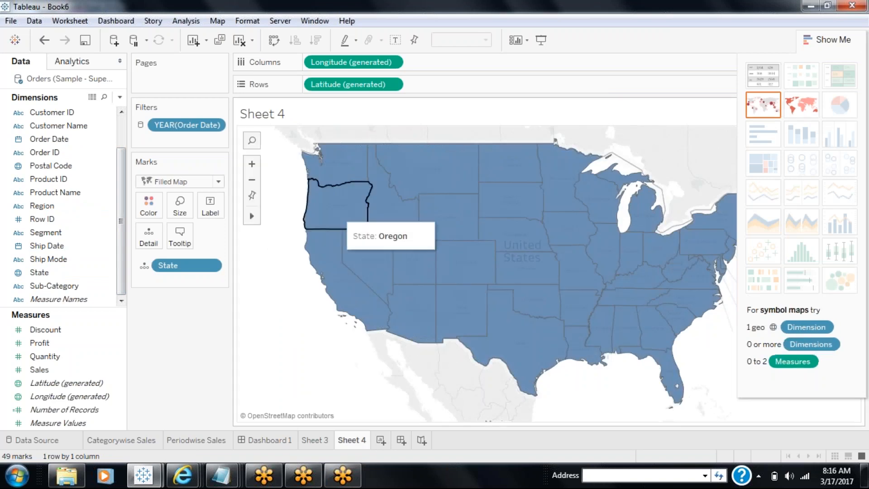
# Label the filled map with State names and color it by State
pyautogui.moveTo(66, 278); pyautogui.dragTo(229, 204)
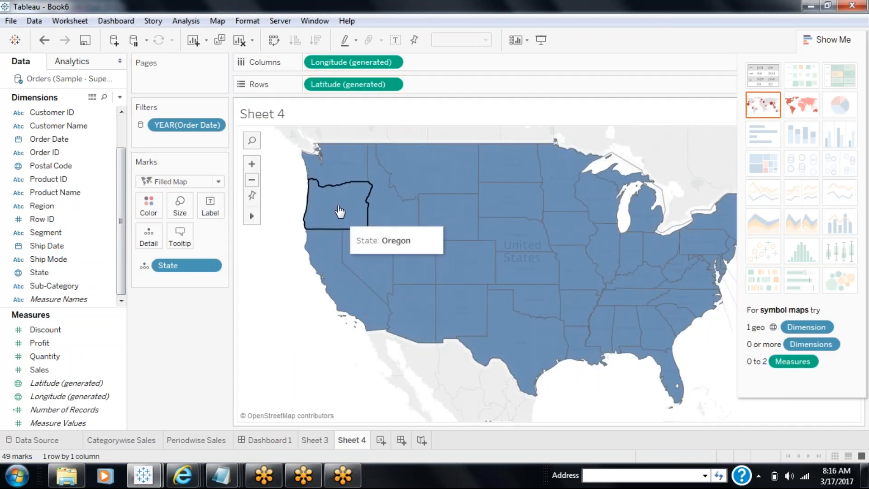
pyautogui.moveTo(68, 272); pyautogui.dragTo(217, 208)
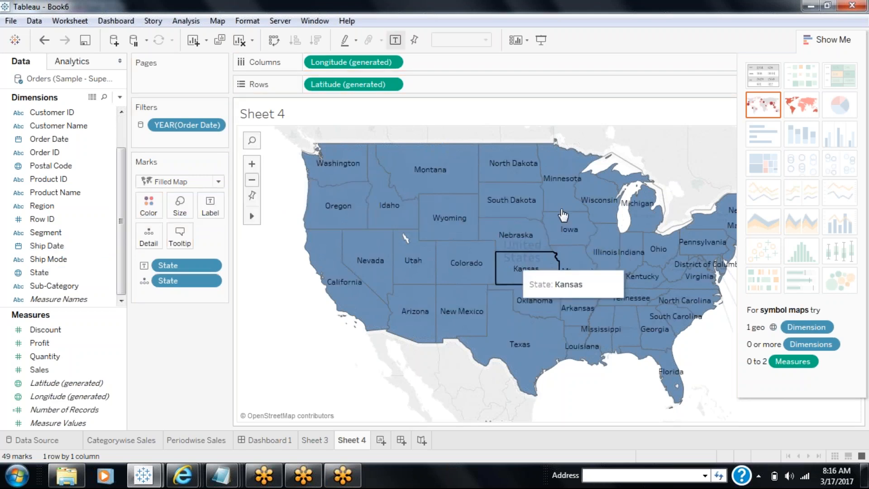
pyautogui.click(809, 40)
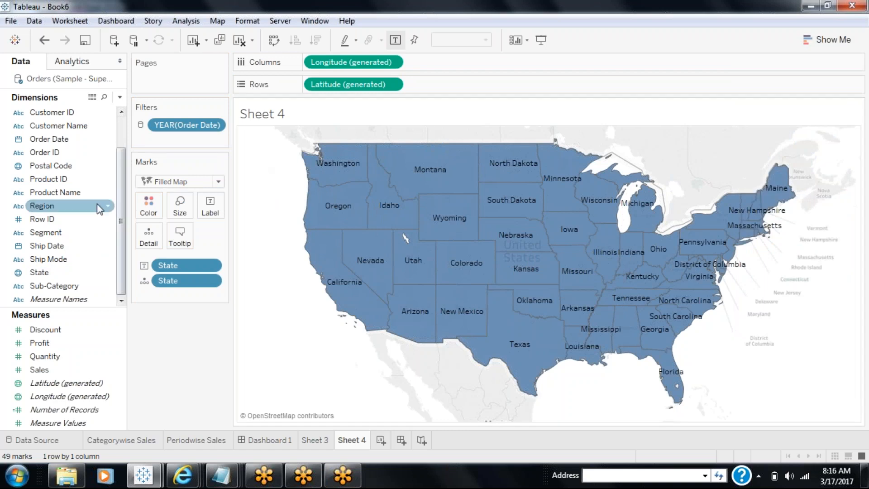
pyautogui.moveTo(68, 273); pyautogui.dragTo(148, 206)
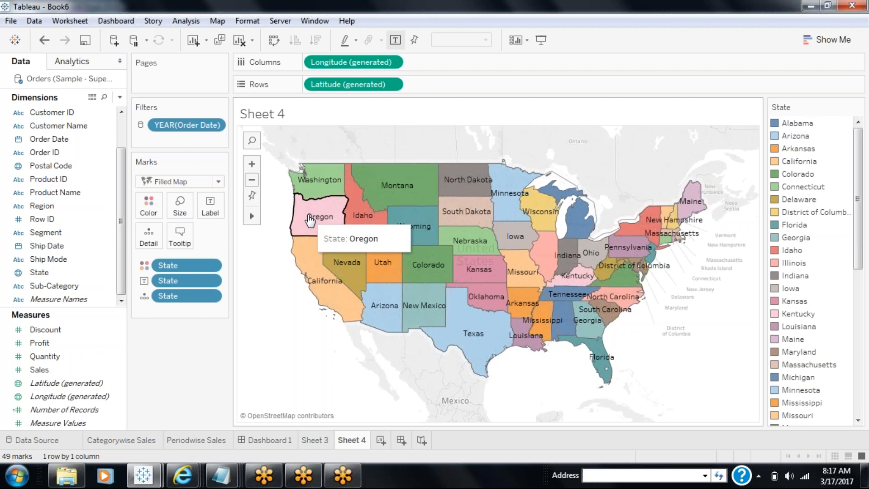
# Switch to Internet Explorer, open google.com in a new tab and search for "wikipedia" to reach Wikipedia's main page
pyautogui.click(187, 474)
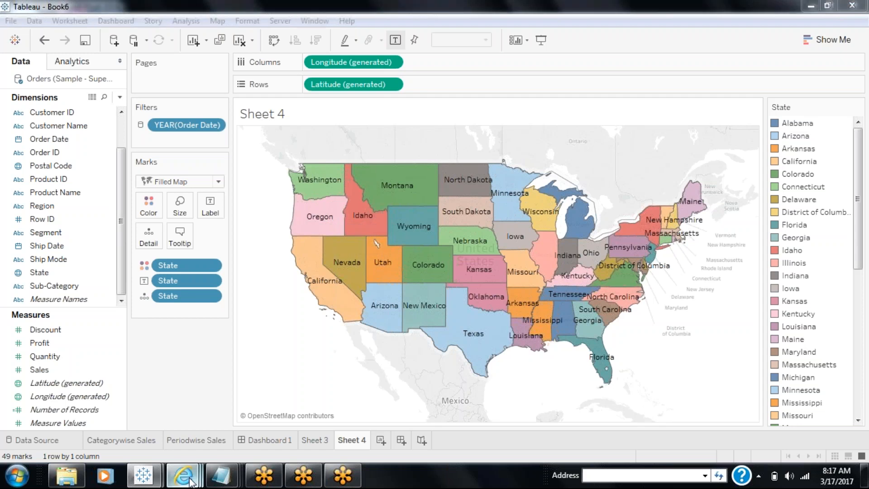
pyautogui.click(180, 434)
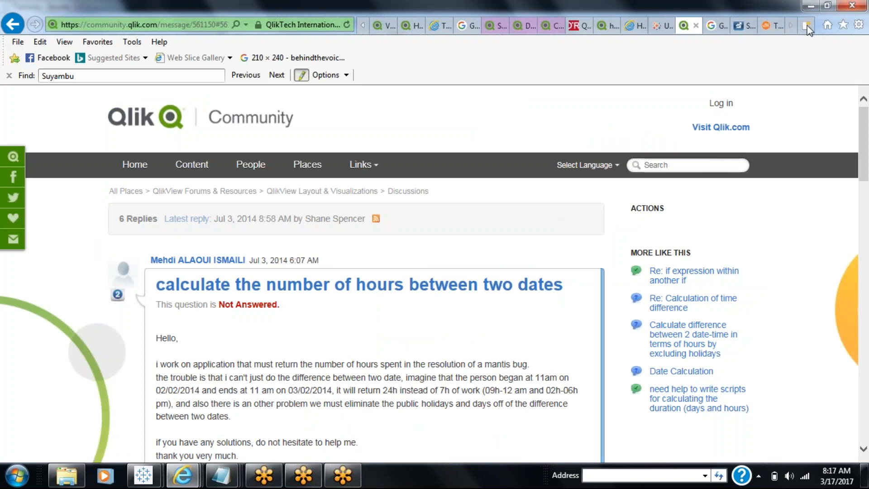
pyautogui.click(808, 27)
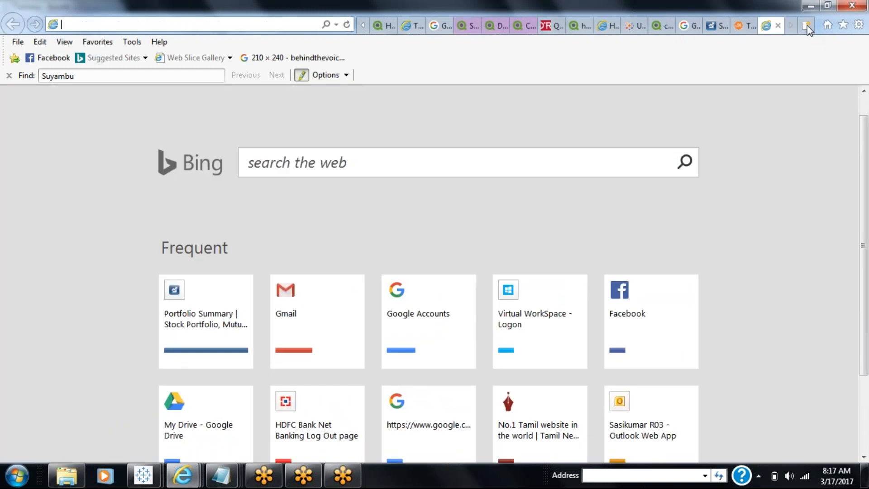
pyautogui.write('google.com/')
pyautogui.press('Return')
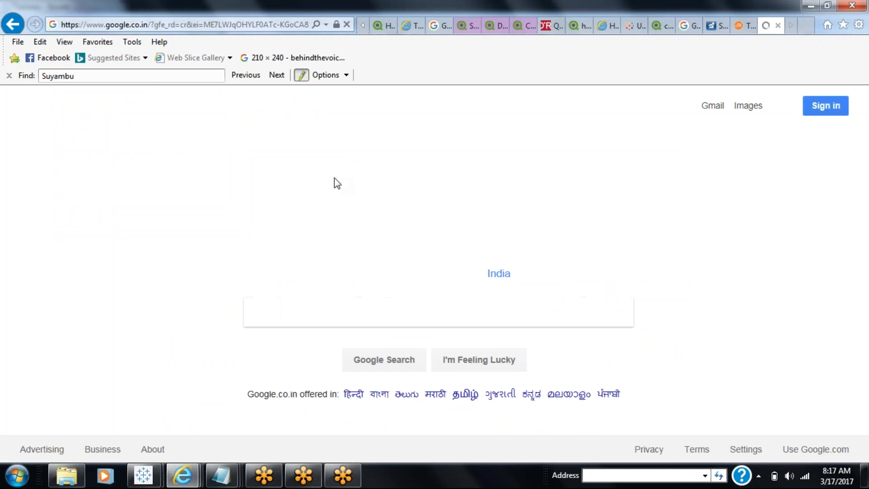
pyautogui.write('wikipe')
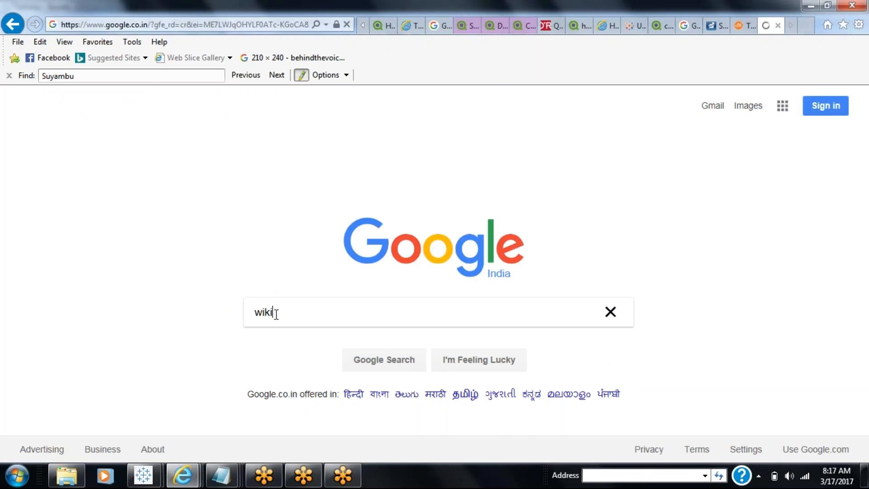
pyautogui.write('dia')
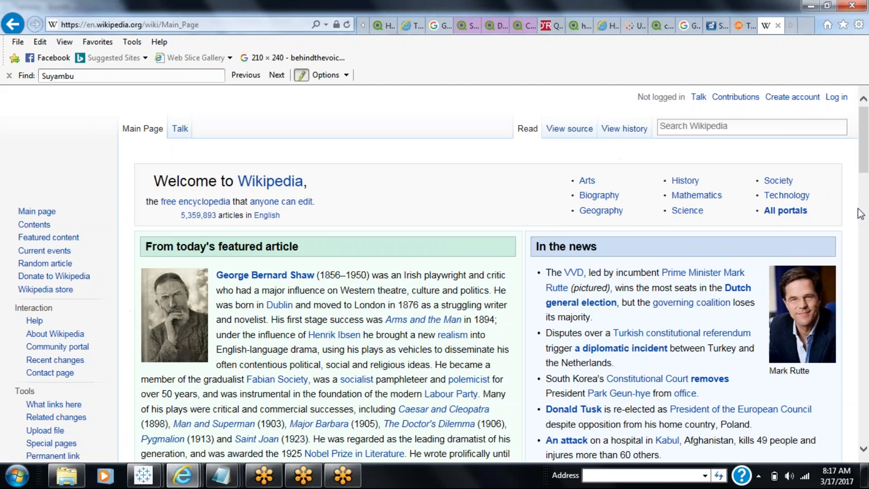
pyautogui.click(775, 124)
pyautogui.write('newyork')
pyautogui.press('Return')
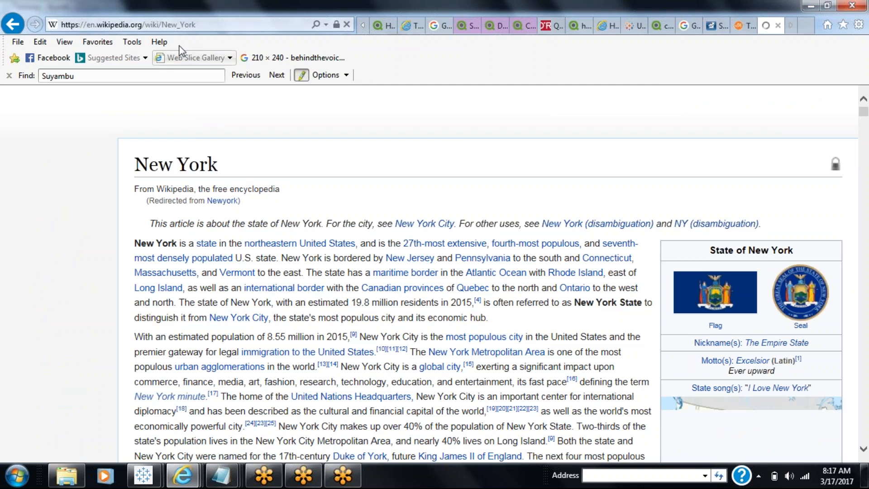
pyautogui.click(164, 25)
pyautogui.moveTo(164, 25); pyautogui.dragTo(151, 25)
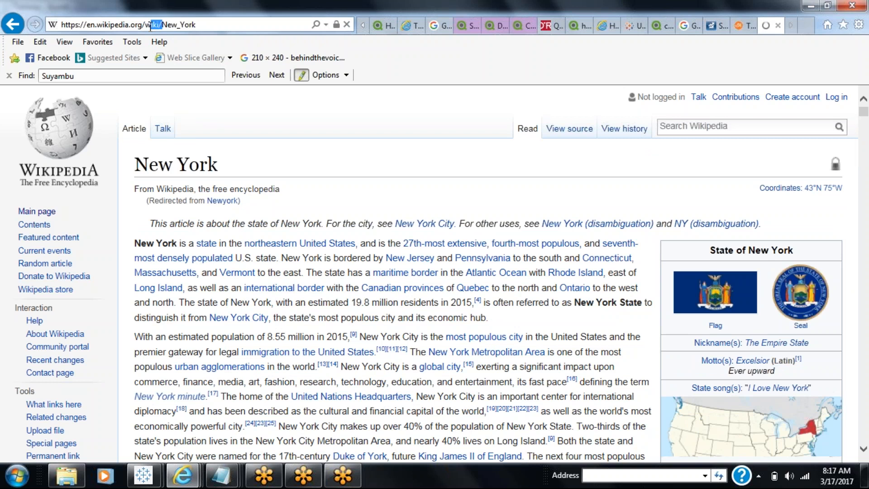
pyautogui.hotkey('shift', 'Home')
pyautogui.hotkey('ctrl', 'c')
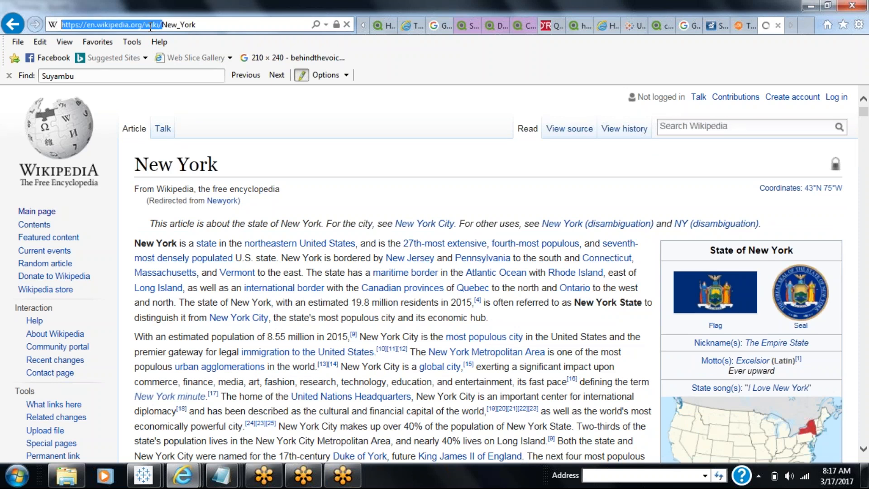
pyautogui.click(805, 26)
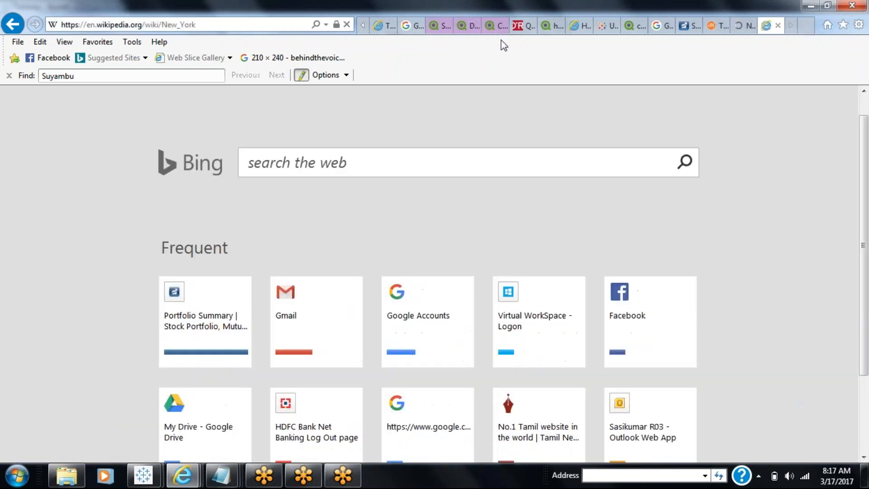
pyautogui.write('www.terrazzoltd.com/')
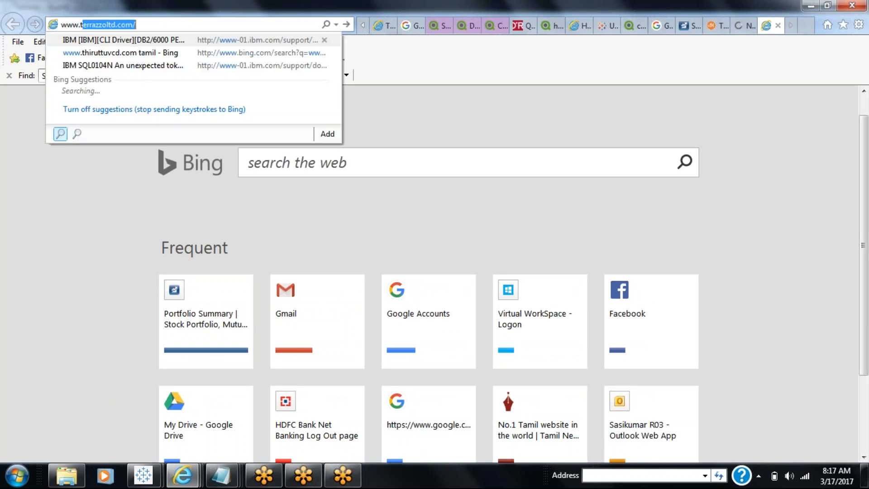
pyautogui.press('Return')
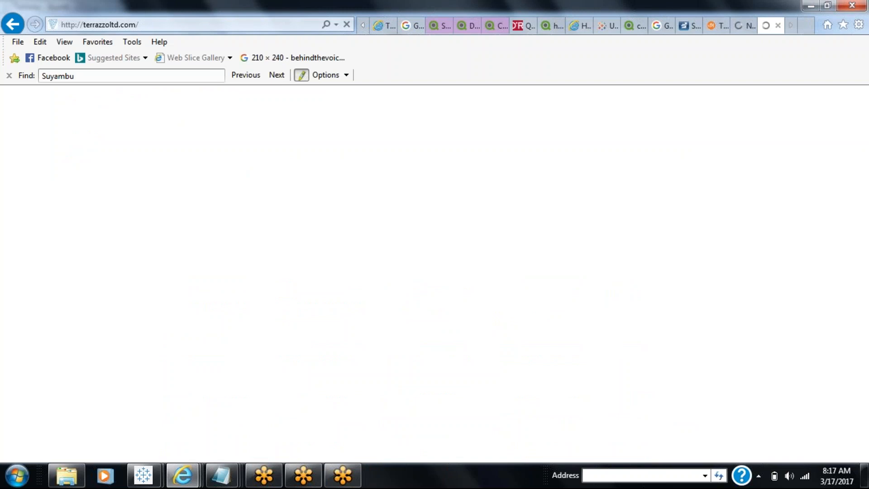
# Switch back to Tableau and add a URL action with Sheet 4 as its source sheet
pyautogui.click(154, 473)
pyautogui.click(230, 404)
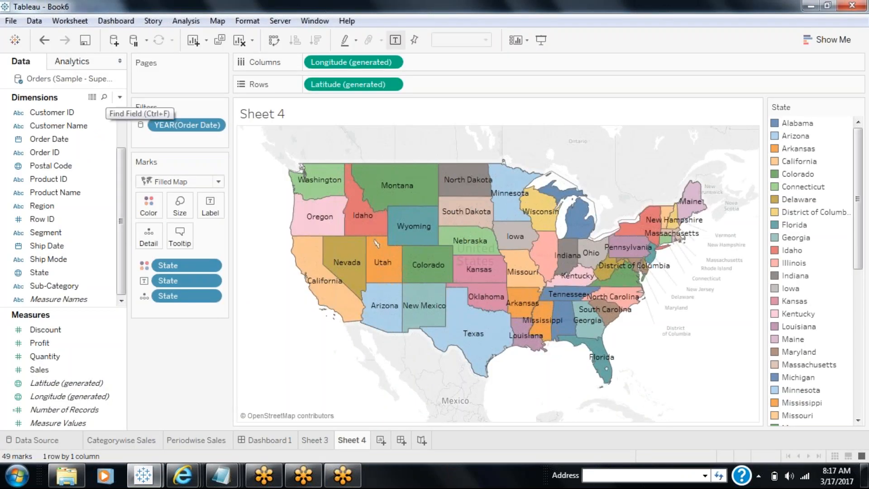
pyautogui.click(69, 21)
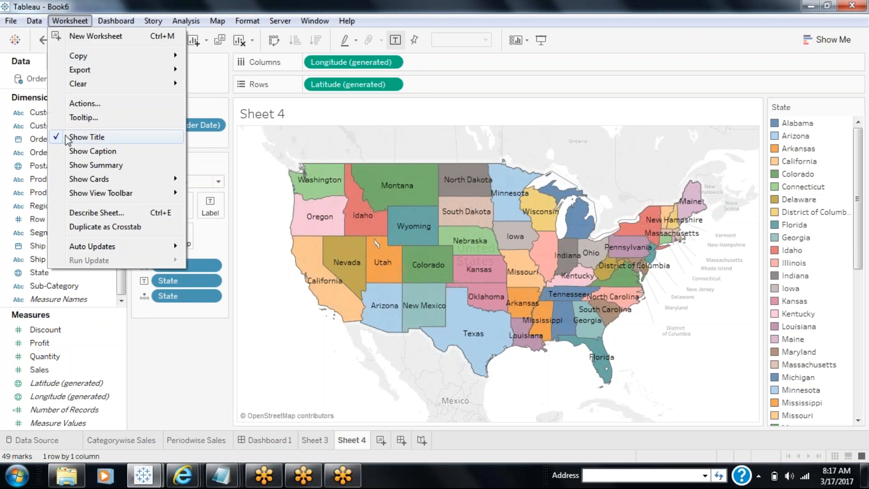
pyautogui.click(78, 103)
pyautogui.click(288, 279)
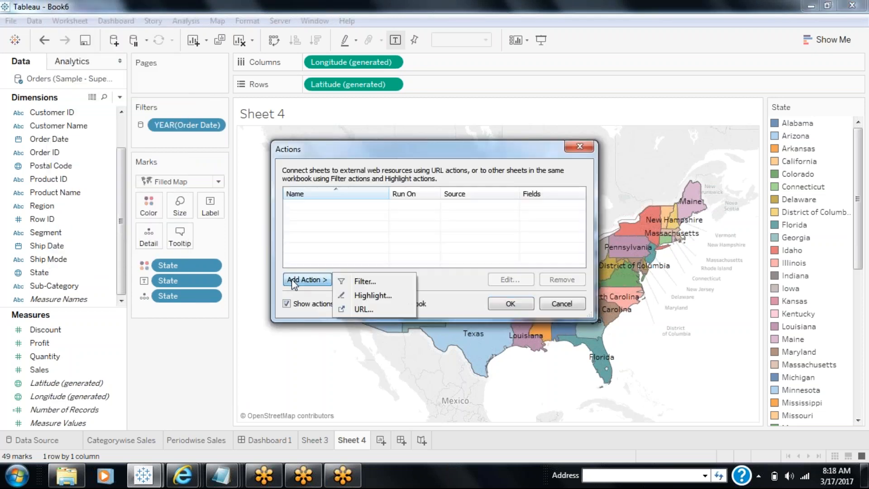
pyautogui.click(369, 313)
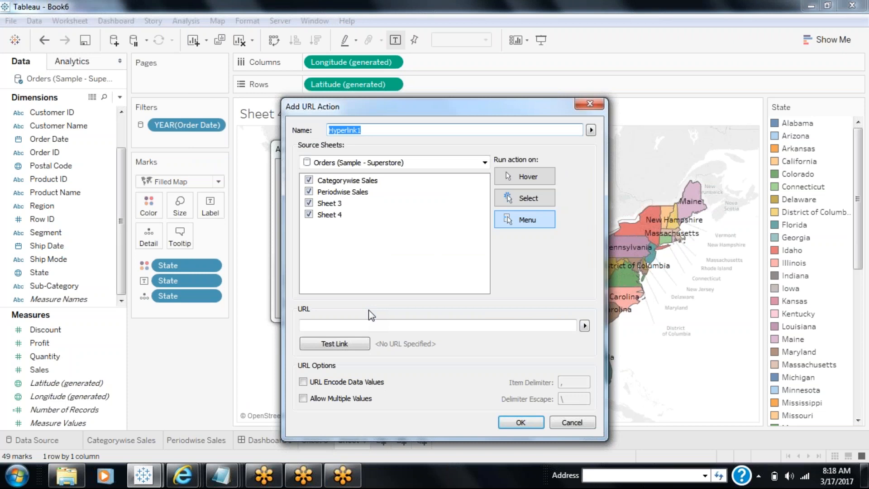
pyautogui.click(359, 163)
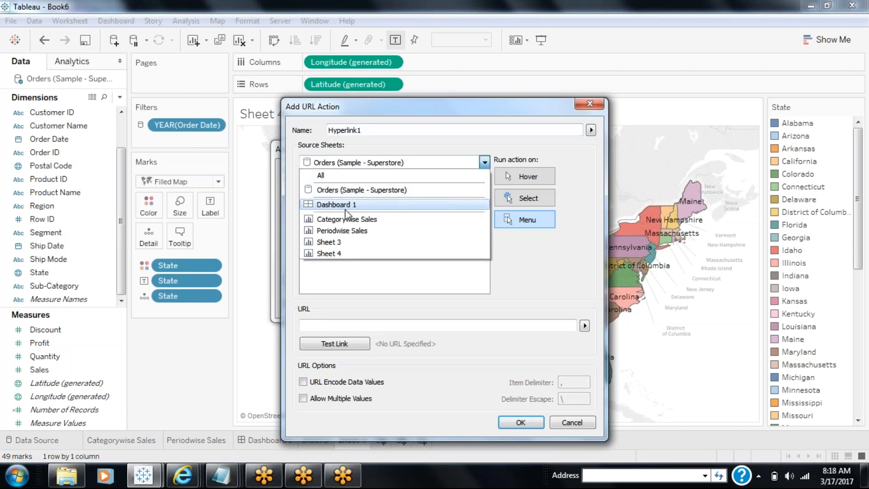
pyautogui.click(336, 254)
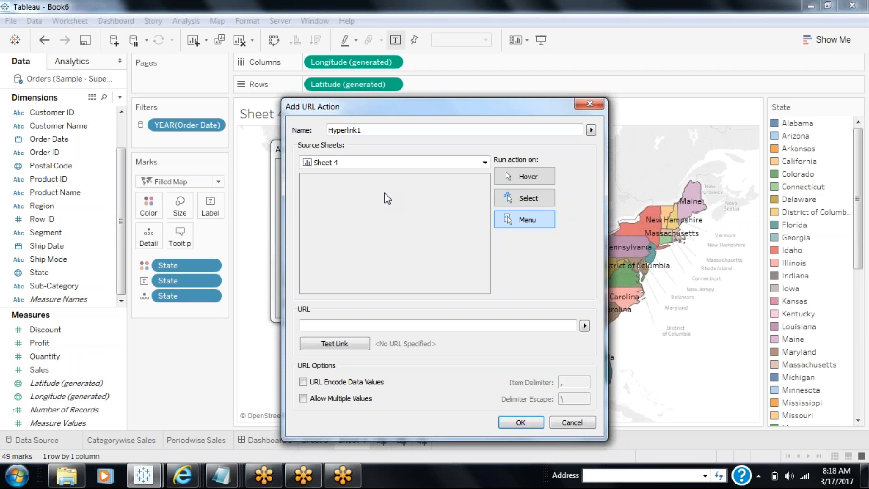
pyautogui.click(339, 326)
pyautogui.hotkey('ctrl', 'v')
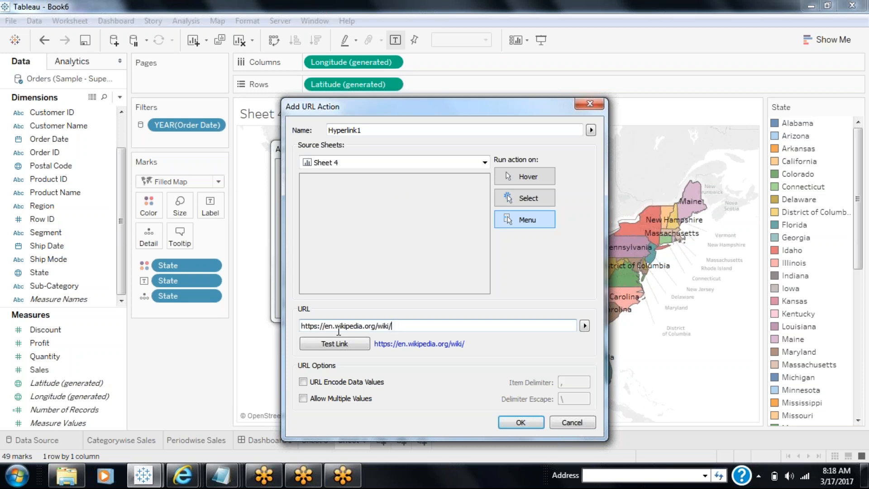
pyautogui.click(585, 326)
pyautogui.click(615, 383)
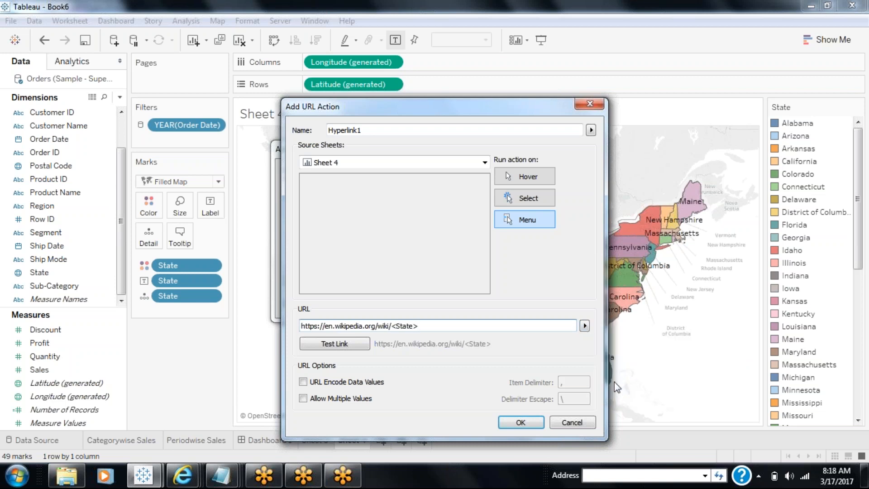
# Name the URL action "State HL Filter", set it to run on Select, and save it to the workbook's actions
pyautogui.moveTo(427, 326); pyautogui.dragTo(392, 332)
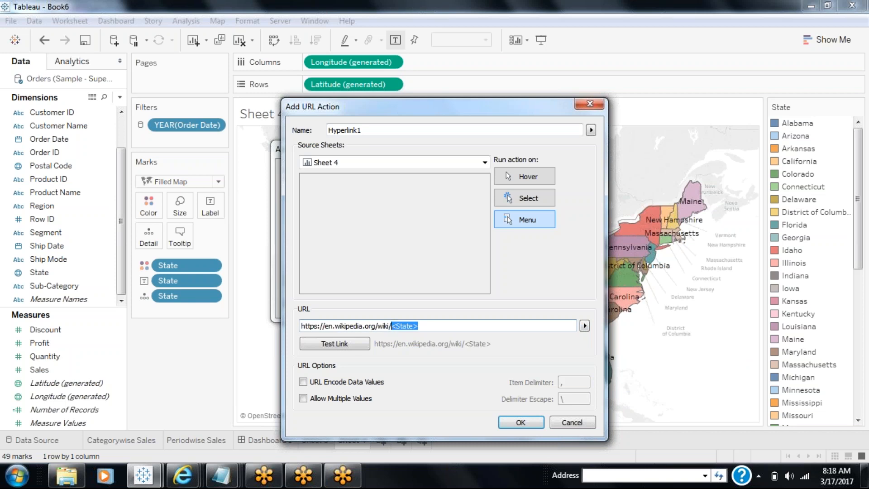
pyautogui.doubleClick(366, 131)
pyautogui.write('State HL Fil')
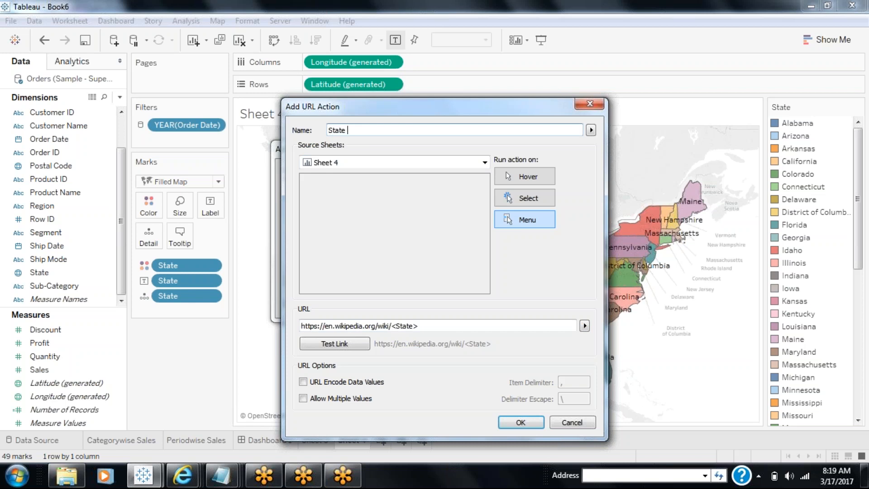
pyautogui.write('gd')
pyautogui.press('BackSpace')
pyautogui.press('BackSpace')
pyautogui.write('ter')
pyautogui.click(548, 200)
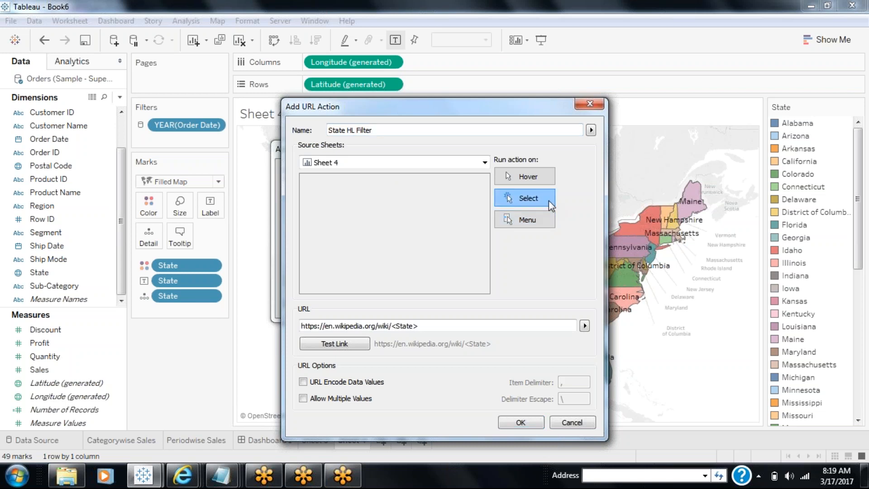
pyautogui.click(511, 423)
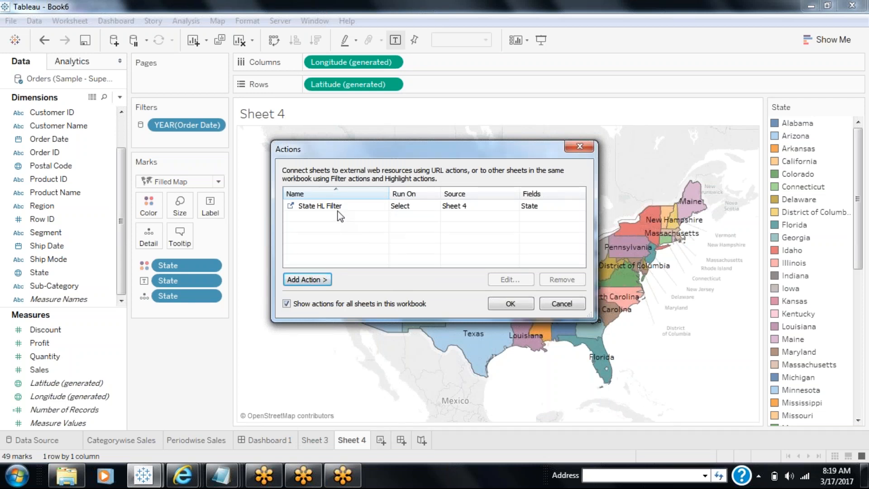
pyautogui.click(511, 303)
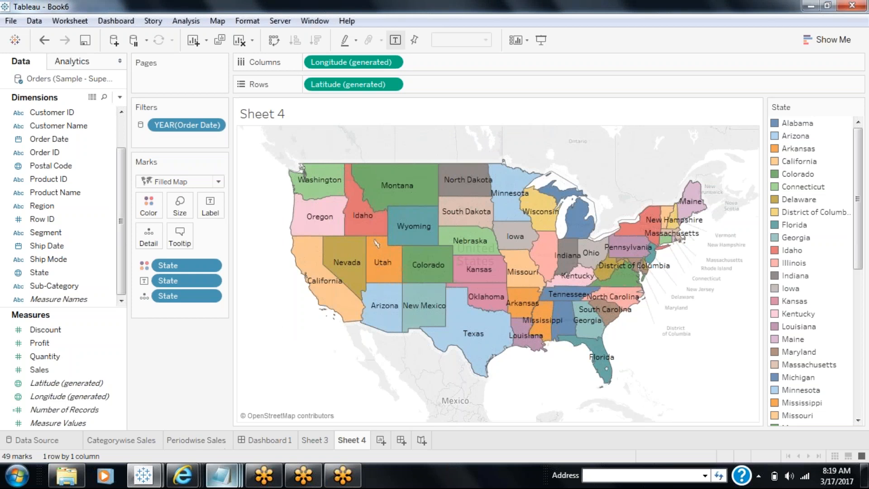
# Show Sheet 4 in presentation mode and test the URL action on Washington and Pennsylvania, closing each opened Wikipedia page
pyautogui.click(542, 40)
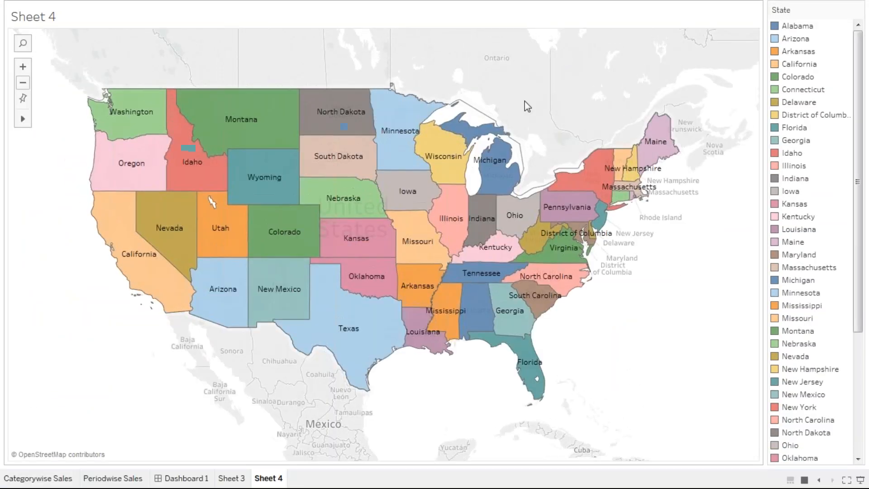
pyautogui.click(141, 122)
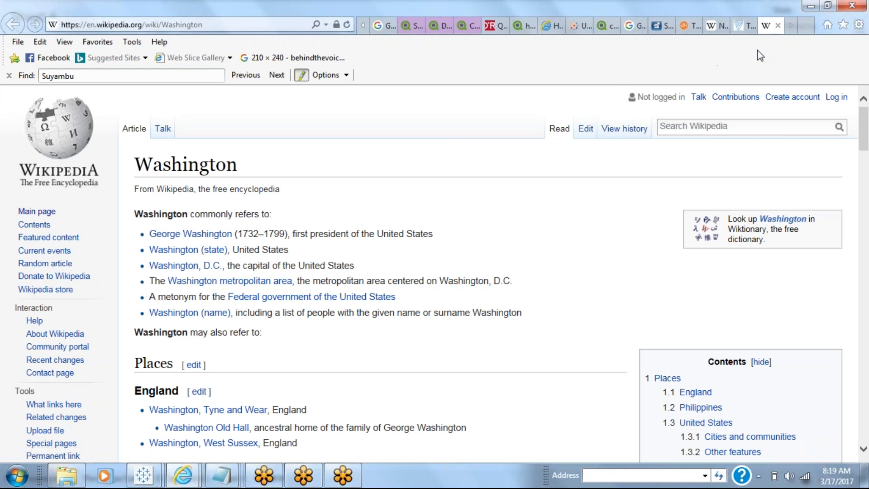
pyautogui.click(779, 21)
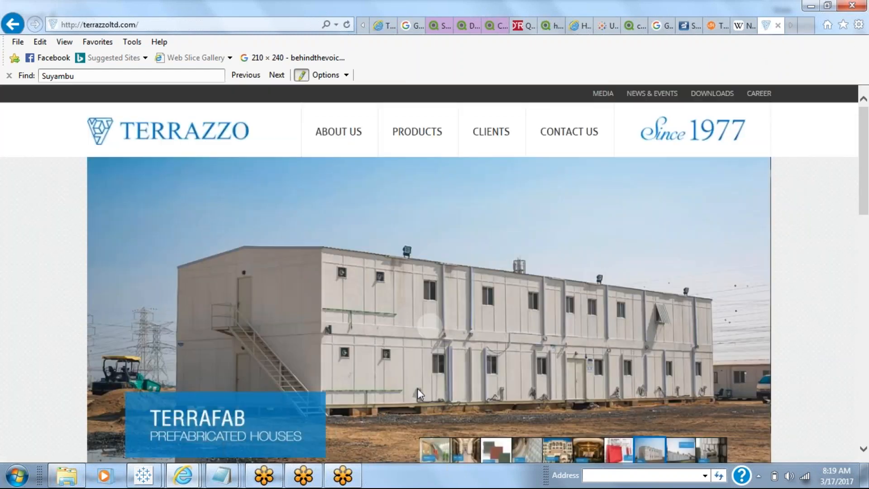
pyautogui.moveTo(150, 479)
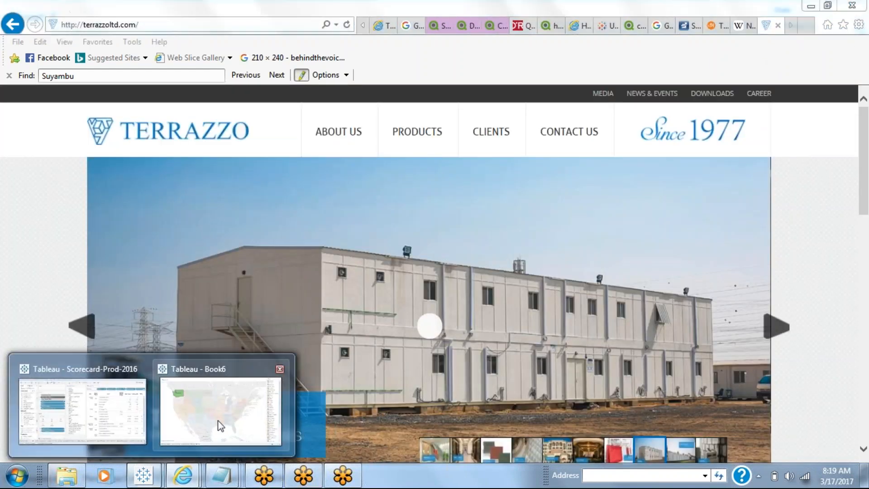
pyautogui.click(247, 423)
pyautogui.click(654, 381)
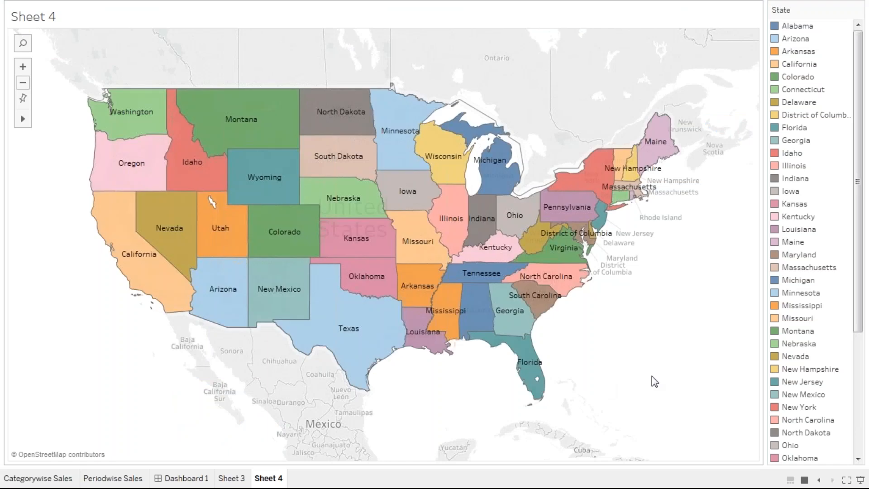
pyautogui.click(573, 209)
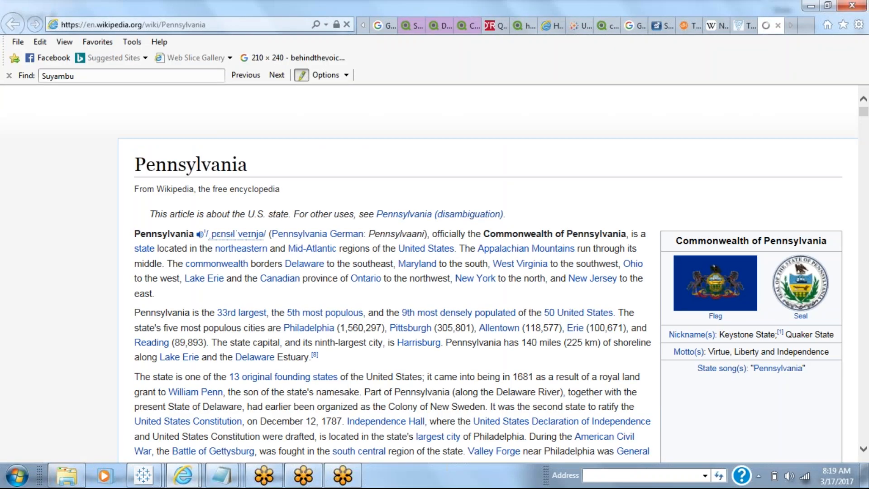
pyautogui.click(778, 26)
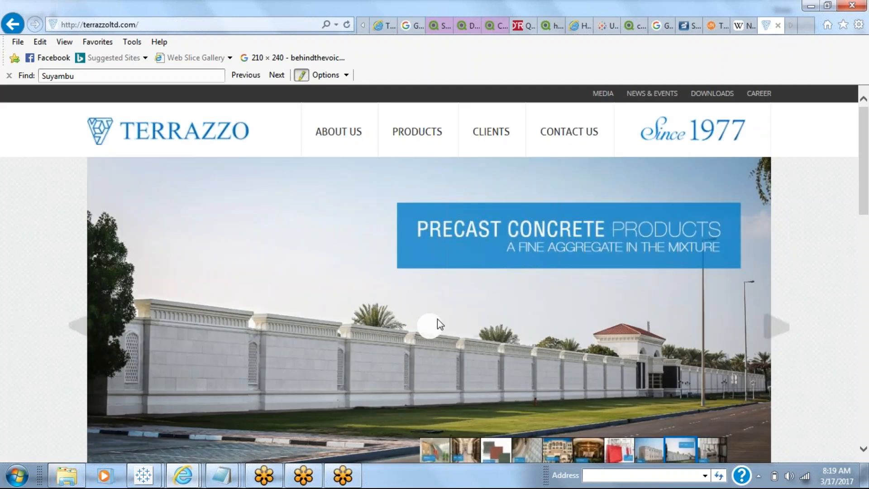
pyautogui.moveTo(417, 132)
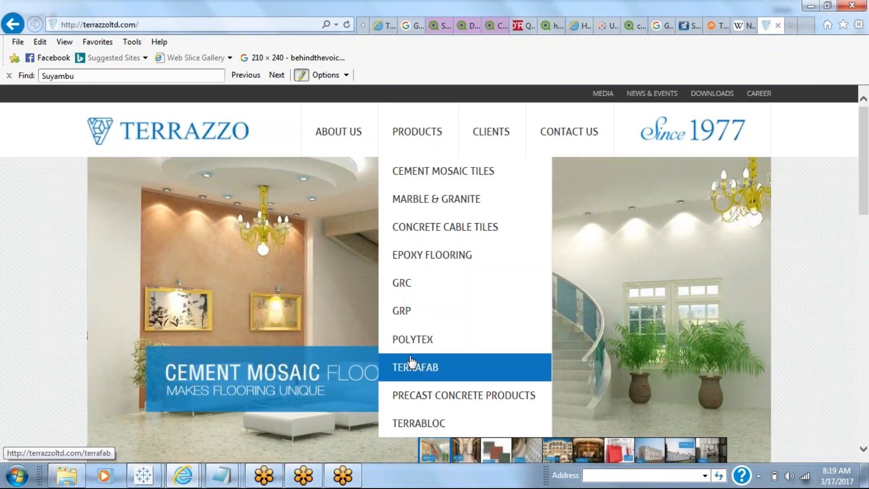
pyautogui.click(411, 362)
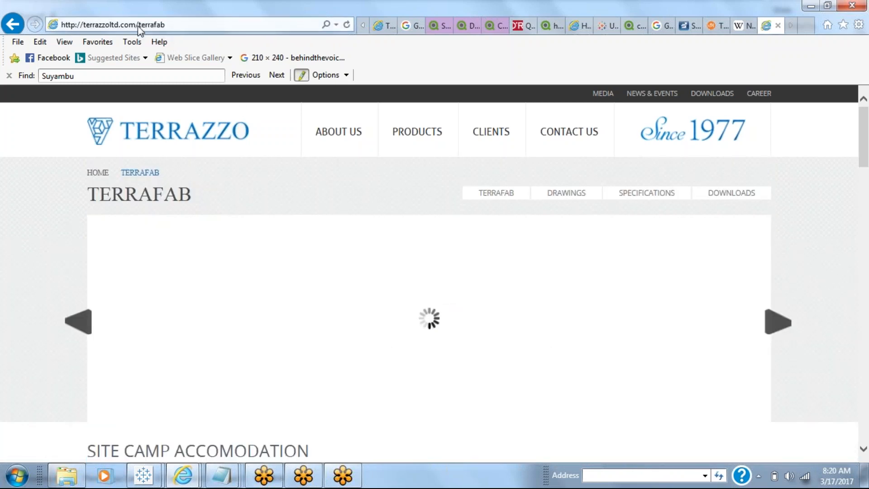
pyautogui.click(138, 24)
pyautogui.click(137, 24)
pyautogui.moveTo(138, 24); pyautogui.dragTo(61, 25)
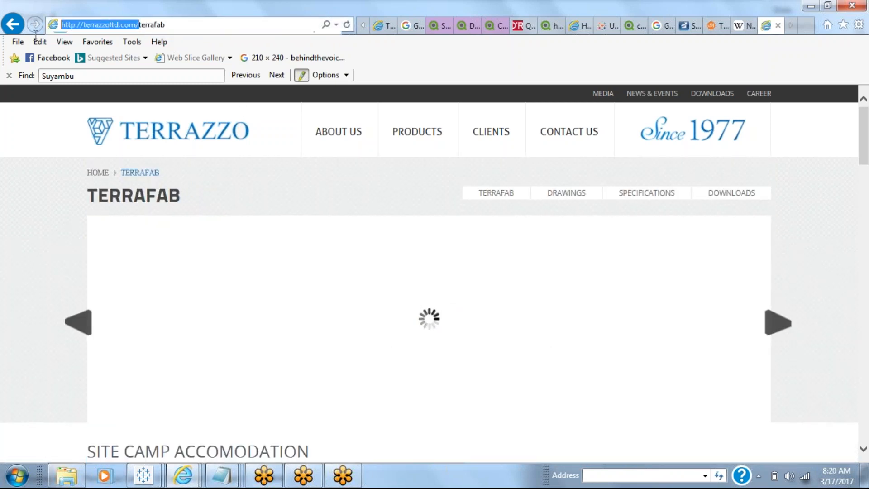
pyautogui.moveTo(166, 25); pyautogui.dragTo(61, 24)
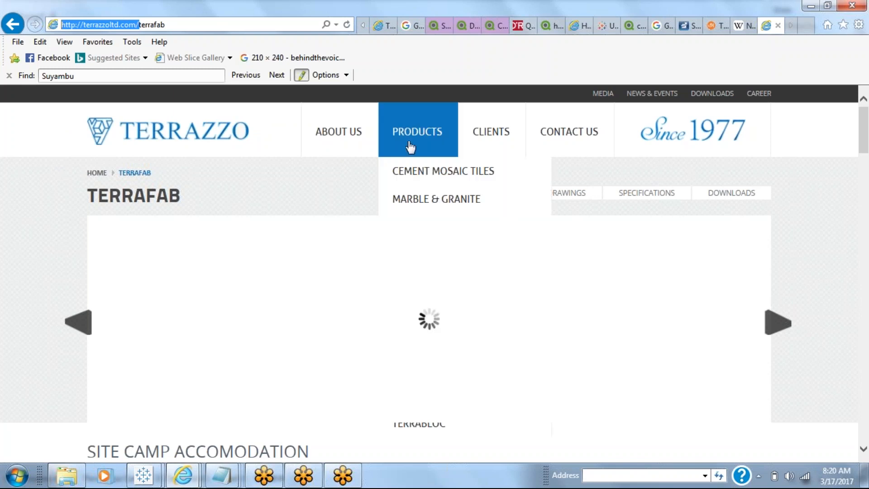
# Open the Marble & Granite and Cement Mosaic Tiles product pages to compare how their addresses end
pyautogui.click(412, 204)
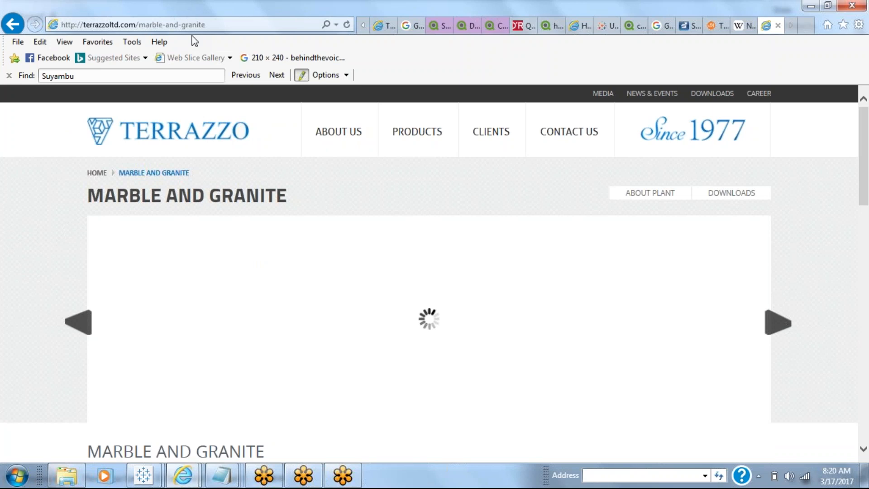
pyautogui.moveTo(443, 135)
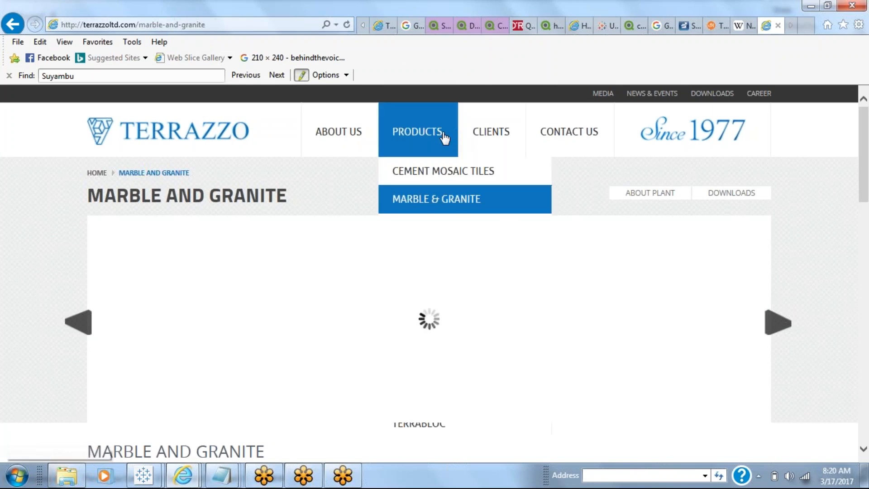
pyautogui.click(428, 180)
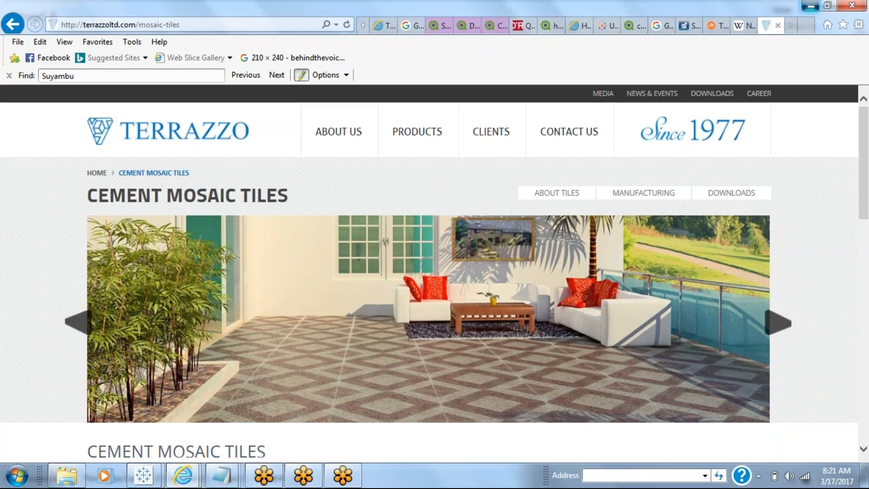
# Minimize the browser to return to Tableau, and leave presentation mode on Sheet 4
pyautogui.click(811, 6)
pyautogui.click(718, 395)
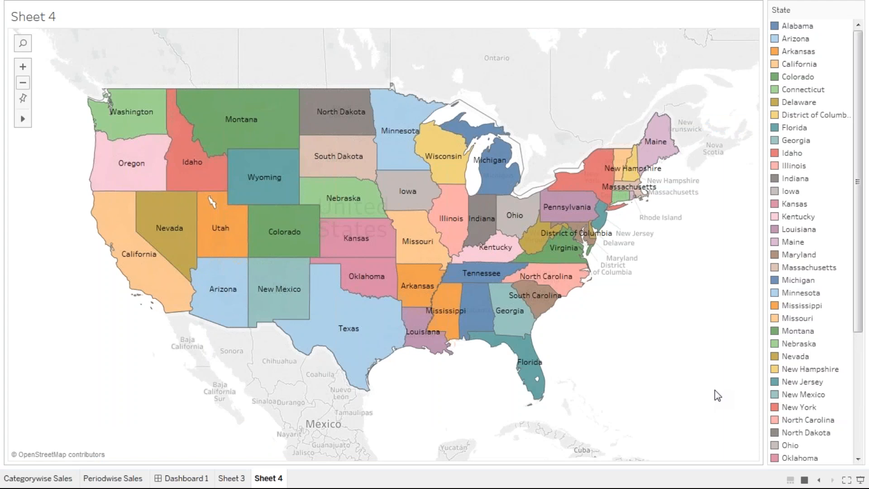
pyautogui.press('Escape')
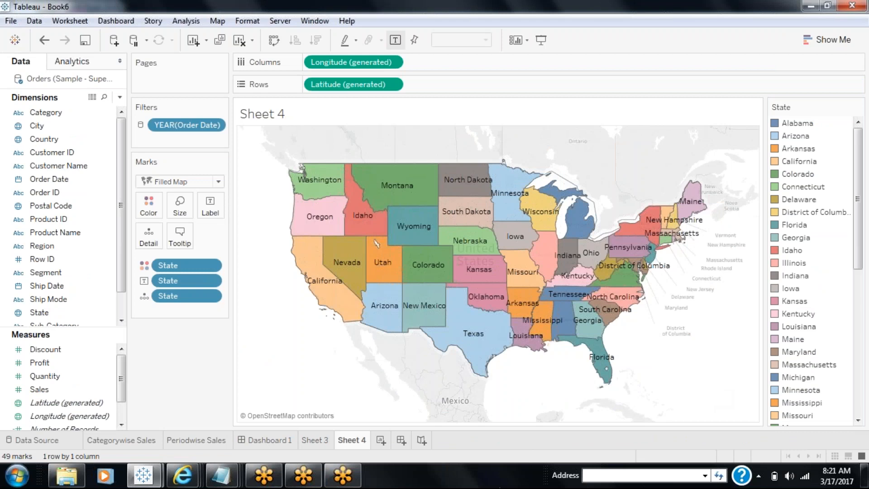
# Switch to the Scorecard-Prod-2016 workbook, open the Quality URL sheet and try its "Click on Quality Scorecard" link text
pyautogui.moveTo(143, 475)
pyautogui.click(109, 428)
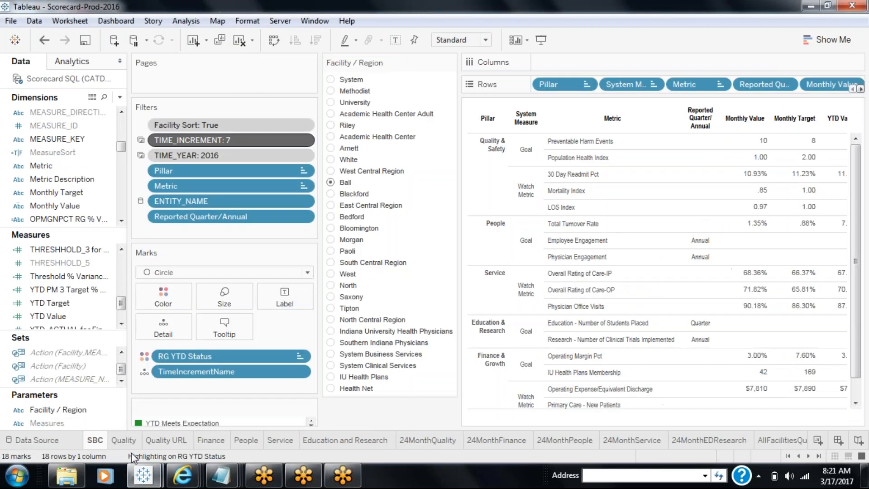
pyautogui.click(158, 442)
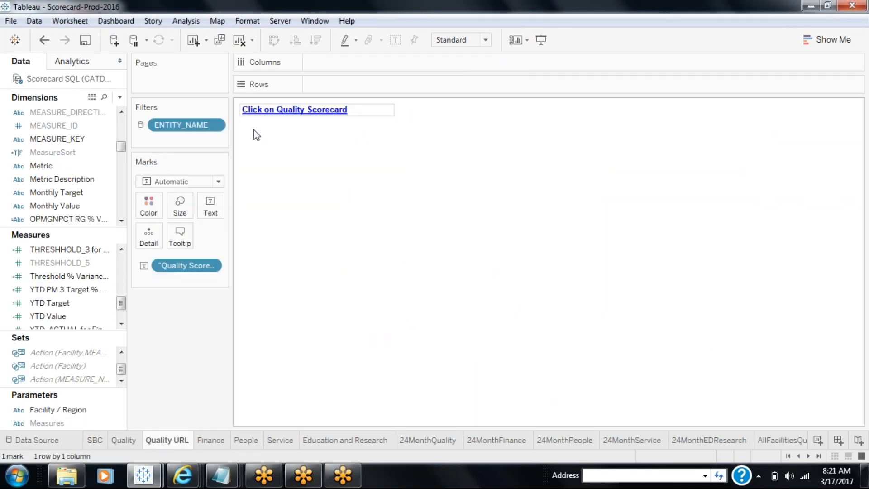
pyautogui.click(277, 112)
pyautogui.click(270, 112)
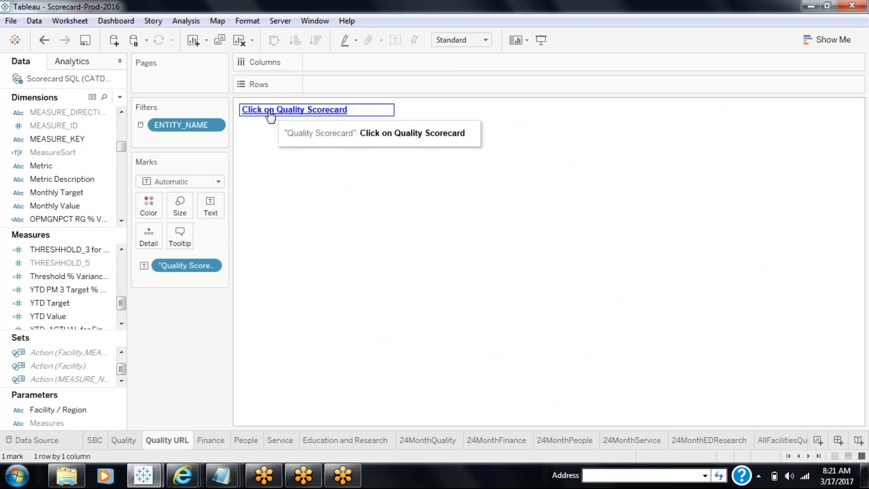
# Inspect the source sheet and full URL of the Quality Scorecard URL action, and close its settings without saving
pyautogui.click(70, 21)
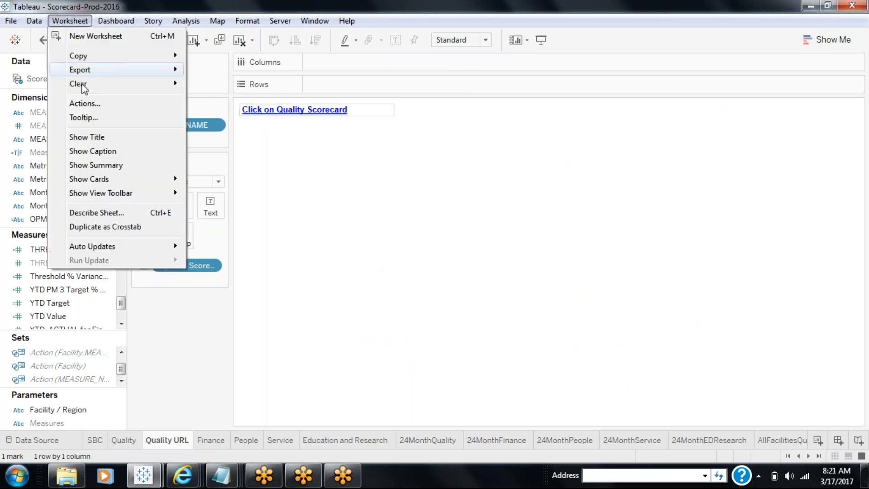
pyautogui.click(83, 105)
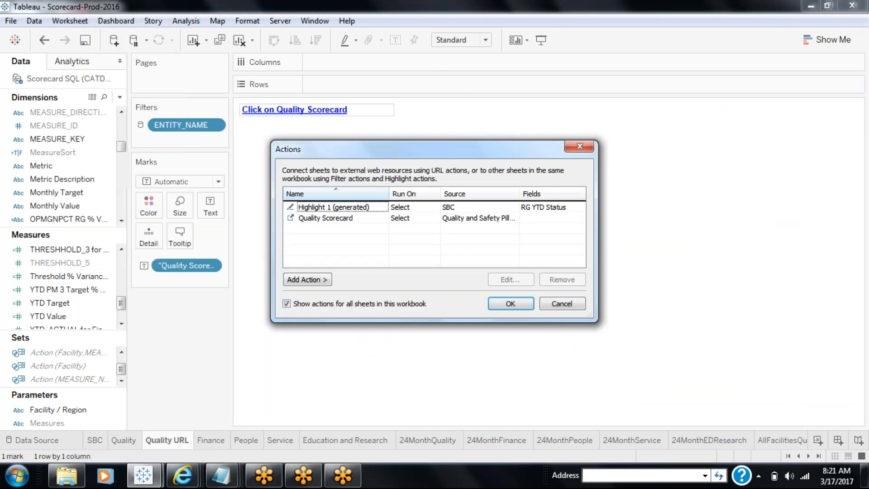
pyautogui.click(328, 218)
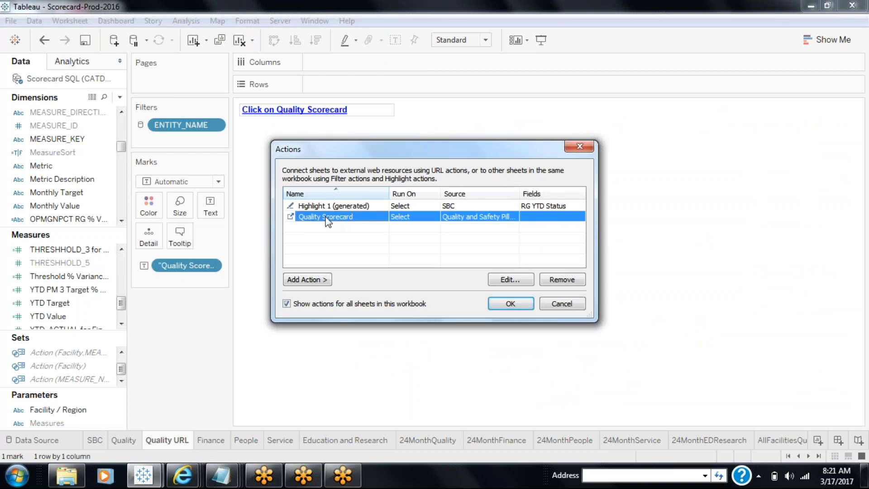
pyautogui.click(511, 279)
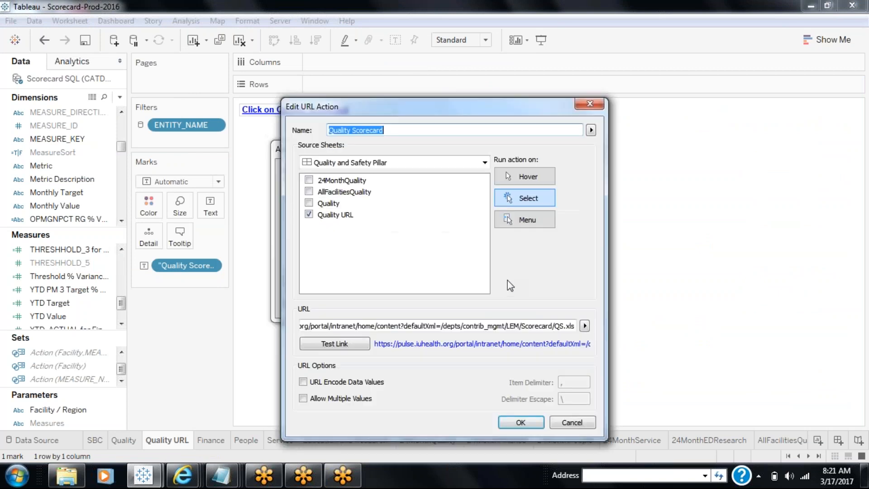
pyautogui.click(363, 325)
pyautogui.press('Home')
pyautogui.hotkey('shift', 'End')
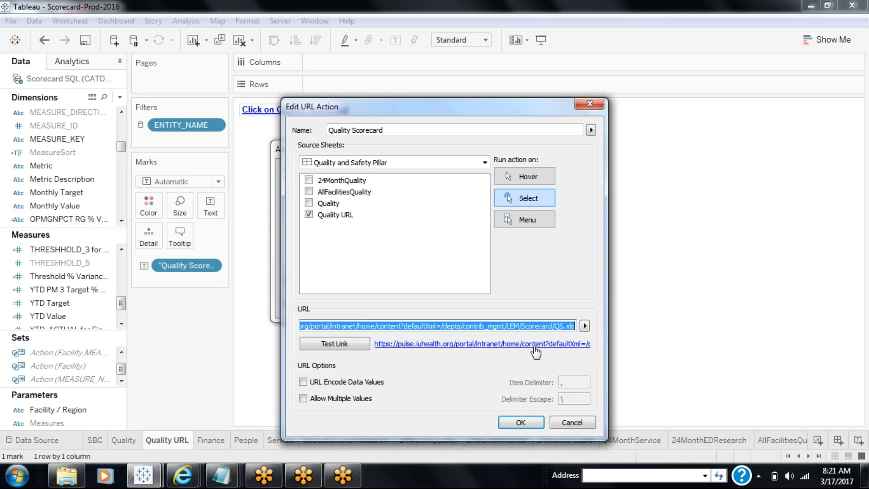
pyautogui.click(569, 424)
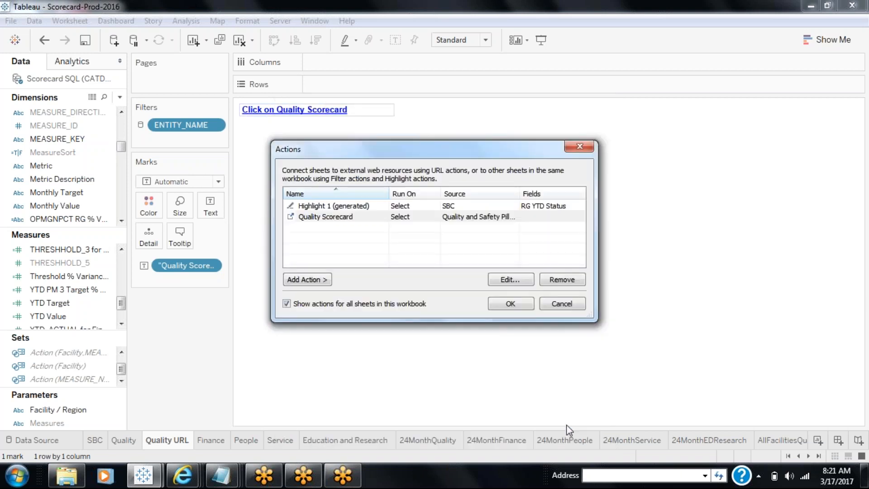
pyautogui.click(571, 300)
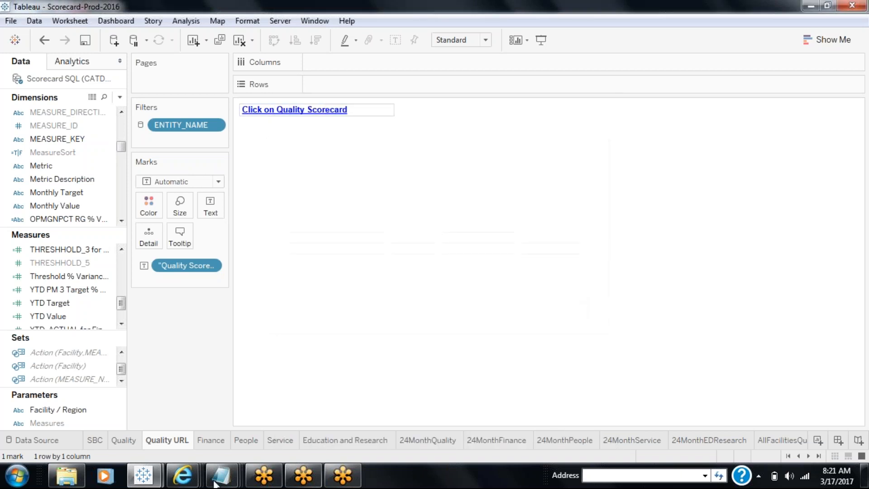
# Switch to the Book6 workbook and set the State HL Filter URL action on Sheet 4 to run from the menu
pyautogui.moveTo(144, 475)
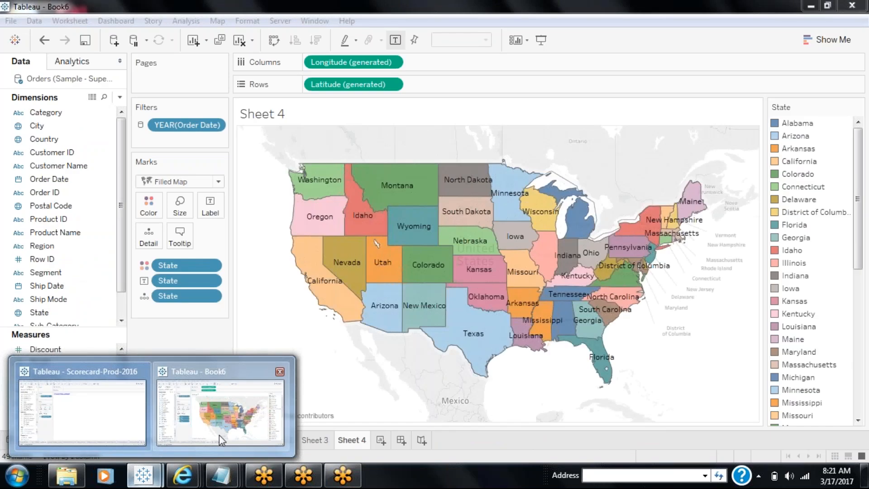
pyautogui.click(219, 436)
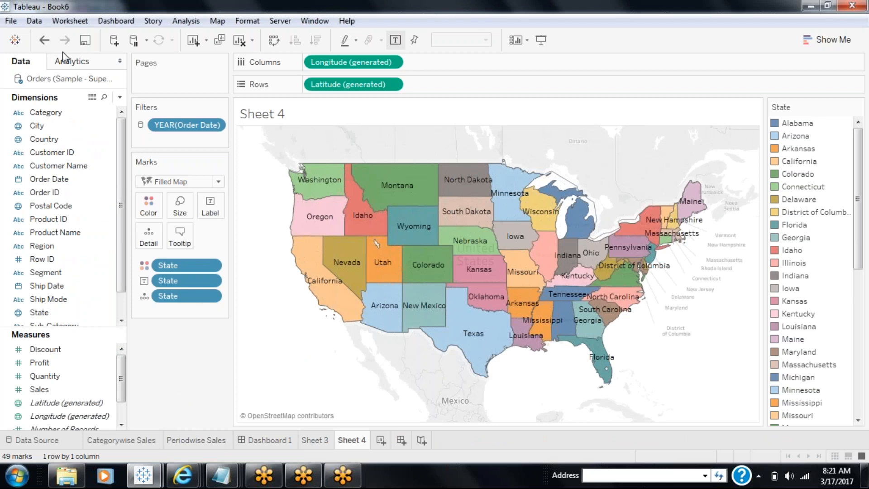
pyautogui.click(70, 21)
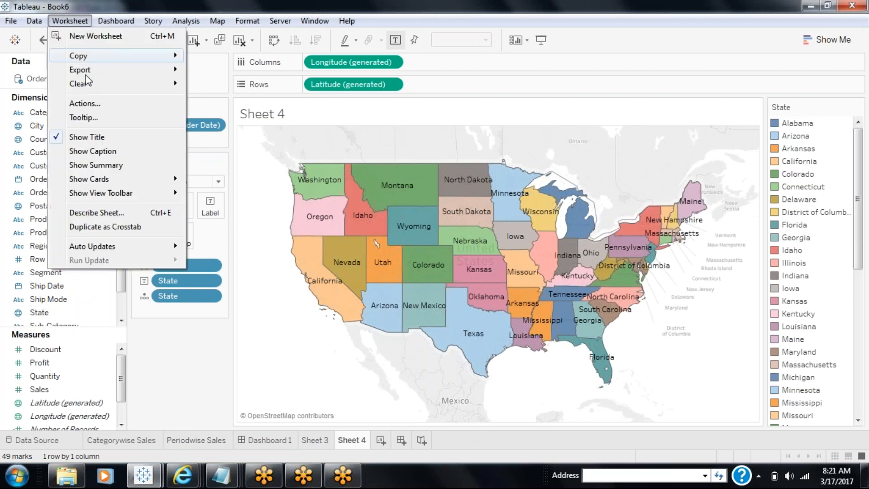
pyautogui.click(87, 105)
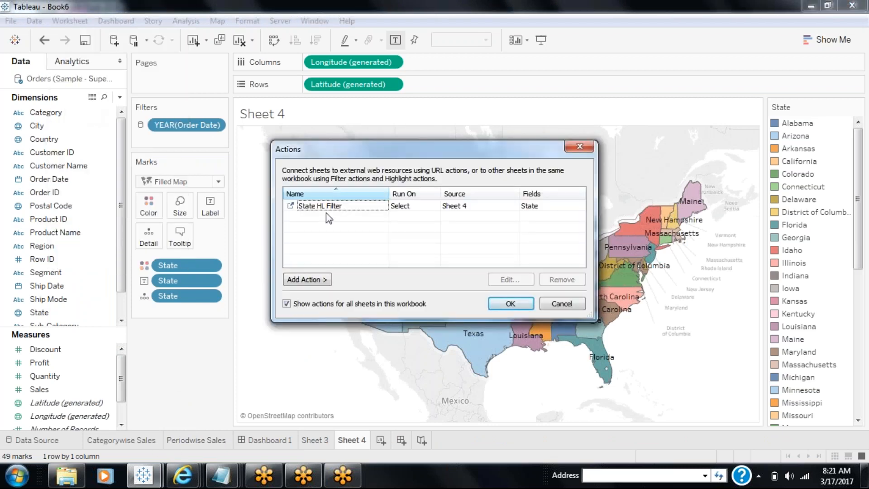
pyautogui.click(336, 206)
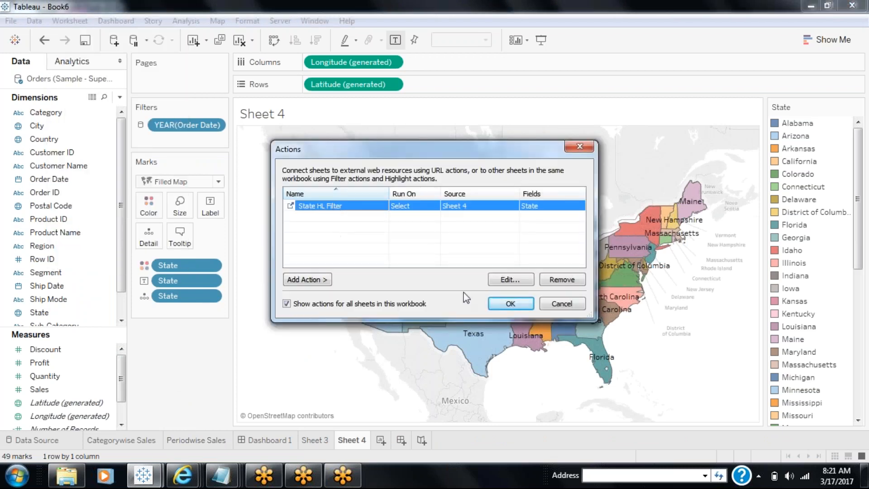
pyautogui.click(503, 279)
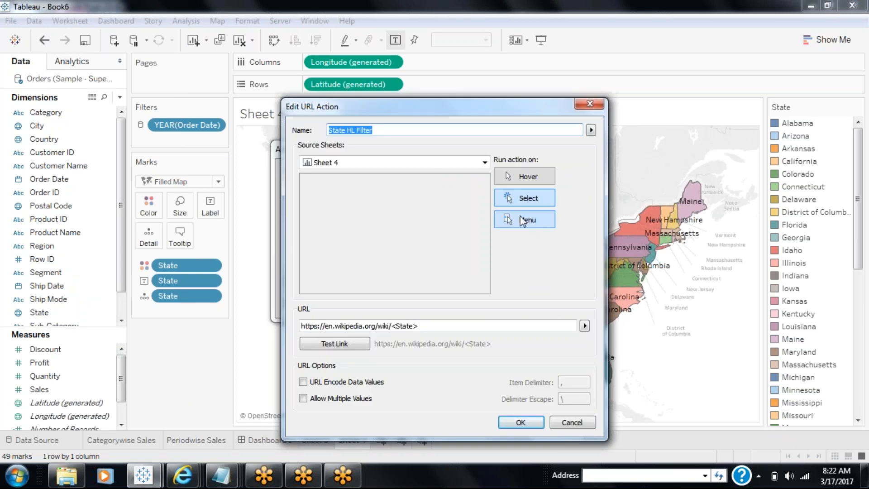
pyautogui.click(521, 219)
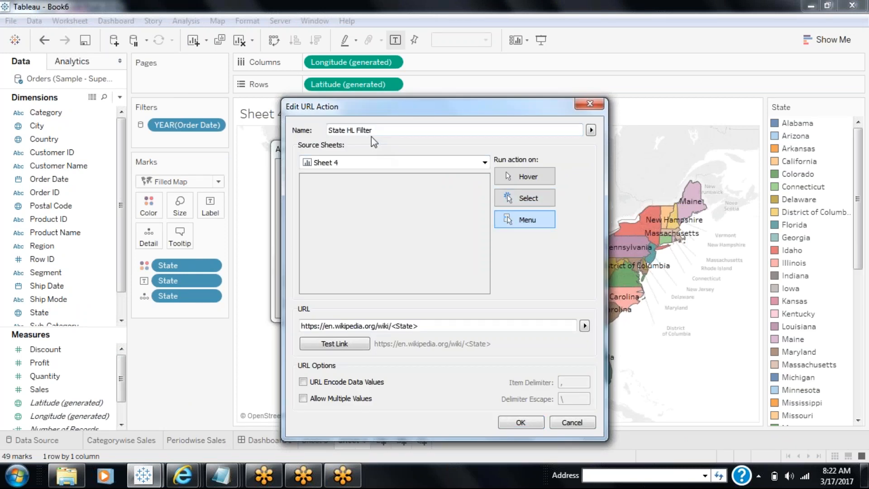
# Rename the URL action as "State HL Filter - <State>", inserting the State field into its name, and accept the action changes
pyautogui.moveTo(378, 131); pyautogui.dragTo(331, 136)
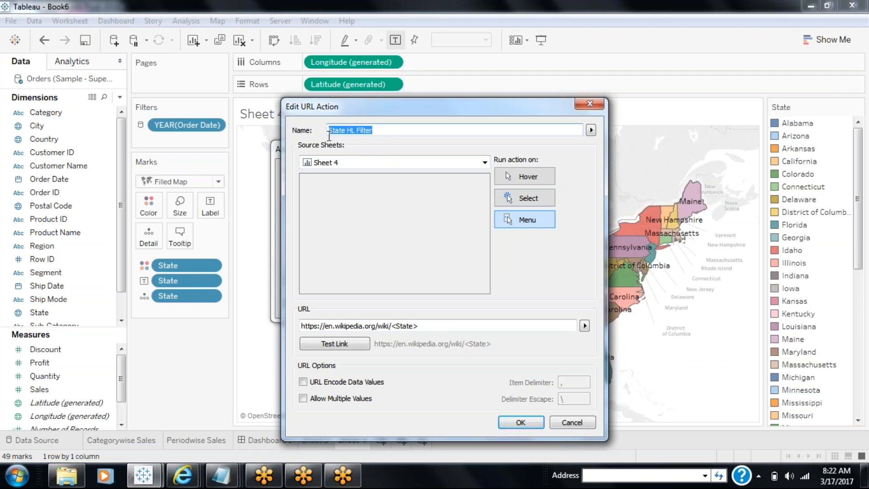
pyautogui.click(386, 132)
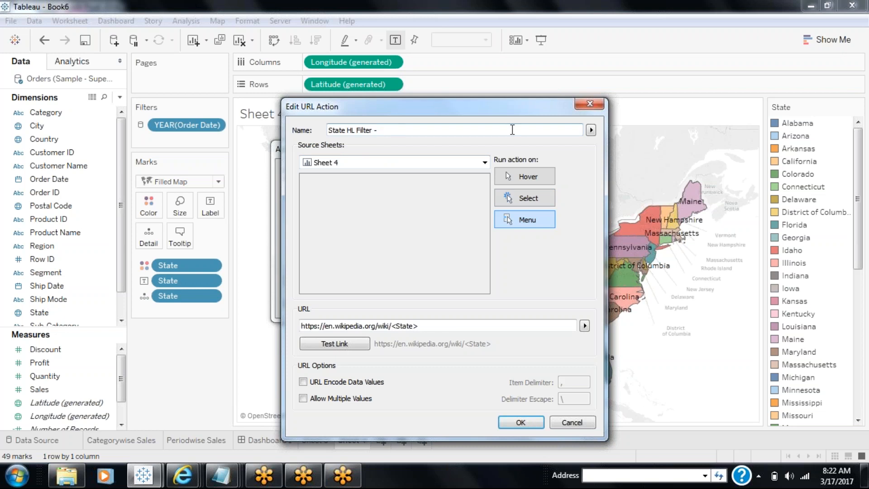
pyautogui.click(591, 130)
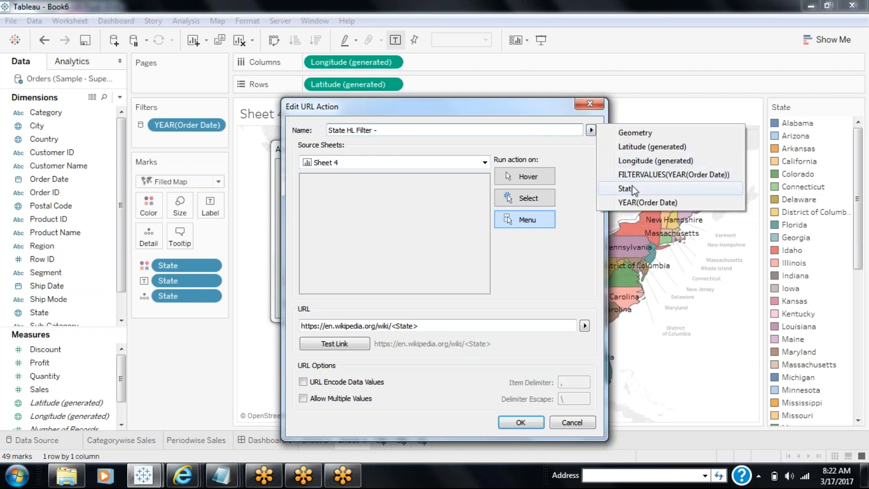
pyautogui.click(632, 189)
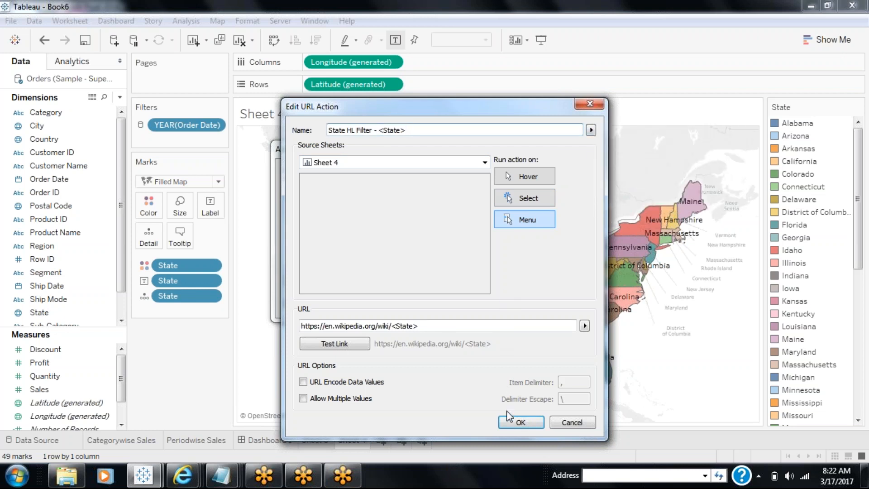
pyautogui.click(520, 421)
pyautogui.click(496, 301)
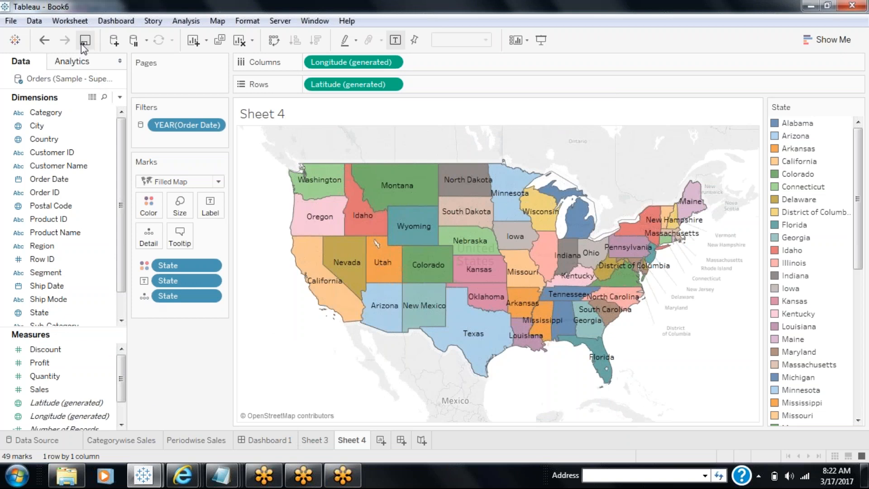
# Save the workbook as Sample19_1 in folder 8 of the Tableau folder on drive D
pyautogui.hotkey('ctrl', 's')
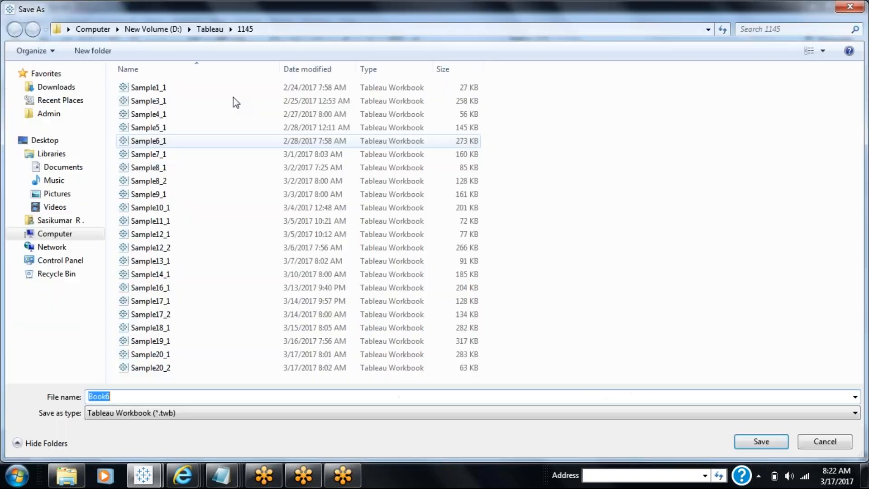
pyautogui.click(202, 33)
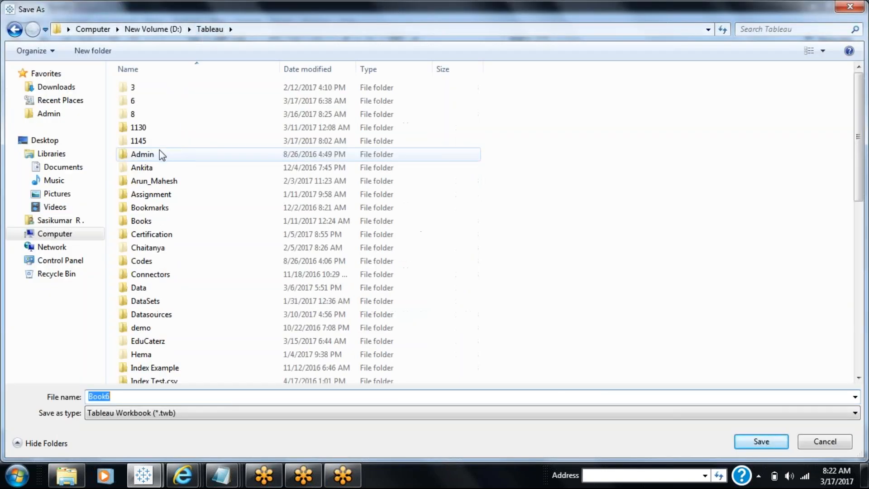
pyautogui.doubleClick(152, 115)
pyautogui.click(102, 396)
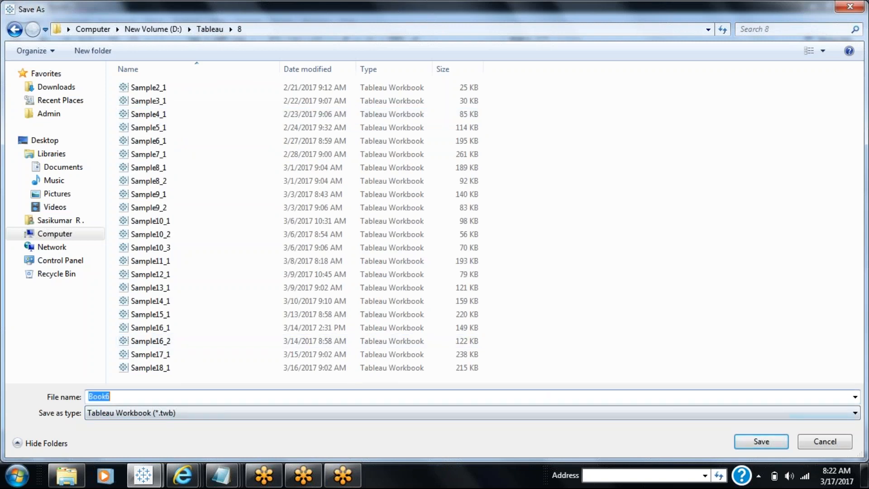
pyautogui.write('Sample19_1')
pyautogui.press('Return')
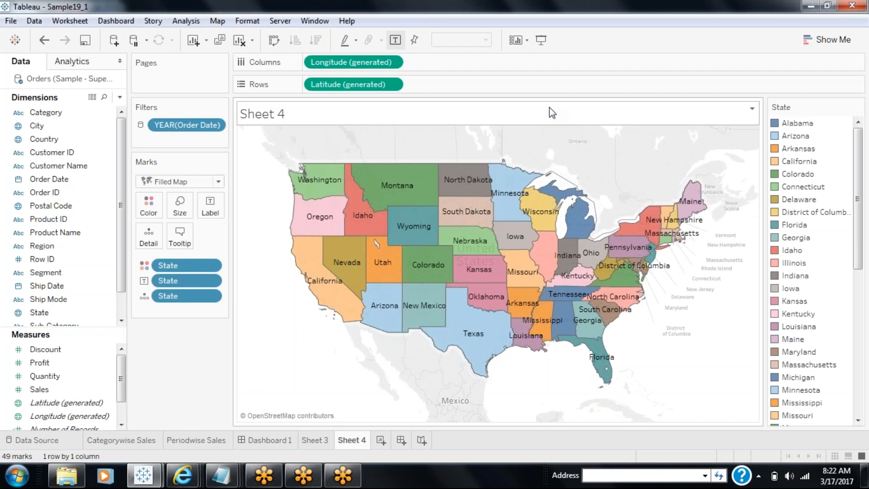
# Present Sheet 4, open South Dakota's Wikipedia page through its menu link, then close the page and return to the Sample19_1 map
pyautogui.click(541, 40)
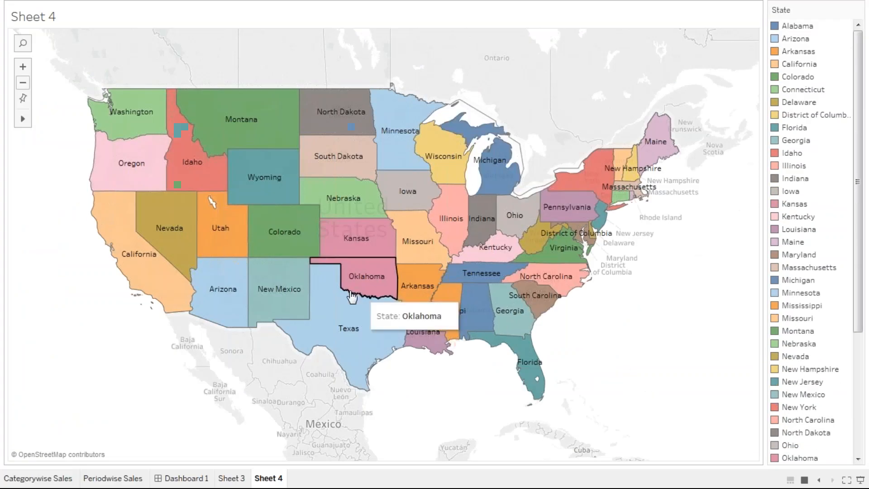
pyautogui.click(347, 155)
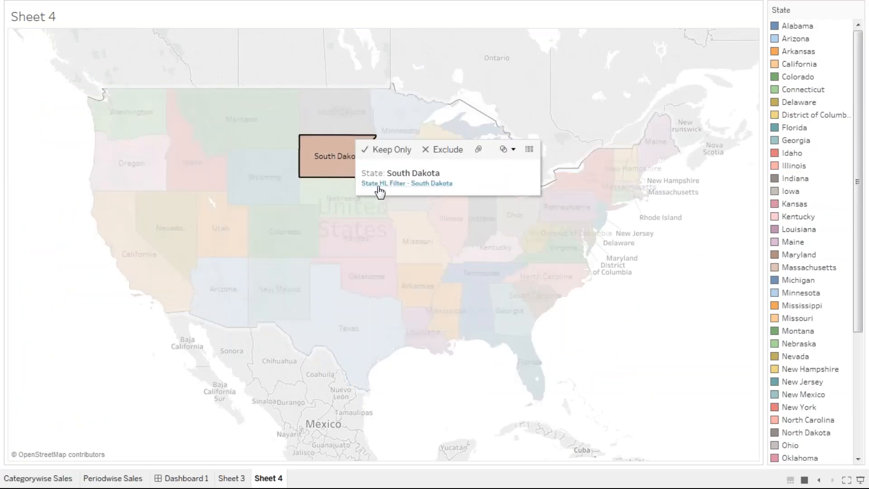
pyautogui.click(425, 192)
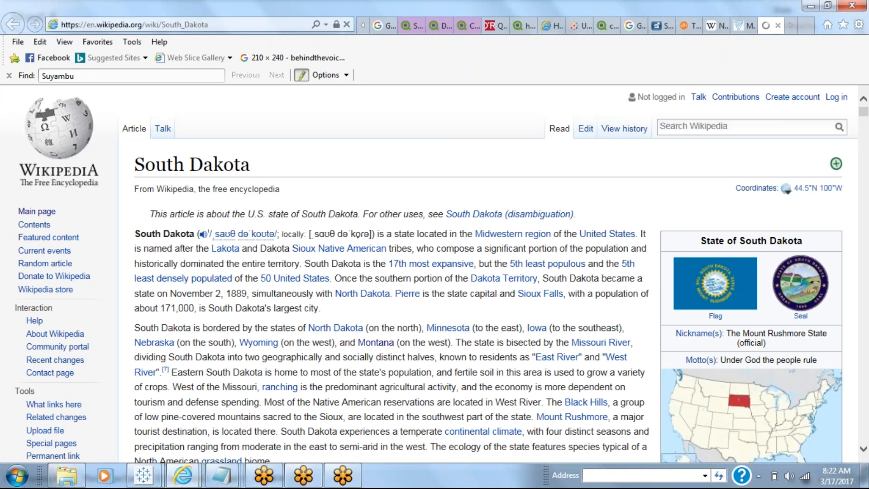
pyautogui.click(775, 27)
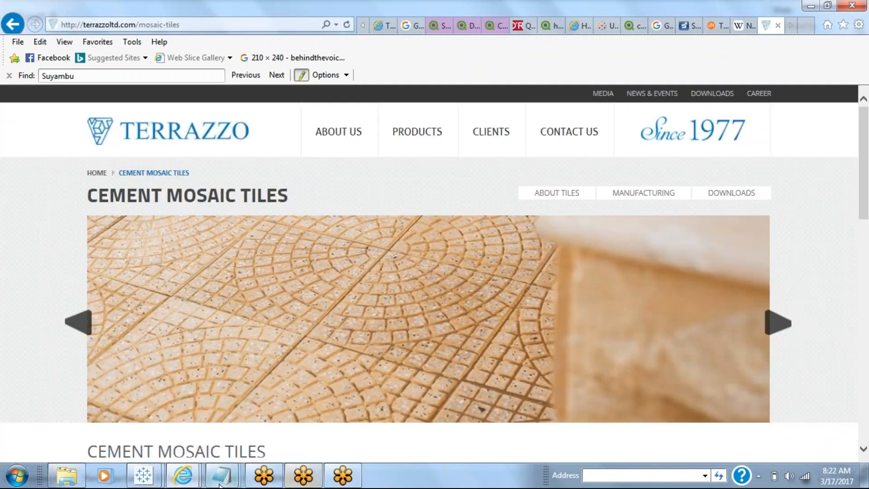
pyautogui.moveTo(222, 475)
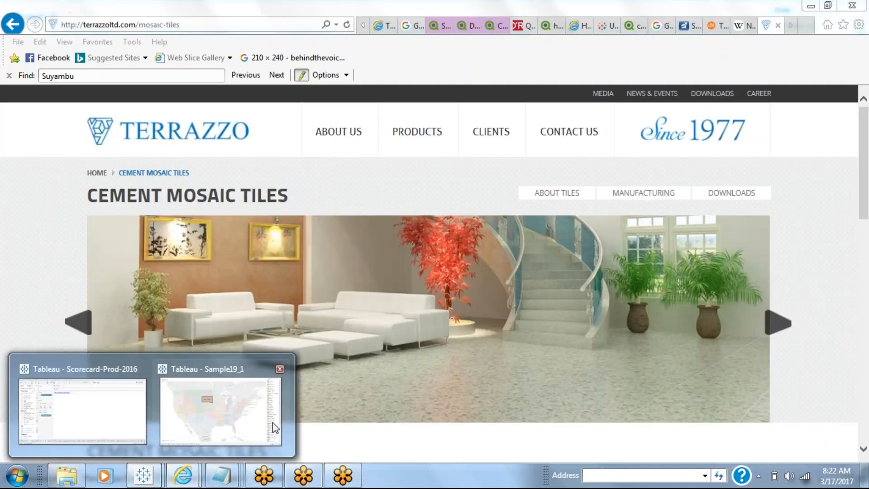
pyautogui.click(273, 423)
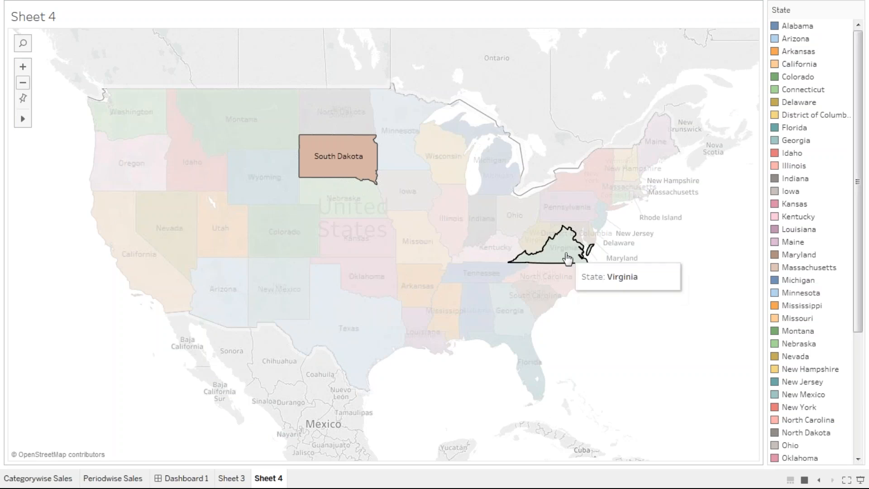
# Check the action link on Virginia, Utah, Washington, Texas, New Mexico and Arizona, then leave presentation mode and clear the selection
pyautogui.click(567, 255)
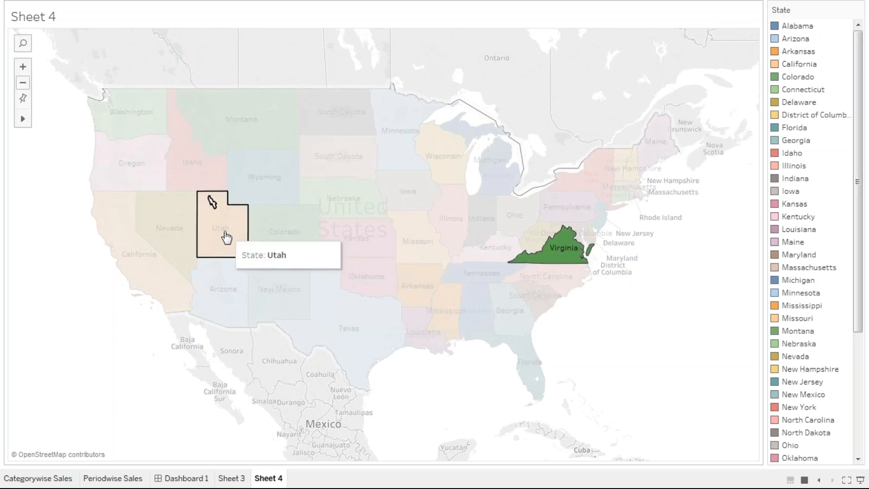
pyautogui.click(212, 202)
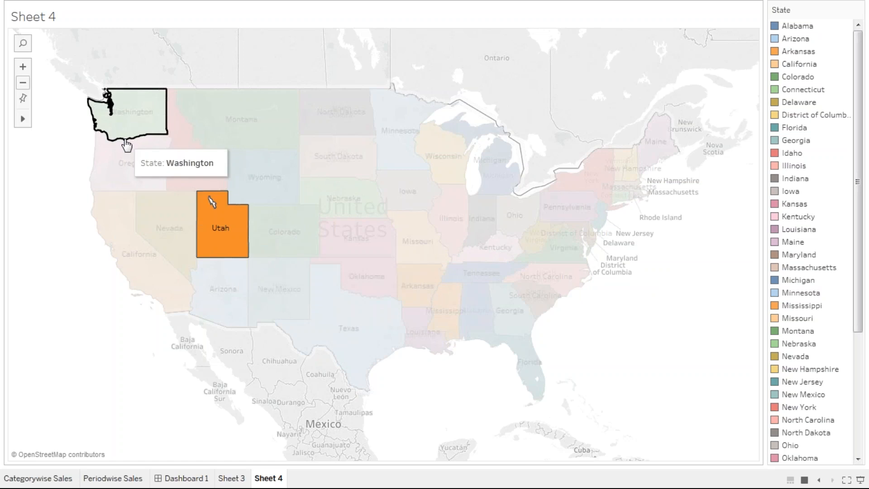
pyautogui.click(127, 138)
pyautogui.click(328, 323)
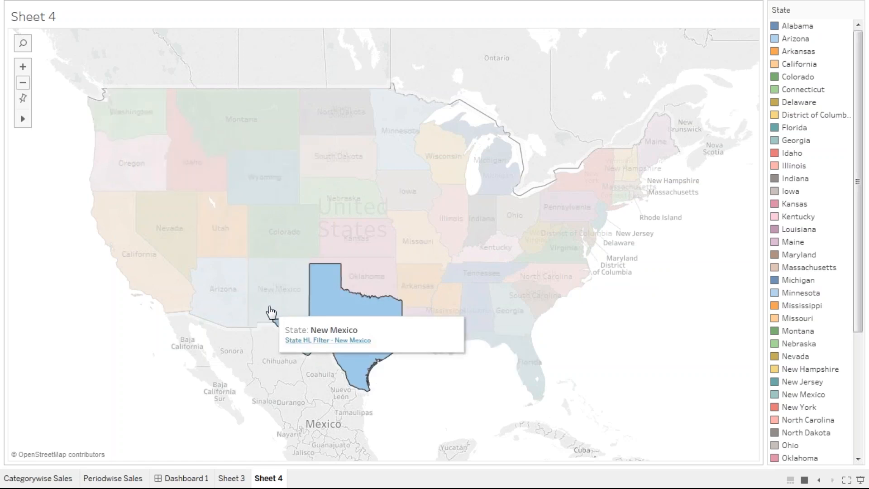
pyautogui.click(268, 312)
pyautogui.click(231, 313)
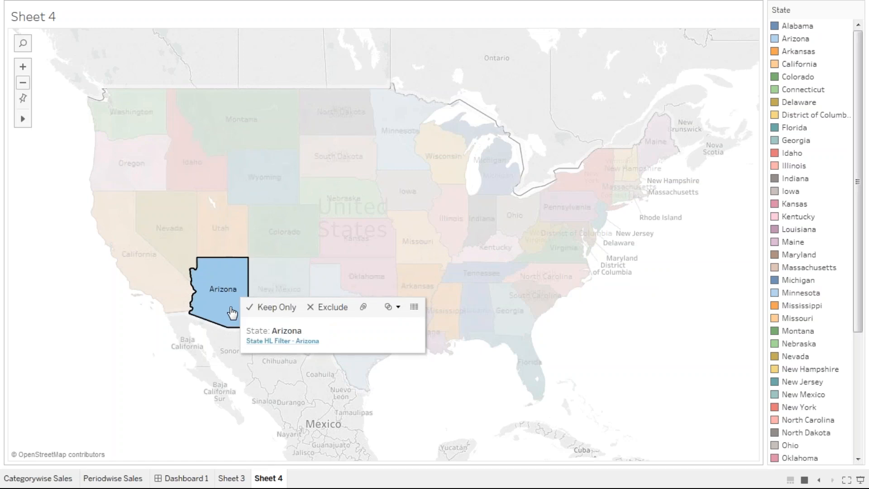
pyautogui.press('Escape')
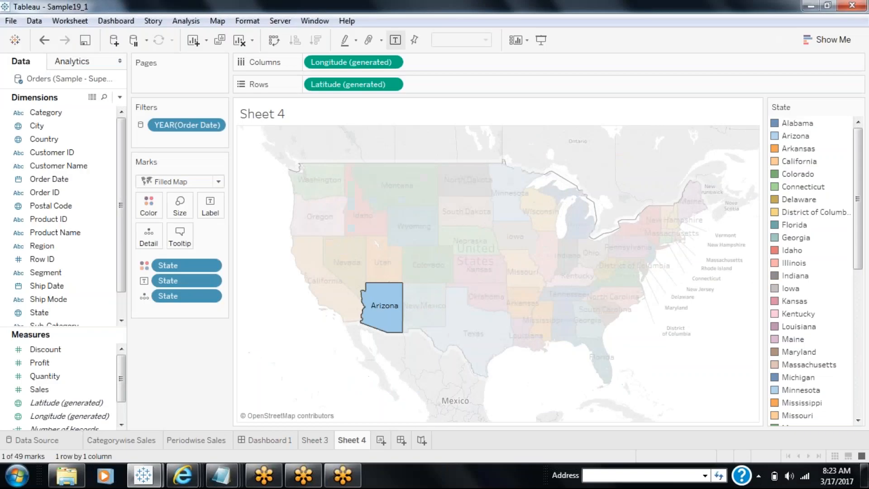
pyautogui.press('Escape')
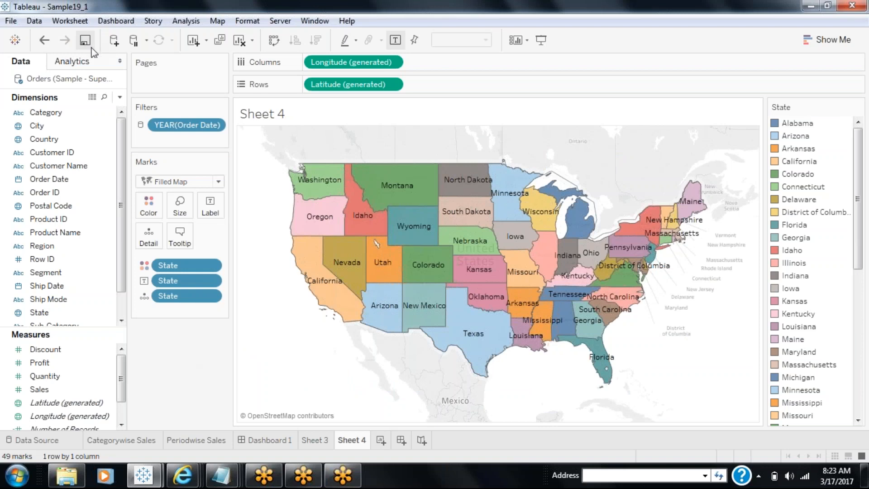
# Set the "State HL Filter - <State>" URL action to run on hover and accept the change
pyautogui.click(73, 23)
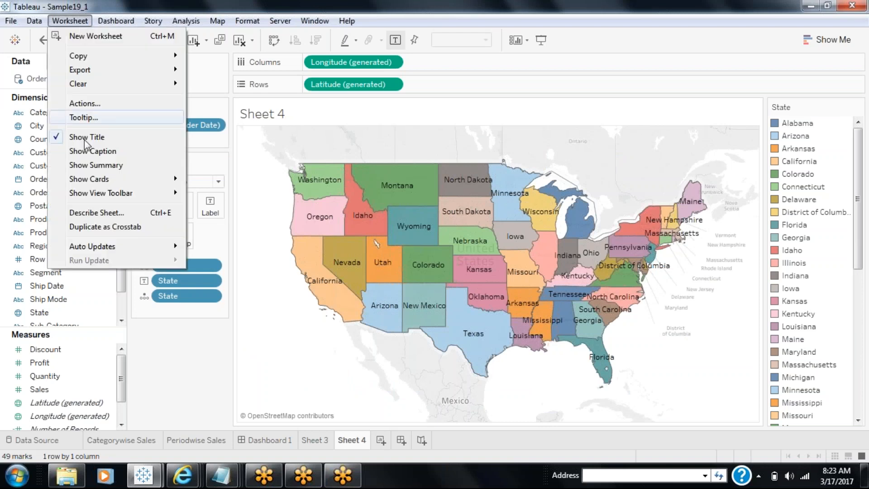
pyautogui.click(84, 104)
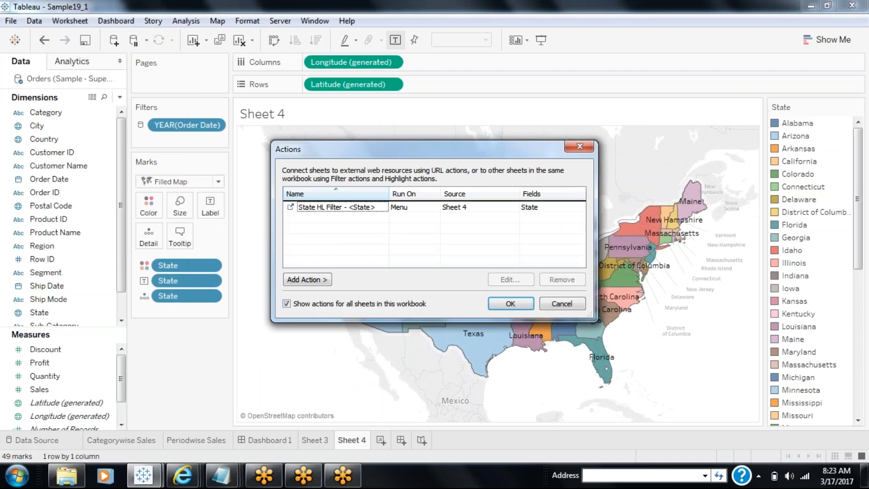
pyautogui.click(339, 206)
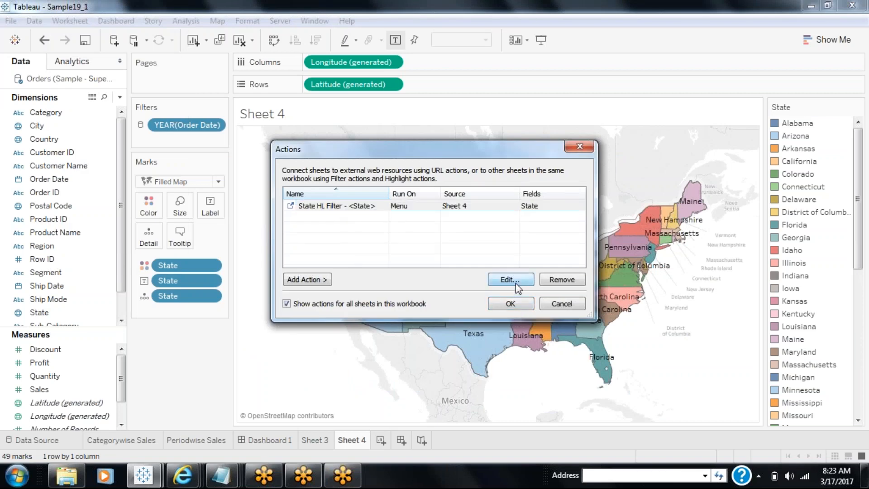
pyautogui.click(511, 279)
pyautogui.click(518, 176)
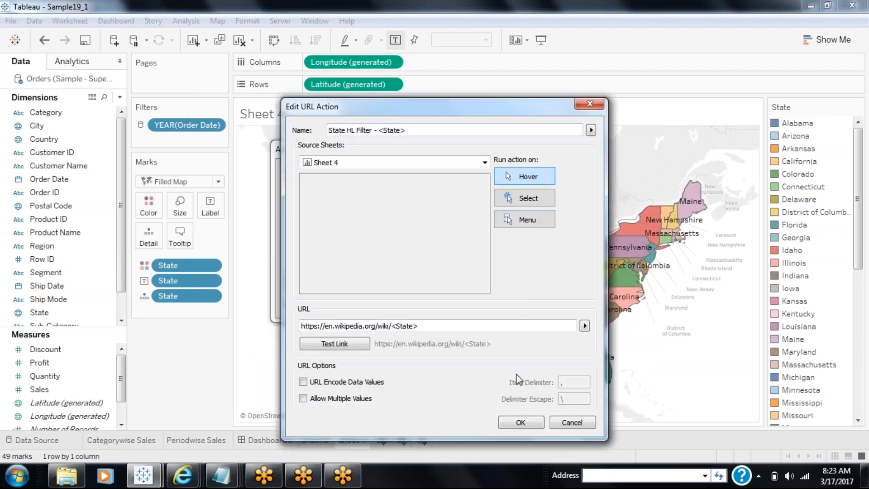
pyautogui.click(520, 422)
pyautogui.click(509, 304)
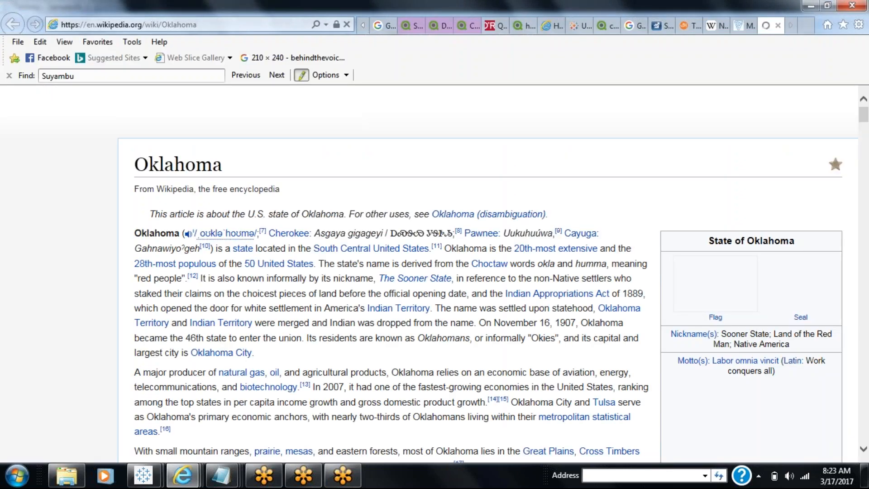
# Close the Oklahoma Wikipedia page and switch back to the Sample19_1 workbook in Tableau
pyautogui.click(777, 28)
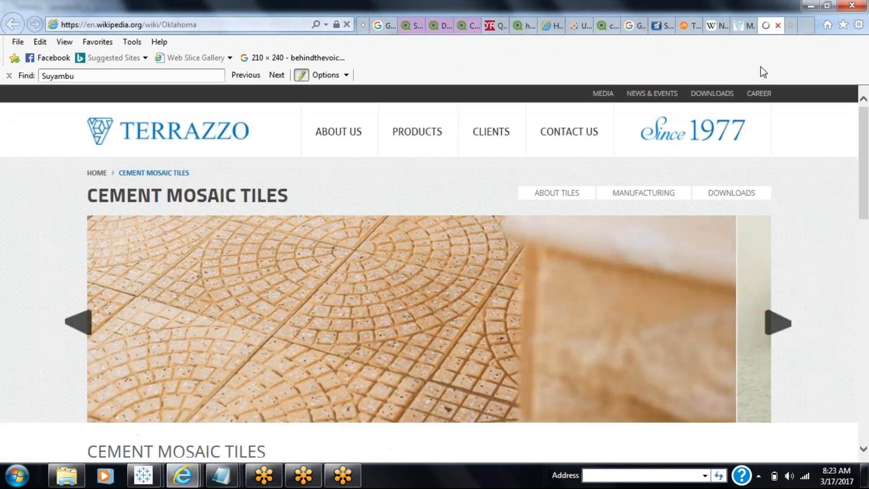
pyautogui.moveTo(144, 476)
pyautogui.click(161, 443)
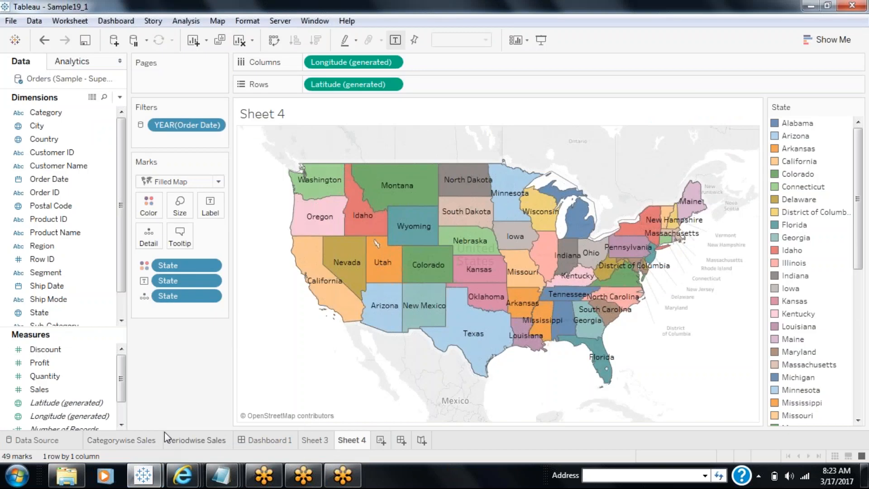
# Try the hover URL action around Minnesota and Wisconsin on the map, then return to the Sample19_1 workbook in Tableau
pyautogui.moveTo(165, 432)
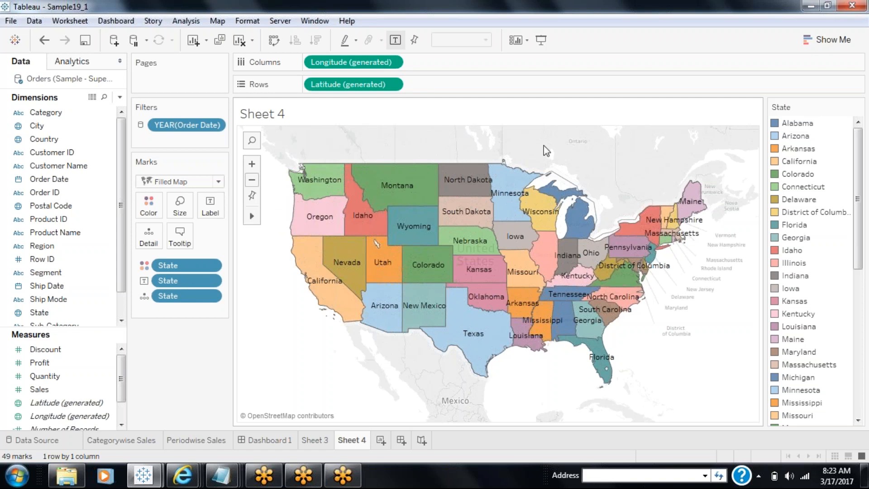
pyautogui.click(536, 186)
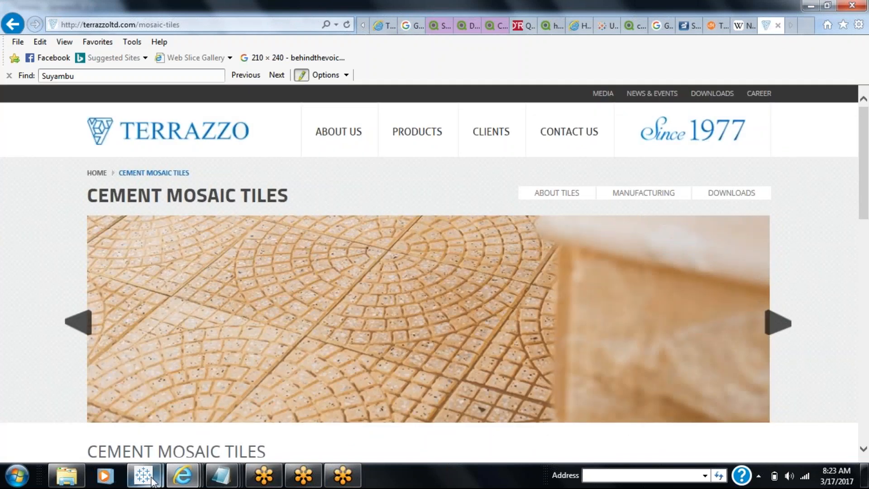
pyautogui.moveTo(143, 475)
pyautogui.click(180, 436)
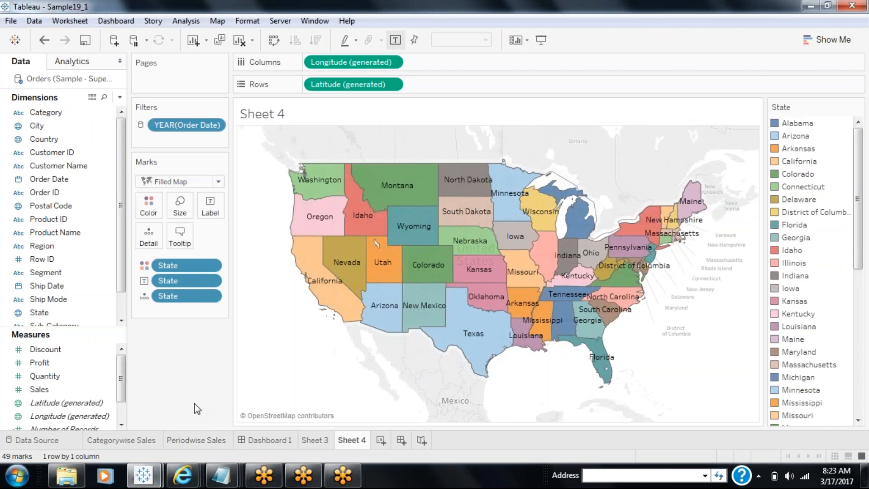
# Trigger the hover action on California and Arizona, then close their Wikipedia pages and return to the Sample19_1 workbook in Tableau
pyautogui.moveTo(340, 312)
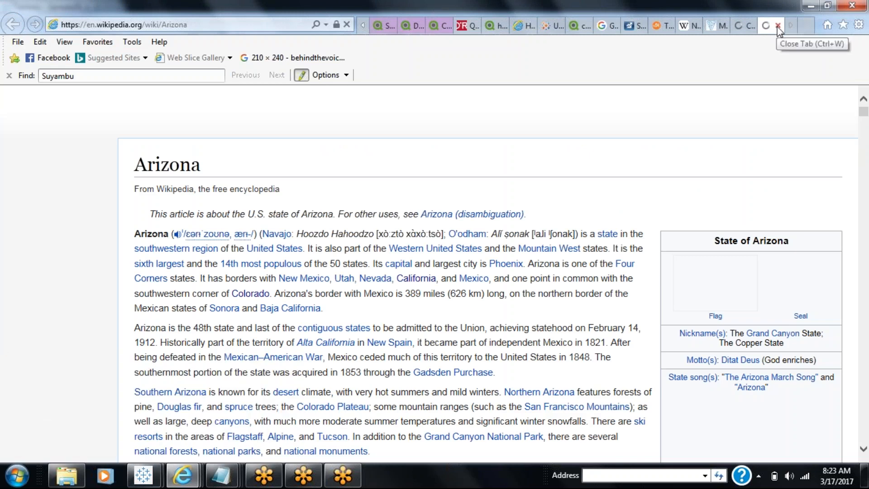
pyautogui.click(746, 26)
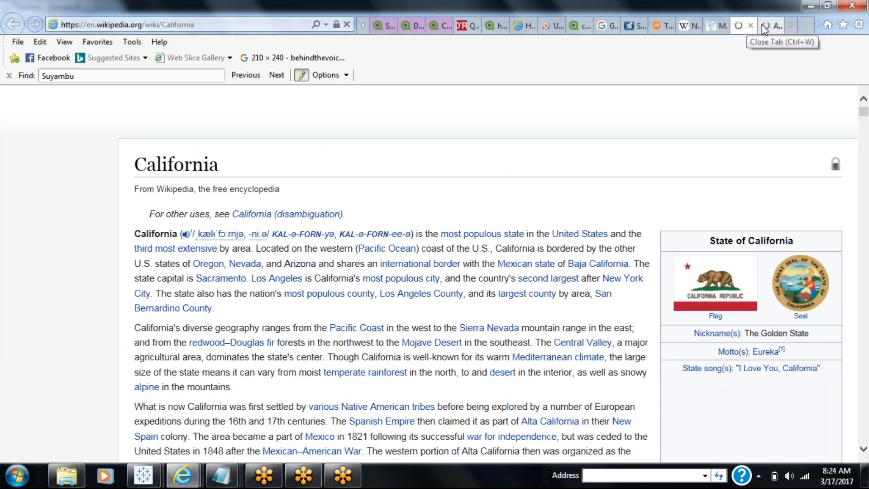
pyautogui.click(777, 27)
pyautogui.click(778, 24)
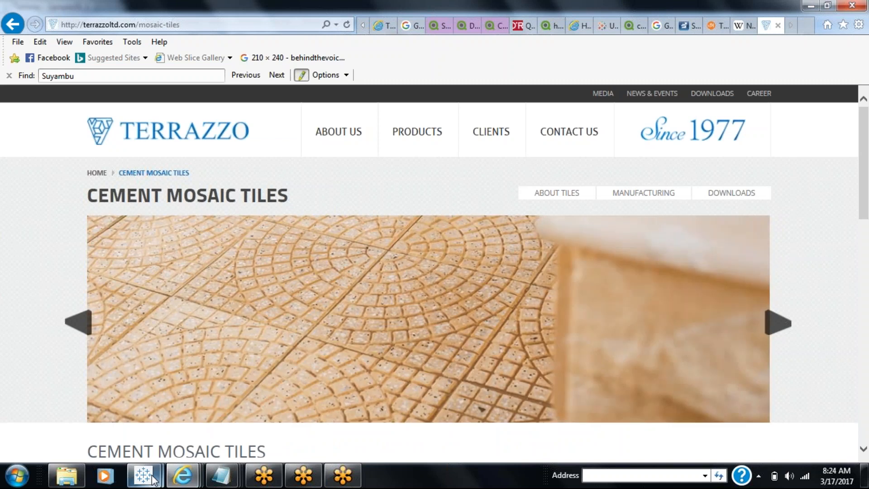
pyautogui.click(143, 475)
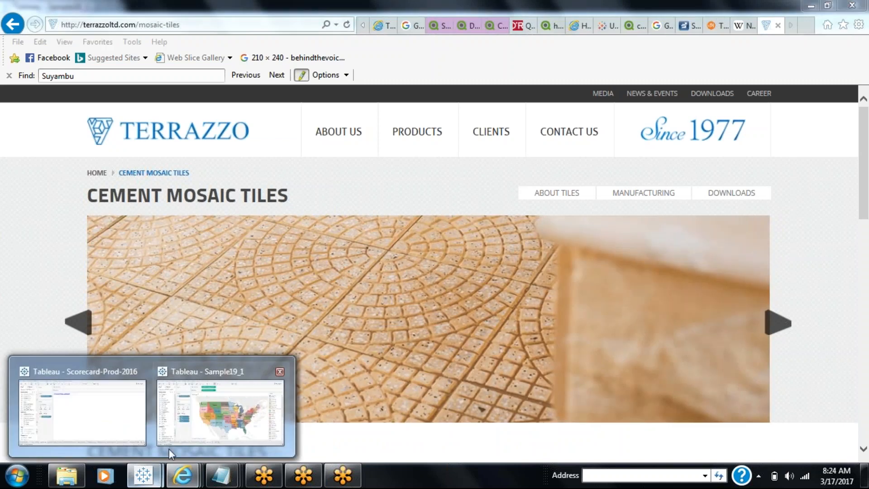
pyautogui.click(170, 444)
# Set the "State HL Filter - <State>" URL action to run on Select, accept the change and save the workbook
pyautogui.click(77, 20)
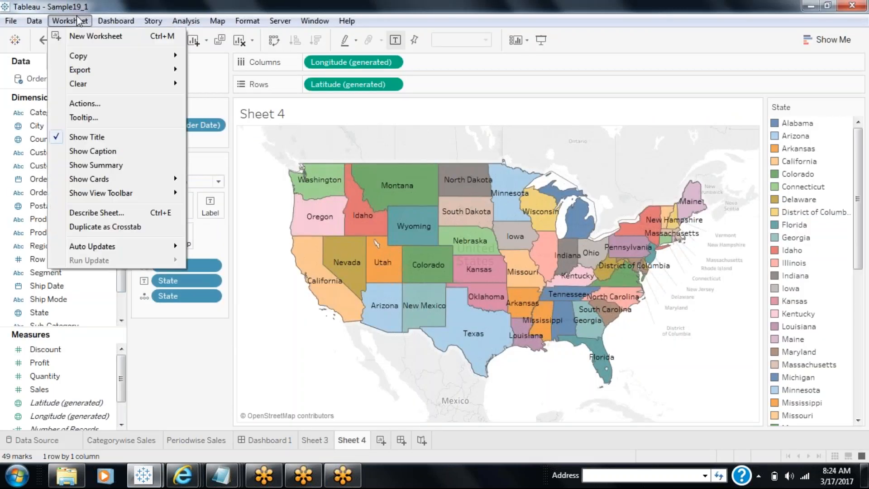
pyautogui.click(76, 104)
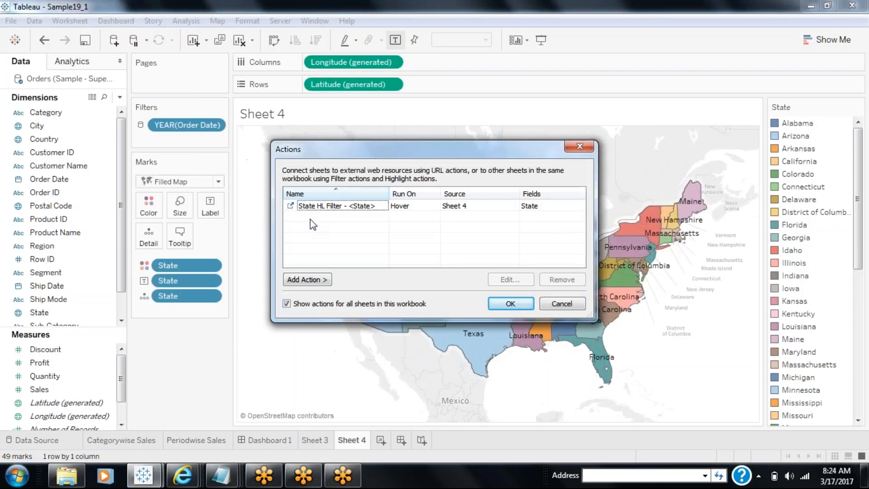
pyautogui.click(448, 211)
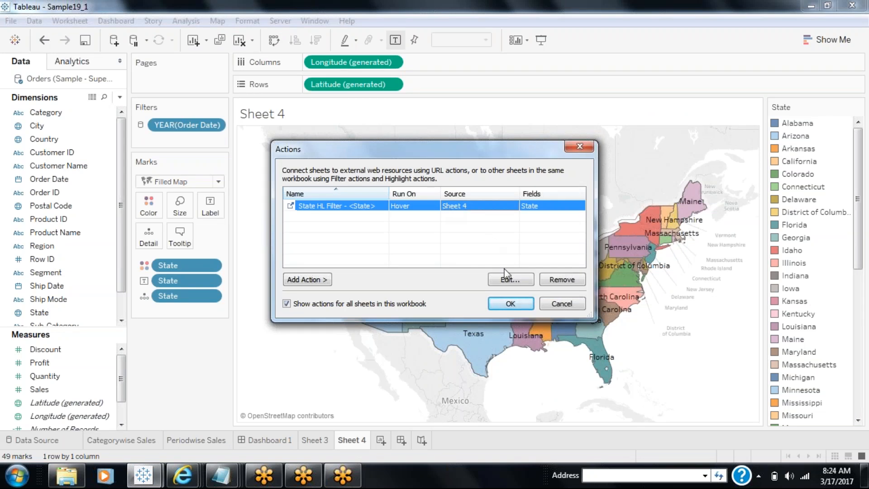
pyautogui.click(504, 283)
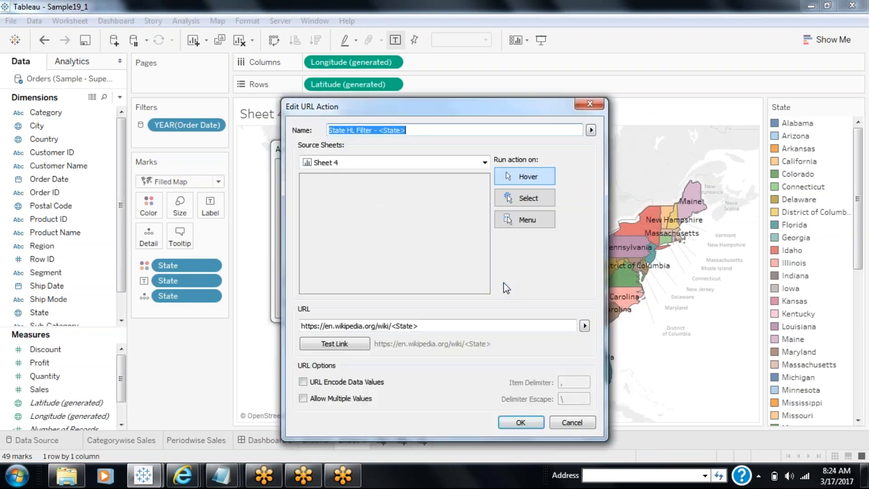
pyautogui.click(521, 200)
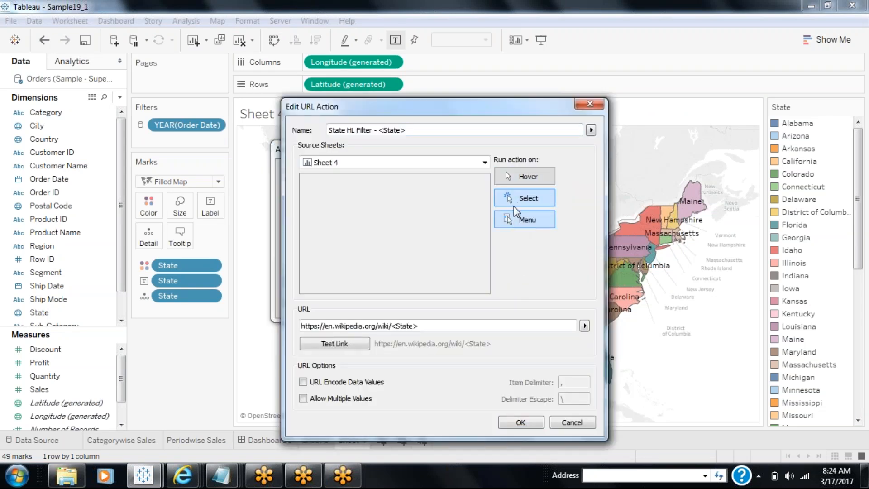
pyautogui.click(515, 424)
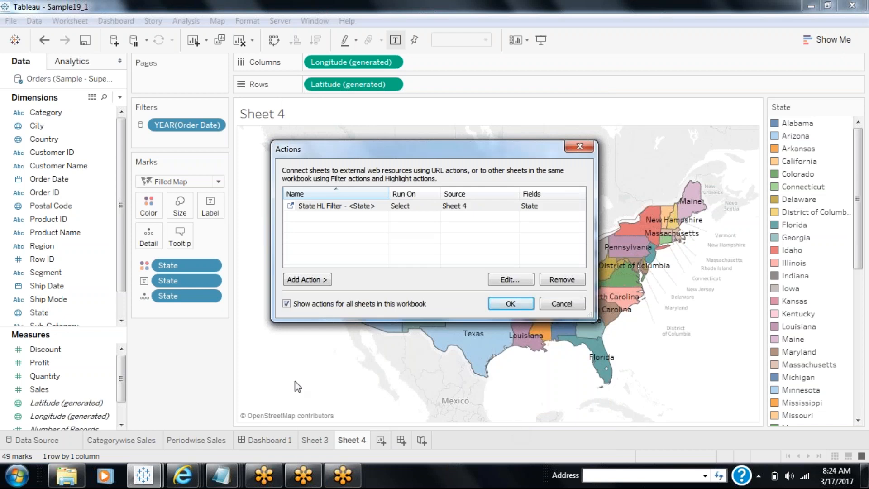
pyautogui.click(508, 304)
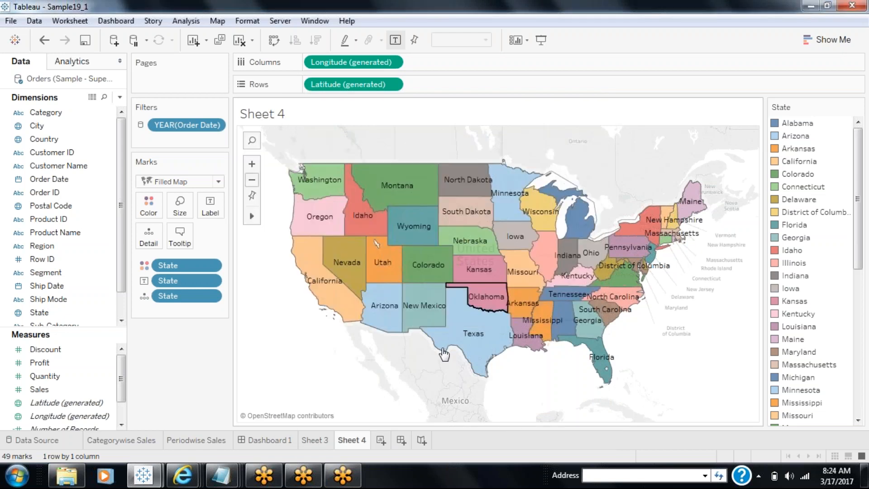
pyautogui.click(85, 44)
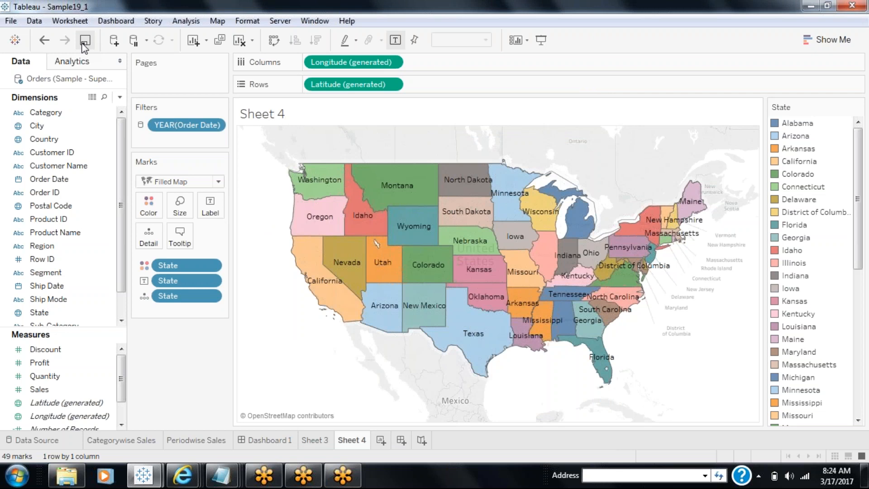
# Highlight Alabama, Indiana, Massachusetts and Florida together on the map using the State color legend
pyautogui.click(796, 125)
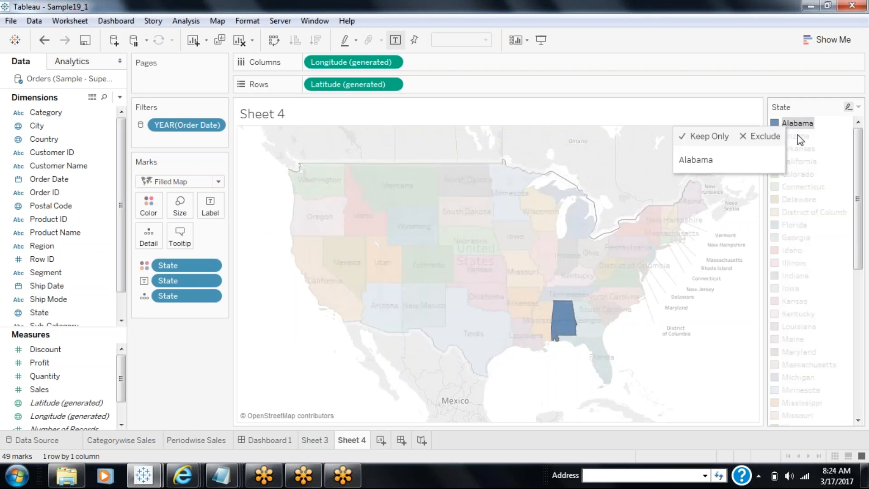
pyautogui.keyDown('ctrl'); pyautogui.click(791, 277); pyautogui.keyUp('ctrl')
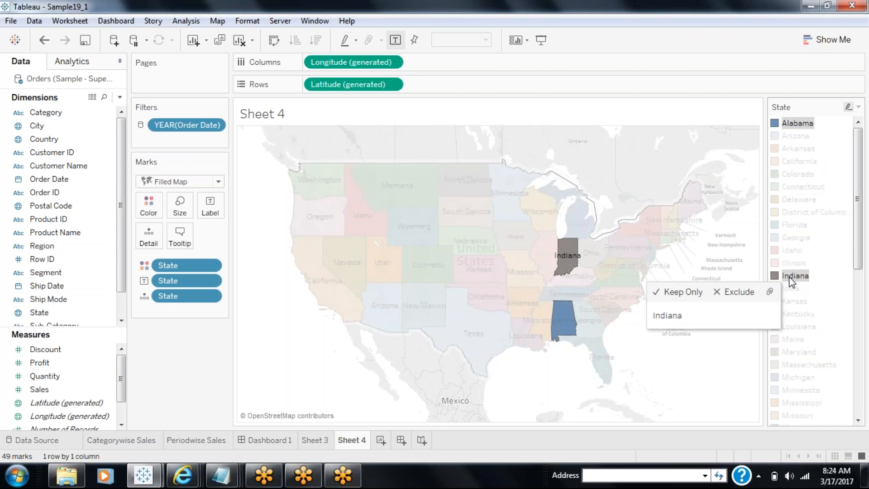
pyautogui.keyDown('ctrl'); pyautogui.click(797, 367); pyautogui.keyUp('ctrl')
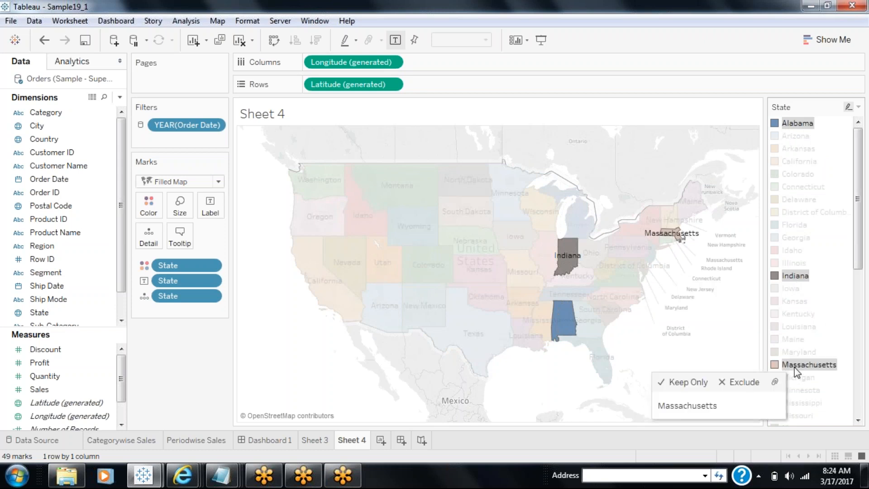
pyautogui.keyDown('ctrl'); pyautogui.click(794, 226); pyautogui.keyUp('ctrl')
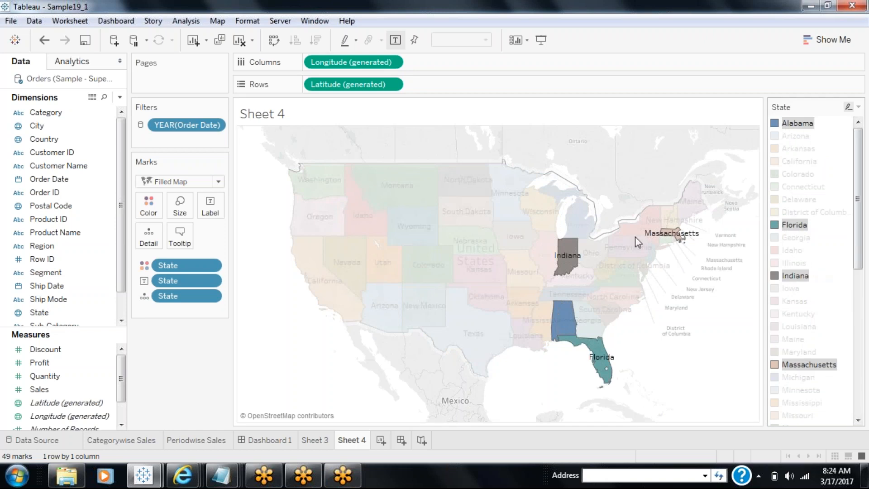
# Switch highlighting off and back on to compare the map with Connecticut selected in the State legend
pyautogui.click(356, 42)
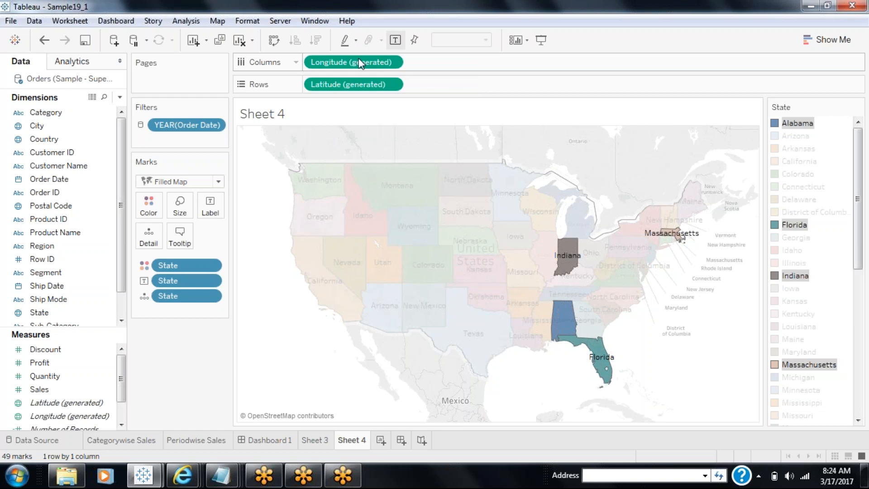
pyautogui.click(398, 59)
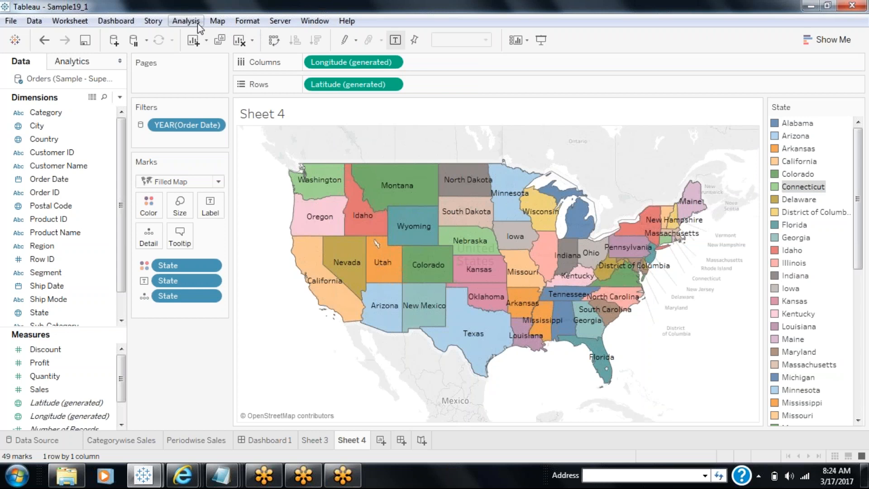
pyautogui.click(358, 36)
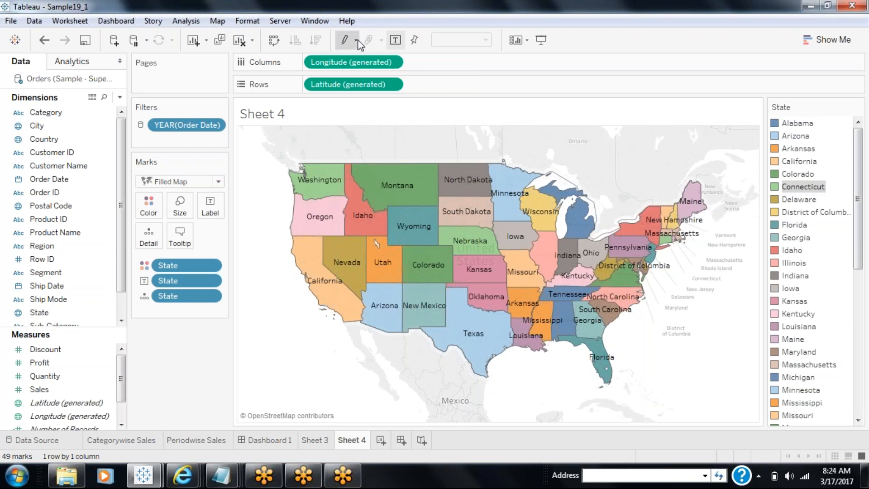
pyautogui.click(364, 57)
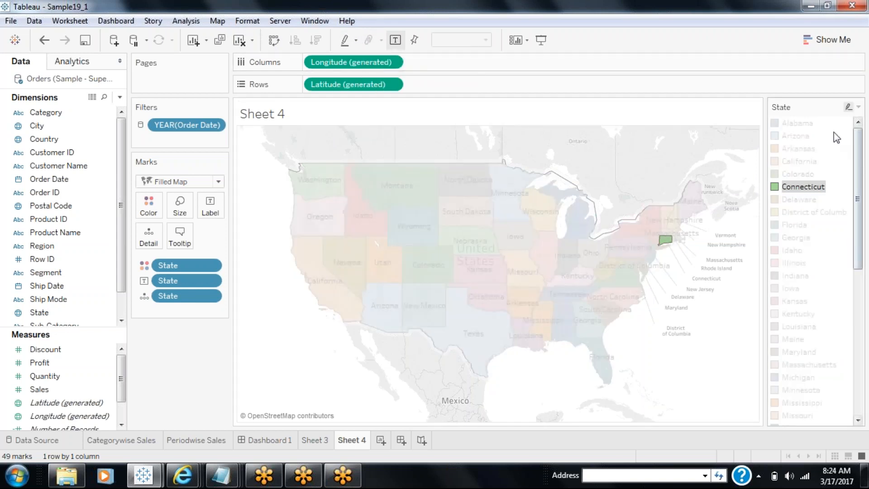
# Clear the Connecticut selection and hide the State color legend card on Sheet 4
pyautogui.click(150, 354)
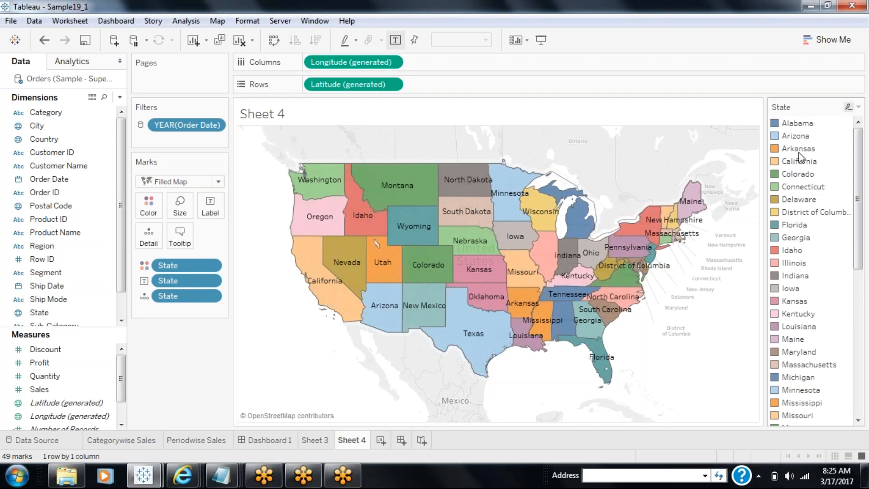
pyautogui.click(859, 110)
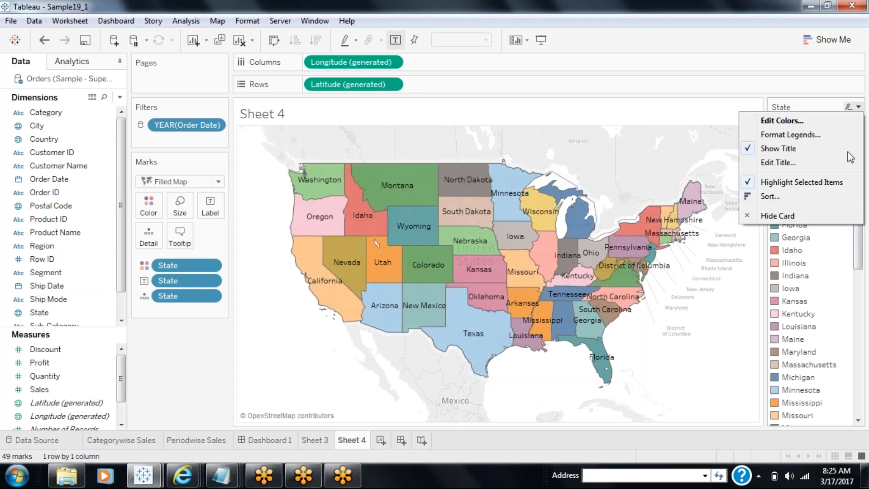
pyautogui.click(803, 217)
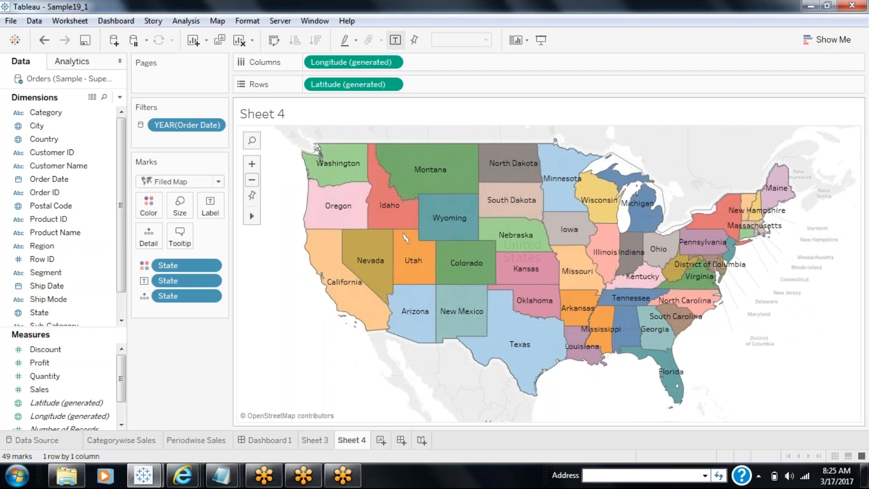
# Rename Sheet 3 as "Statewise Profit"
pyautogui.click(313, 441)
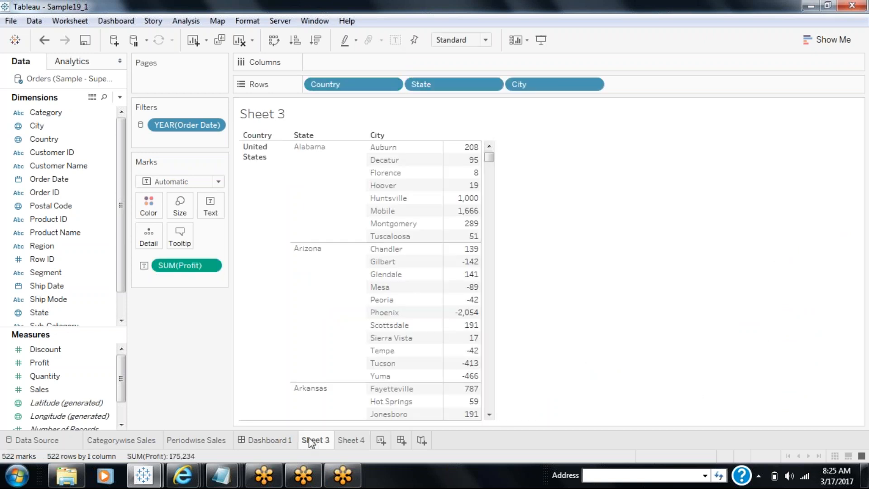
pyautogui.rightClick(313, 442)
pyautogui.click(361, 316)
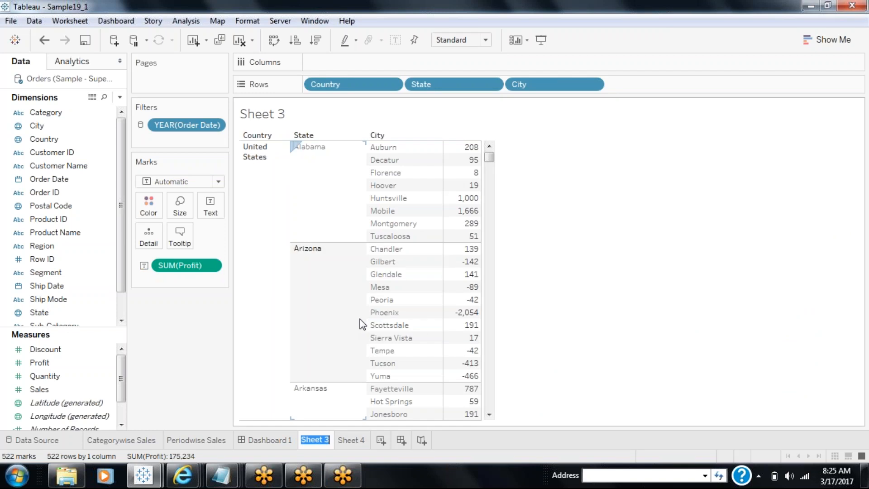
pyautogui.write('Statewise S')
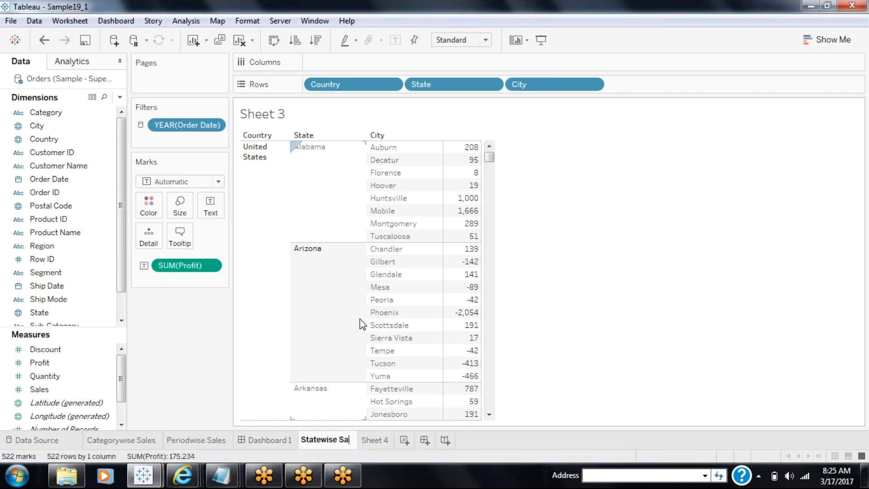
pyautogui.press('BackSpace')
pyautogui.write('Profit')
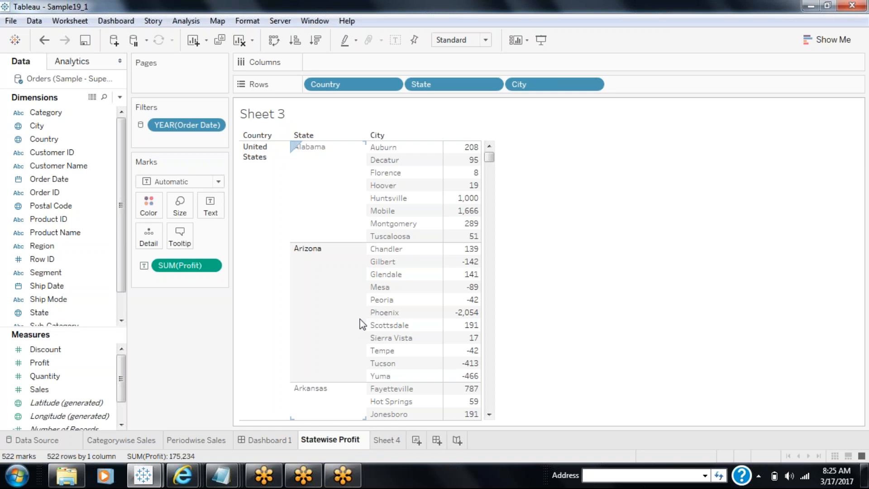
pyautogui.press('Return')
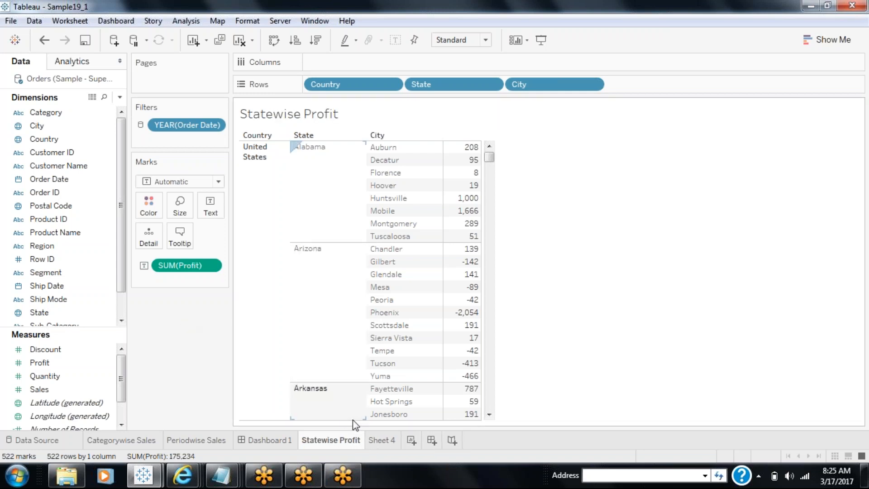
# Rename the Sheet 4 map worksheet as "Locationwise"
pyautogui.click(383, 440)
pyautogui.rightClick(378, 440)
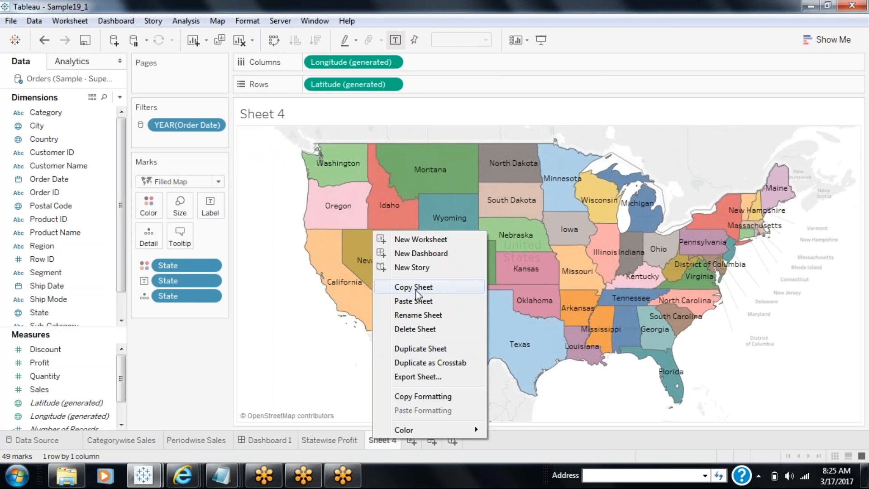
pyautogui.click(416, 315)
pyautogui.write('L')
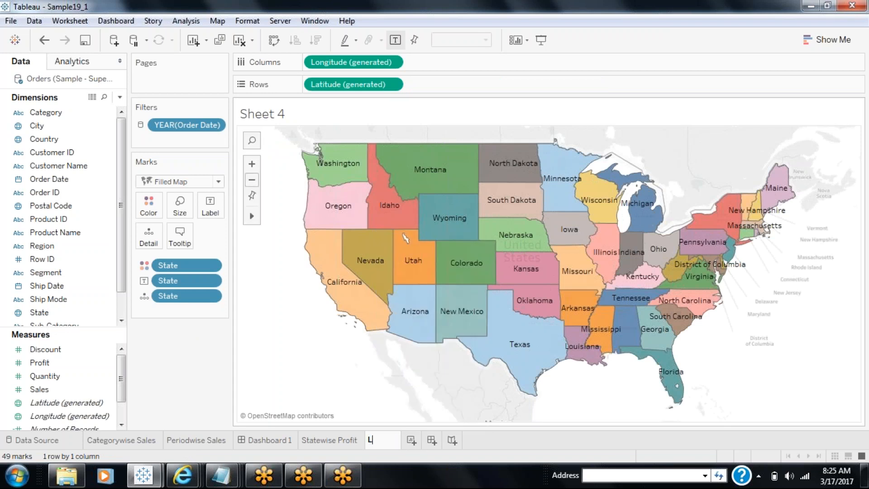
pyautogui.write('ocationwise')
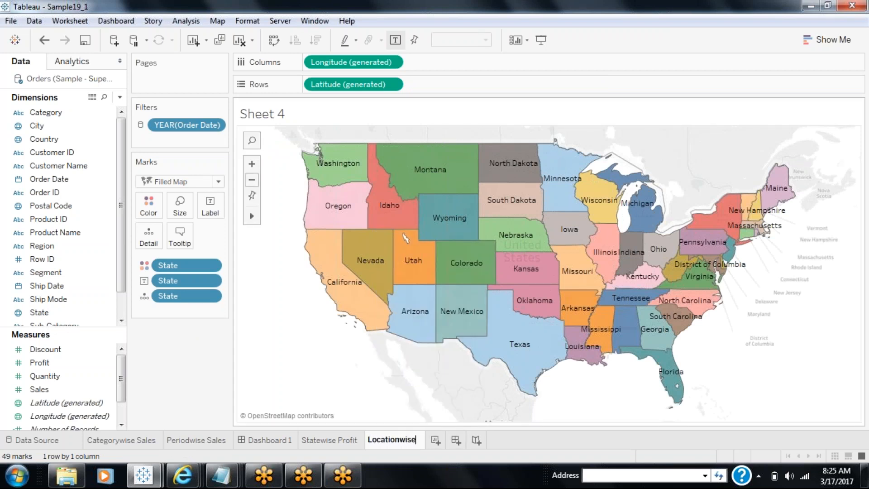
pyautogui.press('Return')
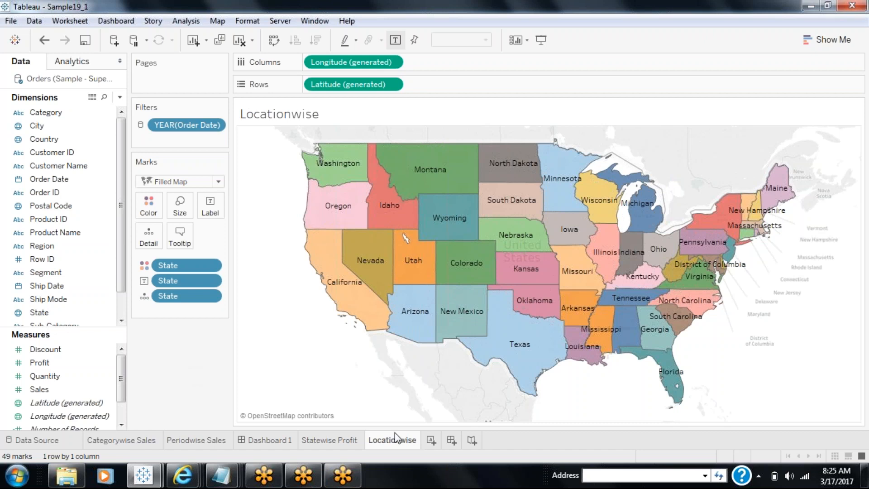
# Create a new dashboard with the Locationwise map on top and the Statewise Profit table below it
pyautogui.click(451, 441)
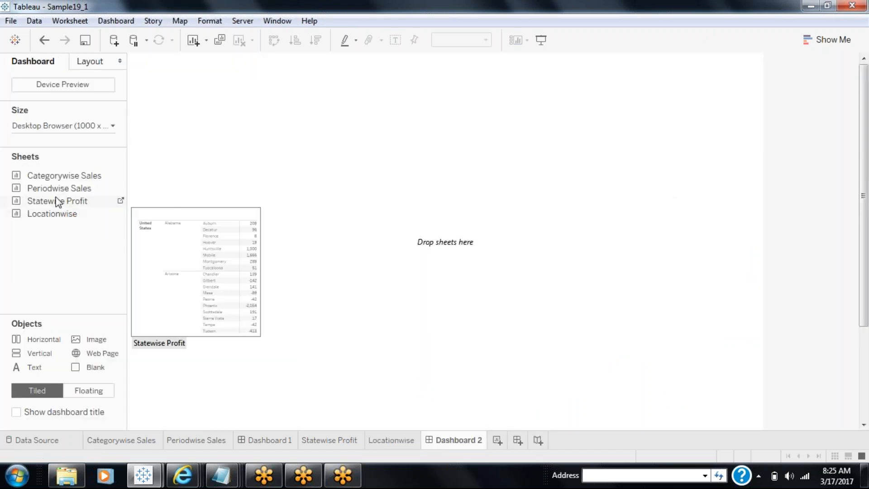
pyautogui.moveTo(51, 218); pyautogui.dragTo(55, 218)
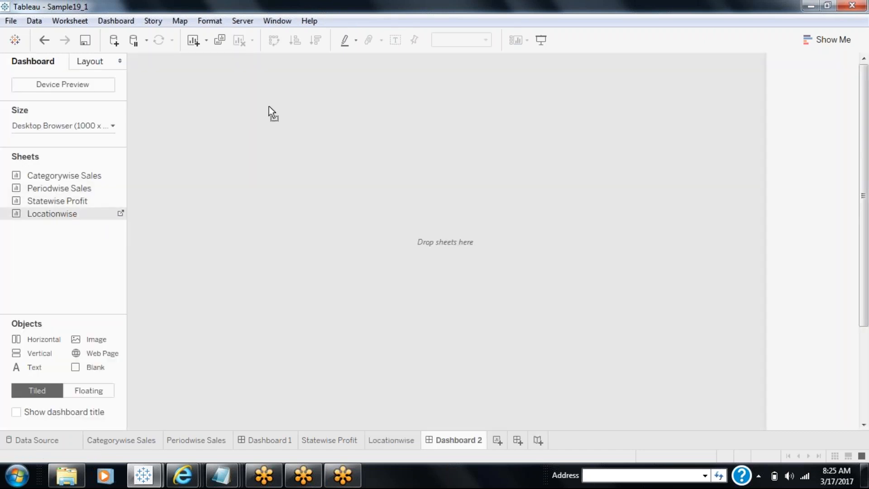
pyautogui.moveTo(269, 106); pyautogui.dragTo(269, 106)
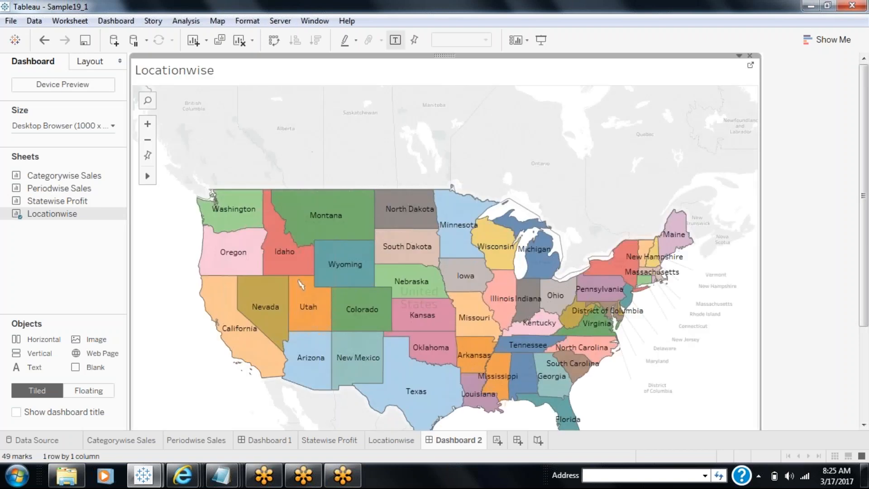
pyautogui.scroll(-3, 300, 284)
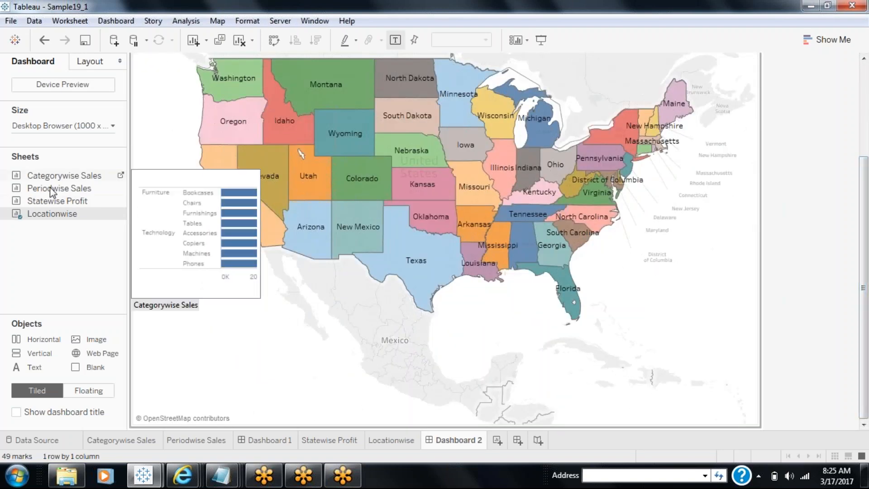
pyautogui.moveTo(45, 202); pyautogui.dragTo(446, 319)
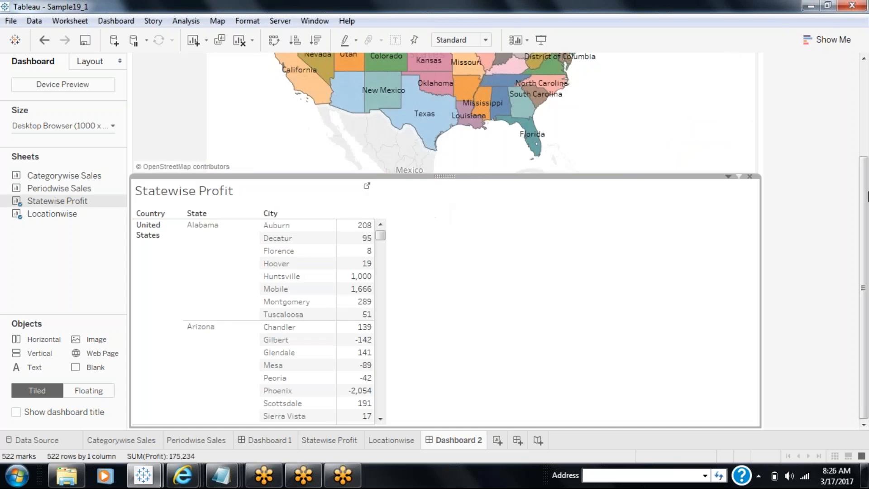
# Hide the titles of the Locationwise map and the Statewise Profit table on Dashboard 2
pyautogui.moveTo(865, 229); pyautogui.dragTo(850, 136)
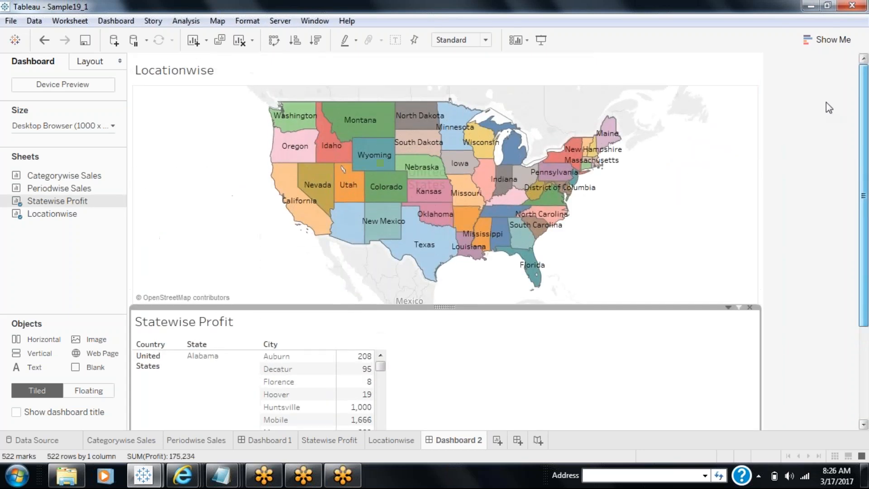
pyautogui.click(418, 77)
pyautogui.rightClick(418, 77)
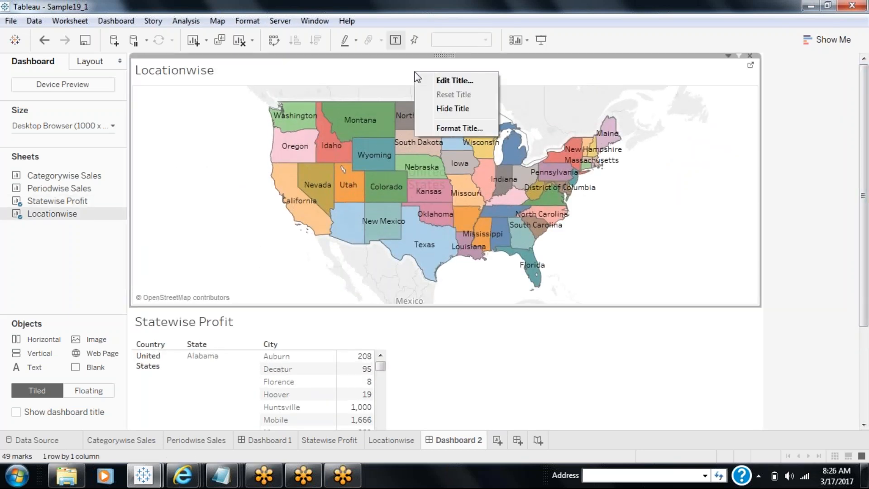
pyautogui.click(443, 109)
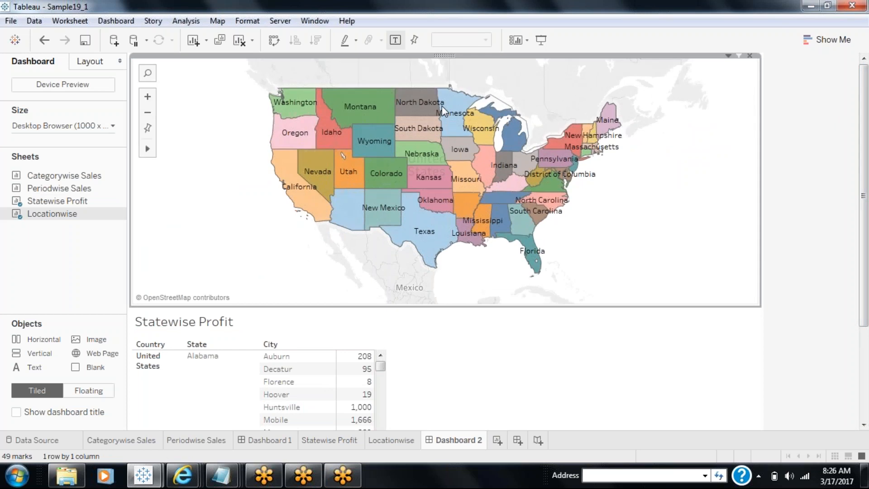
pyautogui.click(348, 320)
pyautogui.rightClick(348, 320)
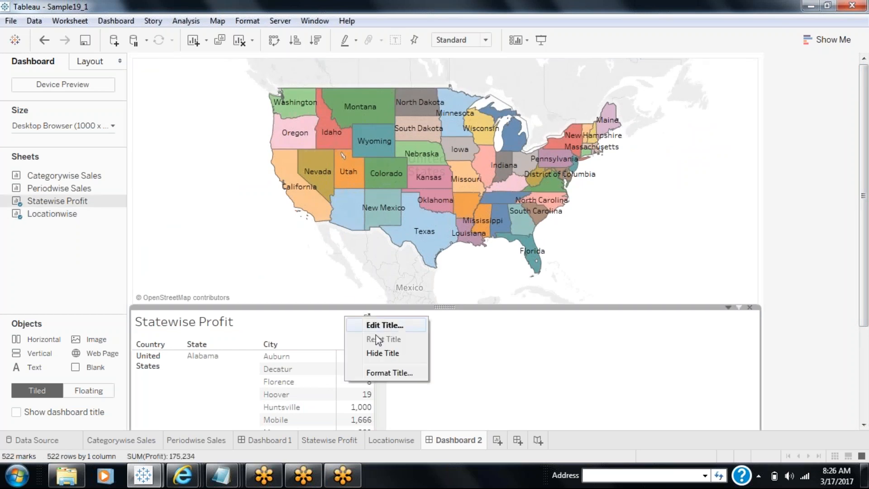
pyautogui.click(381, 354)
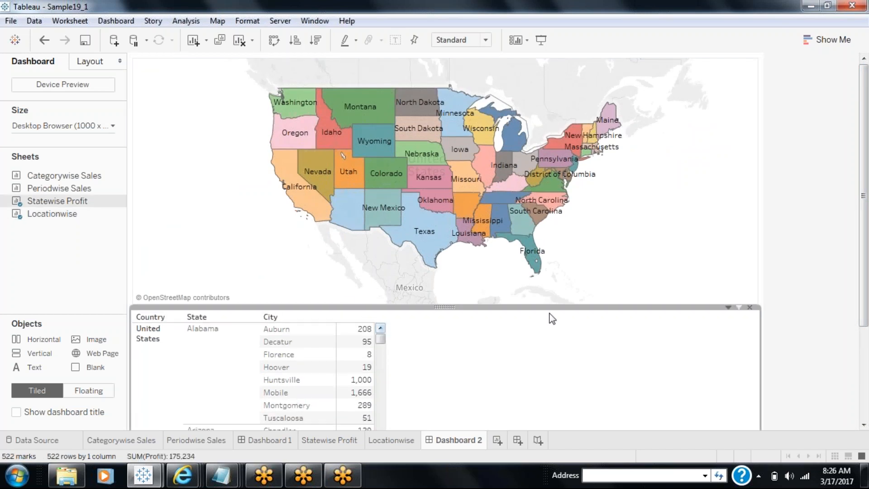
# Set the Statewise Profit table on Dashboard 2 to Fit Width
pyautogui.moveTo(866, 294); pyautogui.dragTo(868, 415)
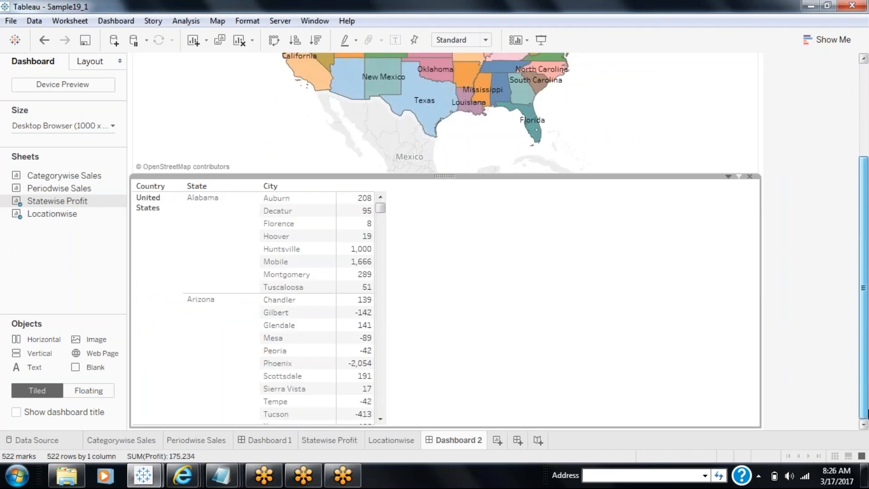
pyautogui.click(729, 177)
pyautogui.moveTo(706, 218)
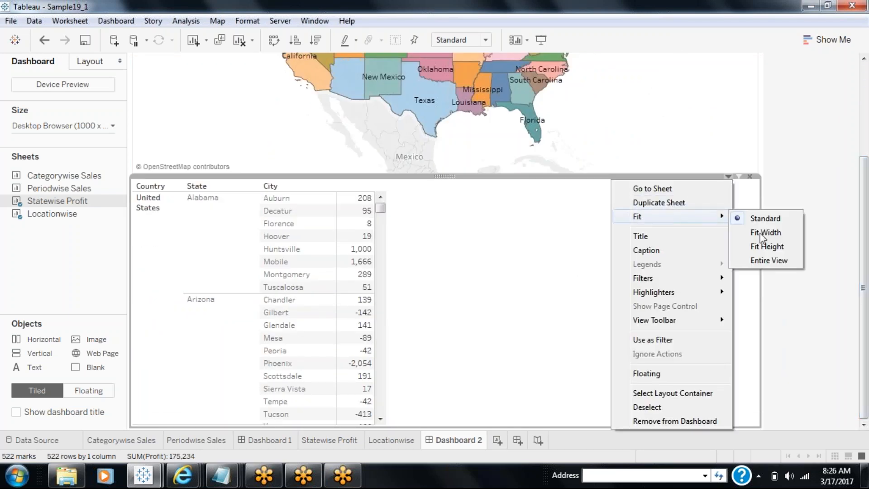
pyautogui.click(772, 232)
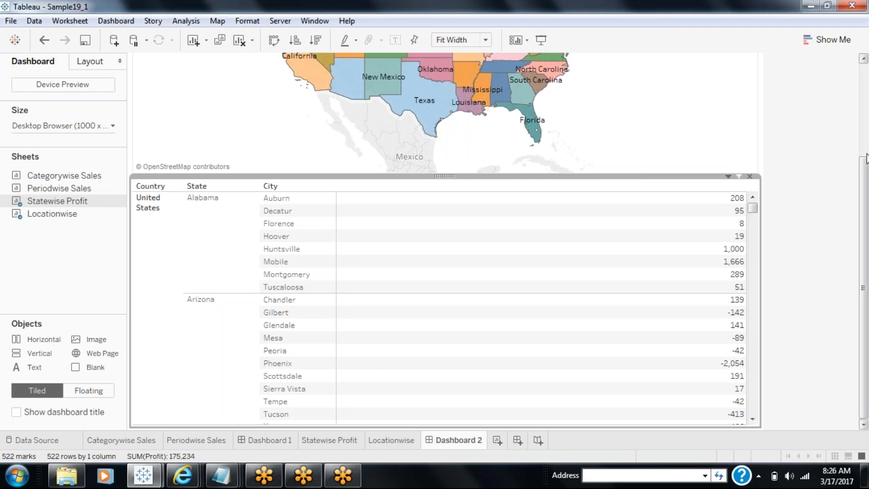
# Widen the City, Country and State columns of the Statewise Profit table on the dashboard
pyautogui.moveTo(340, 212)
pyautogui.moveTo(335, 205); pyautogui.dragTo(417, 217)
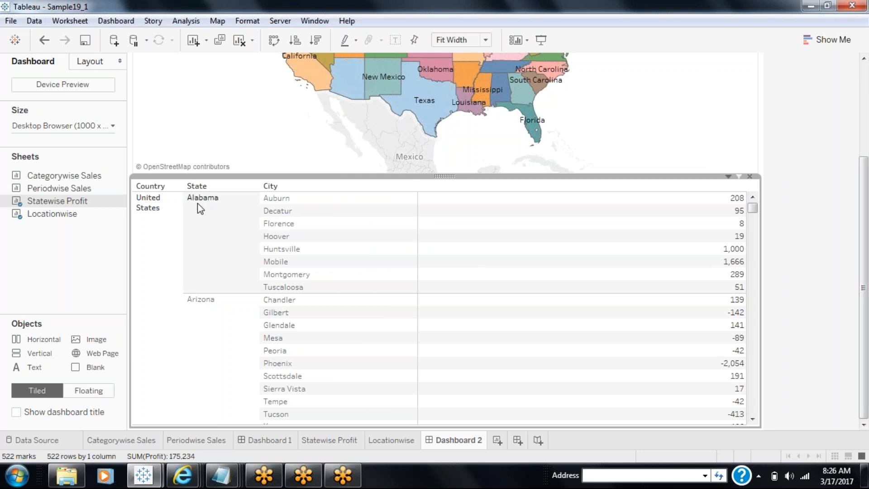
pyautogui.moveTo(182, 206); pyautogui.dragTo(234, 198)
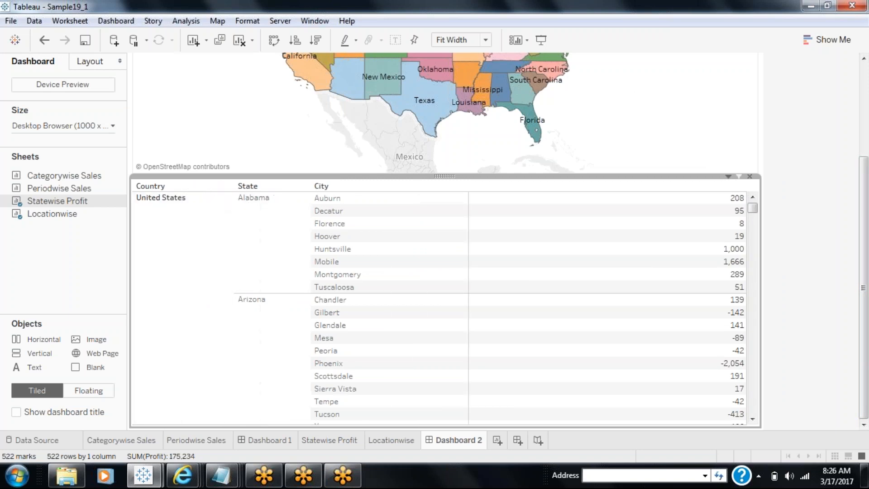
pyautogui.moveTo(312, 212); pyautogui.dragTo(367, 213)
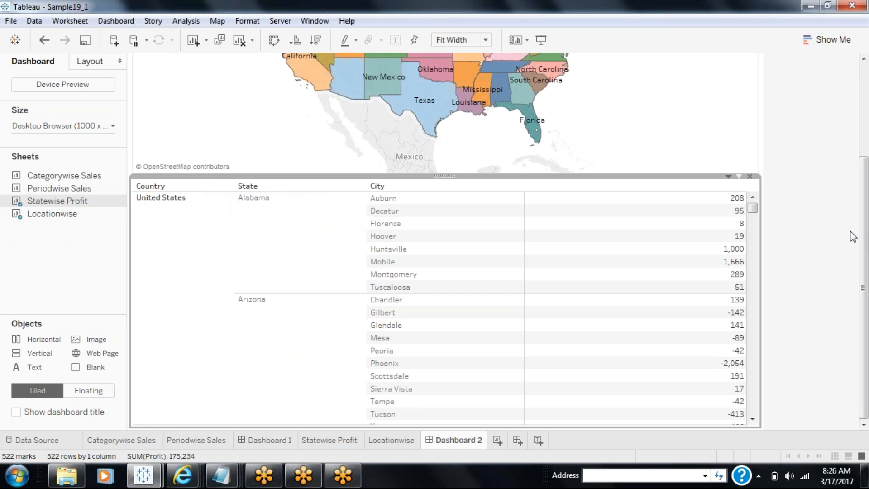
# Remove City from the rows of the Statewise Profit sheet and return to Dashboard 2
pyautogui.moveTo(865, 244); pyautogui.dragTo(846, 153)
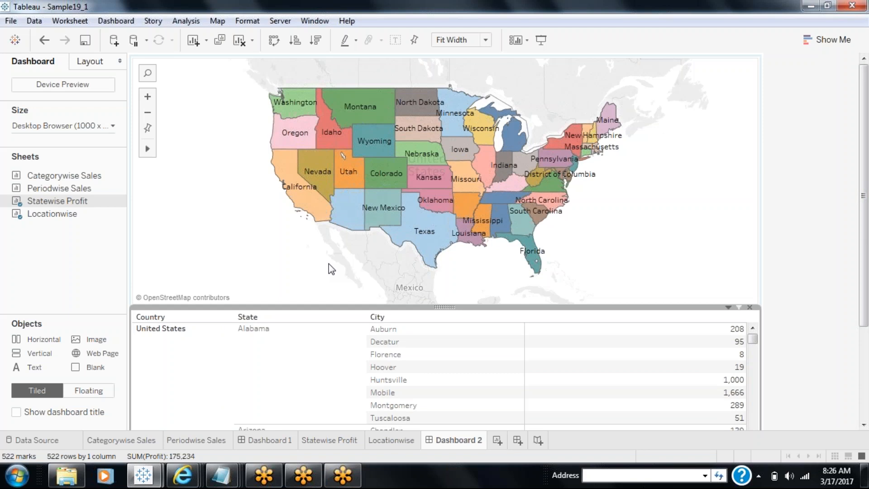
pyautogui.click(399, 442)
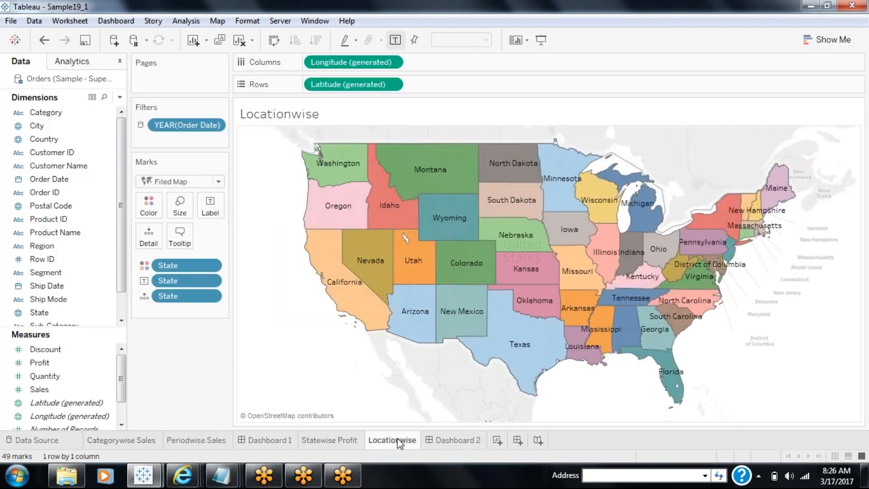
pyautogui.click(352, 447)
pyautogui.moveTo(566, 84); pyautogui.dragTo(245, 297)
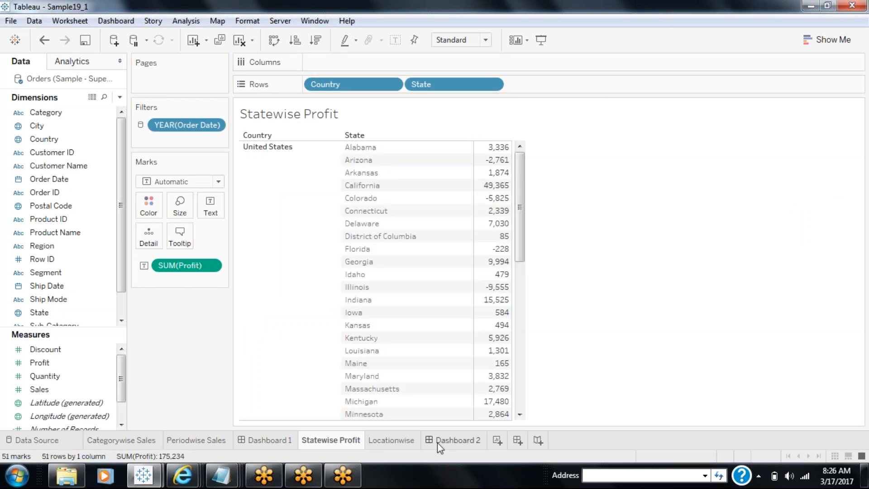
pyautogui.click(442, 446)
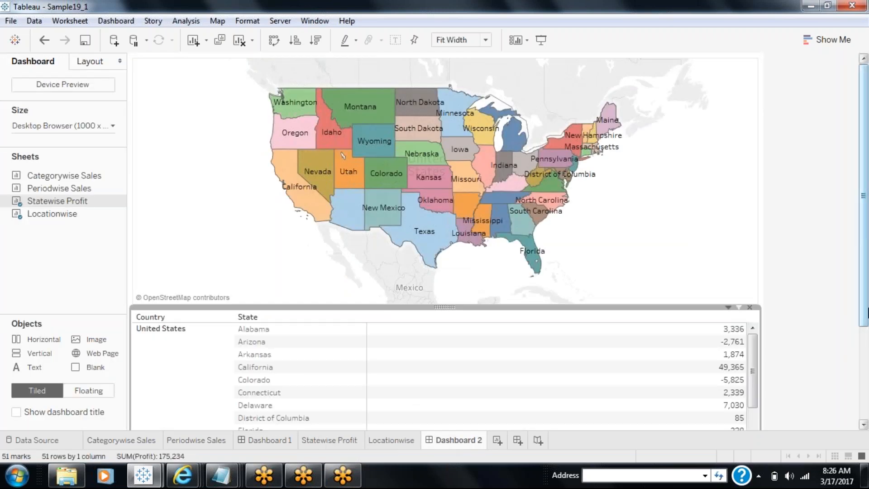
pyautogui.moveTo(865, 308); pyautogui.dragTo(866, 332)
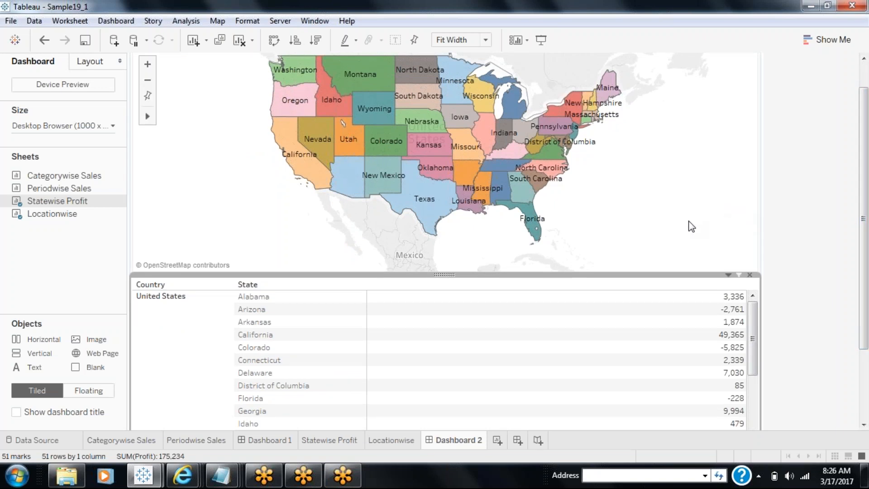
pyautogui.moveTo(317, 175)
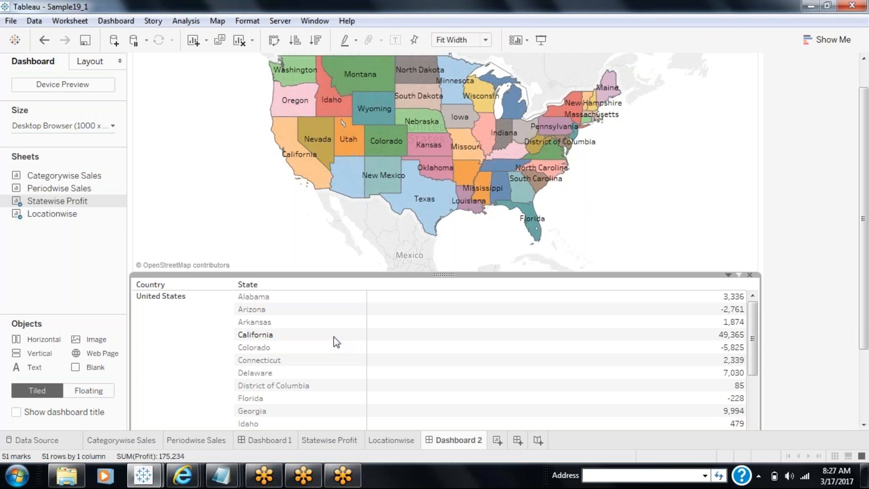
# Add a worksheet highlight action with only Locationwise on Dashboard 2 as source and both Dashboard 2 sheets as targets
pyautogui.click(400, 444)
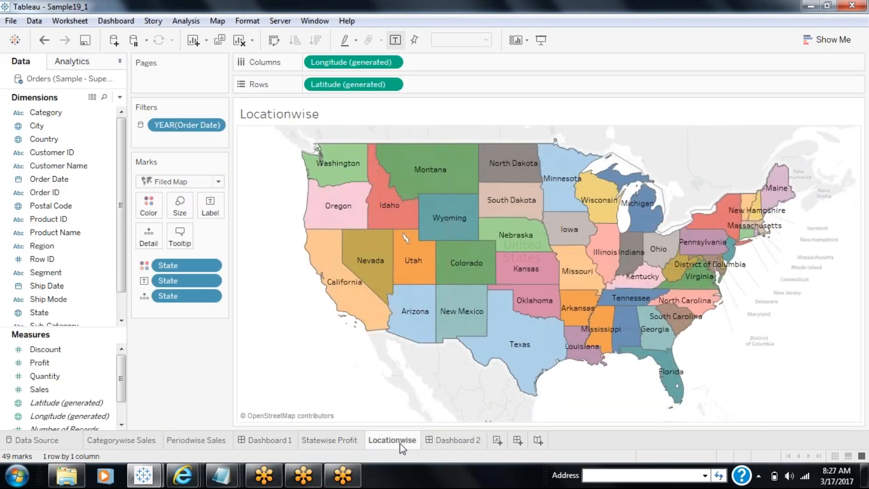
pyautogui.click(70, 20)
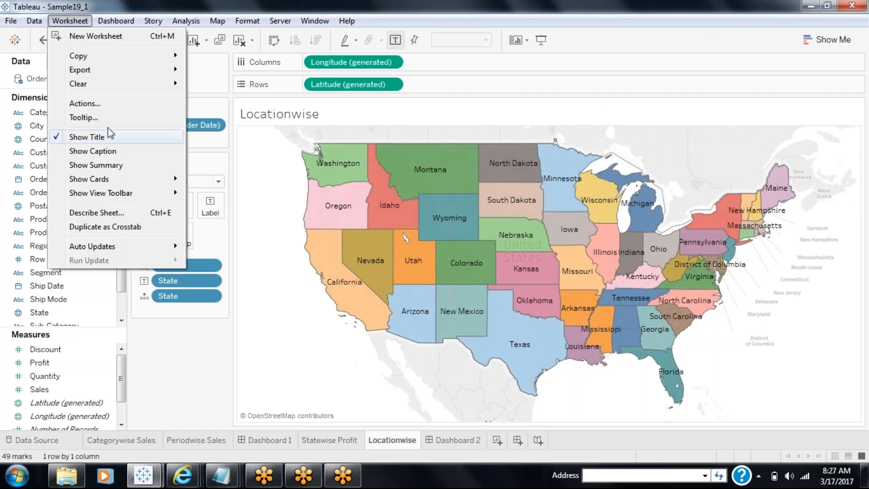
pyautogui.click(97, 103)
pyautogui.click(324, 280)
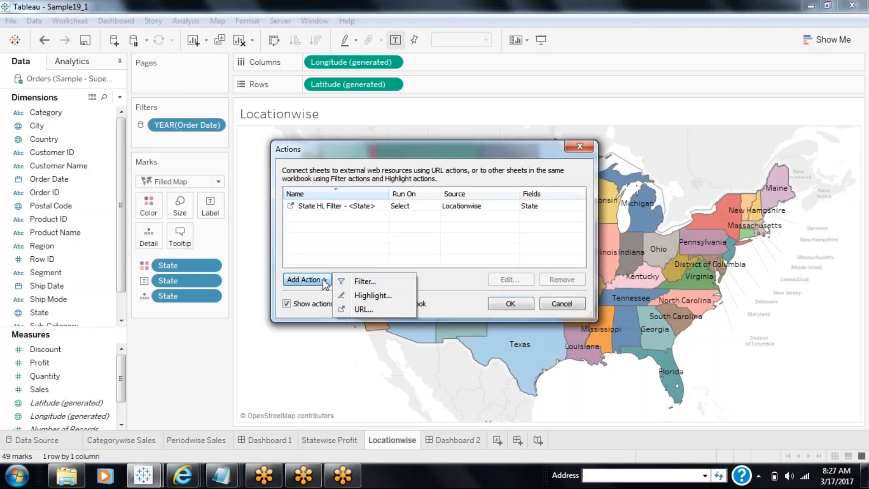
pyautogui.click(355, 296)
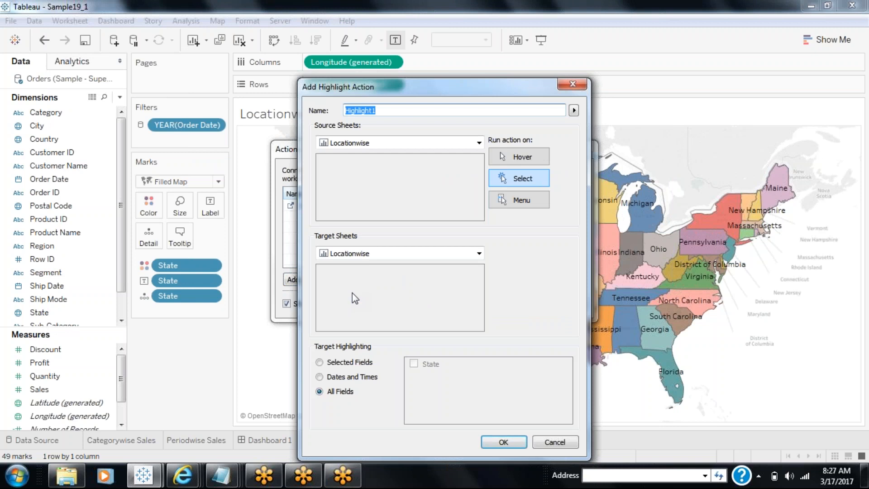
pyautogui.click(393, 146)
pyautogui.click(358, 196)
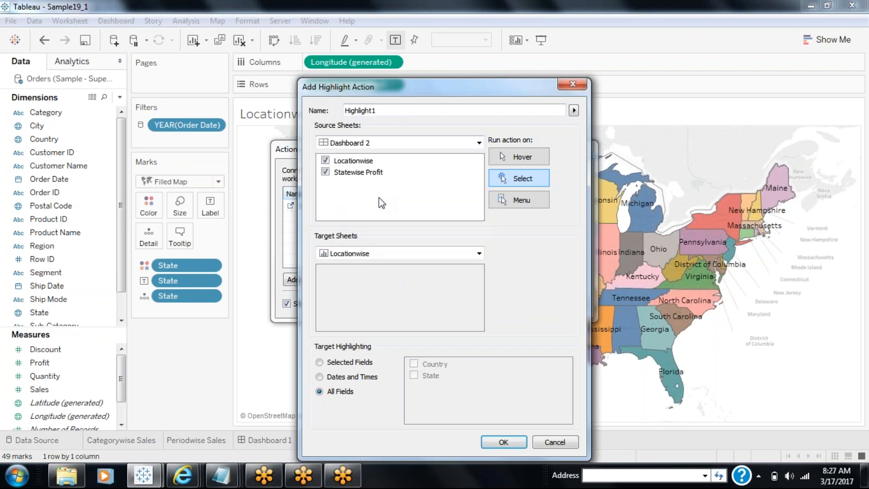
pyautogui.click(326, 172)
pyautogui.click(354, 255)
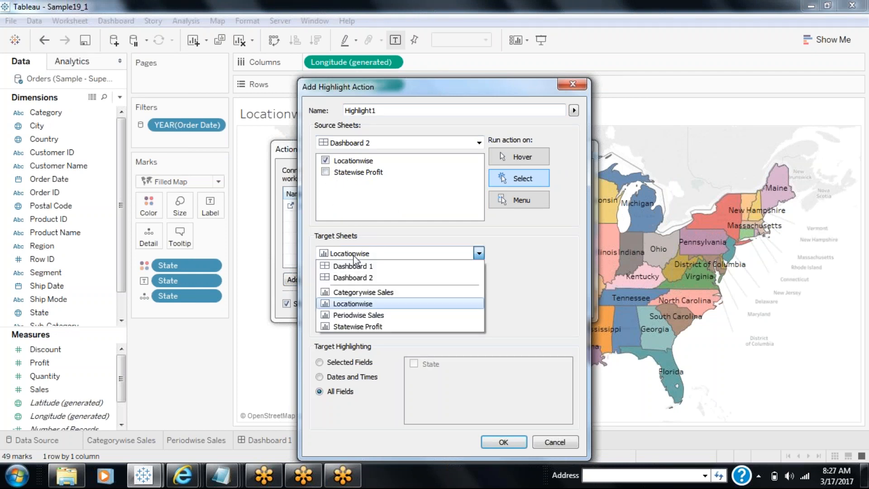
pyautogui.click(353, 278)
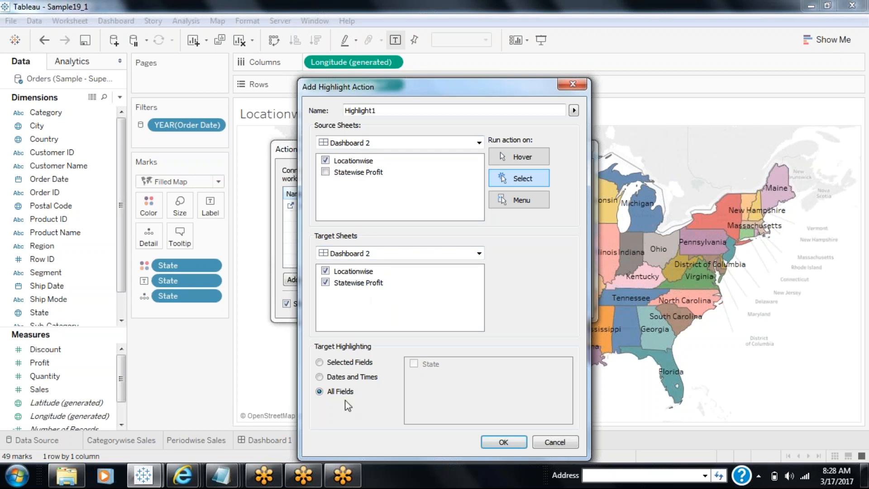
# Name the highlight action "Locationwise Hlt"
pyautogui.moveTo(392, 108); pyautogui.dragTo(341, 111)
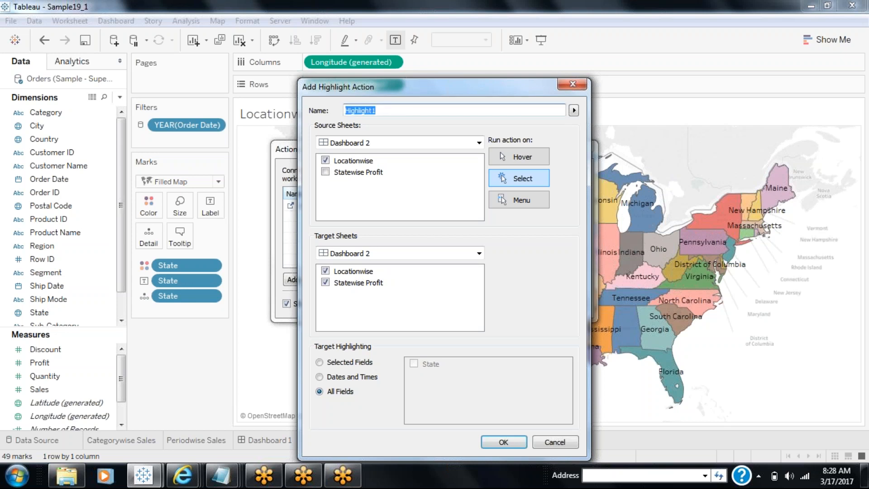
pyautogui.write('Locationw')
pyautogui.write('ise High')
pyautogui.press('BackSpace')
pyautogui.press('BackSpace')
pyautogui.write('lt')
# Set the highlight action to run on Hover and save the workbook's actions
pyautogui.click(505, 179)
pyautogui.click(503, 158)
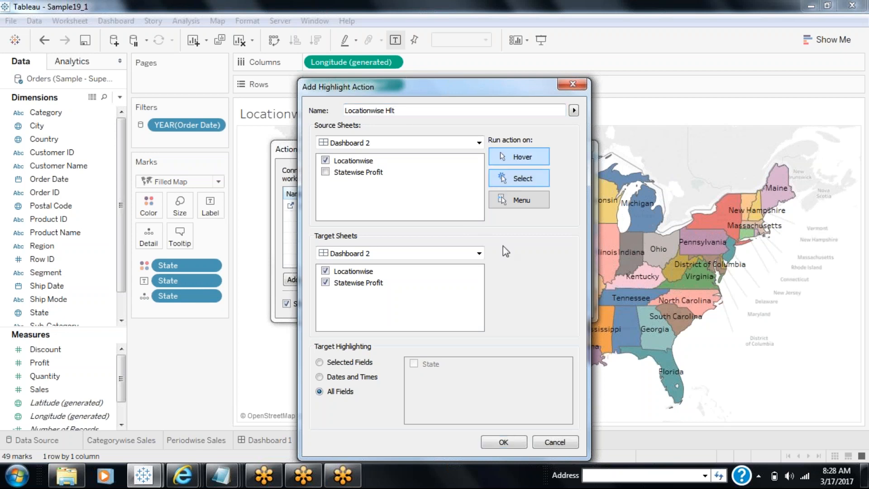
pyautogui.click(496, 435)
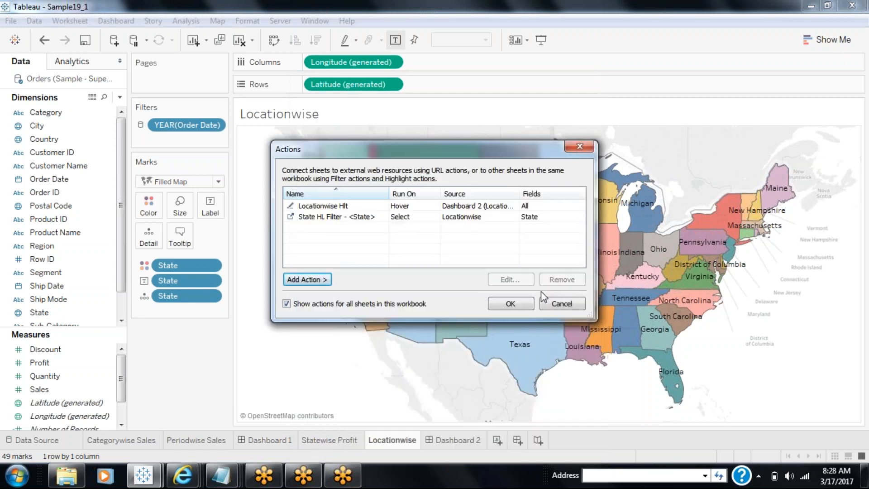
pyautogui.click(522, 303)
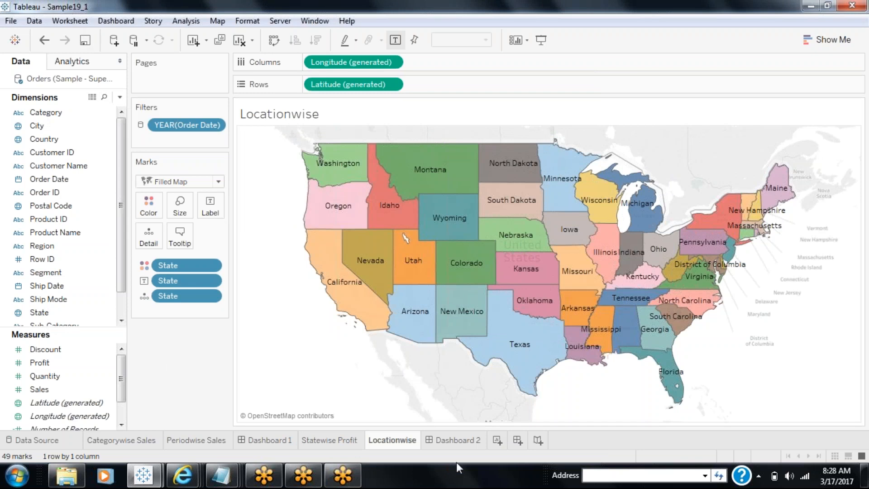
# Test the highlight action on Dashboard 2 using California on the map
pyautogui.click(454, 442)
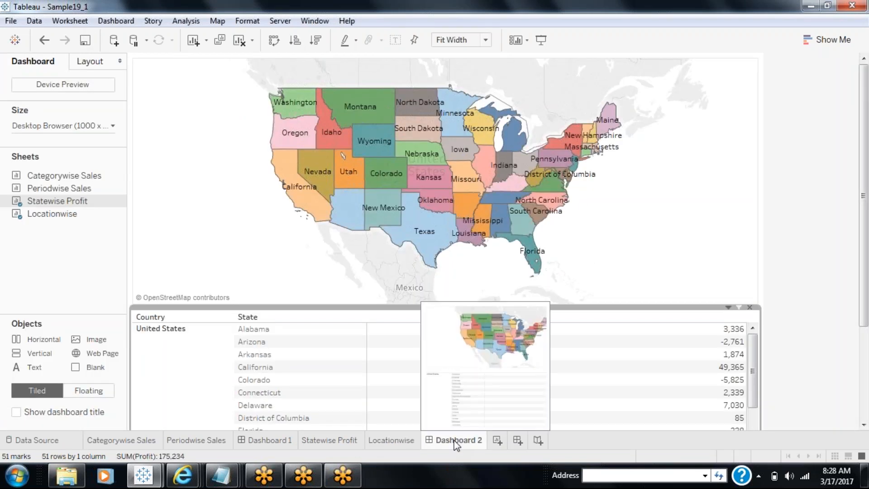
pyautogui.click(522, 225)
pyautogui.click(298, 199)
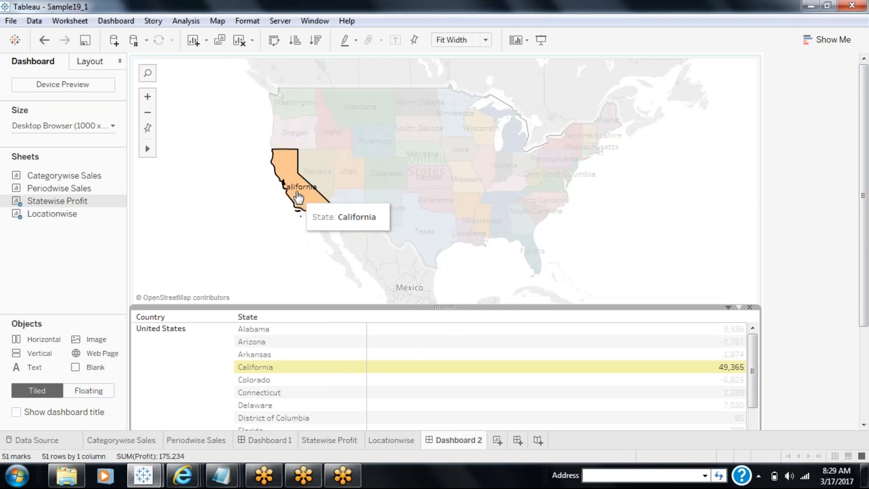
# Rearrange Dashboard 2 so the Statewise Profit table sits side by side with the Locationwise map, to its right
pyautogui.click(306, 137)
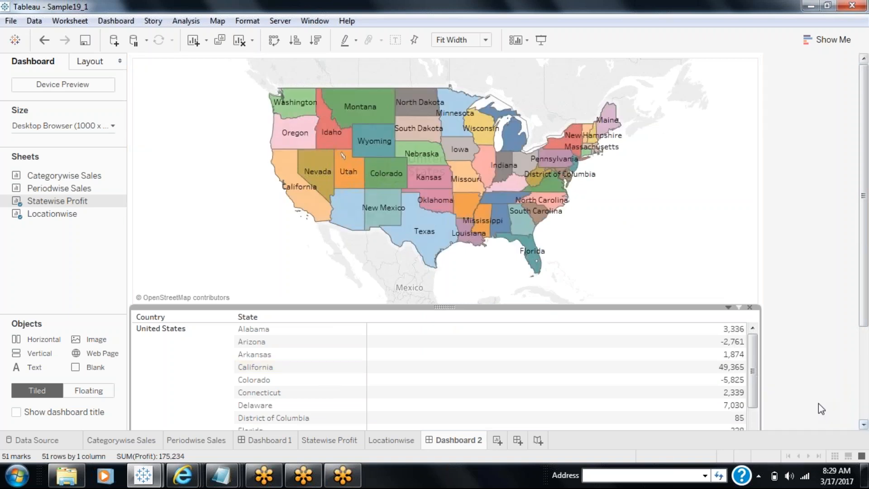
pyautogui.moveTo(529, 306); pyautogui.dragTo(549, 232)
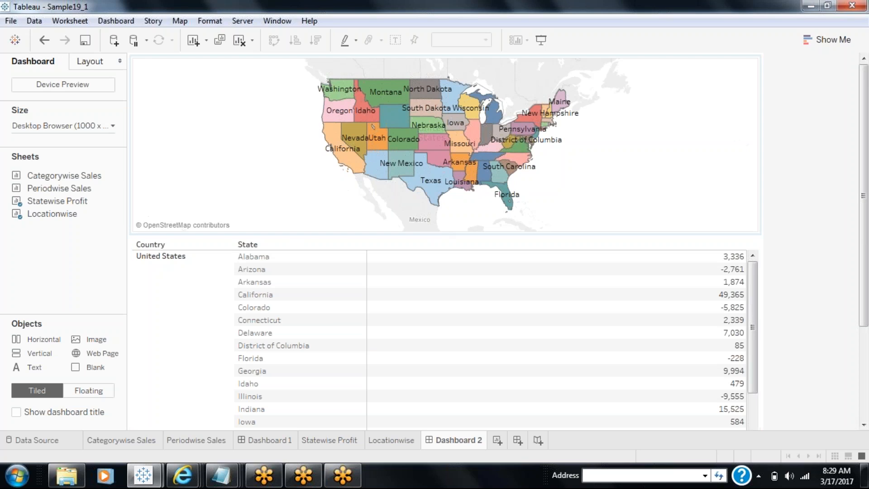
pyautogui.click(433, 248)
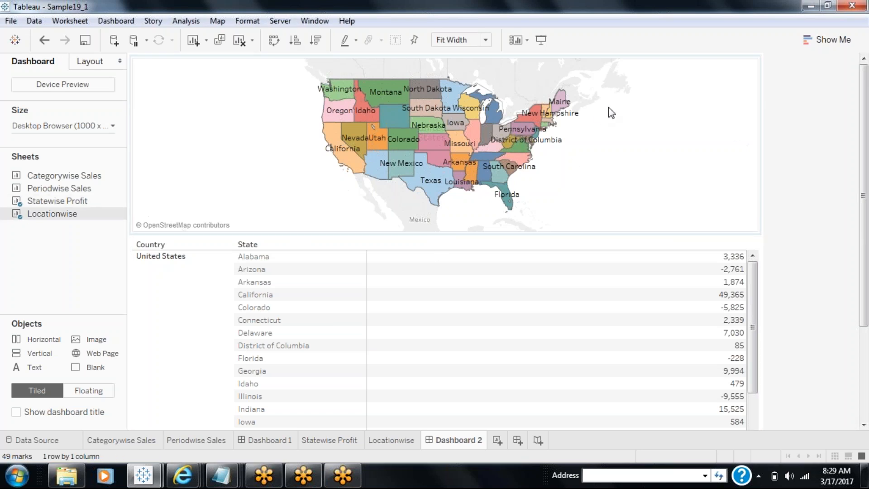
pyautogui.click(453, 256)
pyautogui.moveTo(443, 234); pyautogui.dragTo(614, 119)
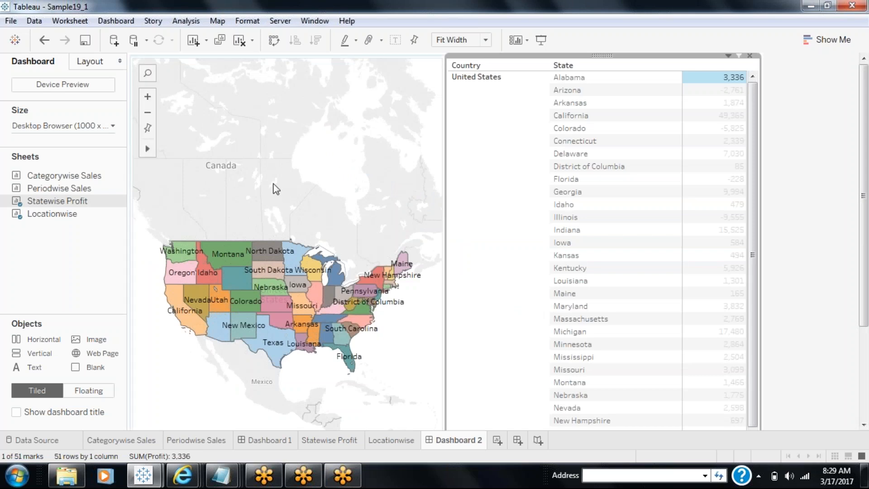
pyautogui.click(438, 79)
pyautogui.click(413, 55)
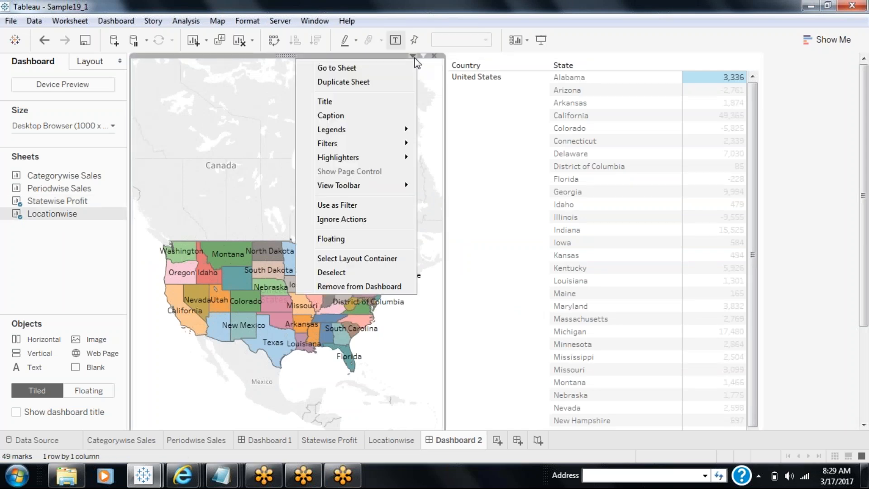
pyautogui.moveTo(383, 127)
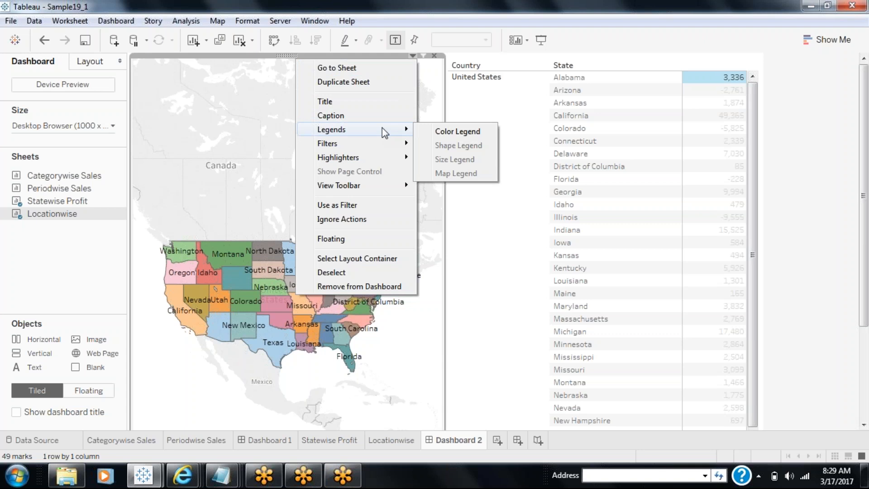
pyautogui.click(71, 277)
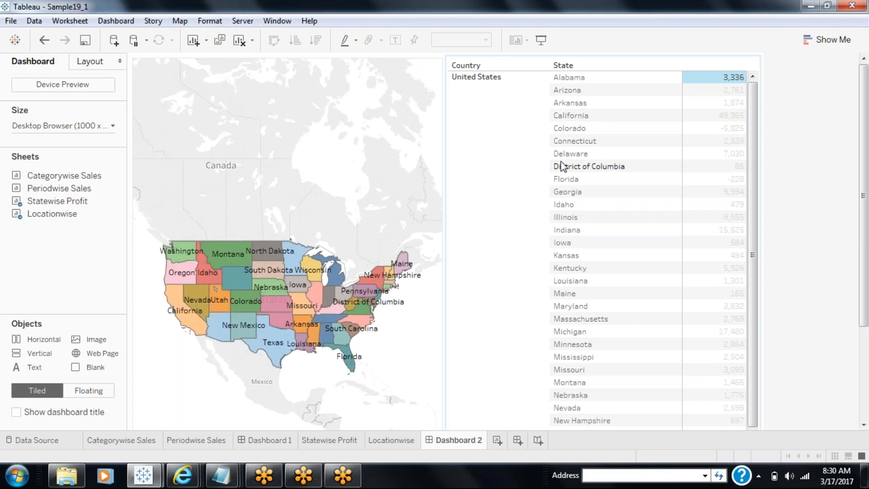
# Remove the Region field from the columns of the Periodwise Sales worksheet
pyautogui.click(276, 440)
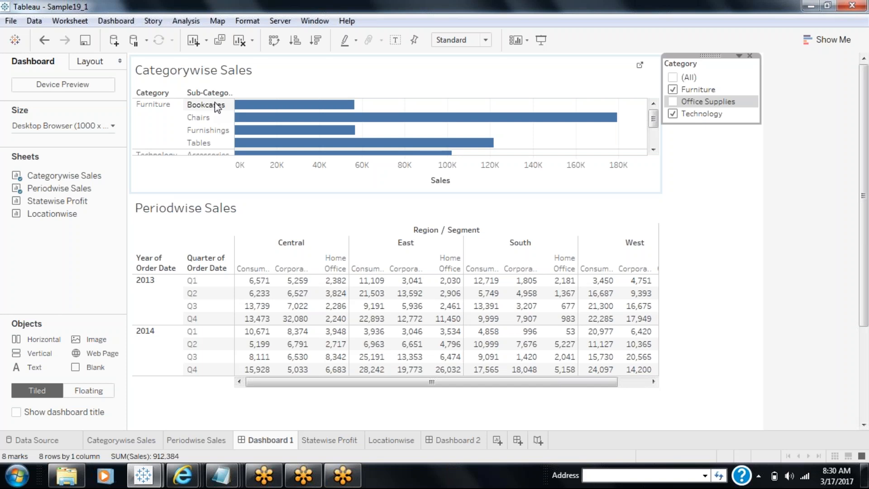
pyautogui.moveTo(292, 306)
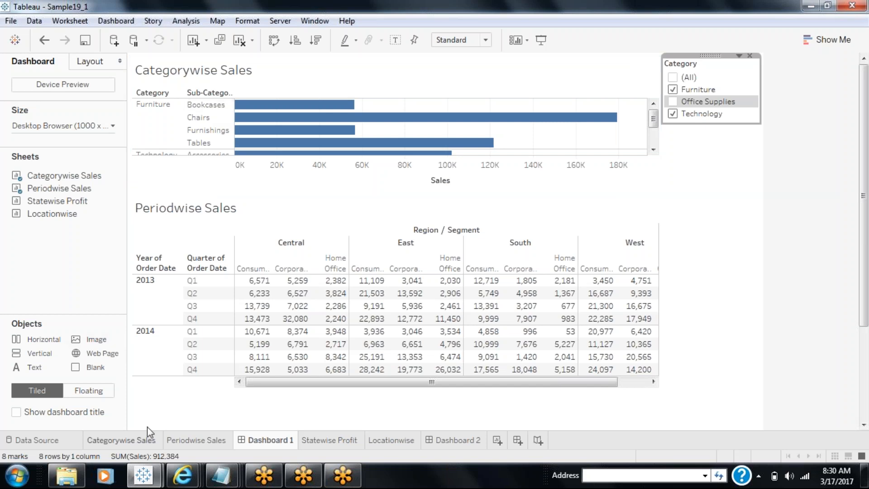
pyautogui.click(183, 442)
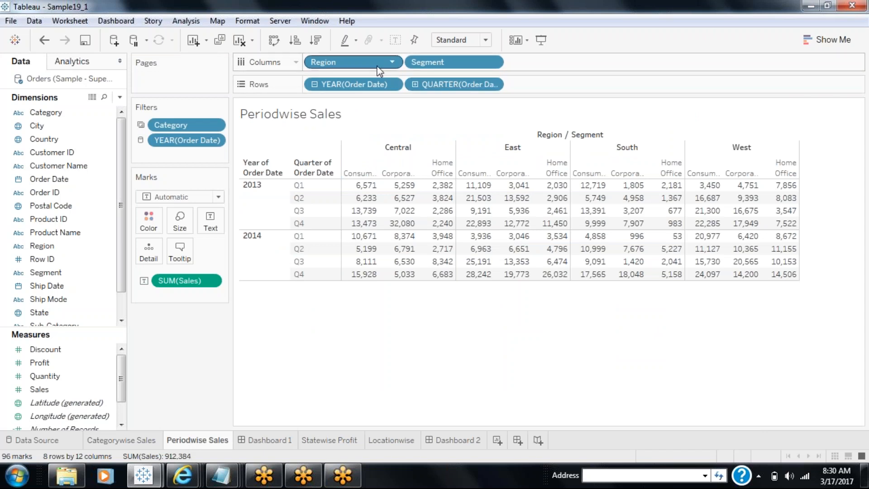
pyautogui.moveTo(344, 63); pyautogui.dragTo(188, 360)
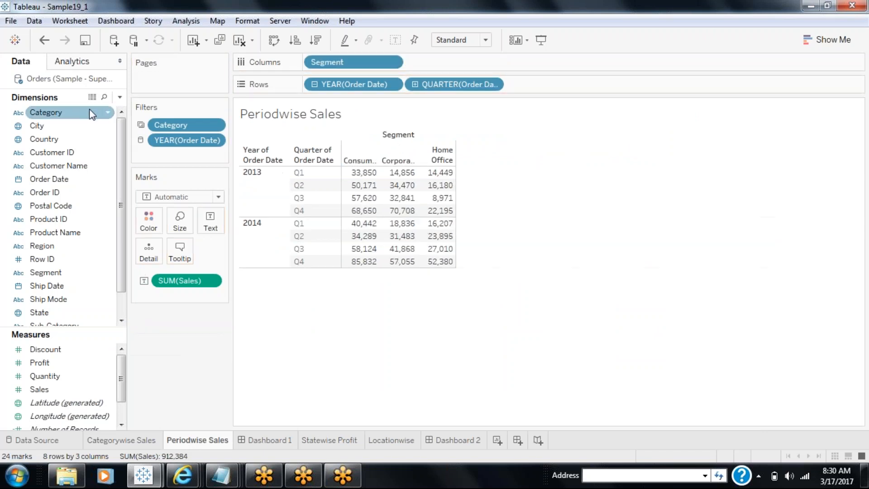
# Add Category before Segment on the Periodwise Sales columns and include Office Supplies in Dashboard 1's Category filter
pyautogui.moveTo(97, 113); pyautogui.dragTo(314, 61)
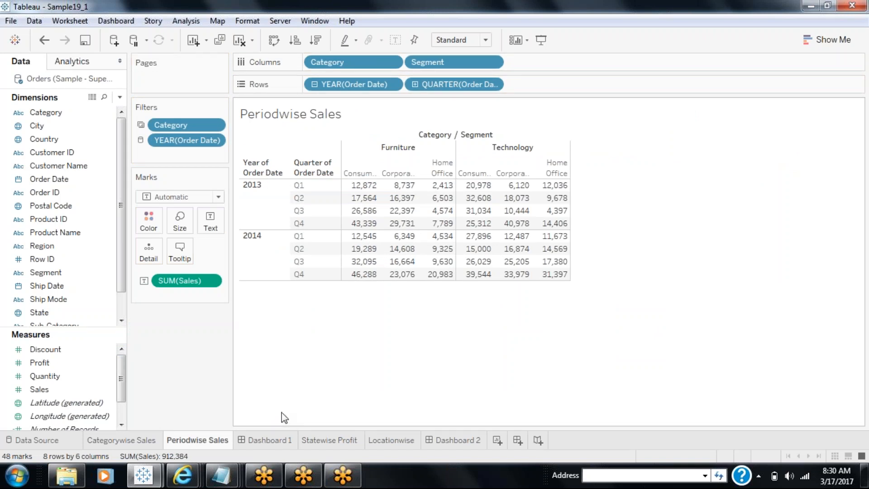
pyautogui.click(267, 440)
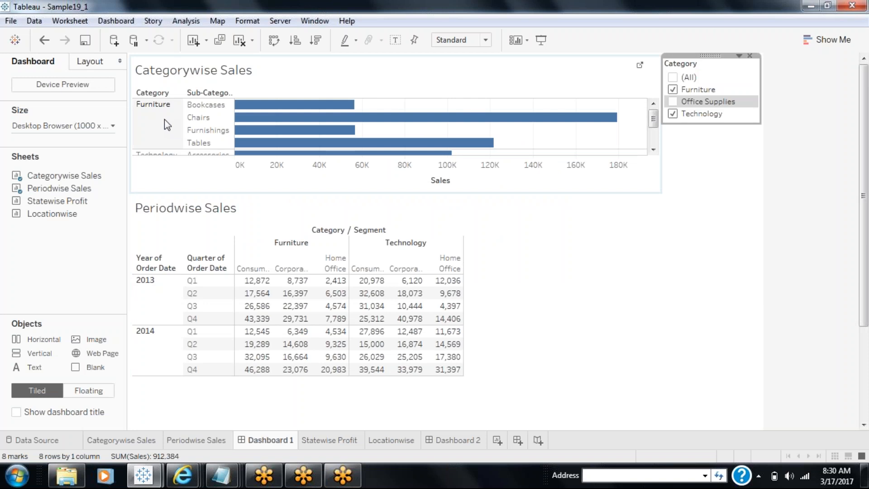
pyautogui.click(675, 103)
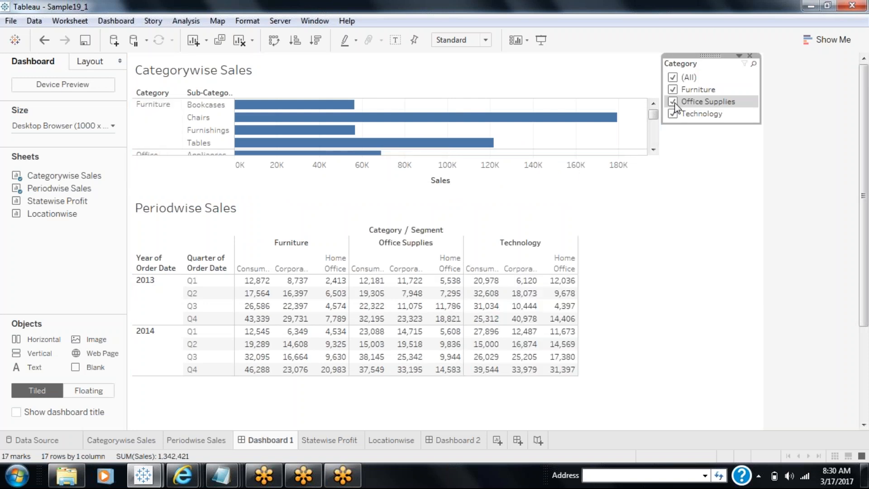
# Start a new highlight action from the Categorywise Sales worksheet, using only Categorywise Sales on Dashboard 1 as its source
pyautogui.click(151, 442)
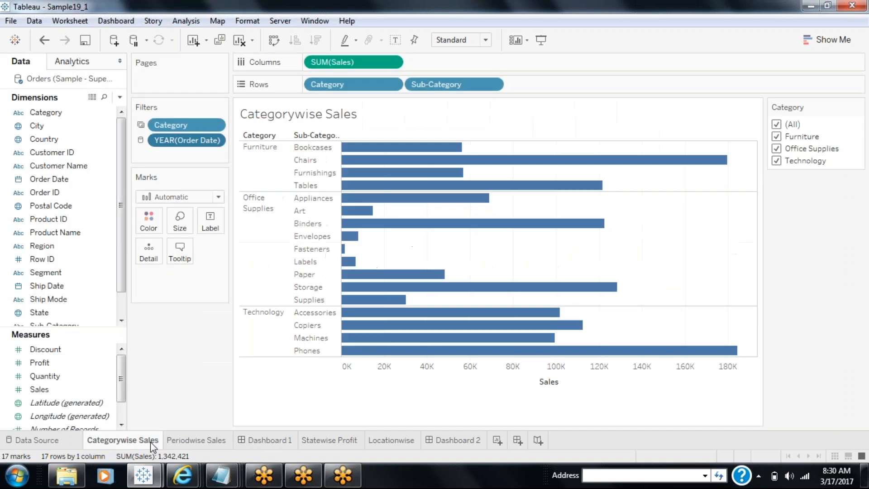
pyautogui.click(68, 20)
pyautogui.click(123, 103)
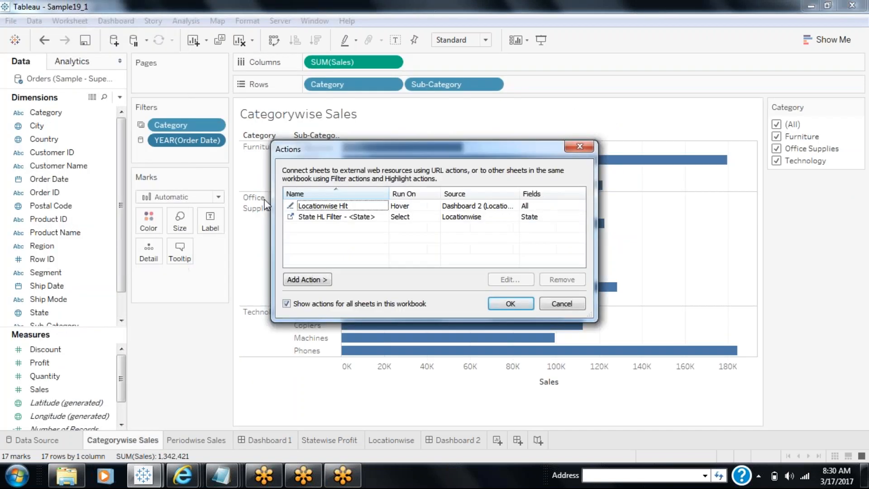
pyautogui.click(308, 279)
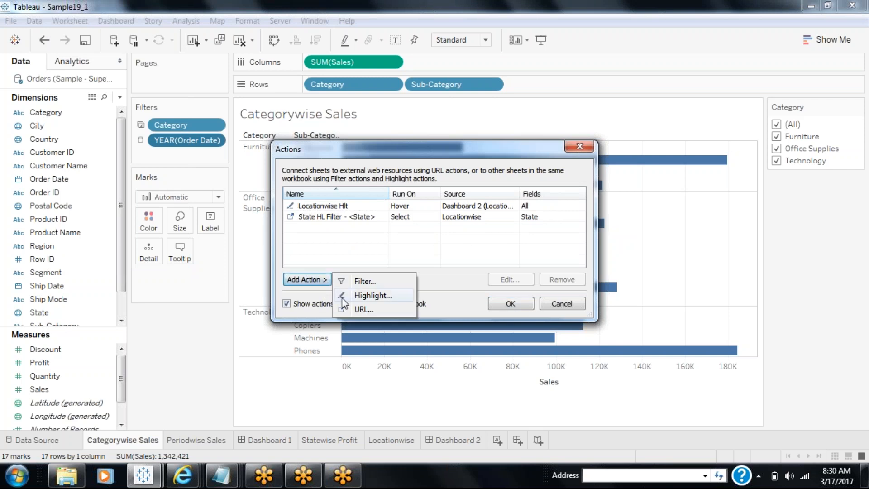
pyautogui.click(343, 297)
pyautogui.click(361, 144)
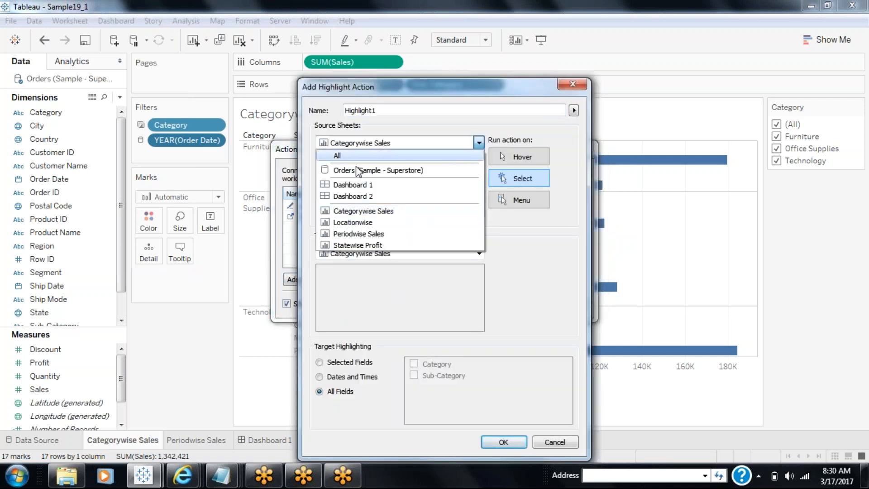
pyautogui.click(362, 184)
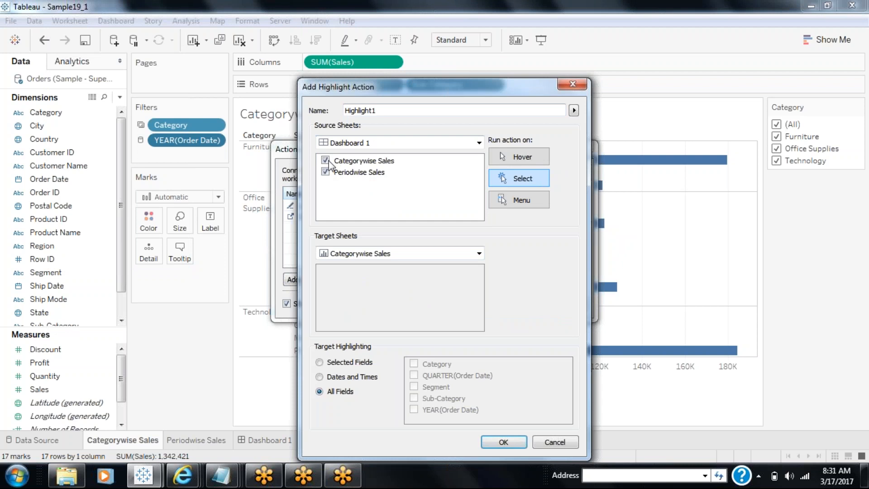
pyautogui.click(328, 176)
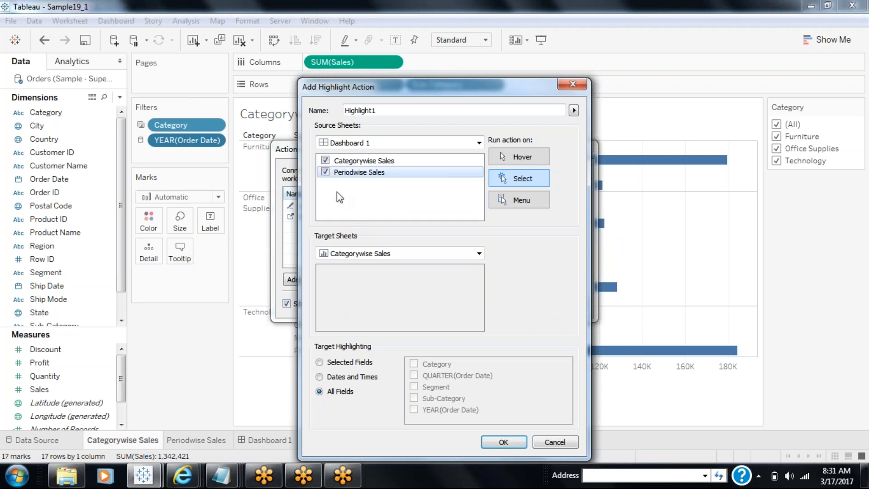
pyautogui.click(326, 172)
# Target the highlight action at Dashboard 1 and restrict its highlighting to the Category field
pyautogui.click(362, 262)
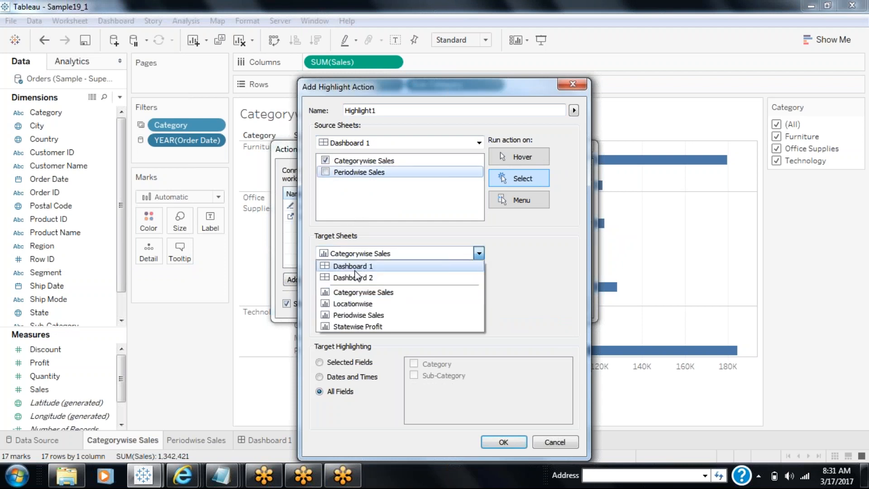
pyautogui.click(355, 268)
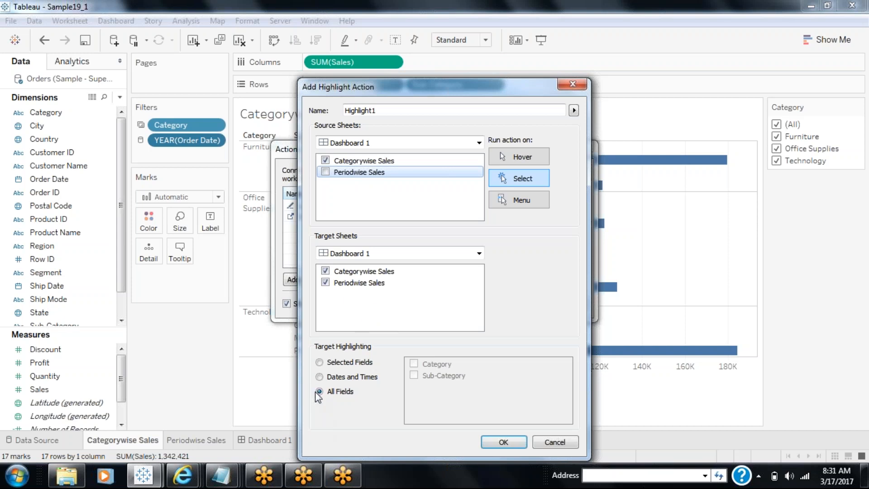
pyautogui.click(319, 362)
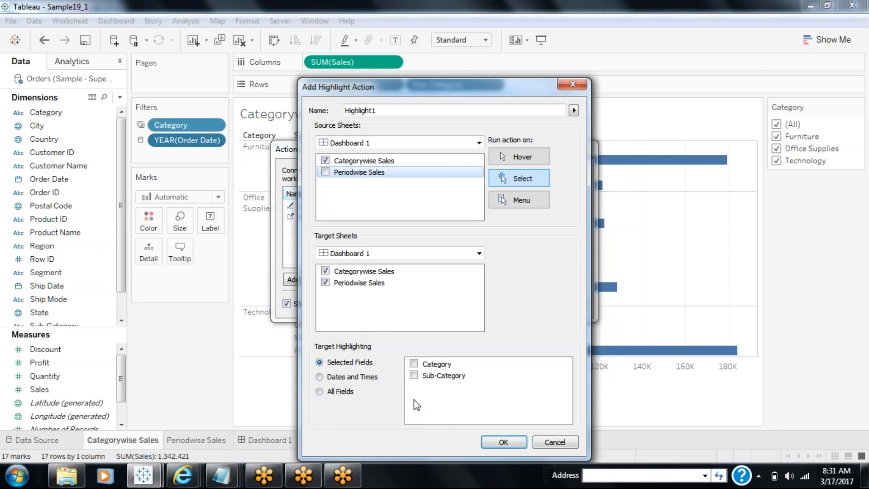
pyautogui.click(414, 364)
pyautogui.click(501, 443)
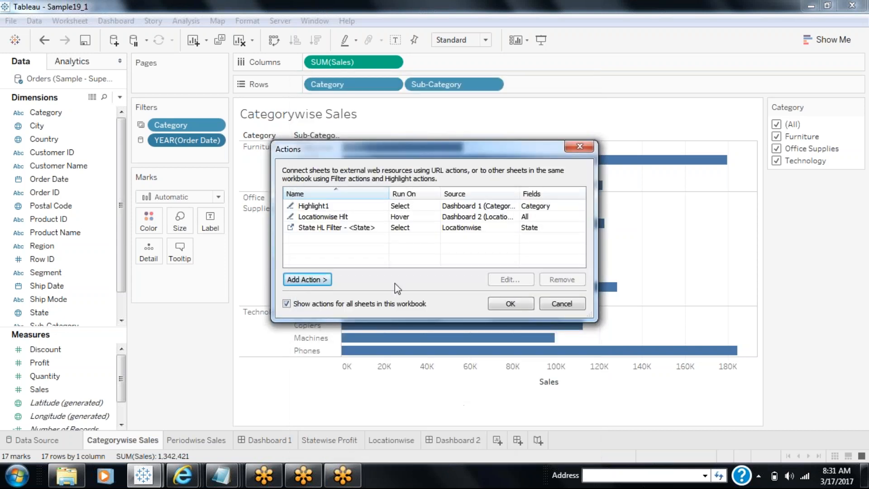
# Rename the Highlight1 action to "Category Hlght" and save the workbook's actions
pyautogui.click(345, 209)
pyautogui.click(504, 280)
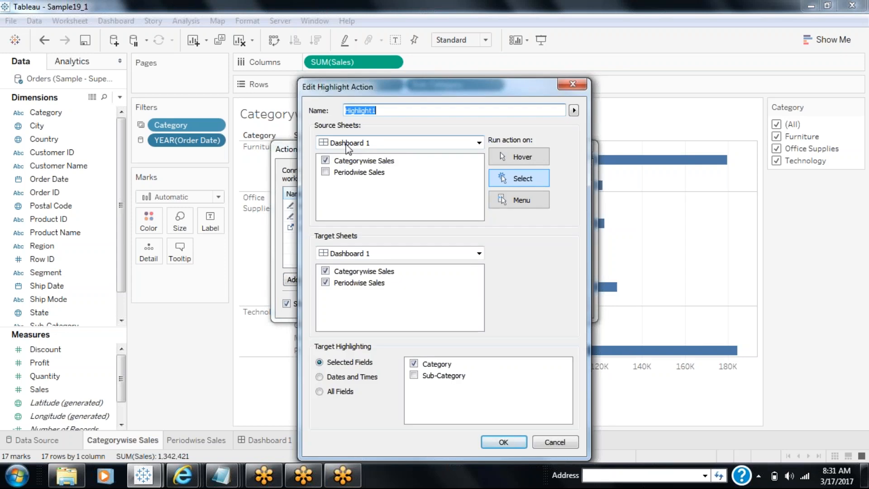
pyautogui.write('Category')
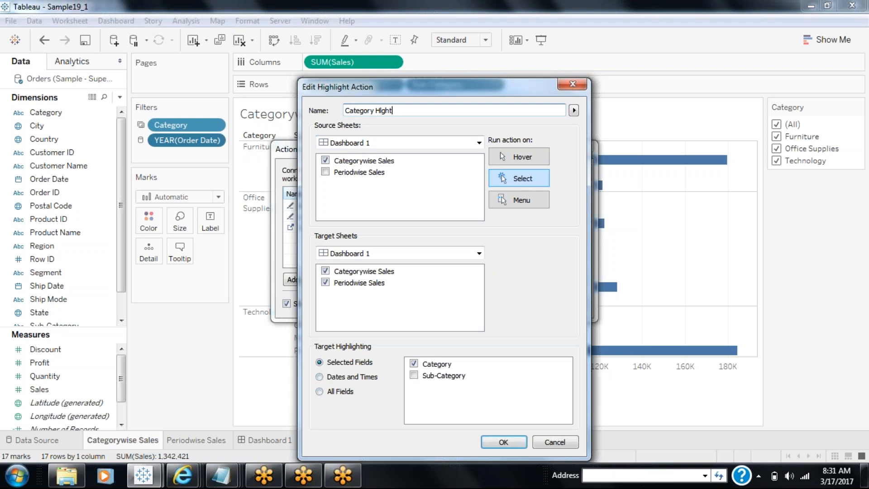
pyautogui.click(495, 445)
pyautogui.click(512, 304)
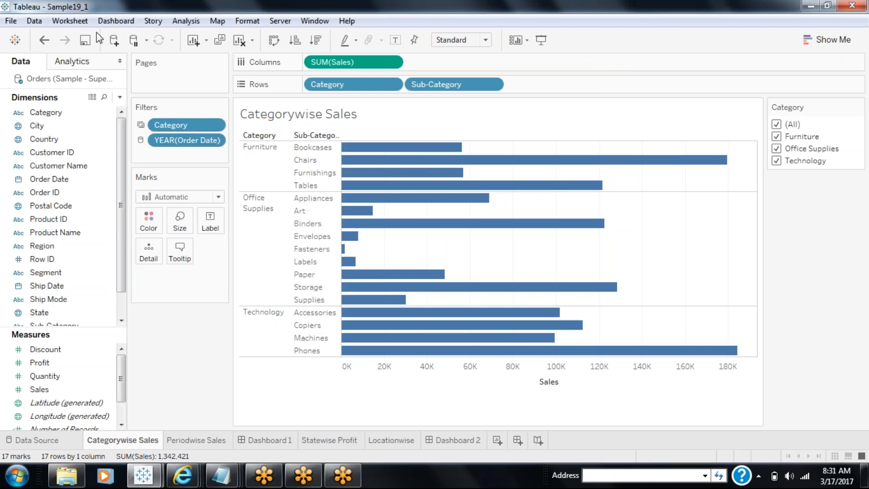
# Test the highlight action on Dashboard 1 by selecting Furniture and Office Supplies in Categorywise Sales
pyautogui.click(259, 442)
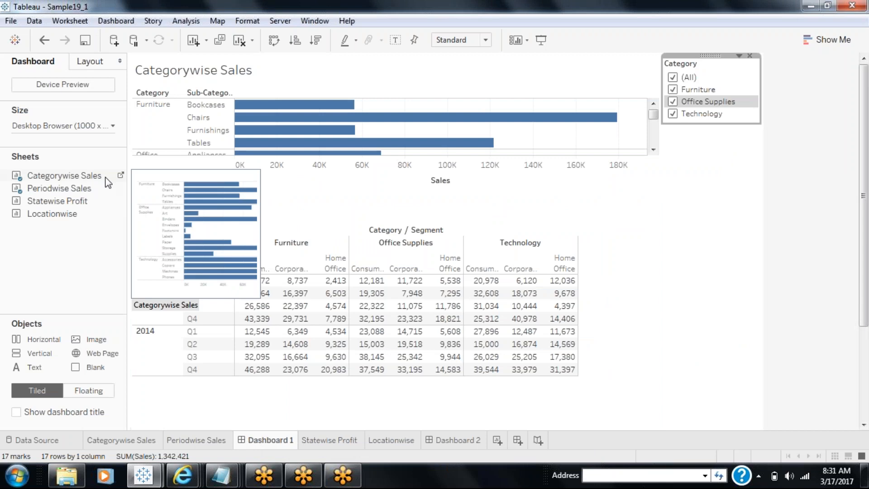
pyautogui.click(151, 137)
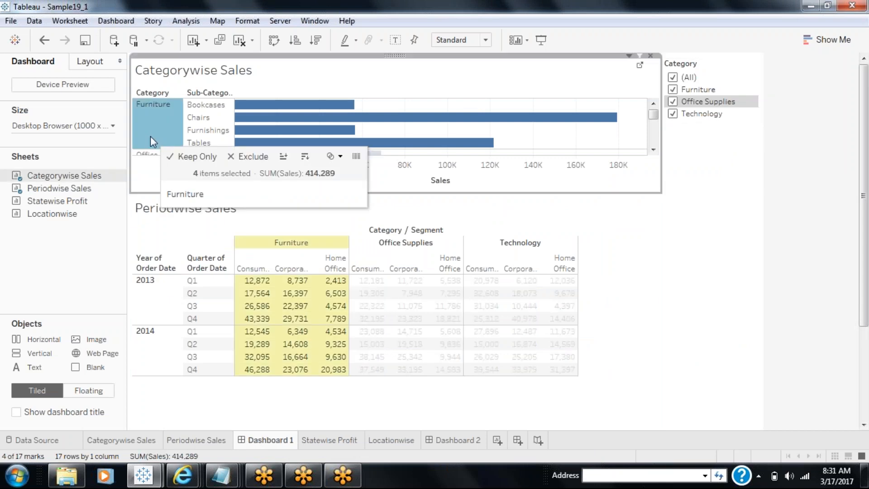
pyautogui.click(149, 154)
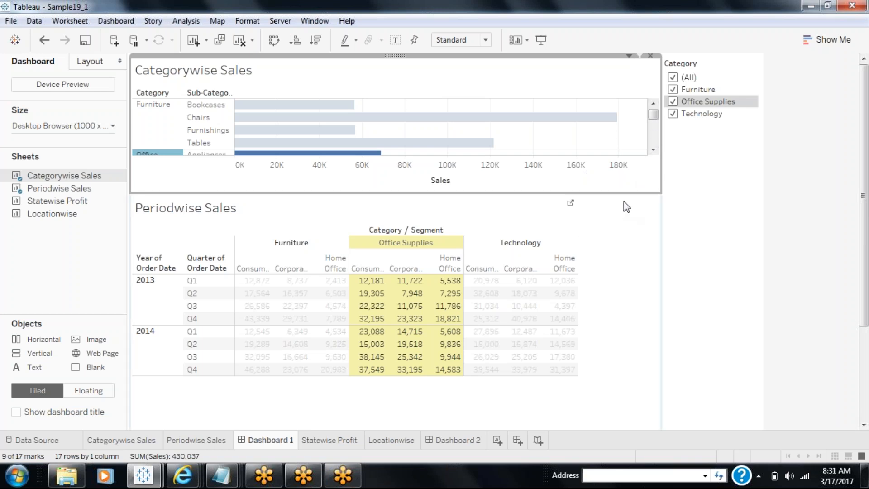
# Place Periodwise Sales to the right of Categorywise Sales, test highlighting with Technology, and widen the Periodwise Sales view
pyautogui.click(438, 203)
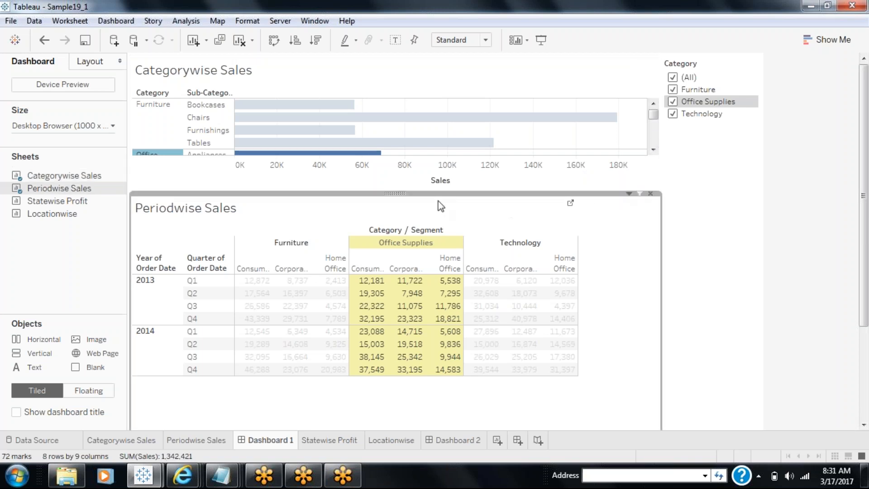
pyautogui.moveTo(395, 194); pyautogui.dragTo(544, 113)
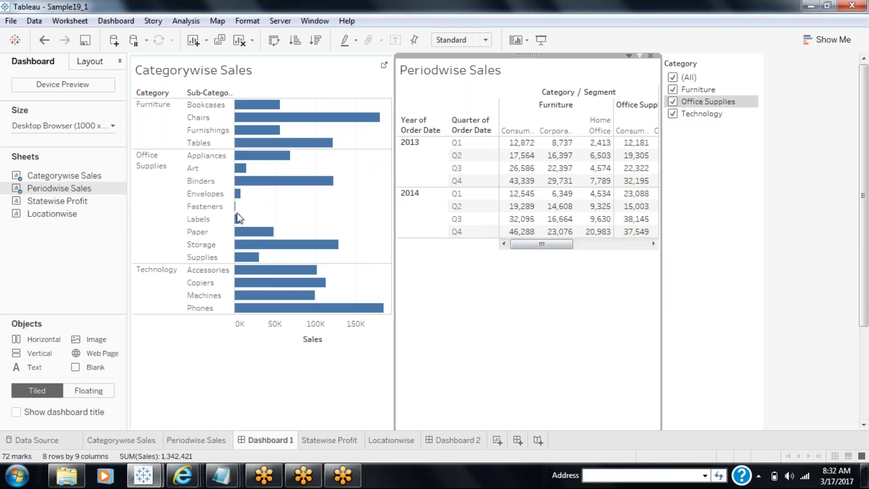
pyautogui.click(156, 286)
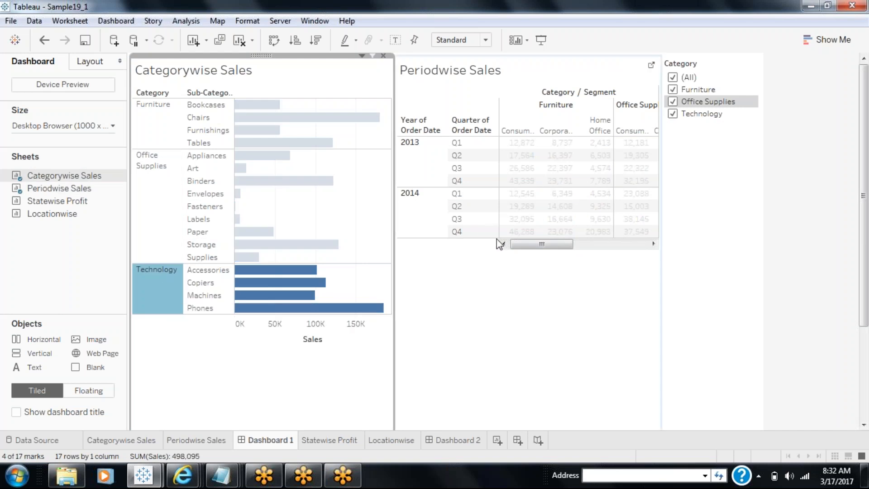
pyautogui.moveTo(513, 245); pyautogui.dragTo(624, 247)
pyautogui.moveTo(394, 246); pyautogui.dragTo(338, 238)
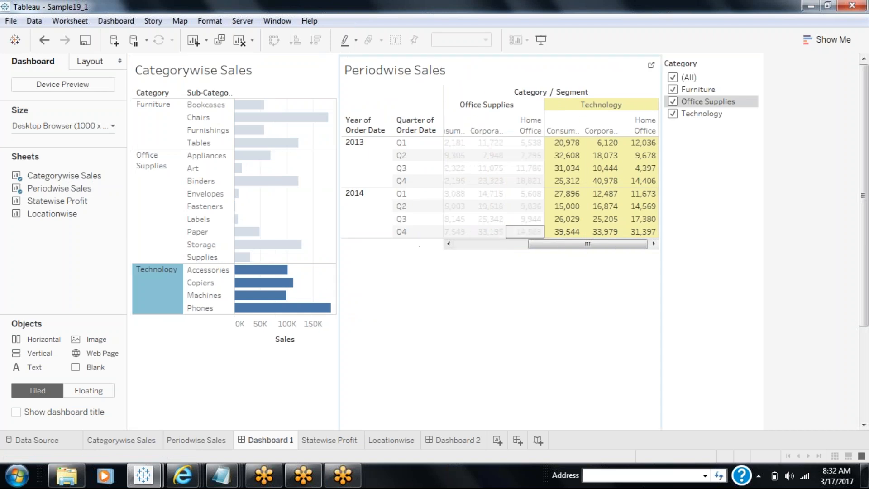
# Test the Furniture highlight across the Periodwise Sales table and narrow its Quarter of Order Date column
pyautogui.moveTo(607, 245); pyautogui.dragTo(574, 247)
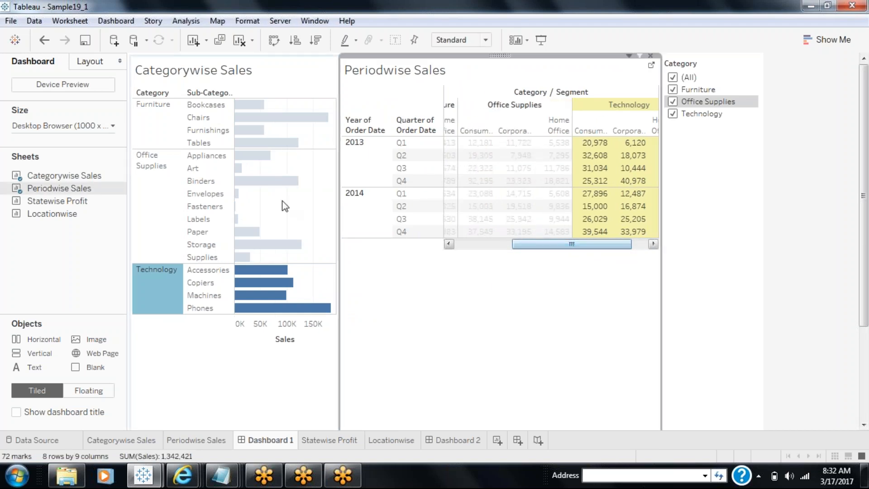
pyautogui.click(172, 134)
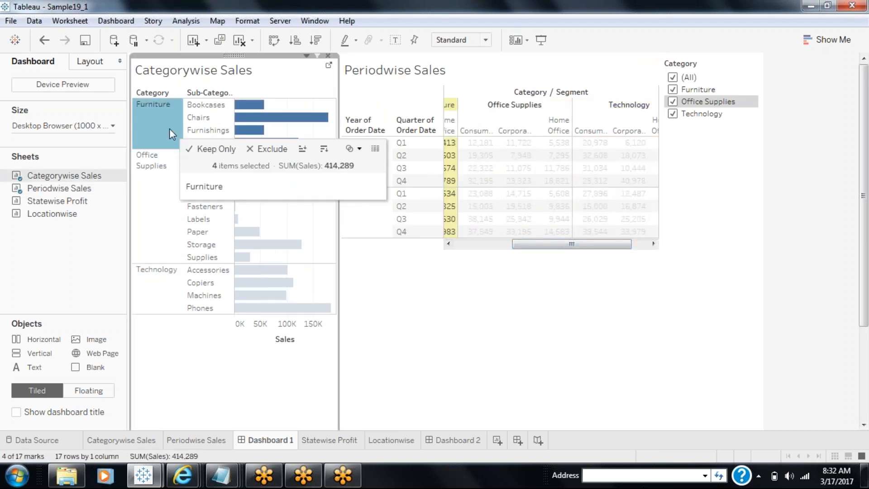
pyautogui.click(501, 247)
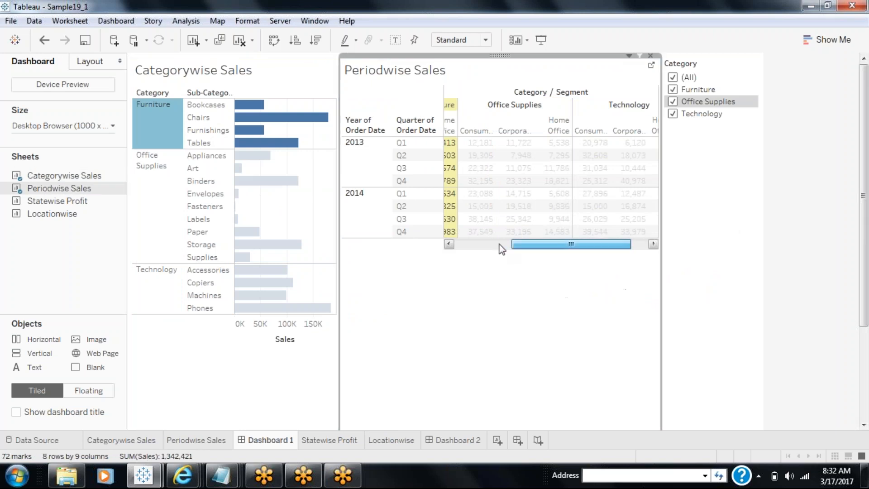
pyautogui.click(462, 252)
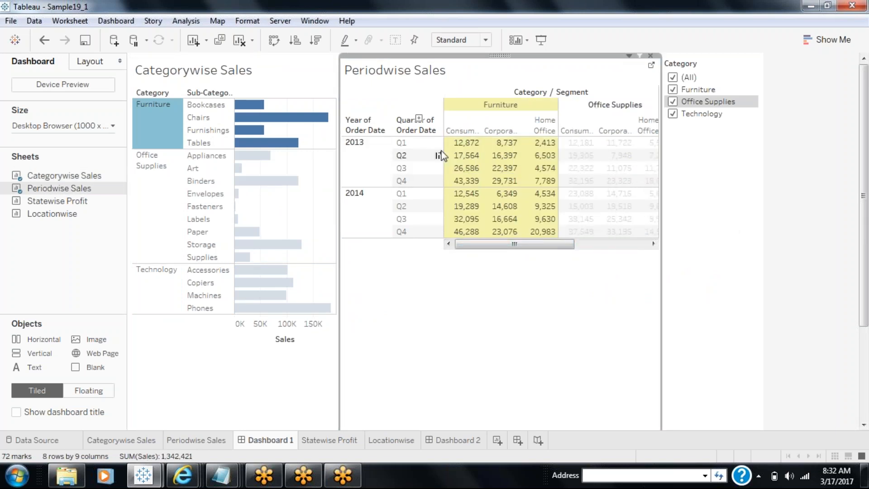
pyautogui.moveTo(442, 150); pyautogui.dragTo(425, 151)
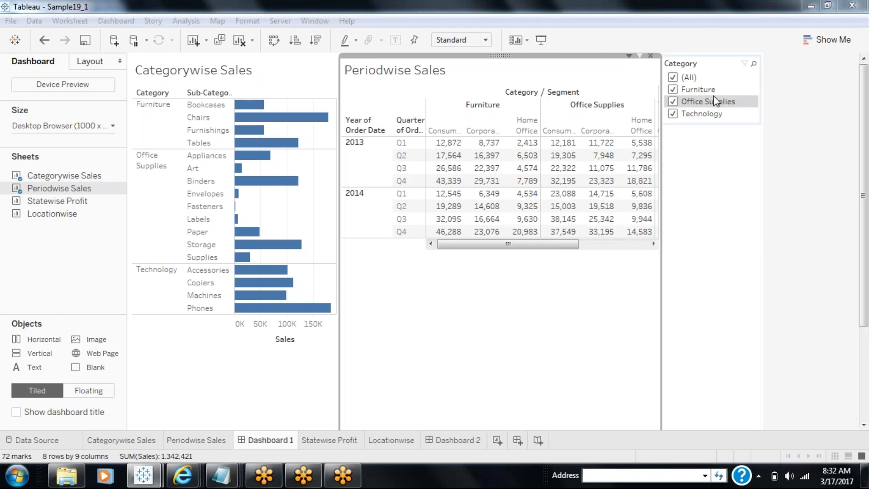
# Remove the Category filter card from Dashboard 1
pyautogui.click(736, 73)
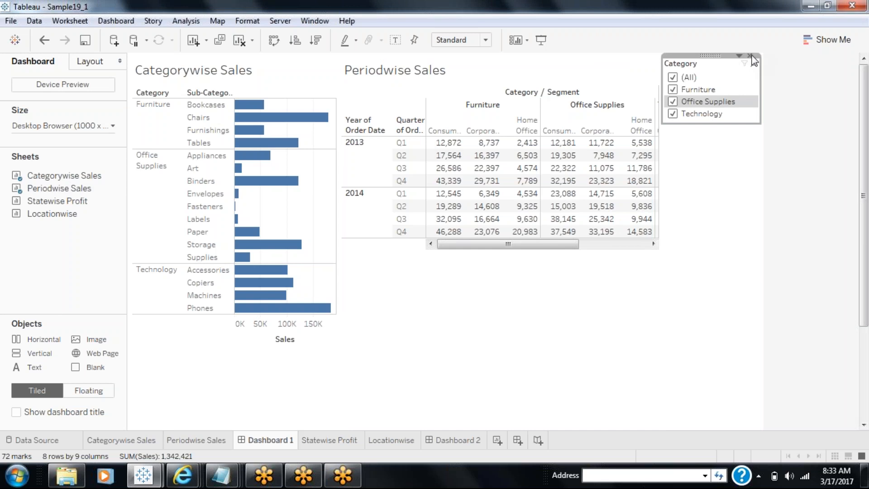
pyautogui.click(740, 56)
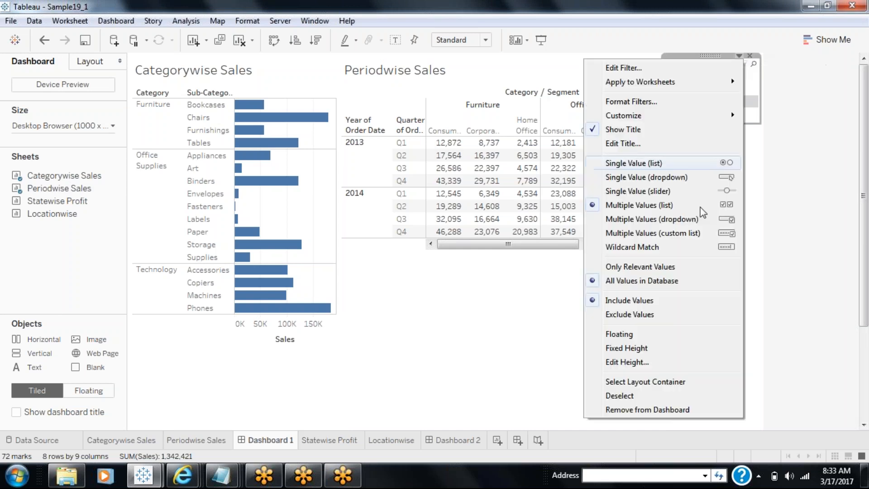
pyautogui.click(626, 411)
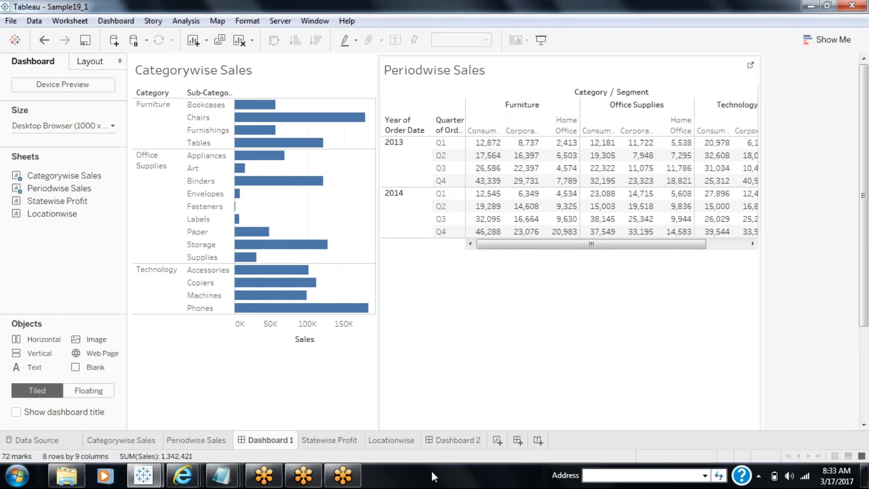
# Add a new worksheet named "Category Filter" and place the Category dimension on its rows
pyautogui.click(498, 441)
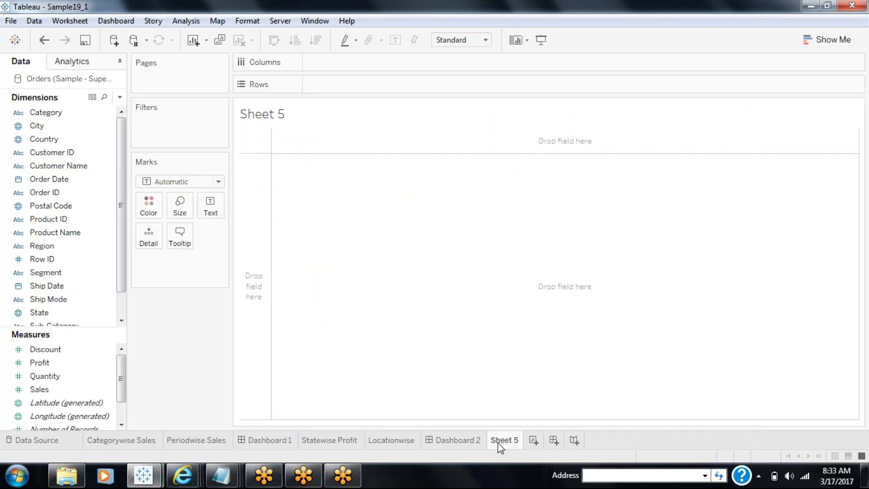
pyautogui.rightClick(500, 445)
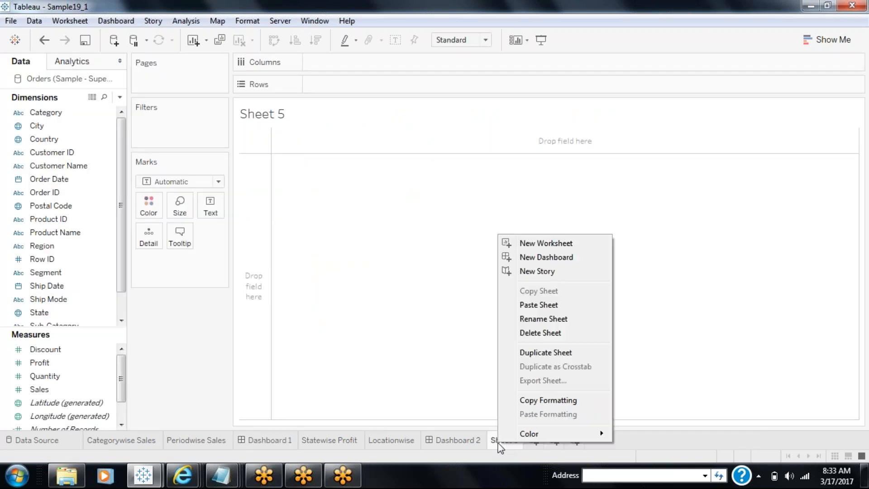
pyautogui.click(553, 319)
pyautogui.write('Category Filter')
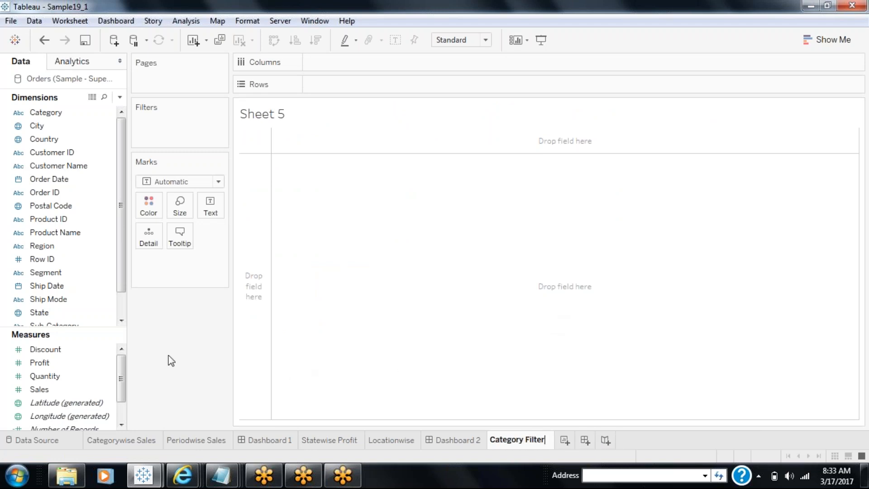
pyautogui.press('Return')
pyautogui.click(60, 116)
pyautogui.moveTo(61, 119); pyautogui.dragTo(357, 85)
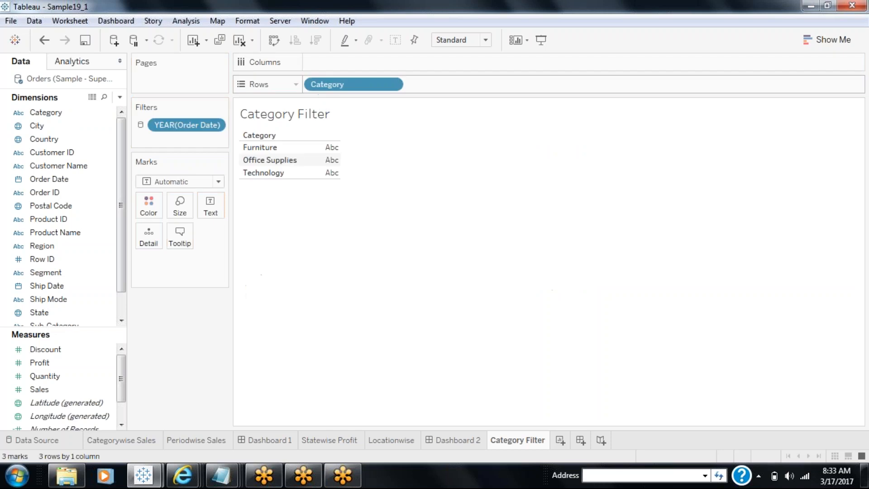
# Hide the title of the Category Filter worksheet and set its mark type to Shape
pyautogui.rightClick(294, 116)
pyautogui.click(324, 158)
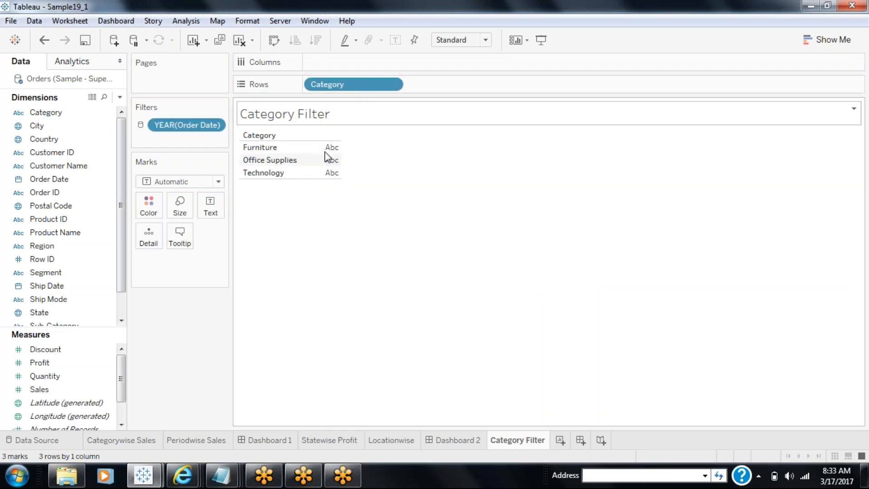
pyautogui.click(217, 181)
pyautogui.click(172, 274)
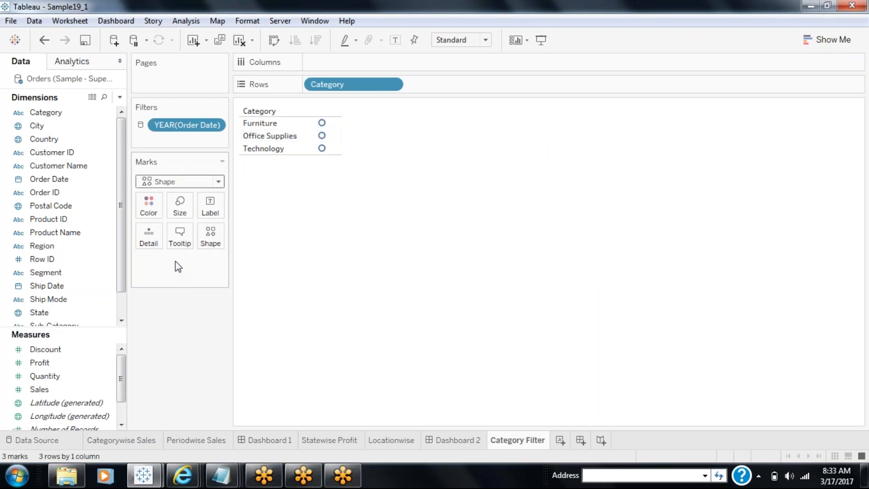
# Try the open square as the shape of the category marks and switch back to the open circle
pyautogui.moveTo(322, 136)
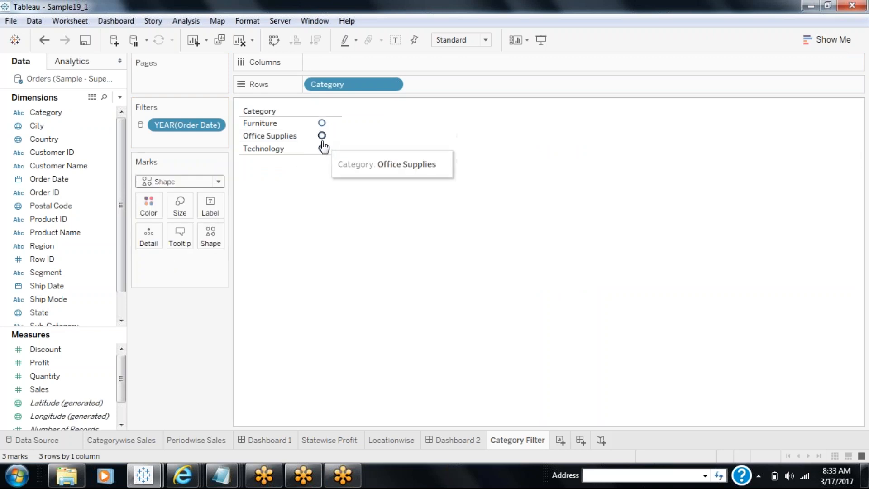
pyautogui.click(210, 236)
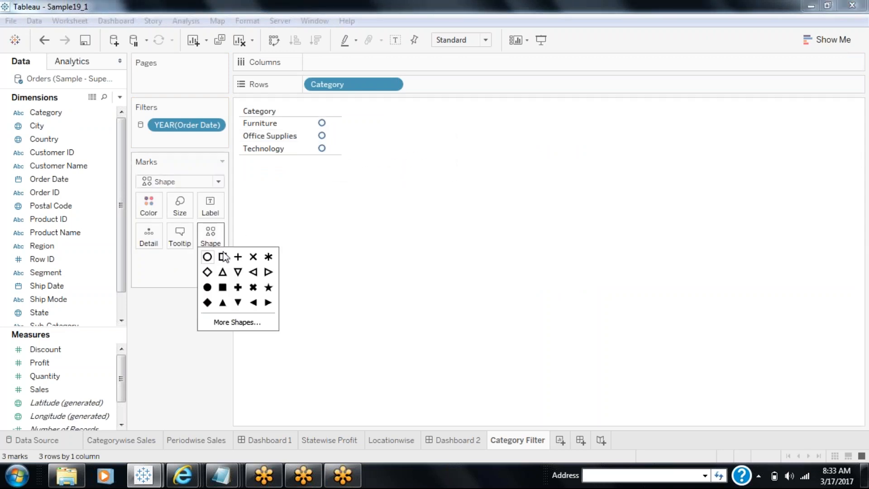
pyautogui.click(222, 257)
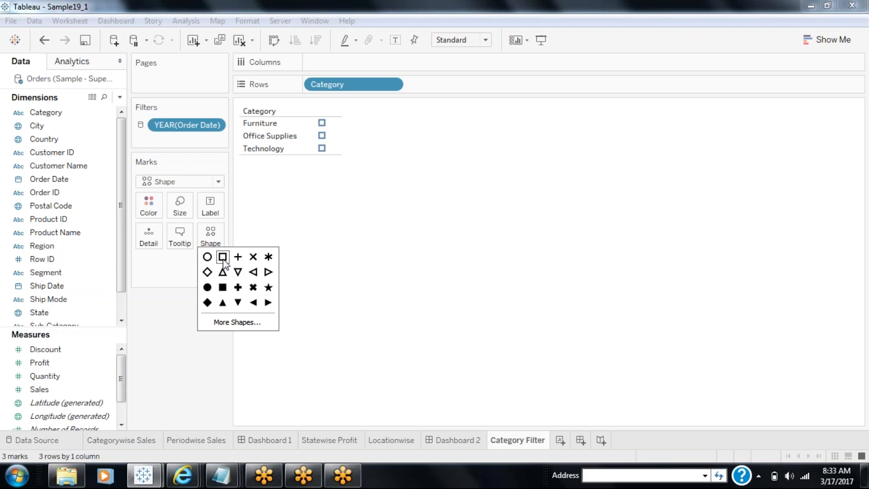
pyautogui.click(208, 257)
pyautogui.click(164, 348)
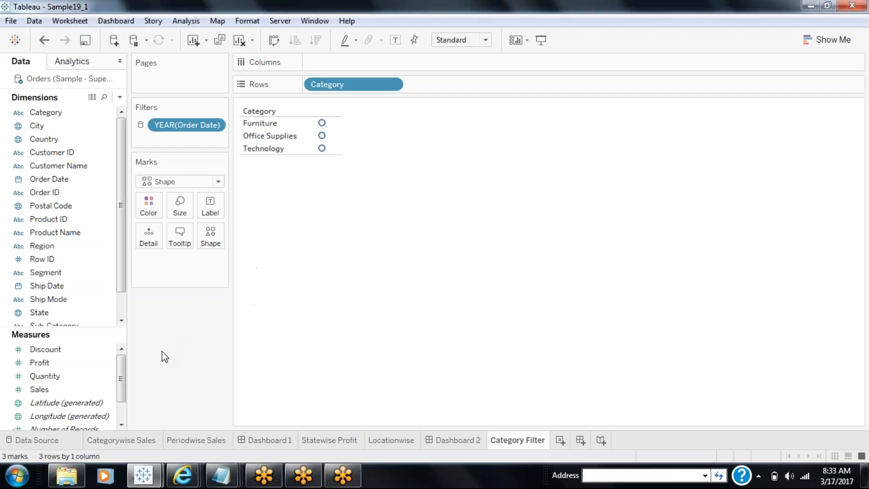
# Remove the YEAR(Order Date) filter from the Category Filter worksheet and look over Categorywise Sales, Periodwise Sales and Dashboard 1
pyautogui.moveTo(201, 133); pyautogui.dragTo(209, 320)
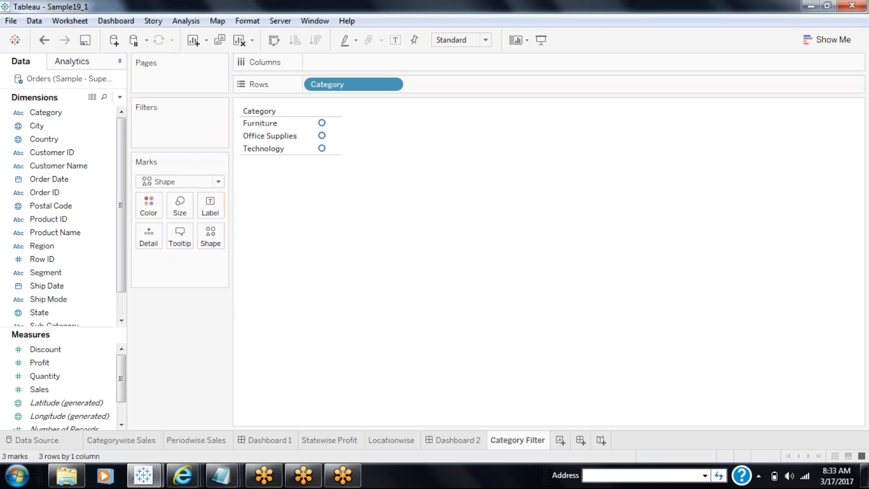
pyautogui.click(132, 439)
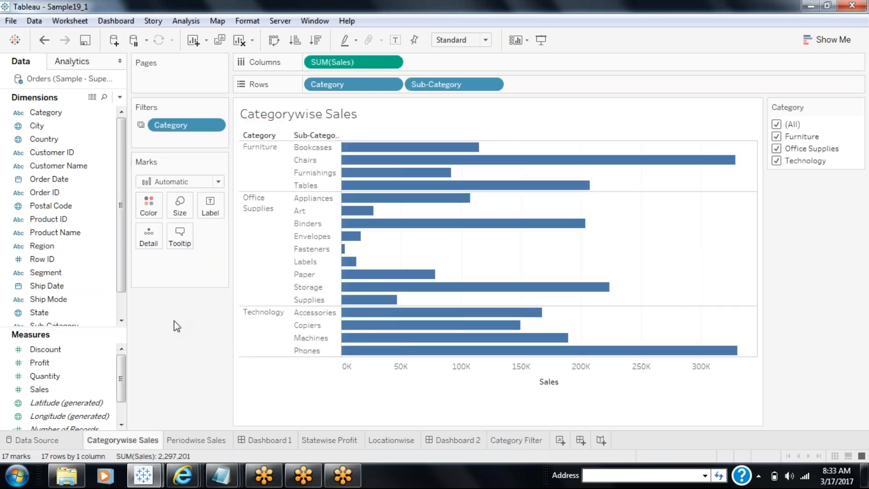
pyautogui.click(208, 438)
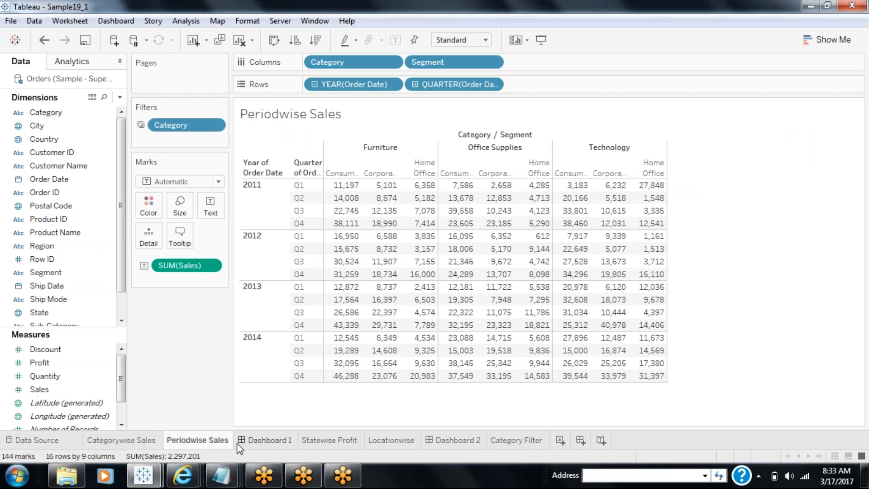
pyautogui.click(256, 441)
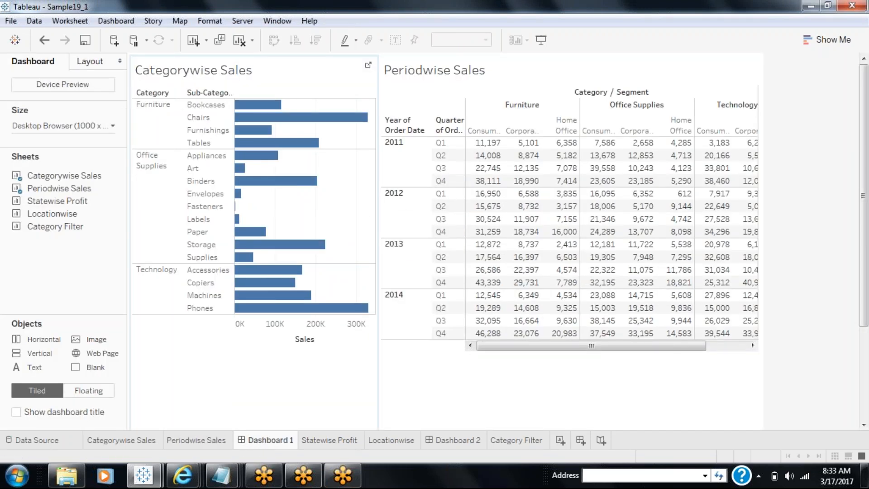
pyautogui.click(515, 440)
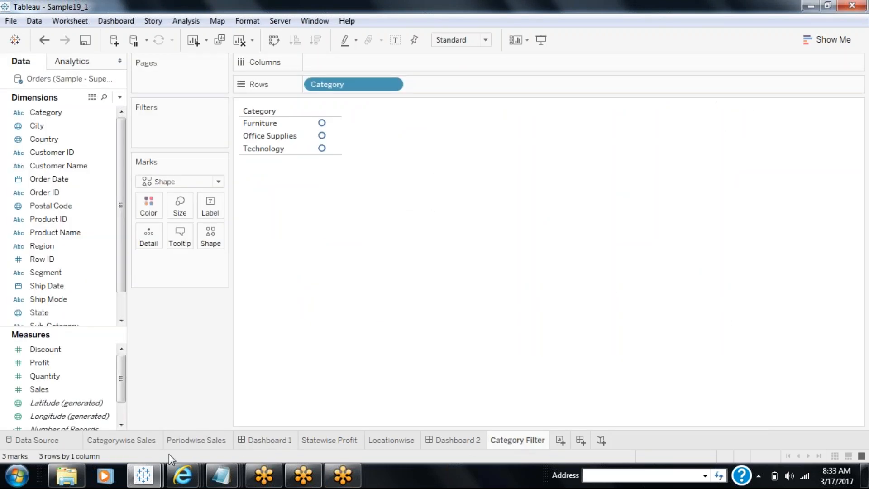
# Add the Category Filter sheet to Dashboard 1 and make it floating
pyautogui.click(284, 440)
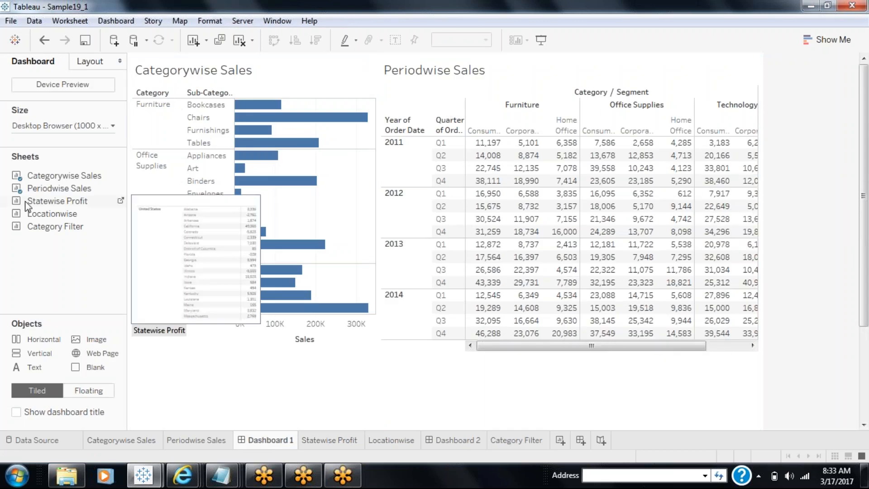
pyautogui.moveTo(43, 228); pyautogui.dragTo(700, 340)
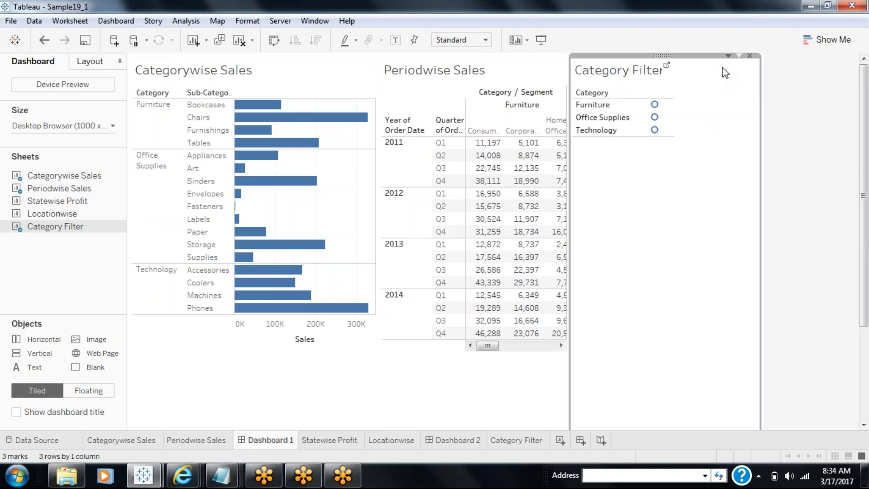
pyautogui.click(727, 56)
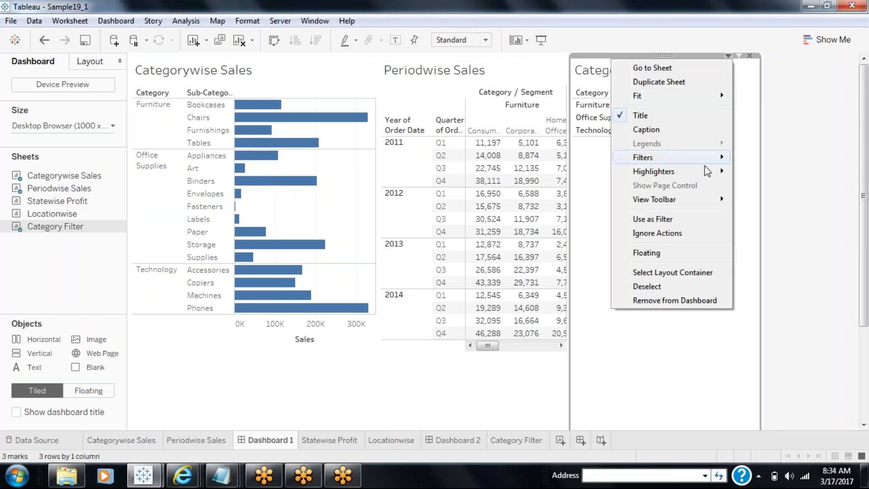
pyautogui.click(647, 252)
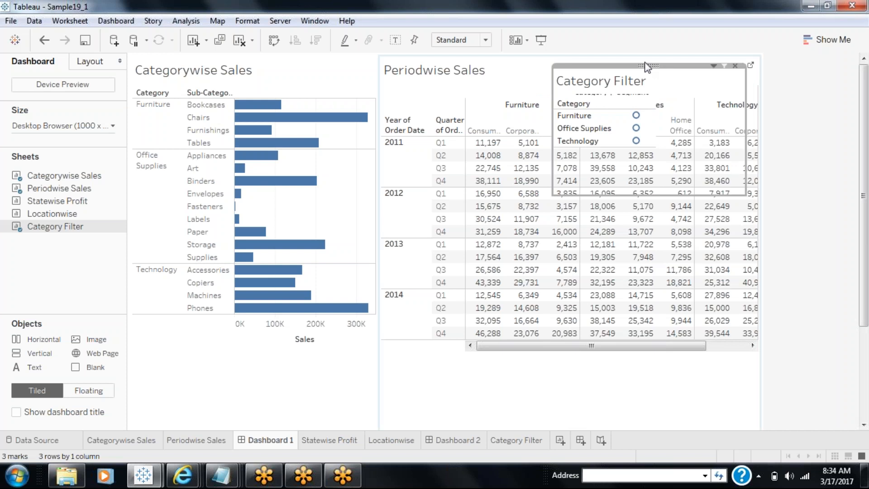
# Move the floating Category Filter beneath the Categorywise Sales bars and hide its title on the dashboard
pyautogui.moveTo(644, 66); pyautogui.dragTo(221, 316)
pyautogui.rightClick(194, 339)
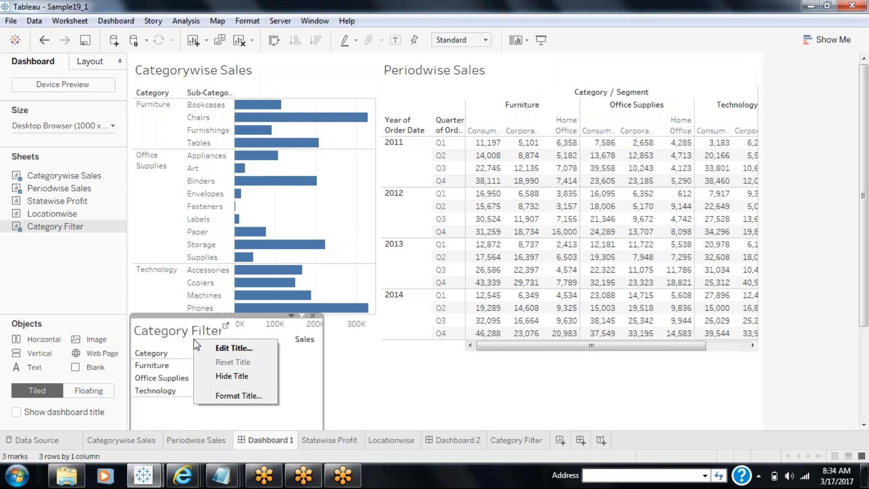
pyautogui.click(225, 373)
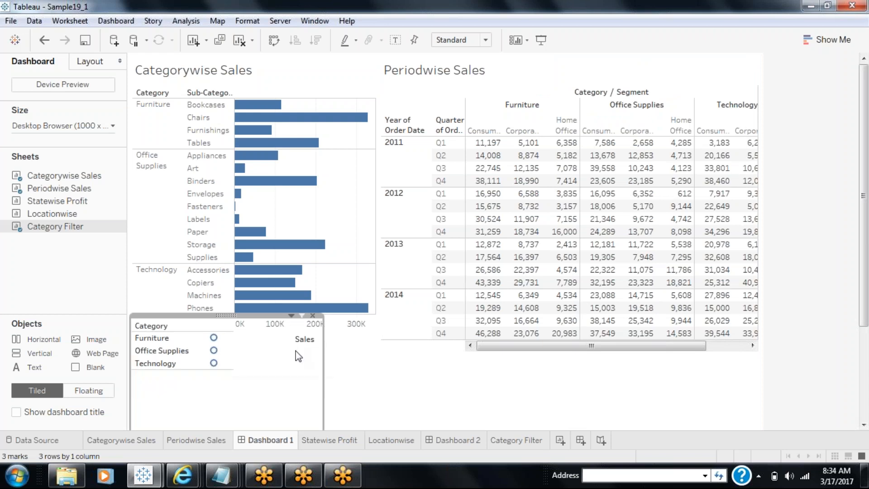
# Shrink the floating Category Filter to fit its three categories and place it below the right end of the Periodwise Sales table
pyautogui.moveTo(233, 313); pyautogui.dragTo(459, 172)
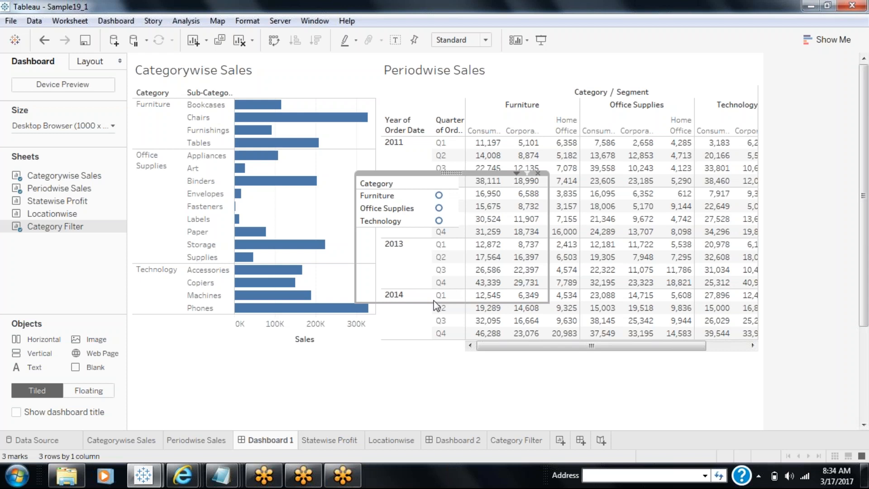
pyautogui.moveTo(434, 301); pyautogui.dragTo(431, 230)
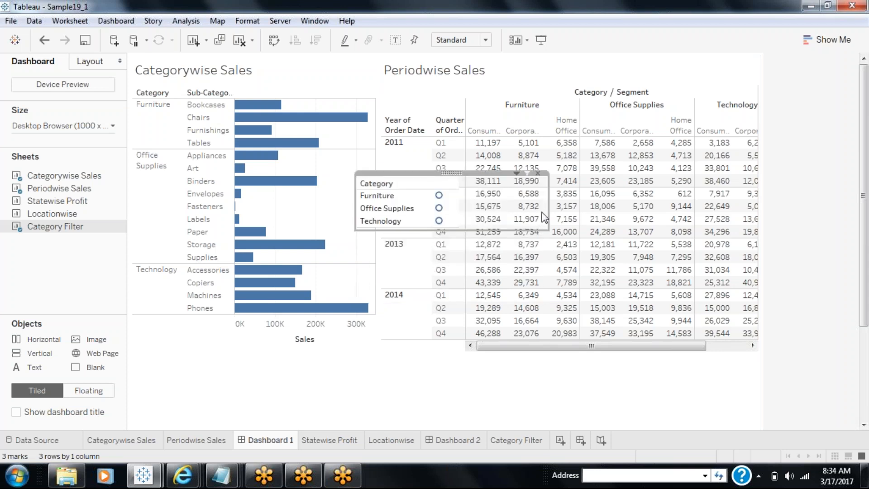
pyautogui.moveTo(547, 211); pyautogui.dragTo(461, 210)
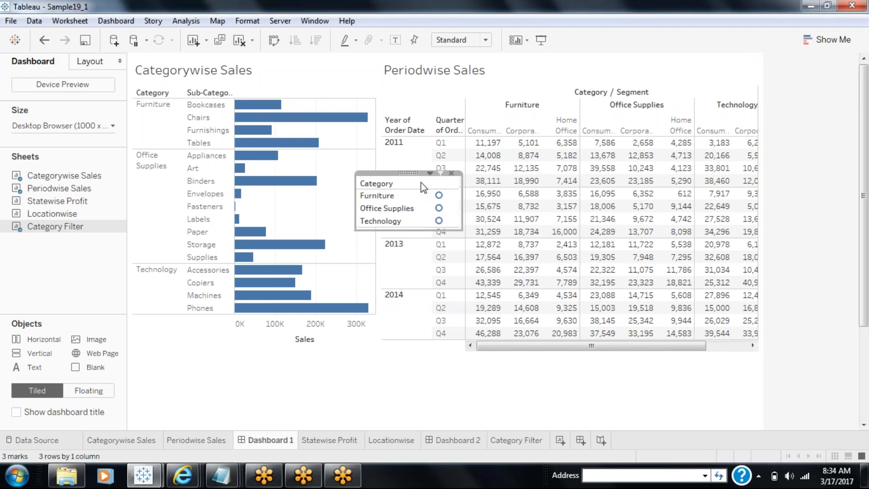
pyautogui.moveTo(408, 172); pyautogui.dragTo(705, 351)
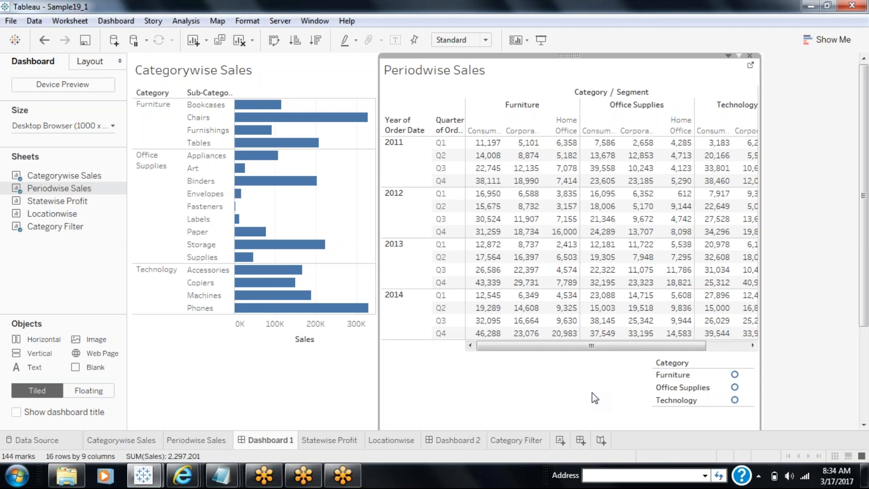
# Test the Category Filter with Furniture and Office Supplies selected, and review the workbook's actions from the Categorywise Sales sheet
pyautogui.click(735, 377)
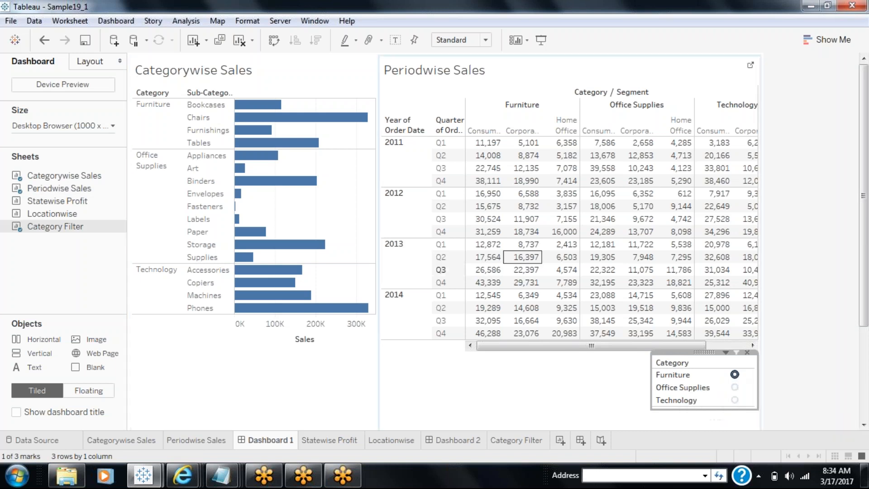
pyautogui.keyDown('ctrl'); pyautogui.click(735, 388); pyautogui.keyUp('ctrl')
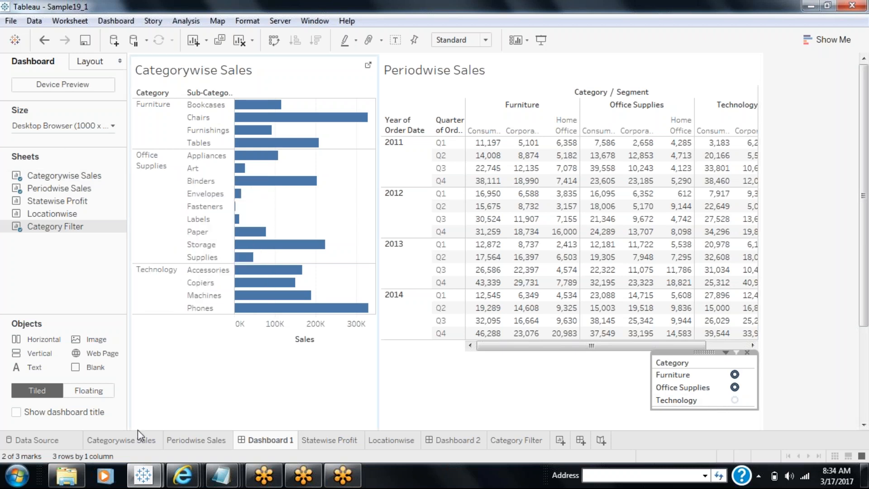
pyautogui.click(132, 440)
pyautogui.click(85, 21)
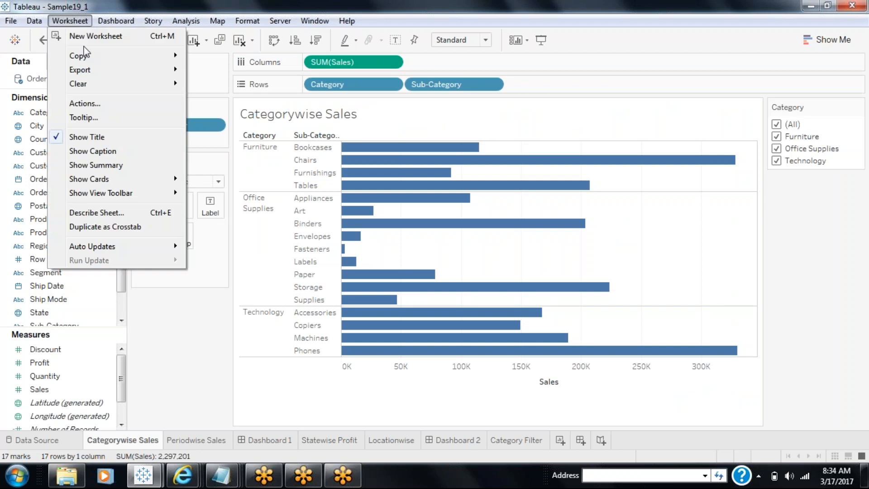
pyautogui.click(85, 103)
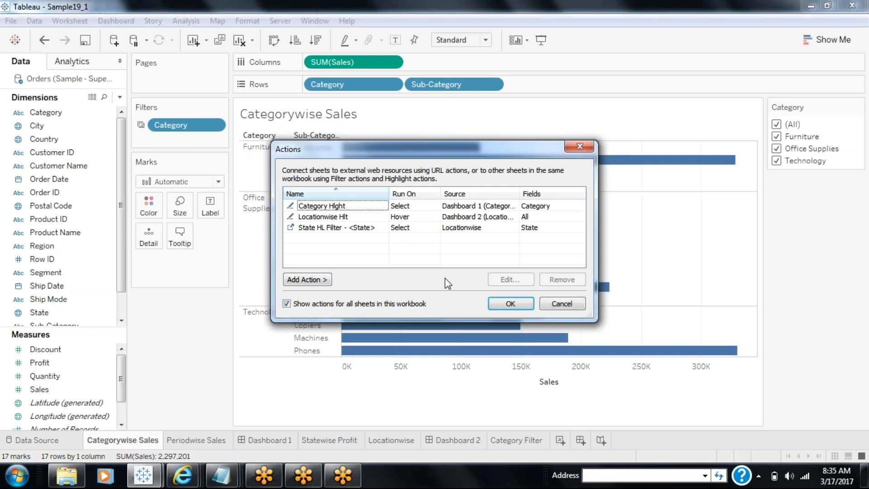
pyautogui.click(510, 304)
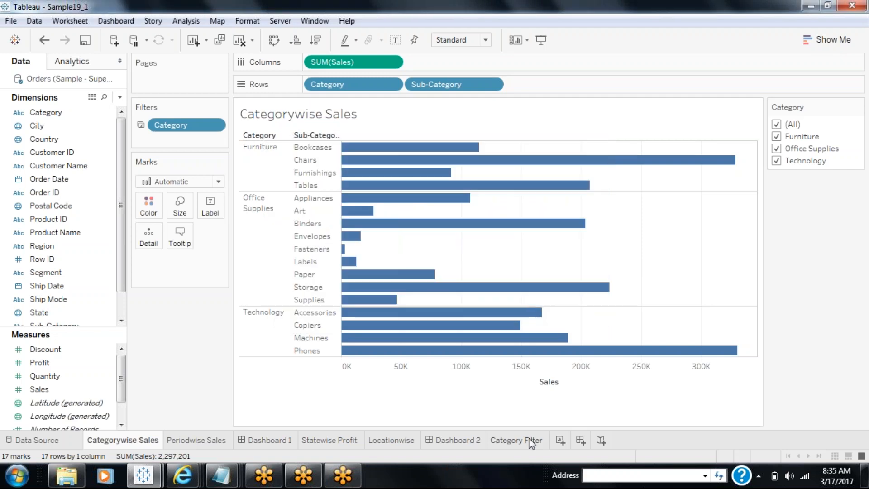
# Set the floating Category Filter on Dashboard 1 to be used as a filter for the other views
pyautogui.click(285, 441)
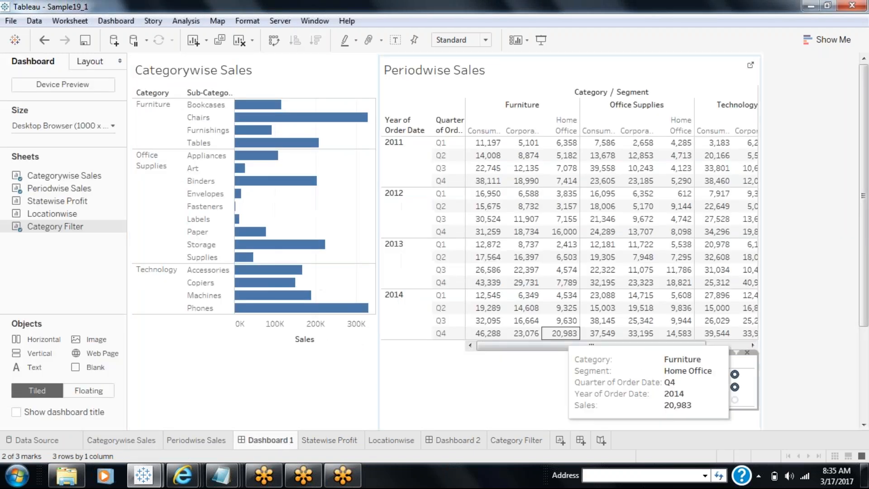
pyautogui.click(726, 352)
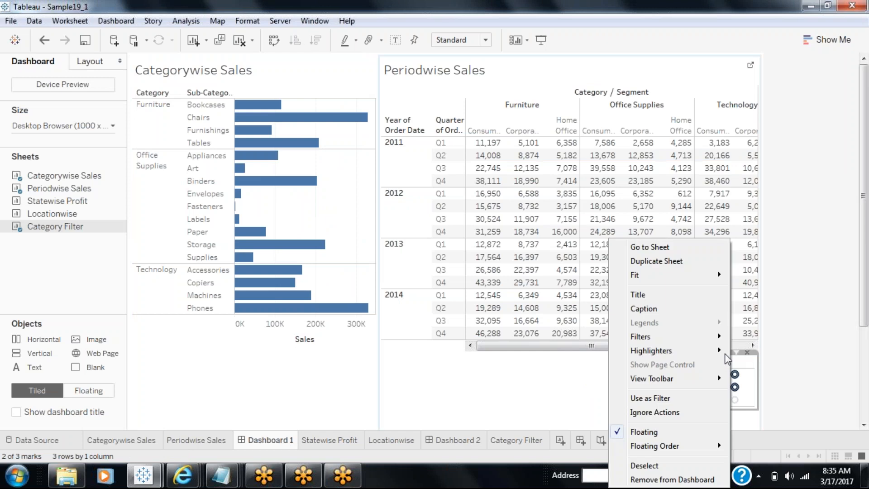
pyautogui.moveTo(703, 351)
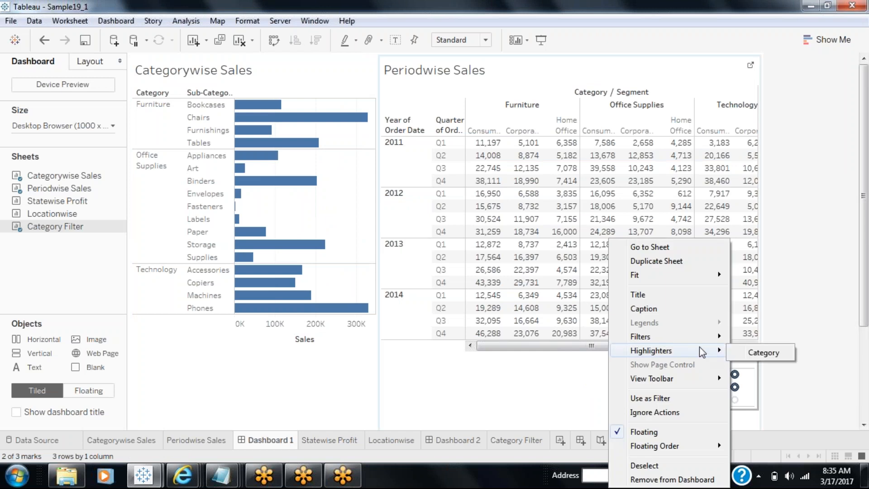
pyautogui.click(664, 398)
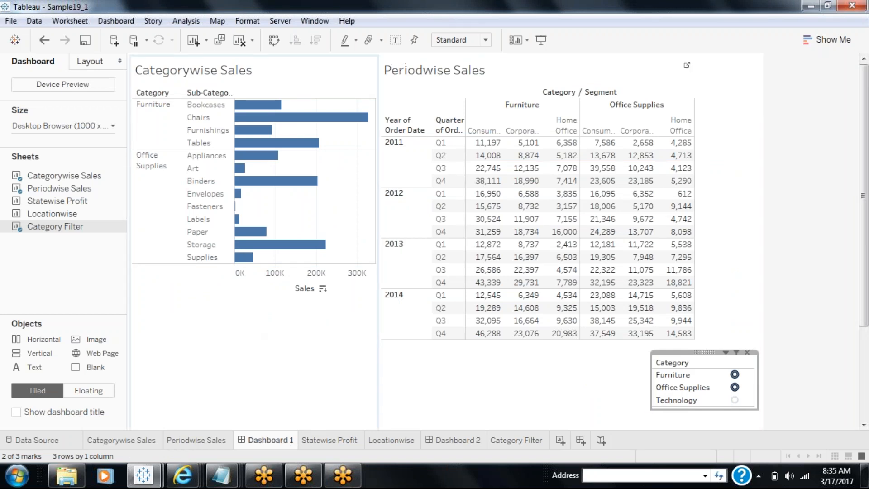
# Filter the dashboard to Technology with the Category Filter and add Office Supplies to the selection
pyautogui.click(734, 400)
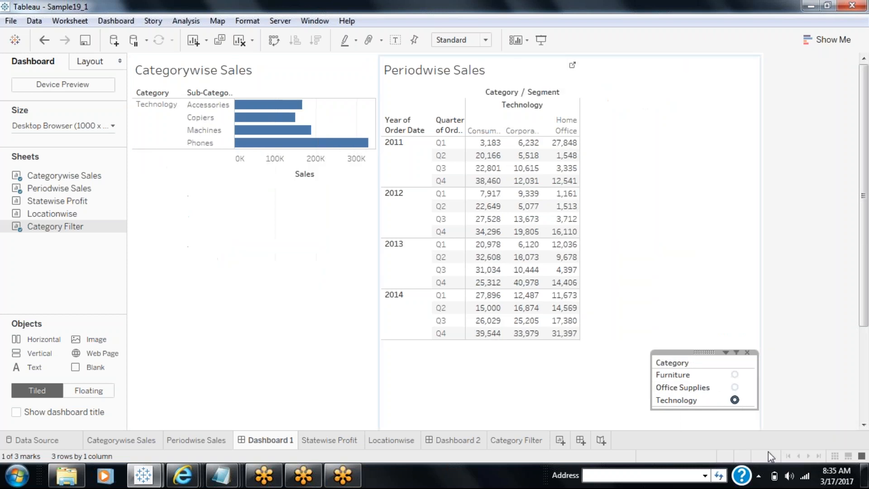
pyautogui.keyDown('ctrl'); pyautogui.click(734, 388); pyautogui.keyUp('ctrl')
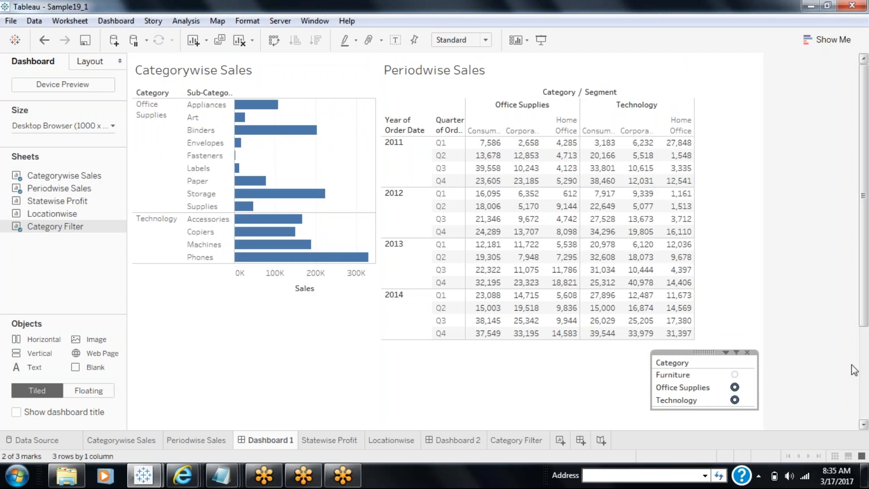
pyautogui.click(271, 378)
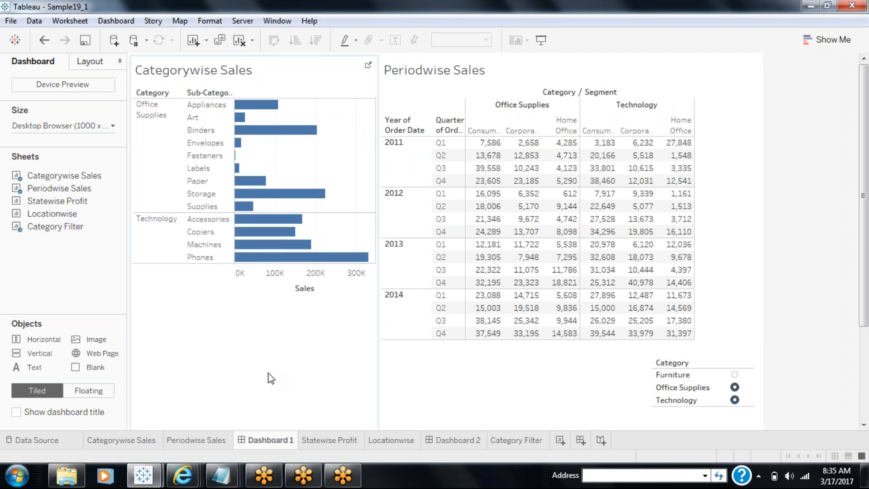
# Rename the generated filter action of Dashboard 1 to Category Filter in the workbook's actions
pyautogui.click(132, 441)
pyautogui.click(69, 21)
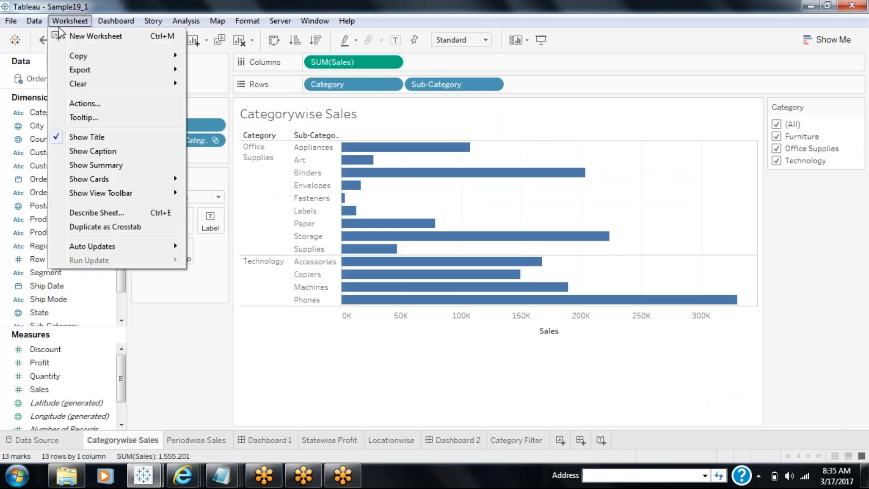
pyautogui.click(93, 103)
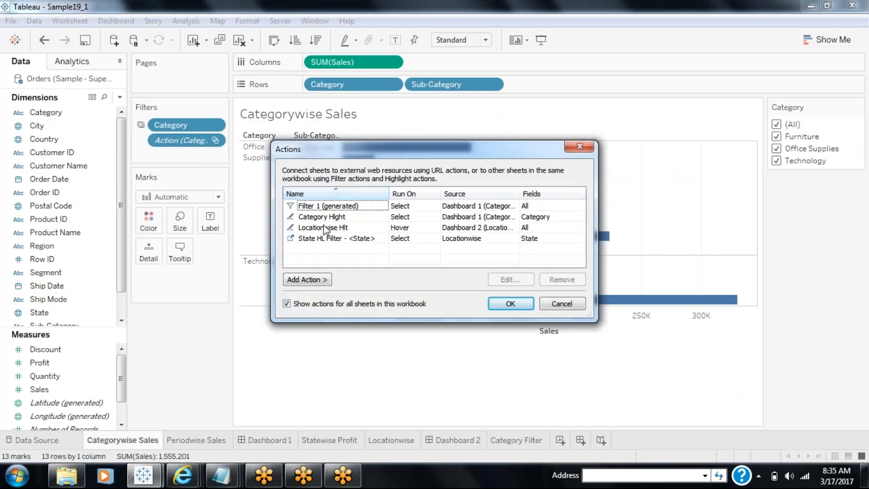
pyautogui.click(337, 208)
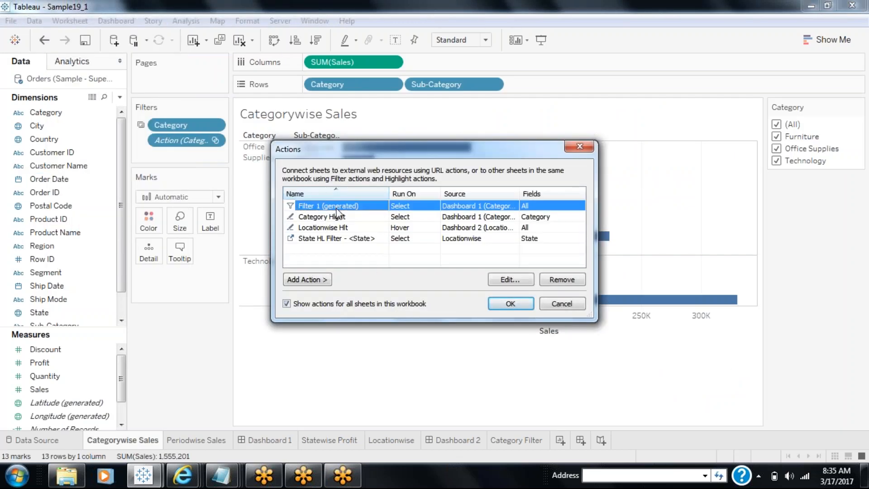
pyautogui.click(510, 281)
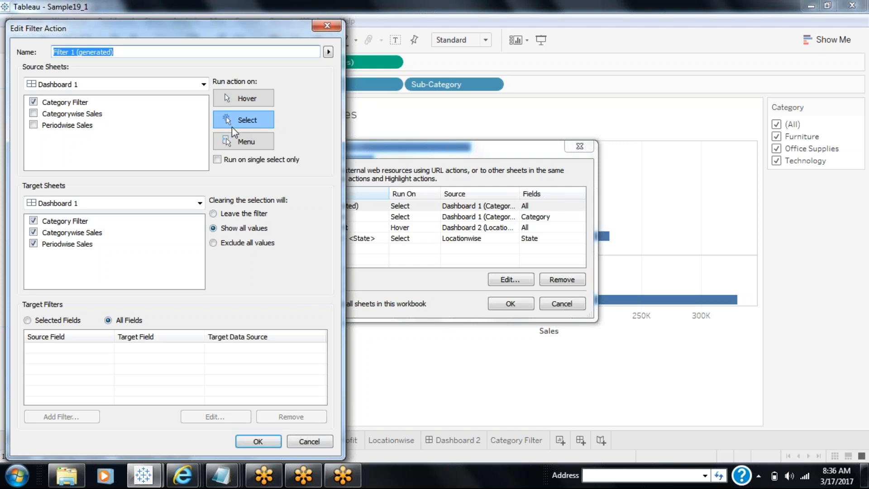
pyautogui.write('Category Filter')
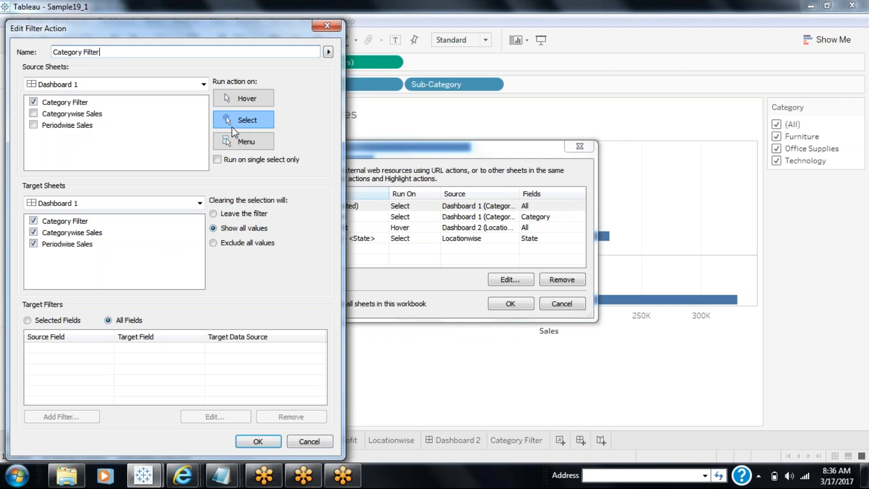
pyautogui.click(262, 440)
pyautogui.click(521, 301)
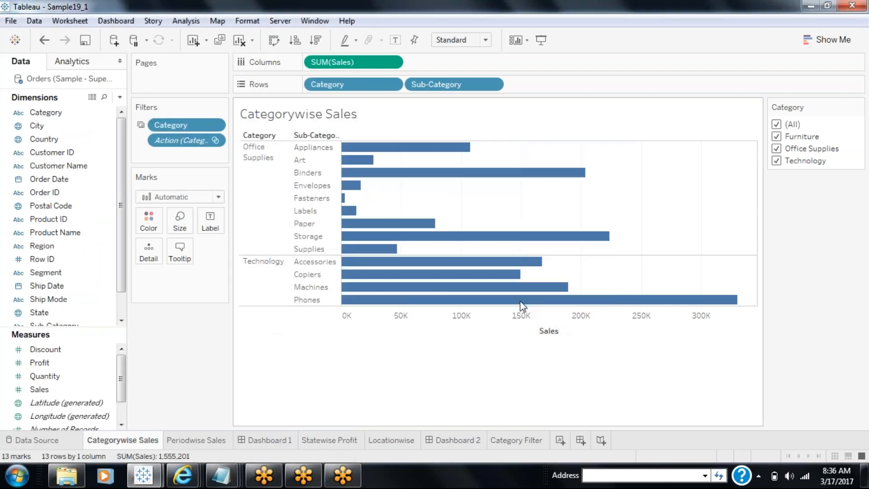
# Add a new worksheet and create a calculated field named Fwd that contains only an empty string in quotation marks
pyautogui.click(290, 440)
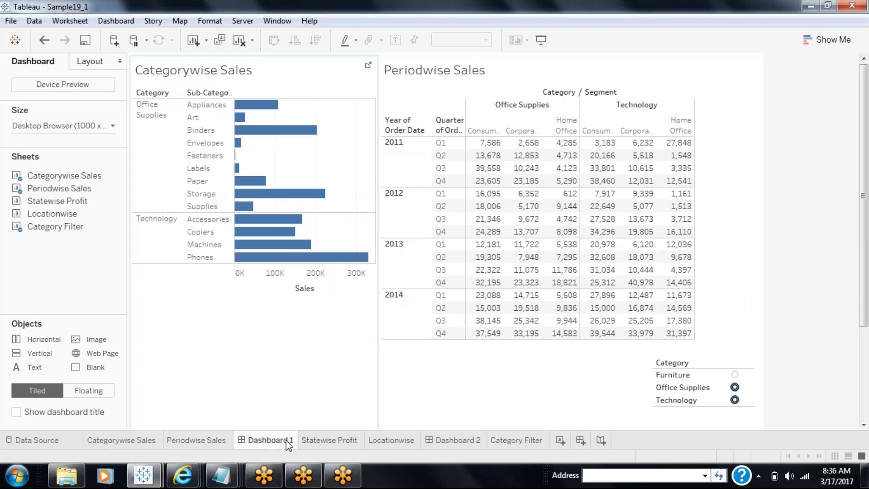
pyautogui.click(445, 440)
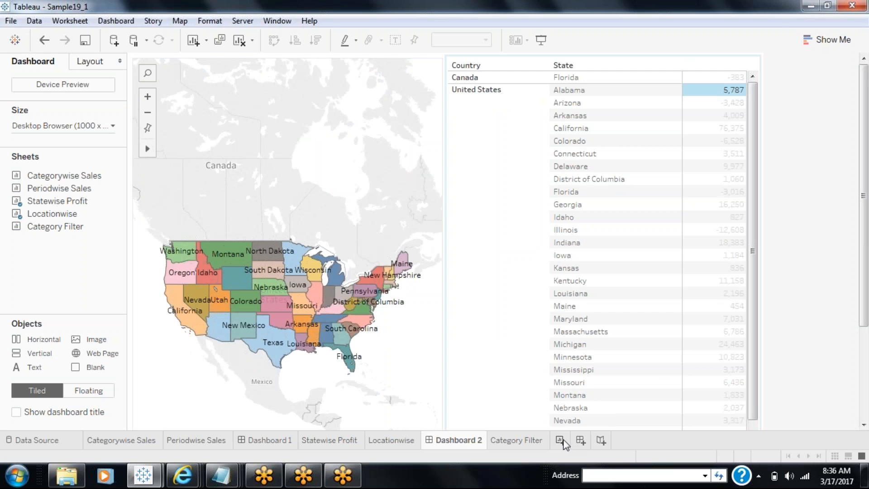
pyautogui.click(563, 443)
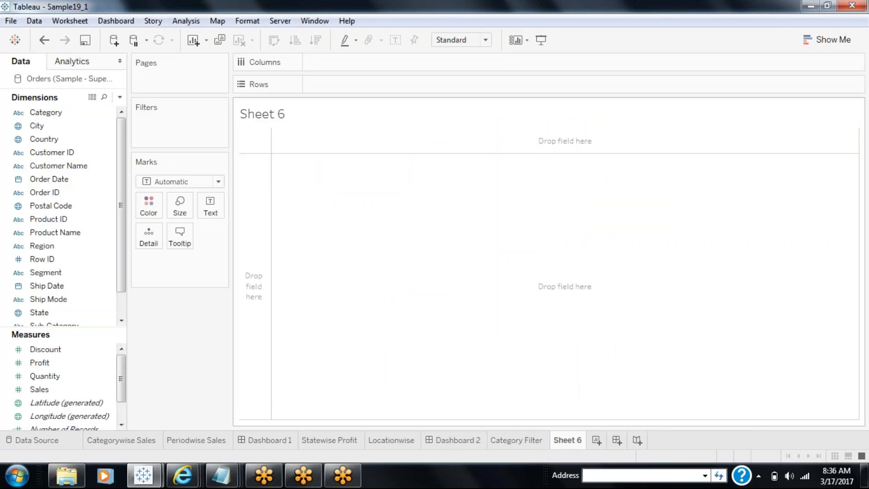
pyautogui.click(119, 98)
pyautogui.click(114, 111)
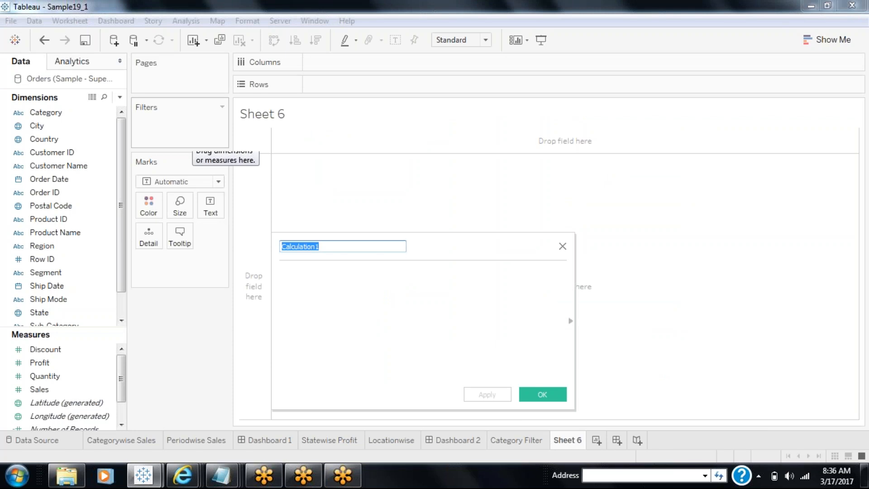
pyautogui.write('Fwd')
pyautogui.click(373, 276)
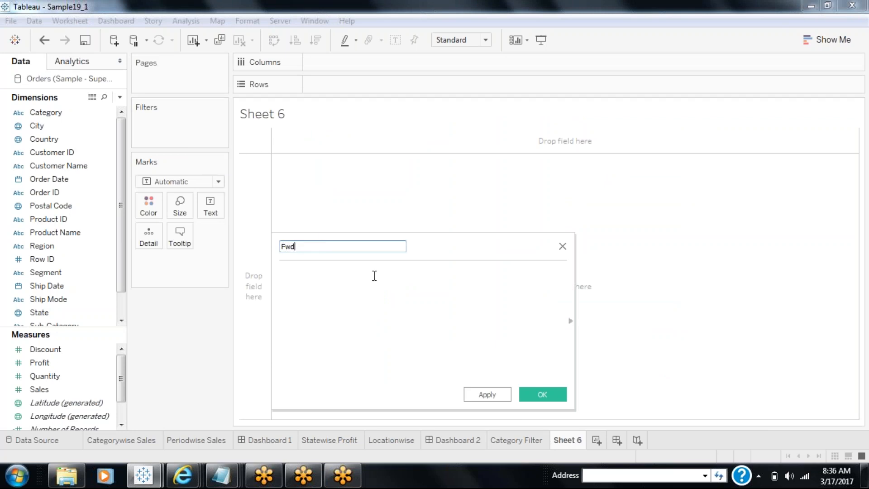
pyautogui.write('""')
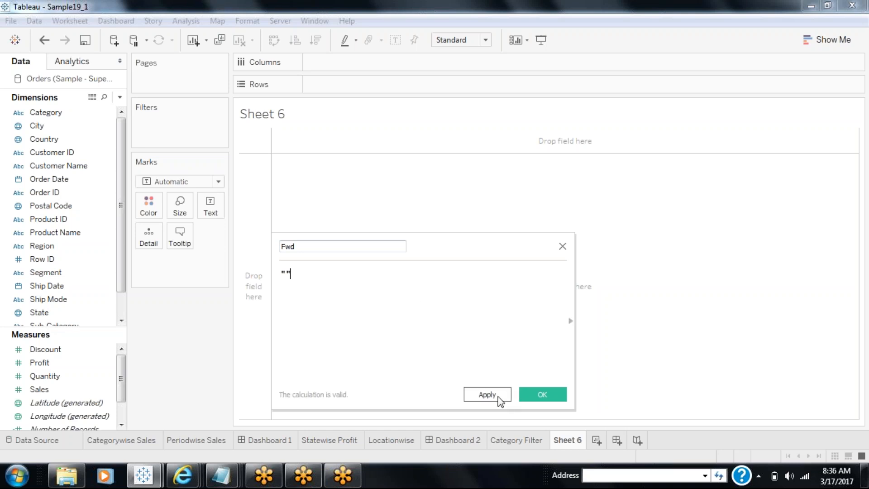
pyautogui.click(538, 395)
# Place the Fwd field on the rows of the new sheet and set the mark type to Shape
pyautogui.click(62, 181)
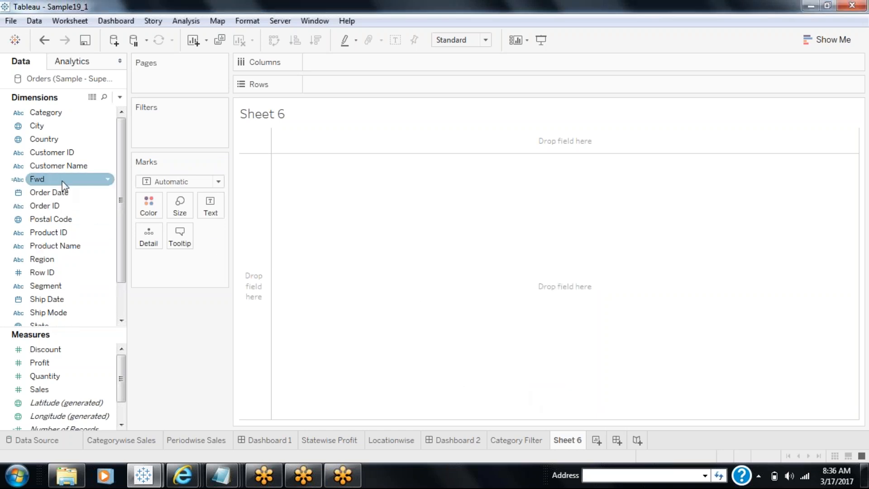
pyautogui.moveTo(59, 178)
pyautogui.mouseDown()
pyautogui.moveTo(332, 97)
pyautogui.moveTo(317, 85)
pyautogui.mouseUp()
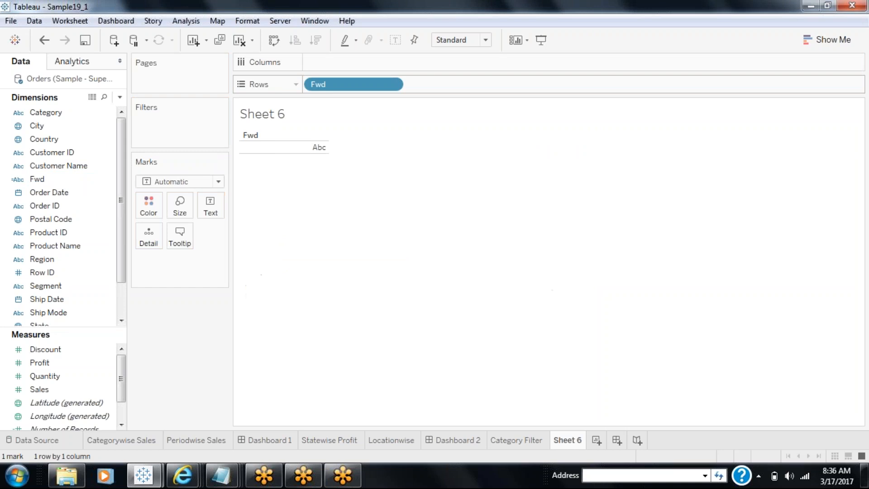
pyautogui.click(218, 181)
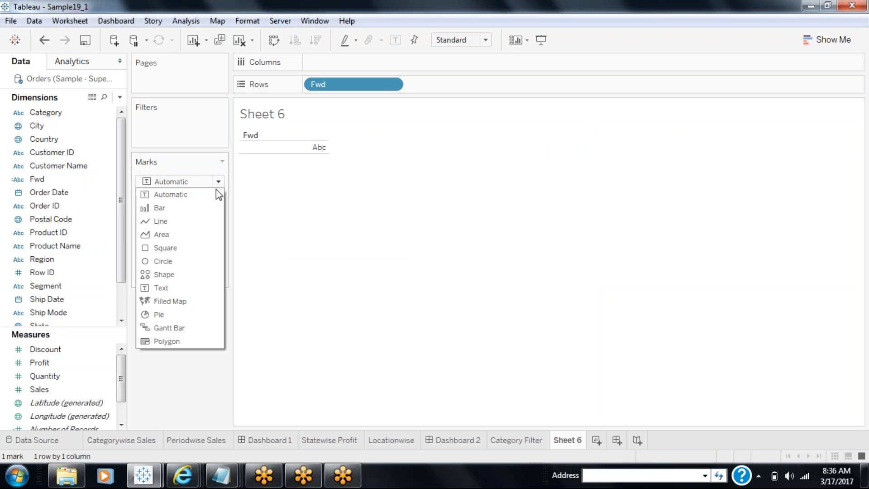
pyautogui.click(164, 275)
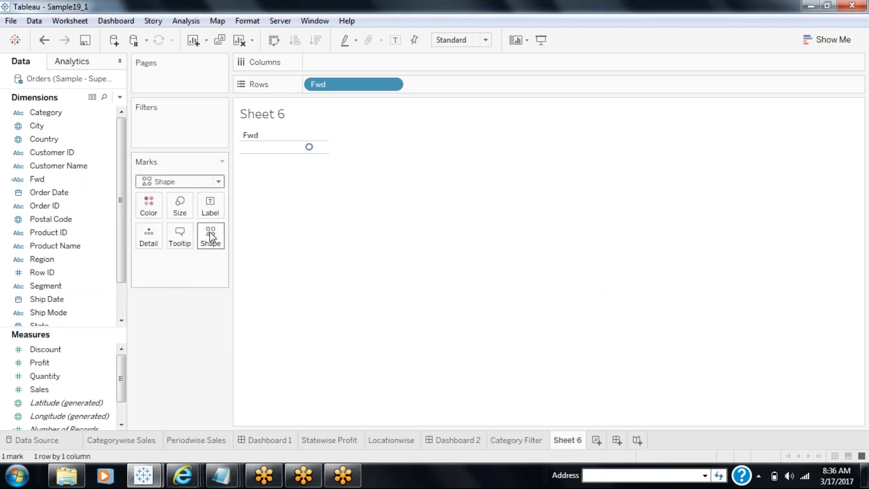
# Assign the green circled right arrow from the Arrows shape palette to the mark
pyautogui.click(210, 234)
pyautogui.click(235, 321)
pyautogui.click(459, 358)
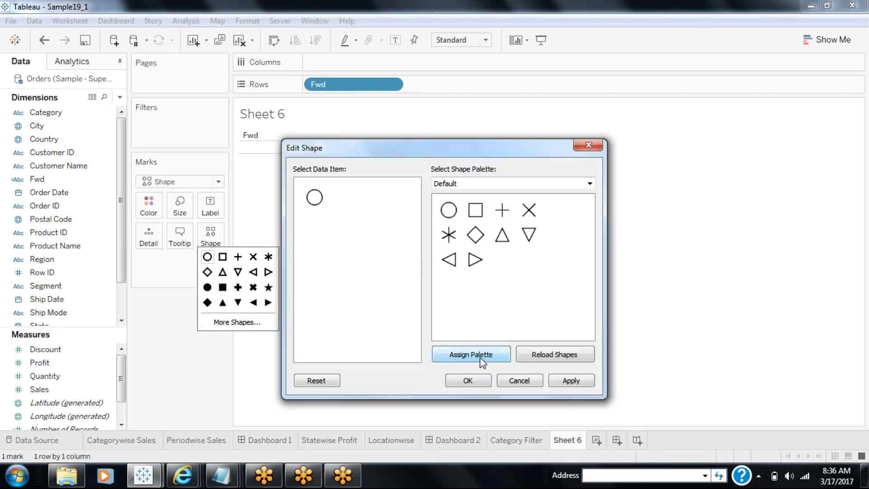
pyautogui.click(505, 183)
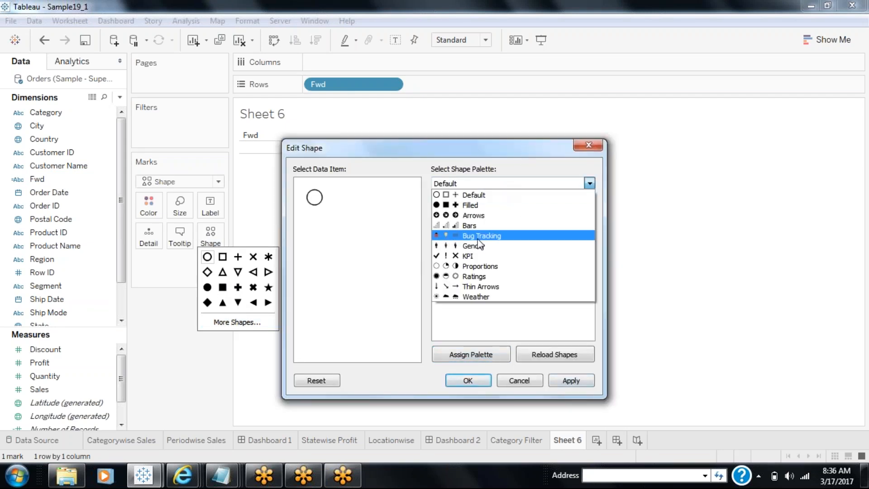
pyautogui.click(473, 216)
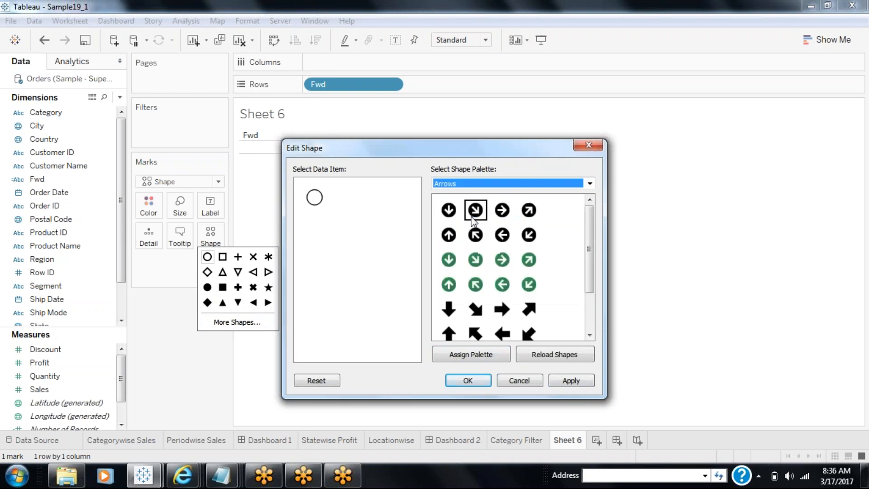
pyautogui.click(502, 261)
pyautogui.click(570, 381)
pyautogui.click(468, 381)
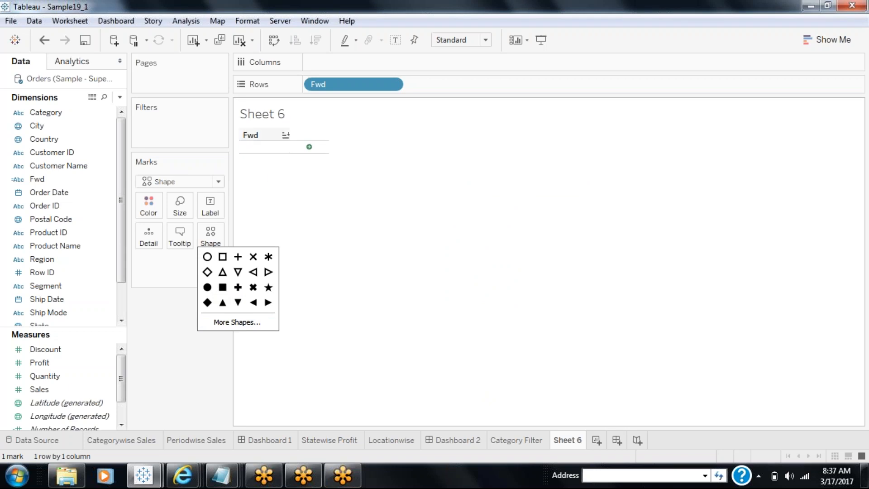
# Hide the Fwd row field label and resize the cell so the arrow is larger and the column narrower
pyautogui.rightClick(284, 138)
pyautogui.click(324, 274)
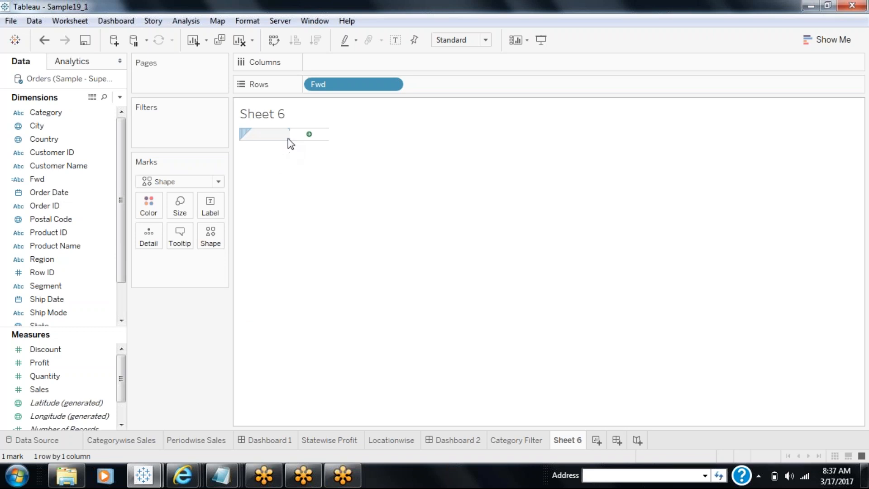
pyautogui.moveTo(254, 136); pyautogui.dragTo(272, 162)
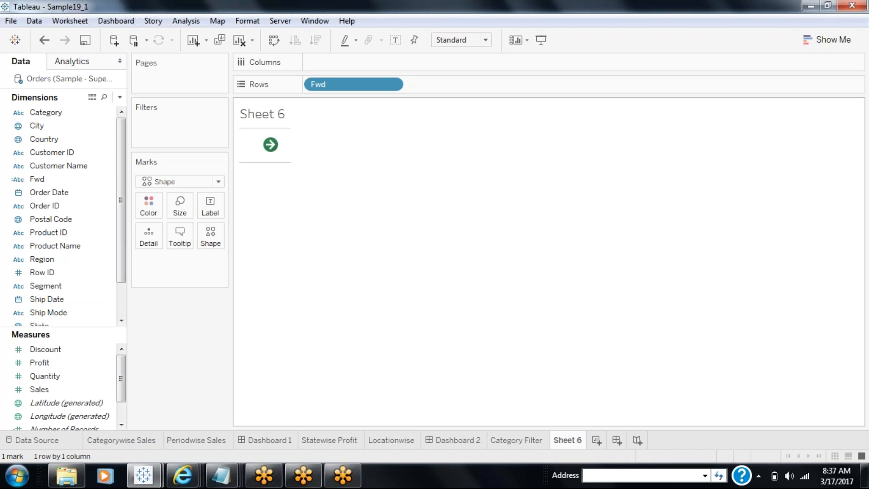
# Hide the arrow worksheet's title and rename the sheet as FwdFilter
pyautogui.rightClick(284, 115)
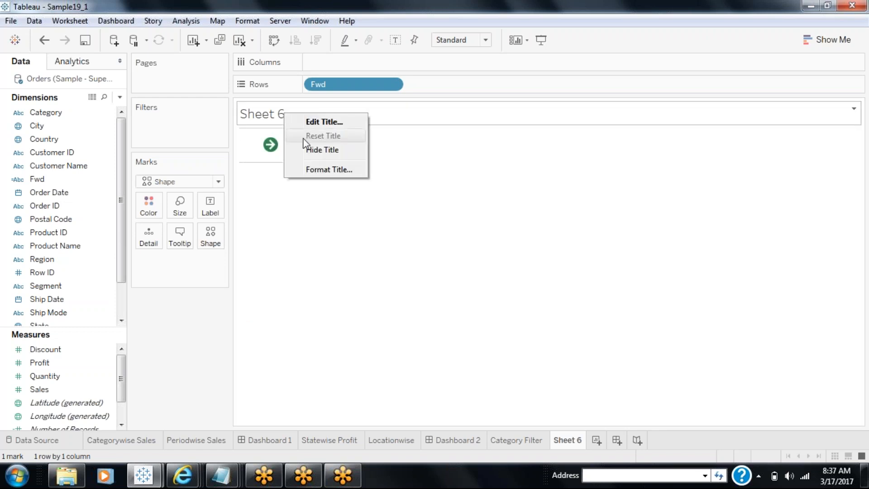
pyautogui.click(307, 150)
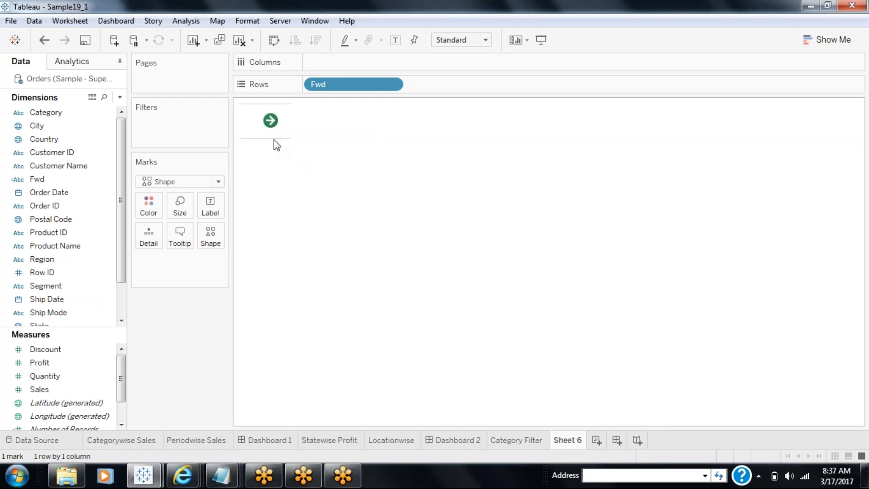
pyautogui.rightClick(562, 441)
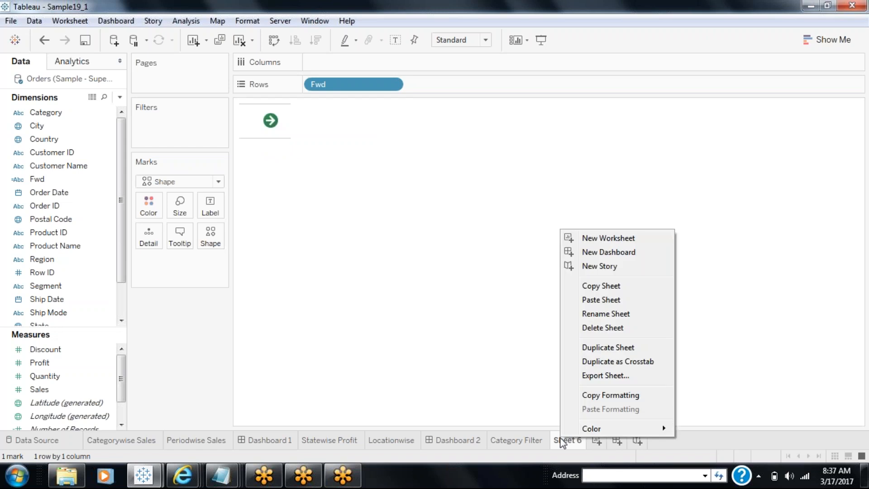
pyautogui.click(596, 316)
pyautogui.write('f')
pyautogui.press('BackSpace')
pyautogui.write('Fw')
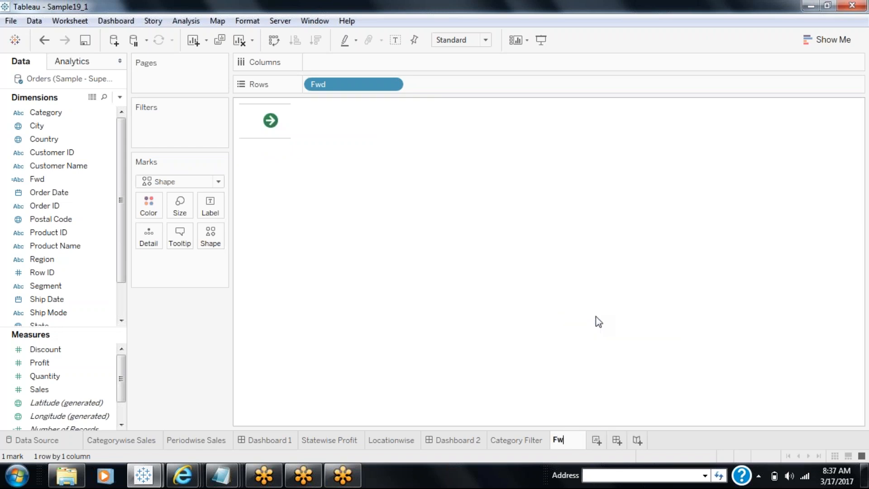
pyautogui.write('dFilter')
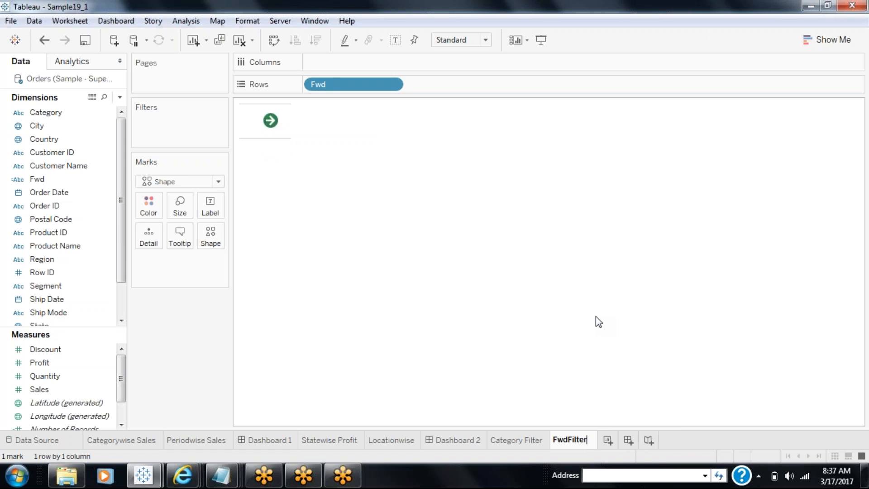
# Add the FwdFilter sheet to Dashboard 1 as a floating object and place it below the Categorywise Sales chart
pyautogui.click(279, 439)
pyautogui.moveTo(55, 245)
pyautogui.moveTo(56, 246); pyautogui.dragTo(190, 393)
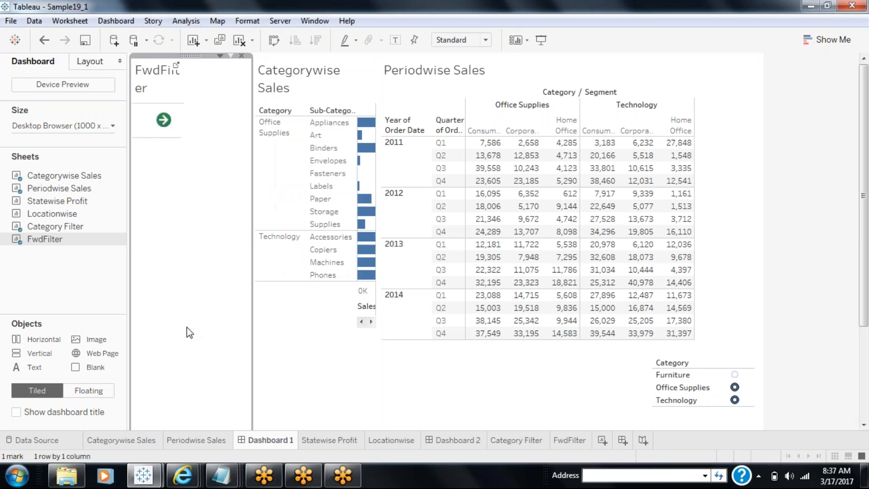
pyautogui.click(220, 56)
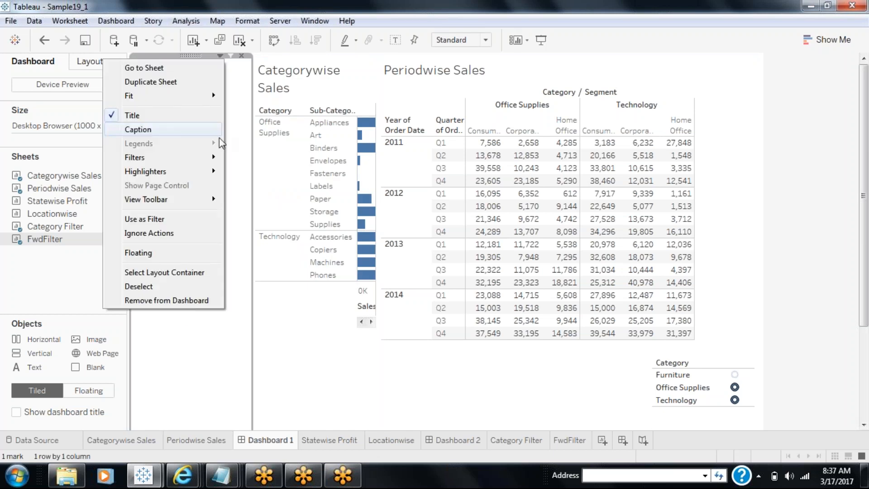
pyautogui.click(140, 253)
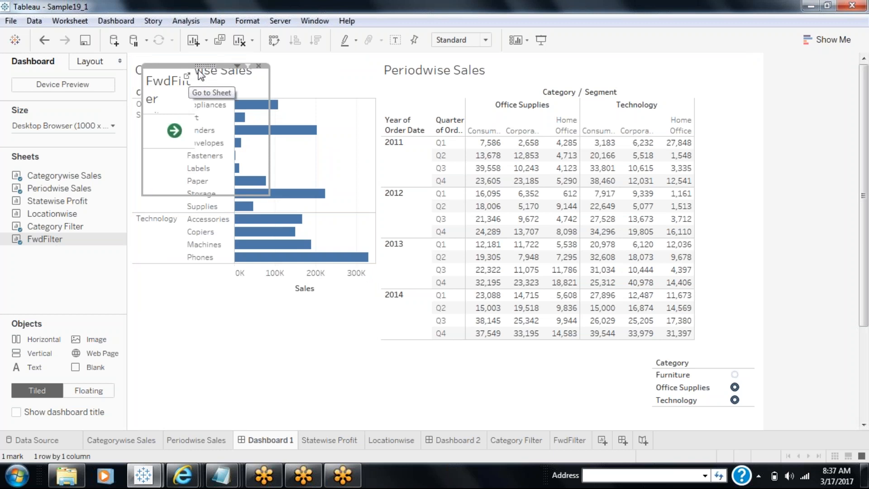
pyautogui.moveTo(201, 75); pyautogui.dragTo(225, 301)
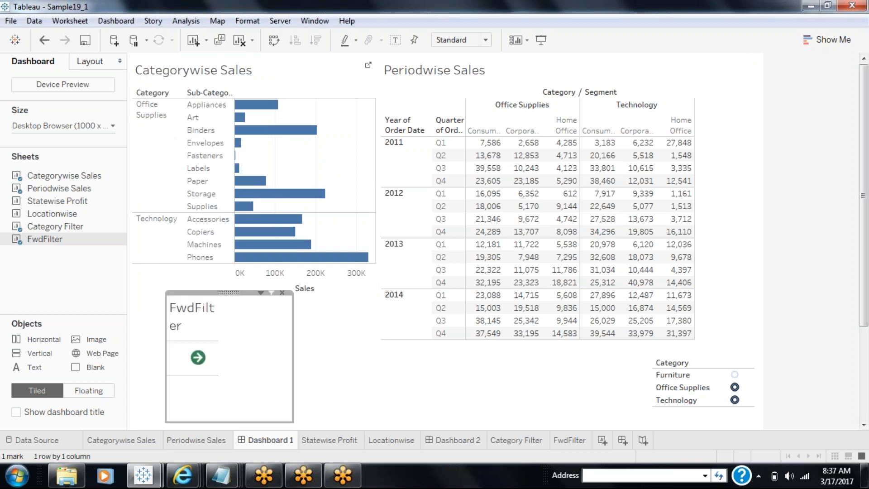
# Hide the floating FwdFilter's title, shrink it to fit the arrow, and move it just above the Category Filter
pyautogui.rightClick(211, 309)
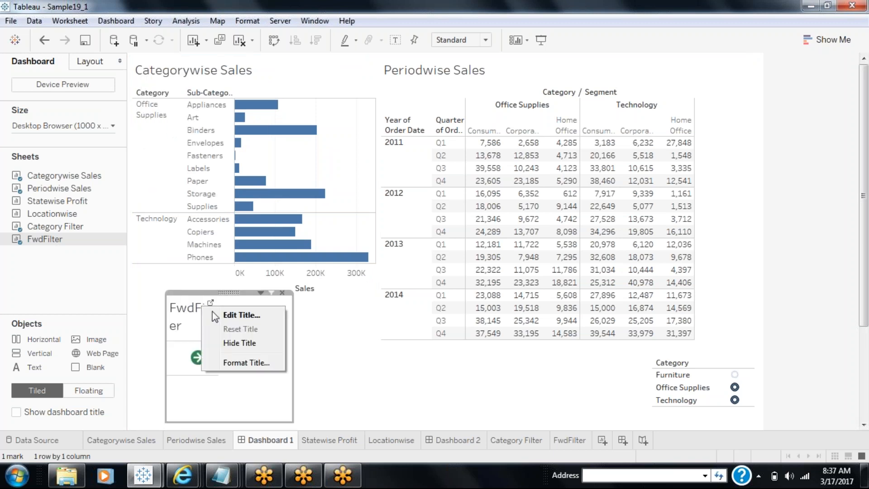
pyautogui.click(235, 344)
pyautogui.moveTo(241, 421); pyautogui.dragTo(232, 334)
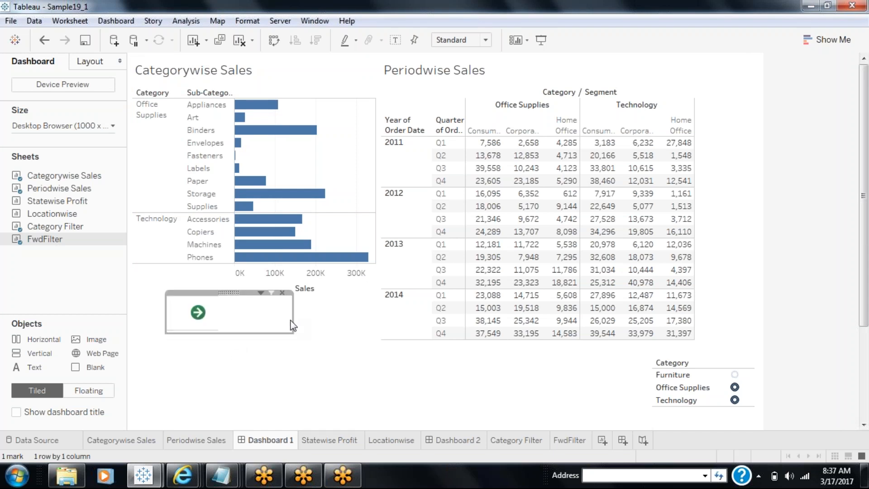
pyautogui.moveTo(294, 325); pyautogui.dragTo(729, 314)
# Filter the dashboard to Office Supplies and move the floating Category Filter below the boundary between the two sales views
pyautogui.click(683, 387)
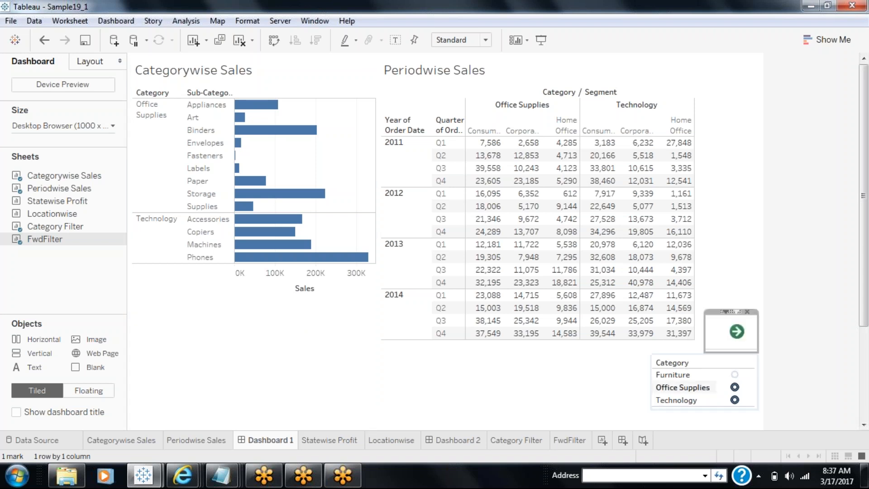
pyautogui.moveTo(696, 350); pyautogui.dragTo(373, 374)
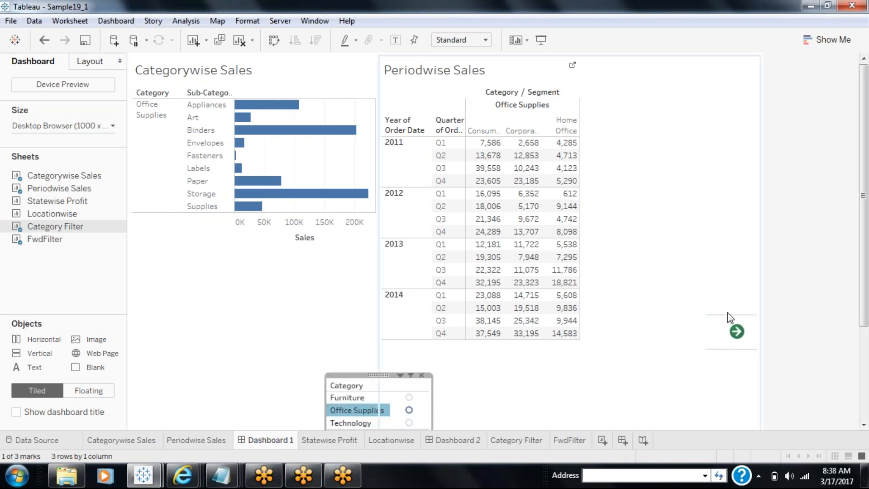
# Move the floating FwdFilter arrow down to the lower-right corner of Dashboard 1
pyautogui.click(733, 327)
pyautogui.moveTo(736, 314); pyautogui.dragTo(741, 393)
pyautogui.click(758, 433)
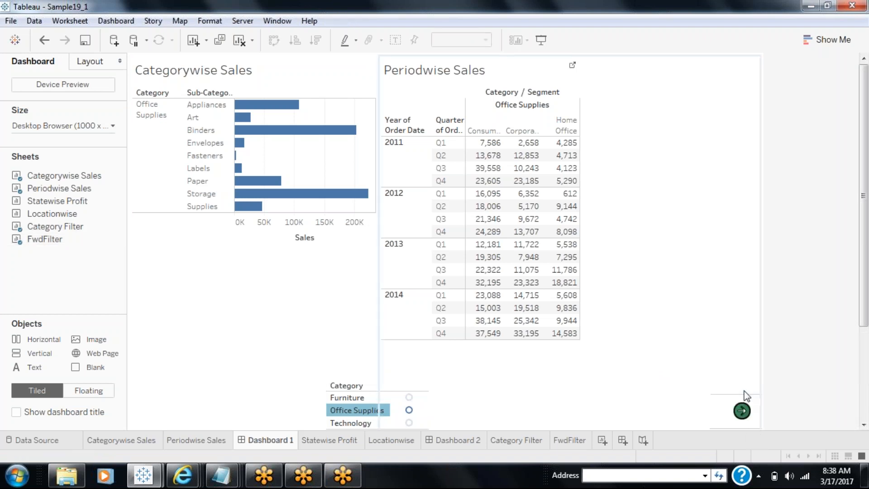
# Use the floating FwdFilter sheet as a filter on Dashboard 1 and test its arrow mark
pyautogui.click(742, 410)
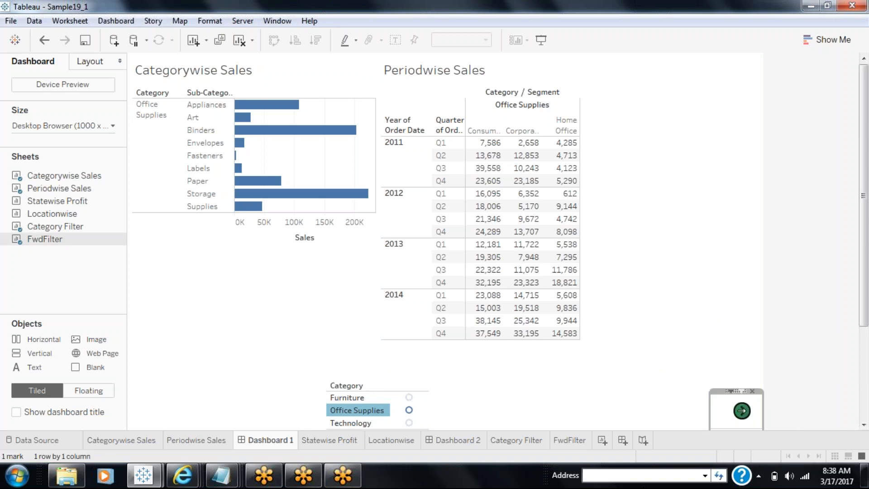
pyautogui.rightClick(735, 391)
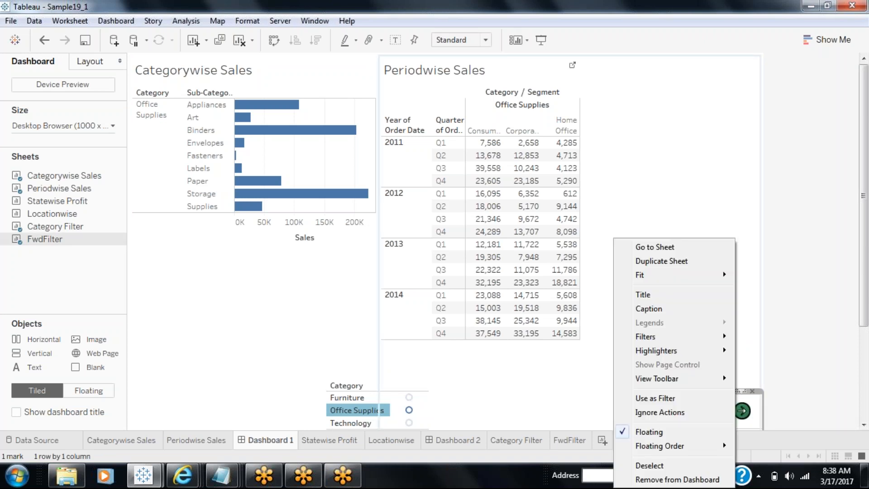
pyautogui.click(693, 399)
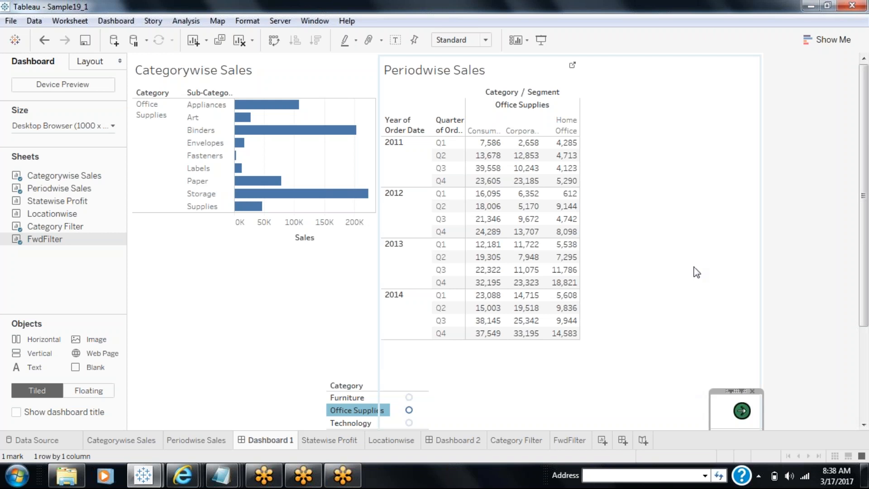
pyautogui.click(745, 413)
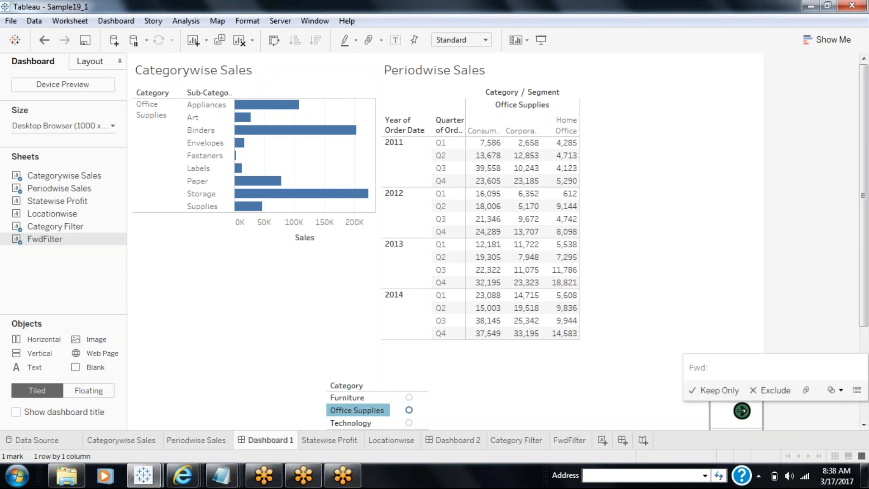
pyautogui.click(743, 411)
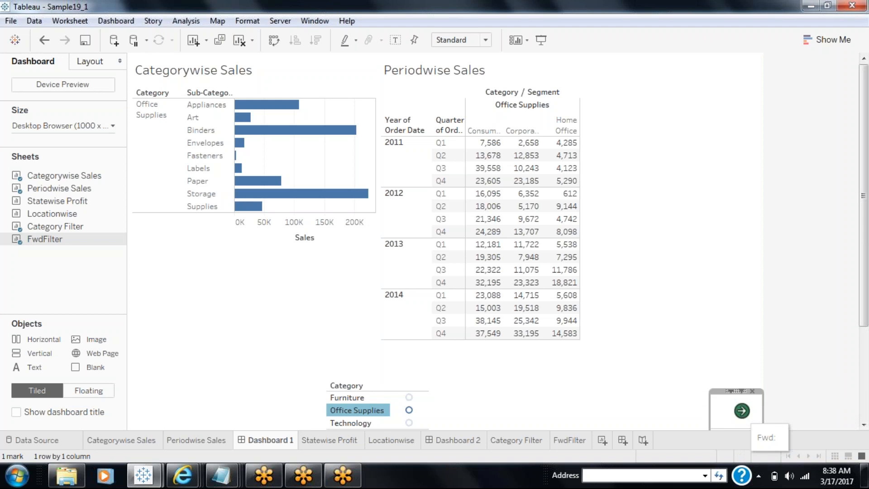
# Edit the generated FwdFilter filter action so that it targets Dashboard 2
pyautogui.click(70, 21)
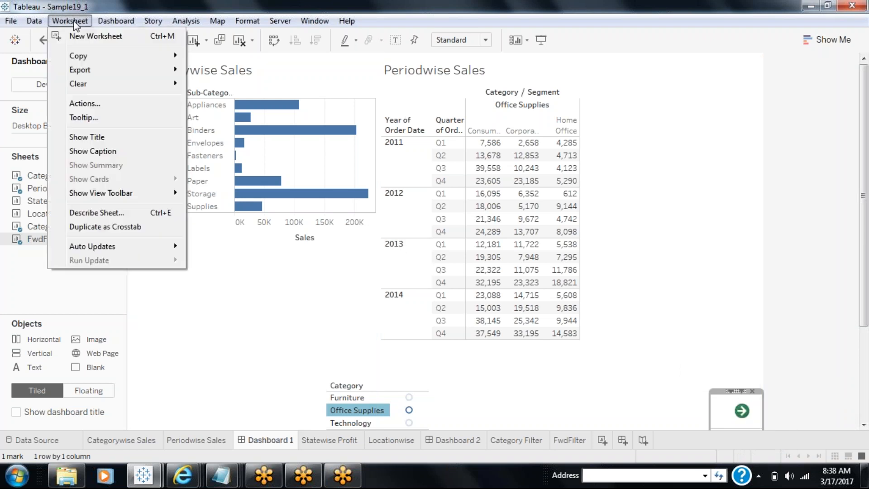
pyautogui.click(87, 106)
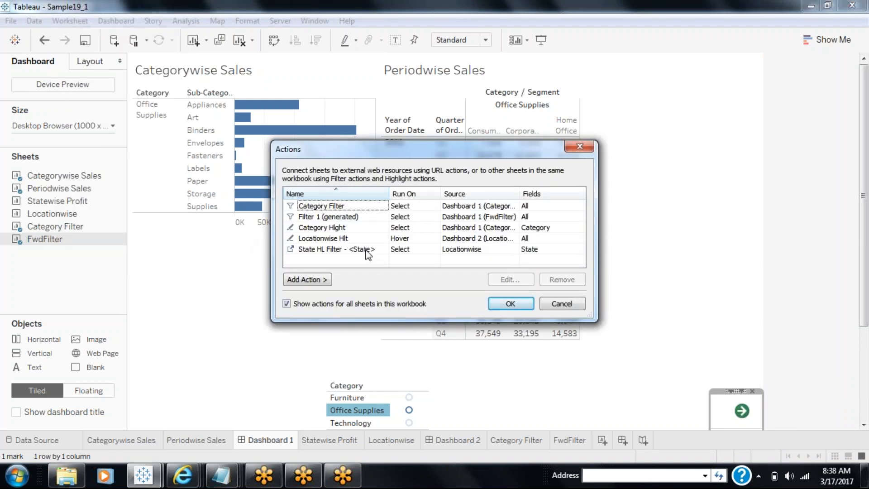
pyautogui.click(333, 220)
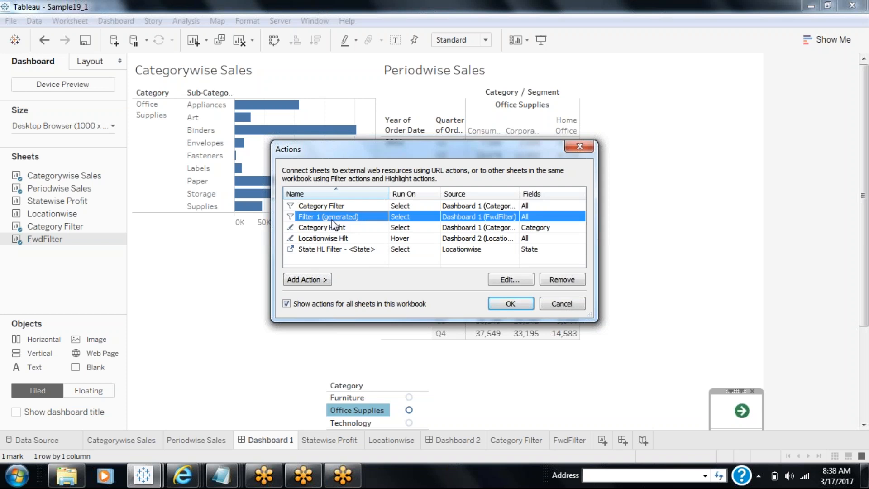
pyautogui.click(510, 279)
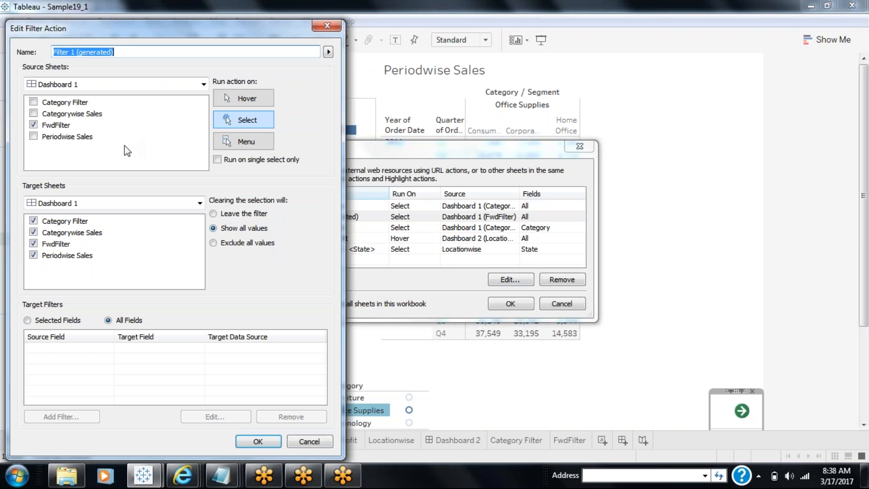
pyautogui.click(200, 203)
pyautogui.click(93, 228)
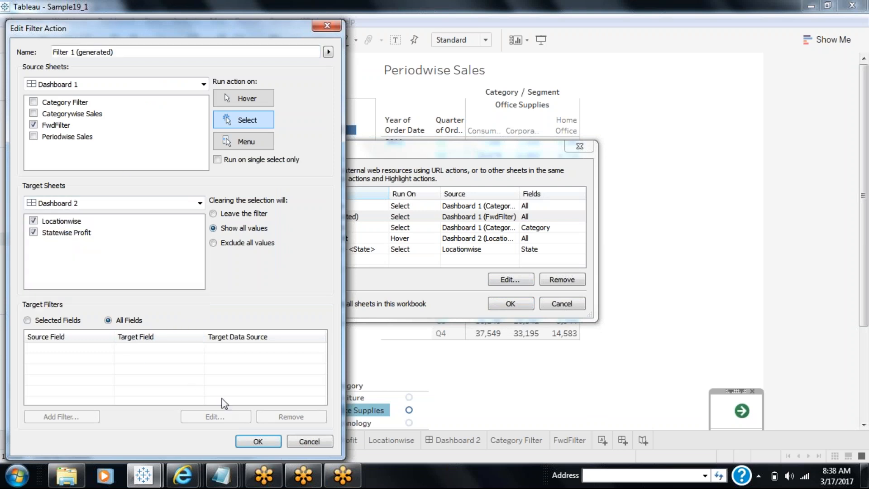
pyautogui.click(260, 443)
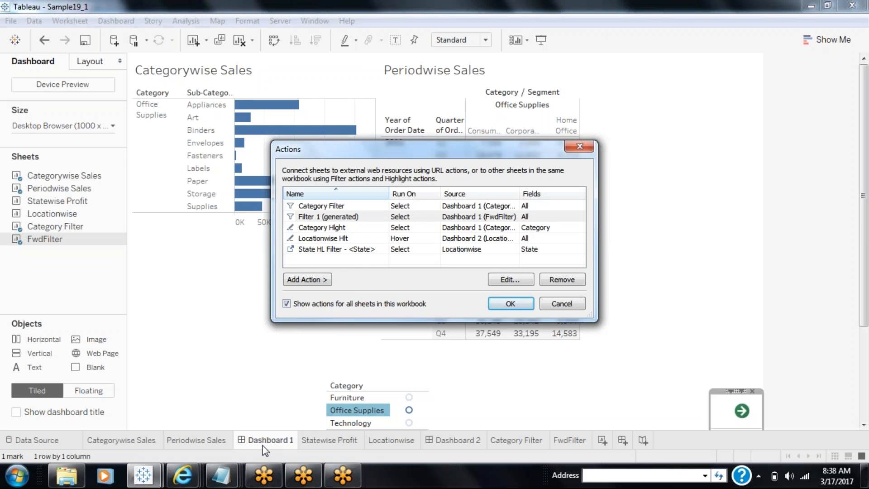
# Rename the generated filter action as Forward Filter, test the arrow's jump to Dashboard 2, and return to Dashboard 1
pyautogui.click(516, 281)
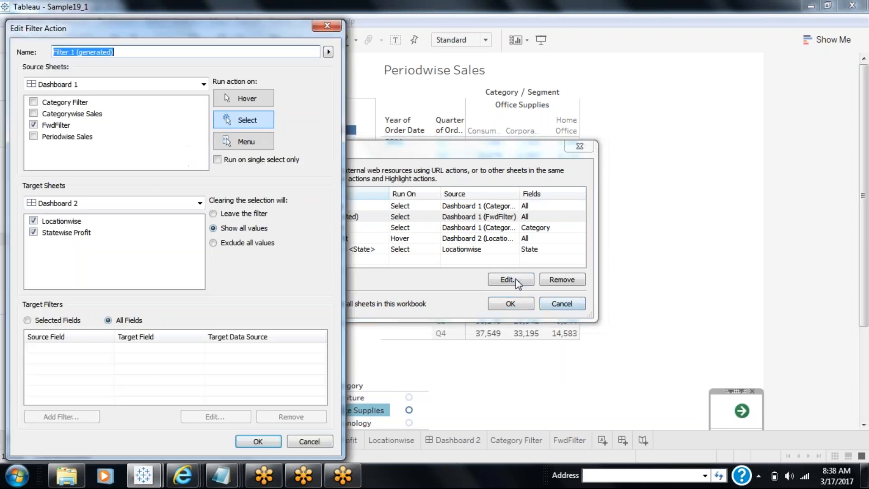
pyautogui.write('F')
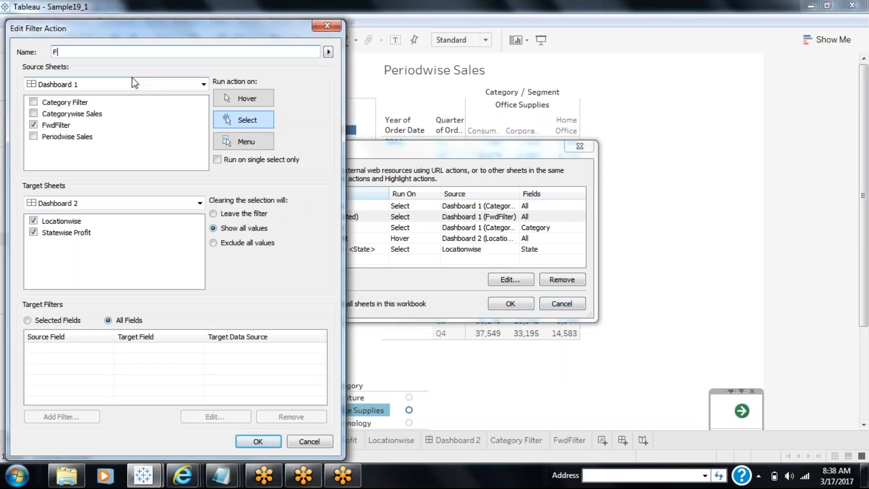
pyautogui.write('orward Filter')
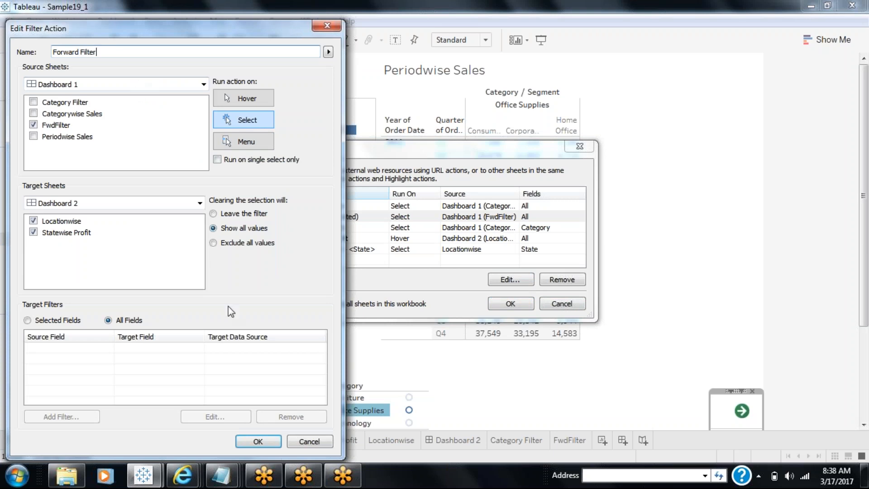
pyautogui.click(258, 441)
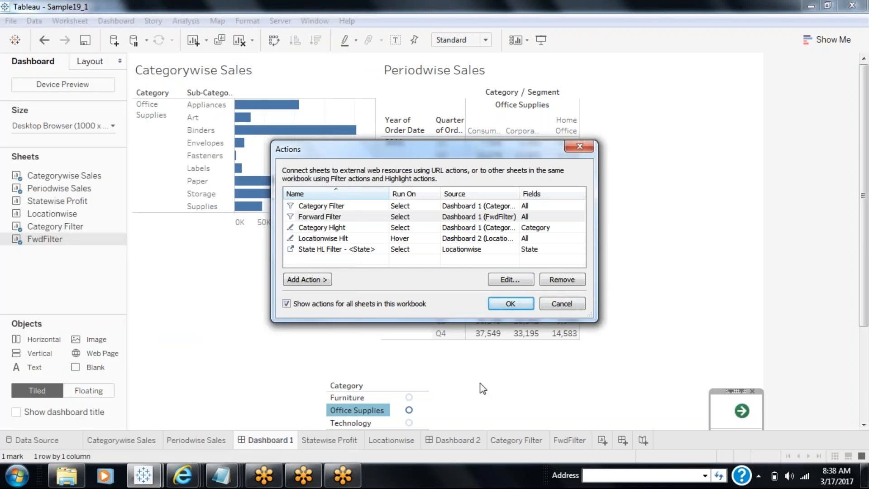
pyautogui.click(509, 304)
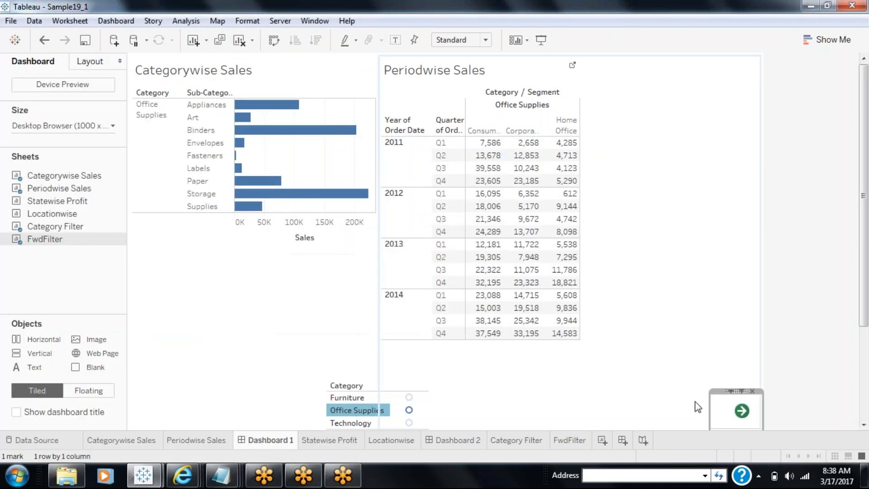
pyautogui.click(741, 411)
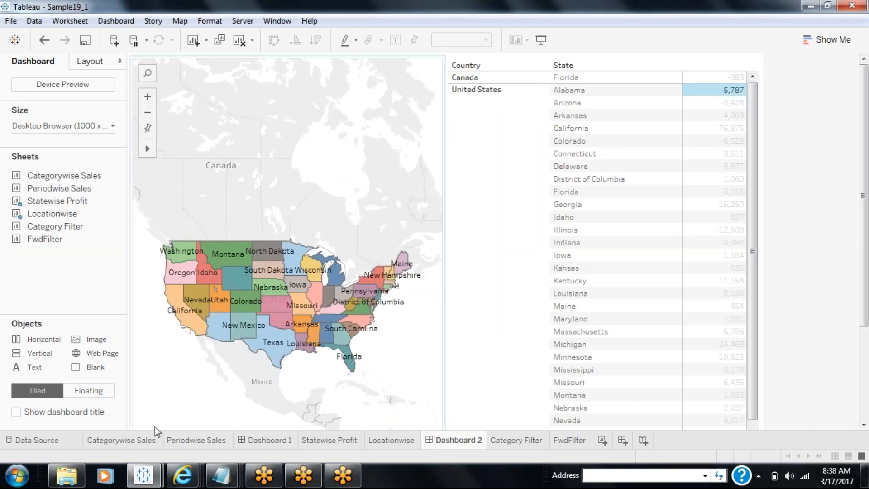
pyautogui.click(280, 446)
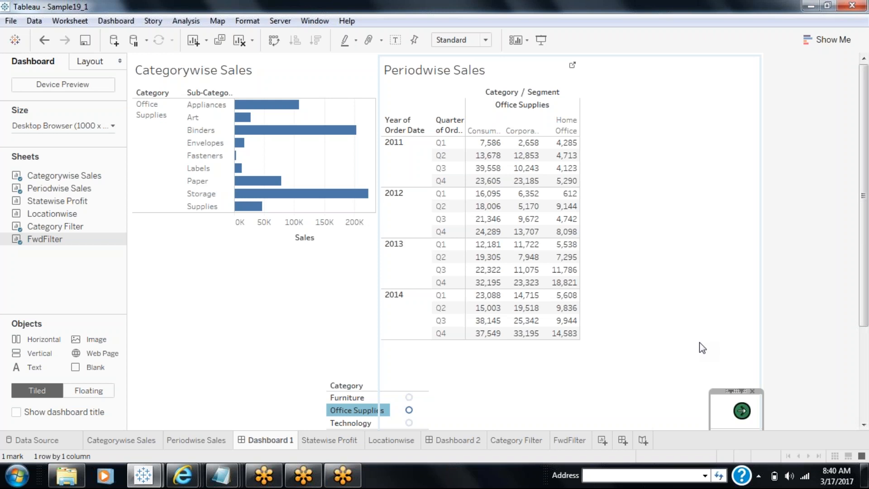
# Remove the Forward Filter action from the workbook's actions, starting from the Categorywise Sales sheet
pyautogui.click(144, 441)
pyautogui.click(68, 21)
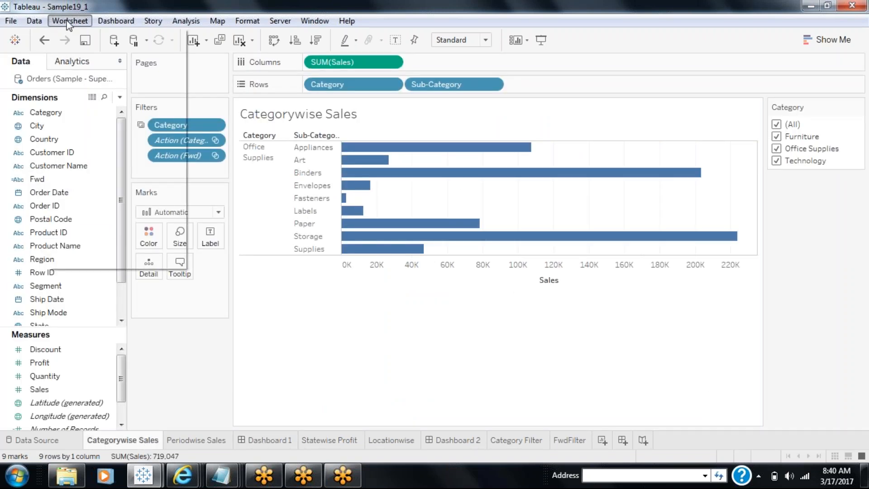
pyautogui.click(71, 117)
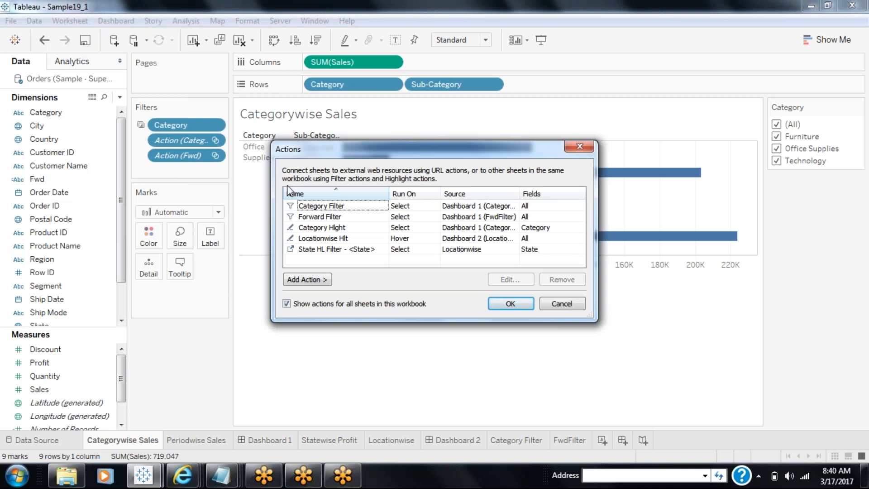
pyautogui.click(332, 218)
pyautogui.click(561, 278)
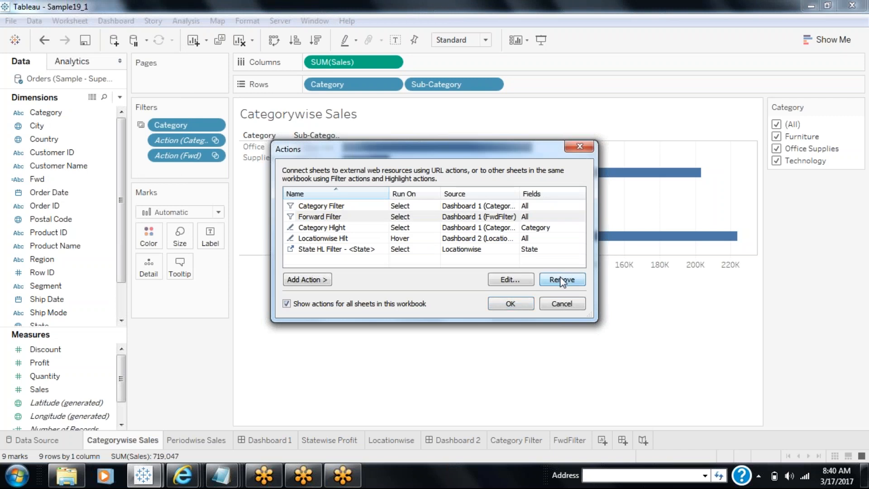
# Add a filter action with only Dashboard 1's FwdFilter sheet as source and Dashboard 2 as target
pyautogui.click(314, 279)
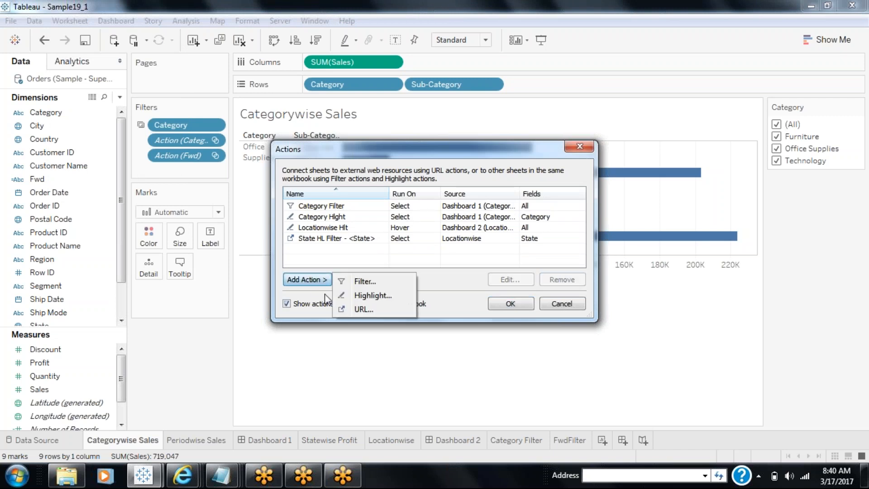
pyautogui.click(349, 281)
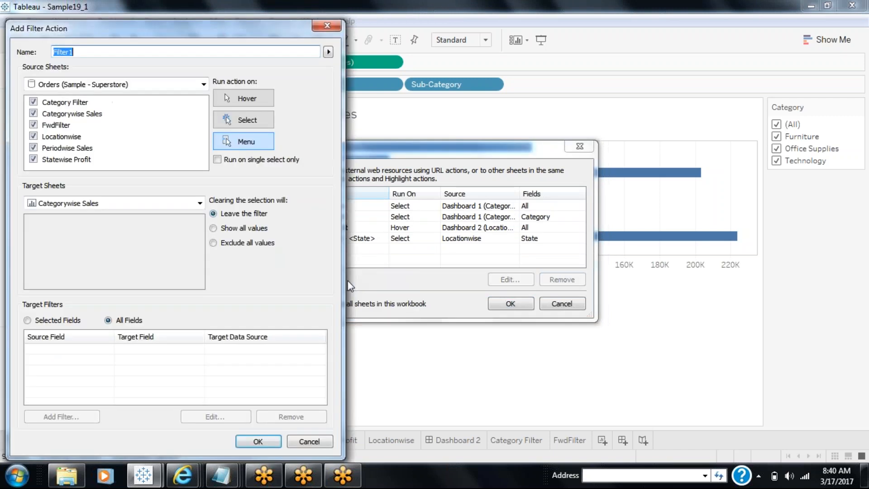
pyautogui.click(121, 86)
pyautogui.click(100, 125)
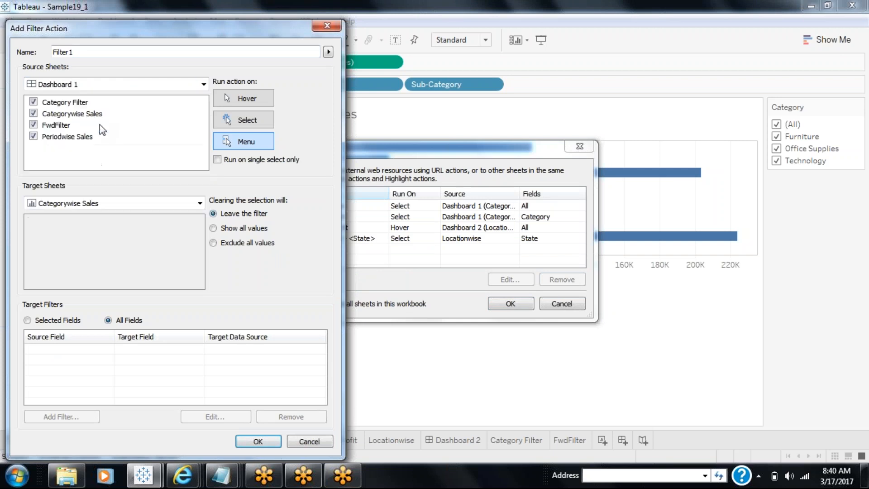
pyautogui.click(33, 101)
pyautogui.click(33, 113)
pyautogui.click(34, 132)
pyautogui.click(33, 136)
pyautogui.click(92, 204)
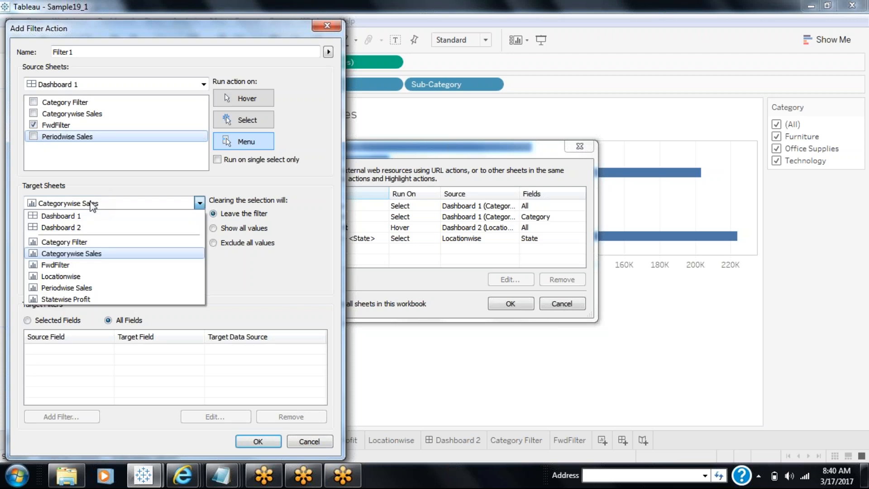
pyautogui.click(86, 228)
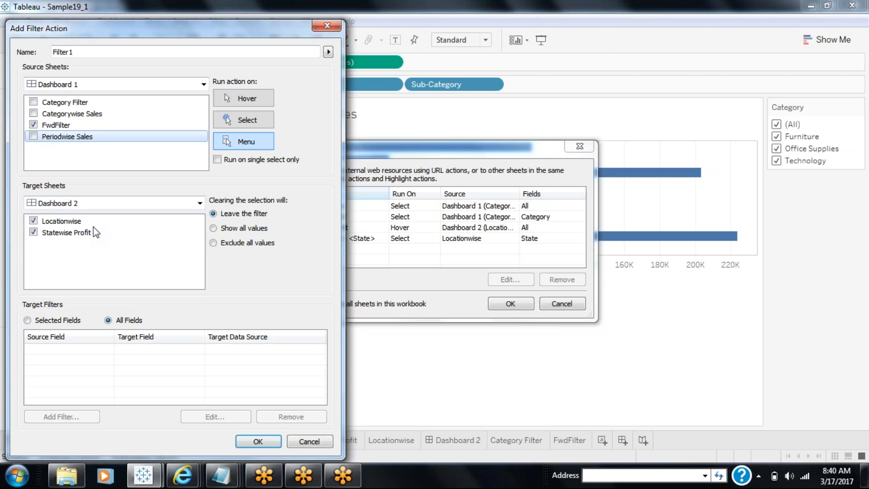
# Set the new filter action to run on select, name it Forward Filter, and apply the actions
pyautogui.click(248, 120)
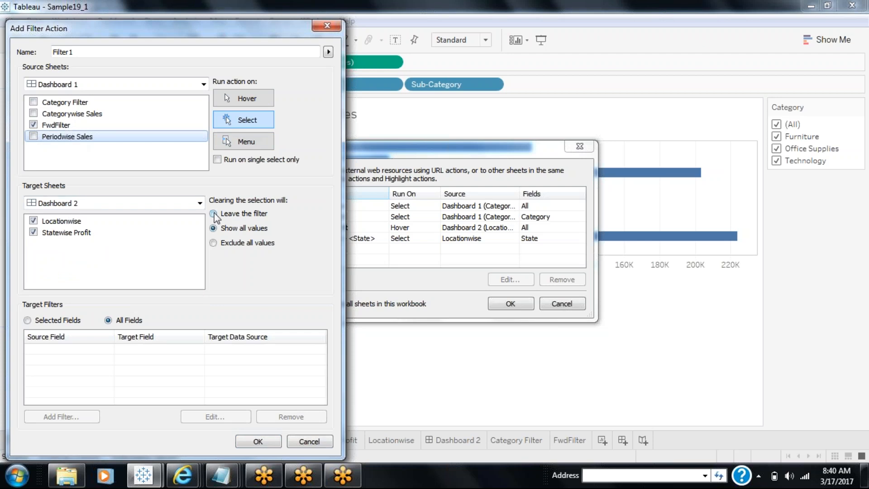
pyautogui.moveTo(74, 52); pyautogui.dragTo(33, 73)
pyautogui.write('Forward Filter')
pyautogui.click(274, 441)
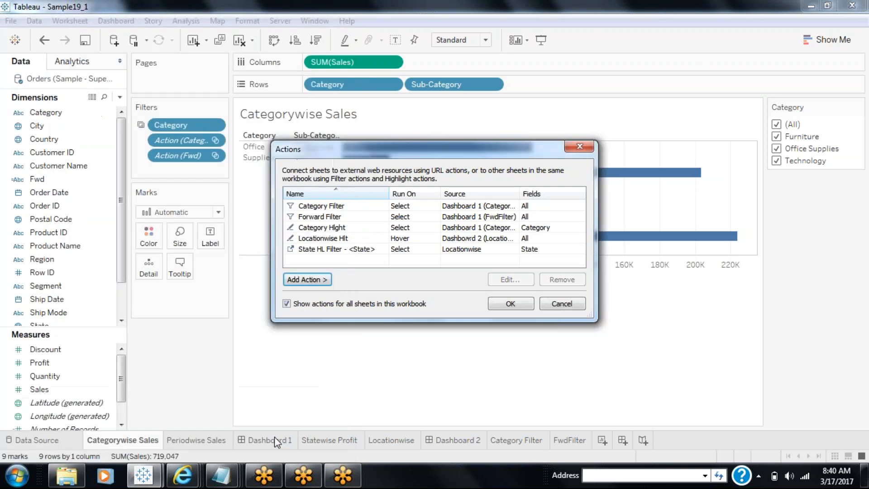
pyautogui.click(511, 304)
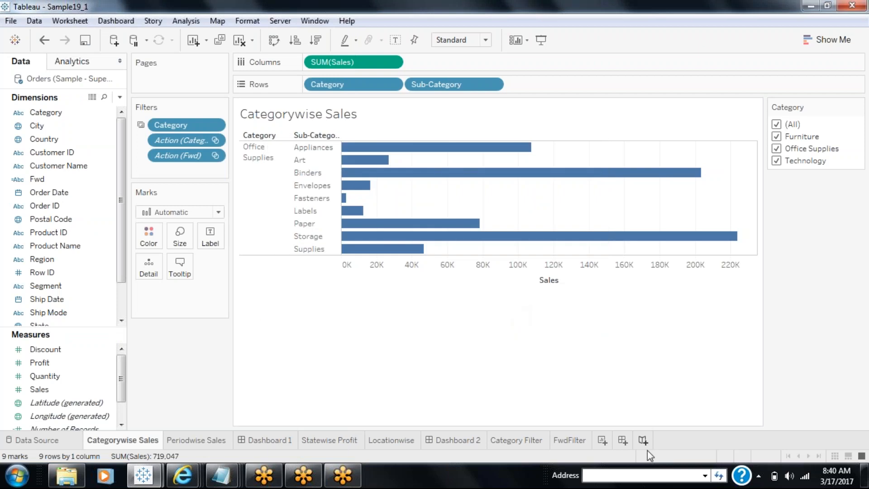
# Test Dashboard 1's forward arrow in presentation mode, exit the presentation, and return to Dashboard 1
pyautogui.click(274, 448)
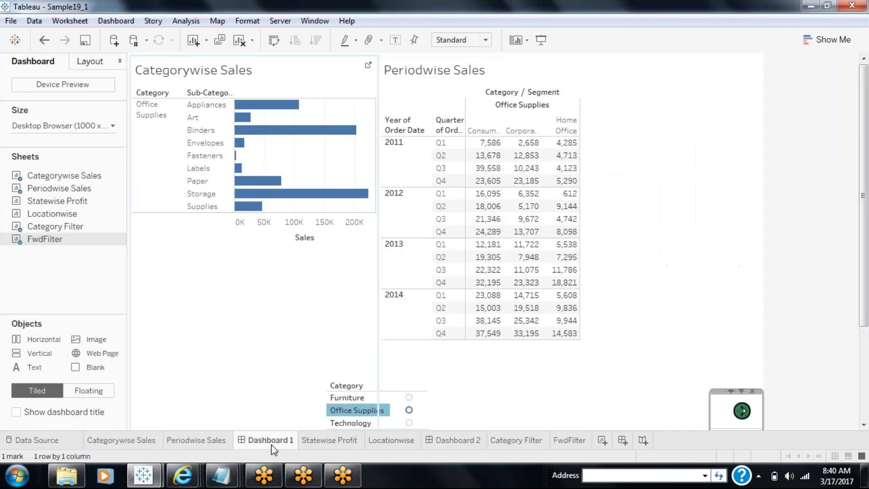
pyautogui.click(541, 40)
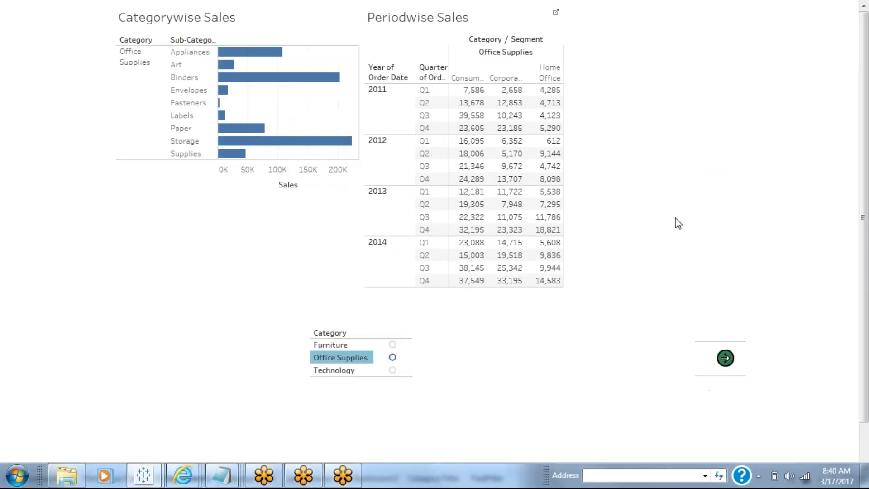
pyautogui.click(725, 360)
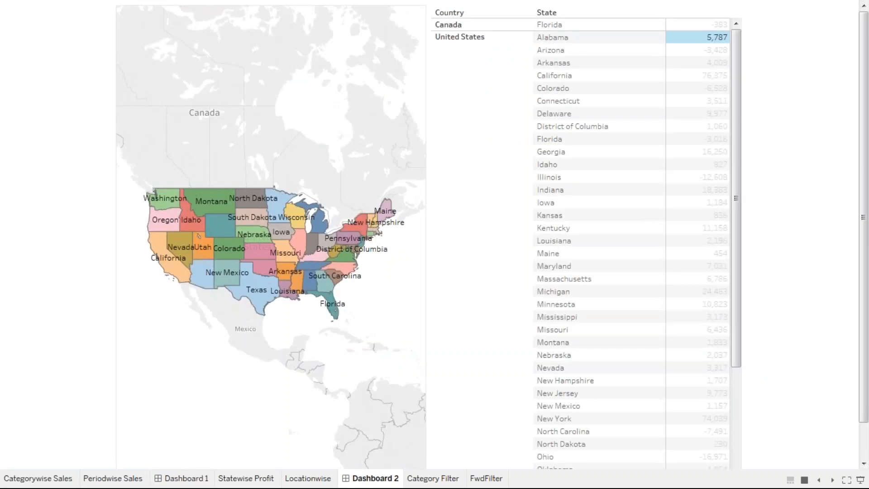
pyautogui.press('Escape')
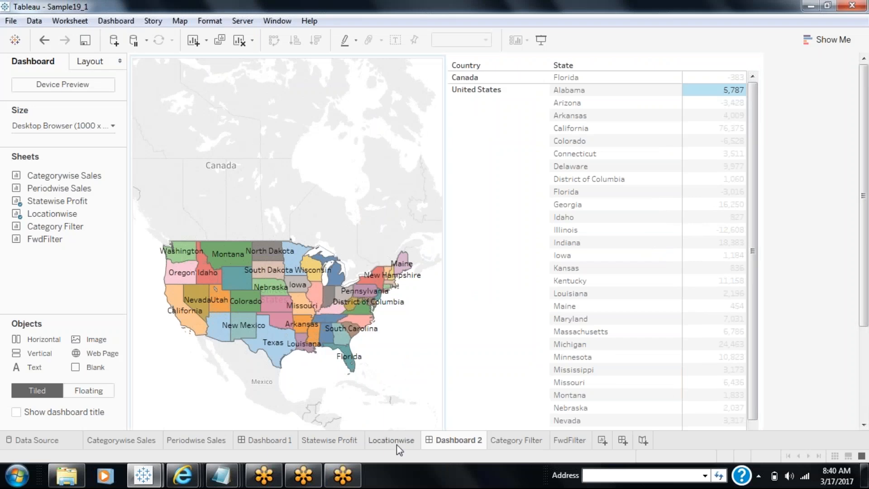
pyautogui.click(267, 440)
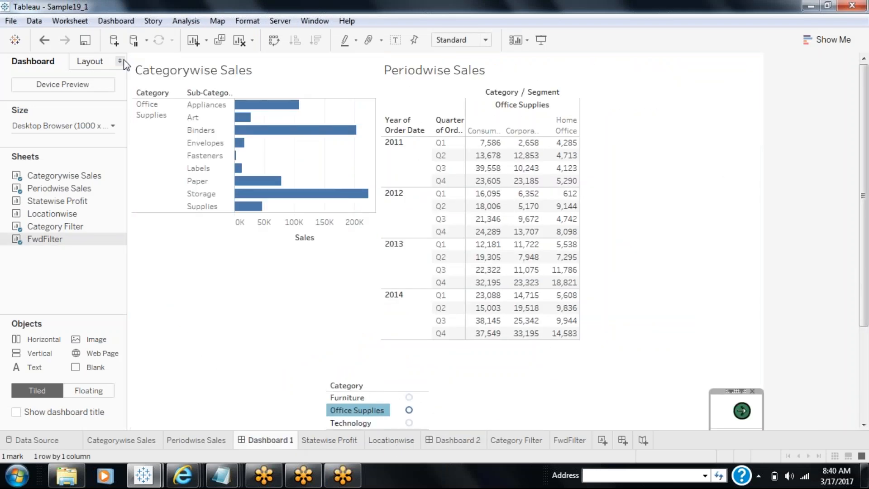
# Save the Sample19_1 workbook and close it
pyautogui.click(86, 41)
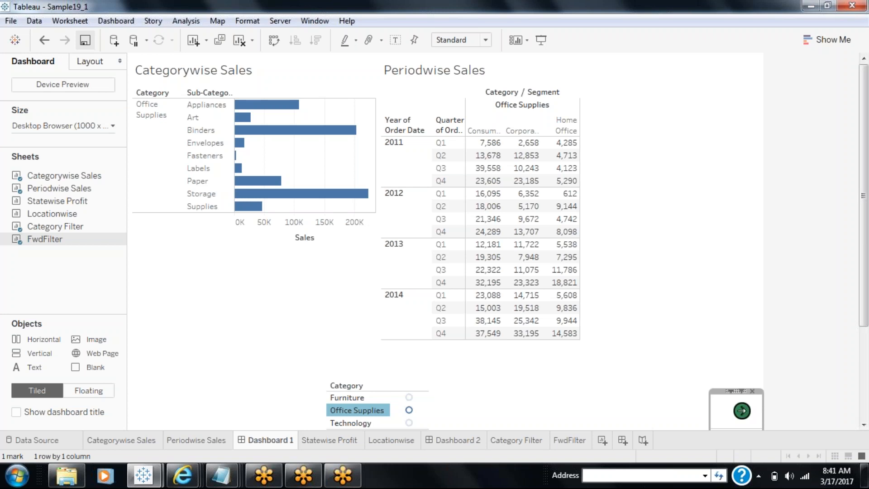
pyautogui.click(853, 6)
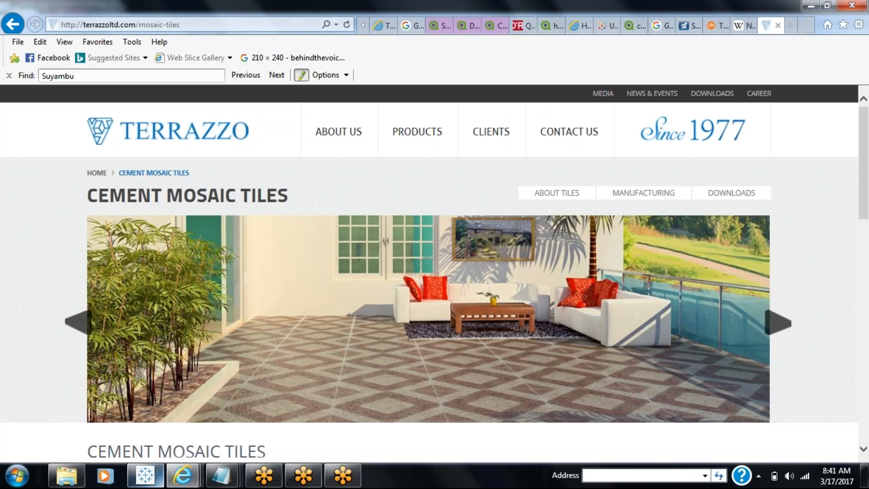
# Show the desktop and start a new Tableau 10.0 session
pyautogui.click(155, 482)
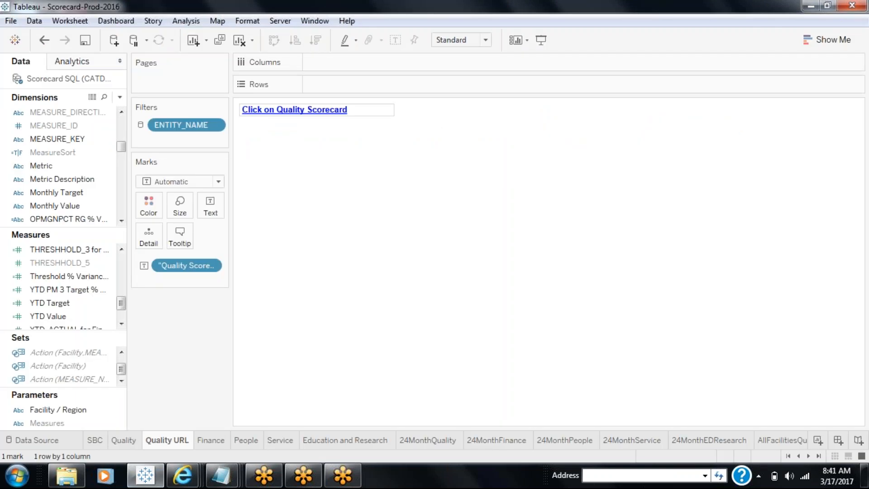
pyautogui.rightClick(449, 476)
pyautogui.click(496, 413)
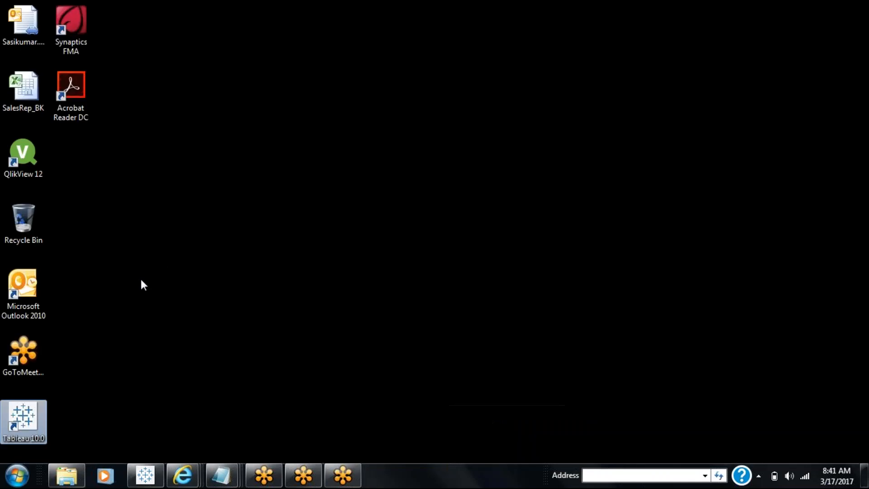
pyautogui.click(36, 421)
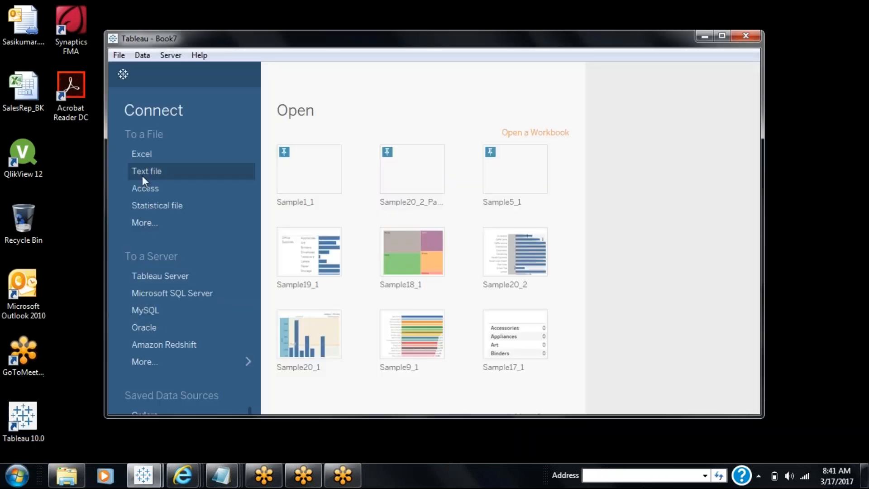
# Connect to the Excel file Sample - Superstore in the InputData folder using a legacy connection
pyautogui.click(145, 155)
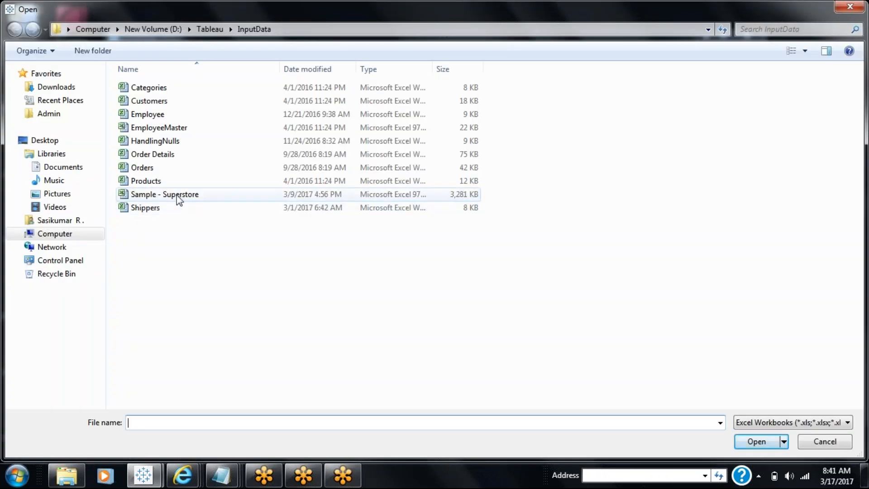
pyautogui.click(179, 195)
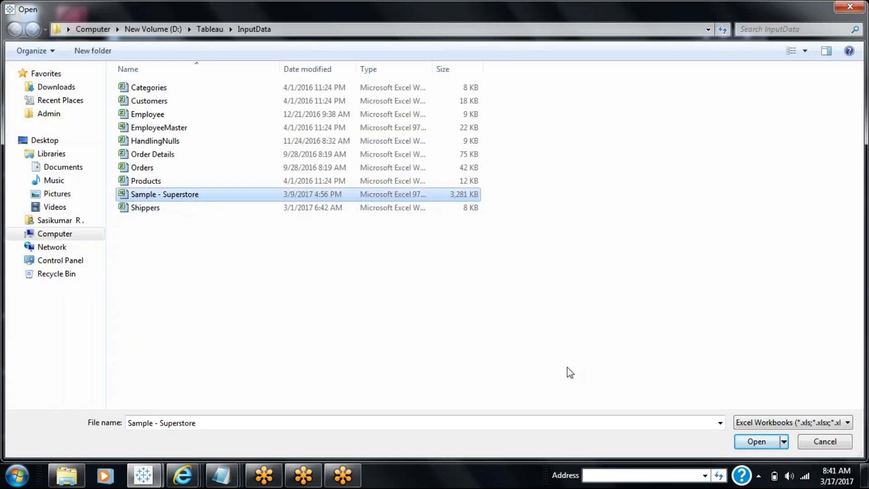
pyautogui.click(785, 443)
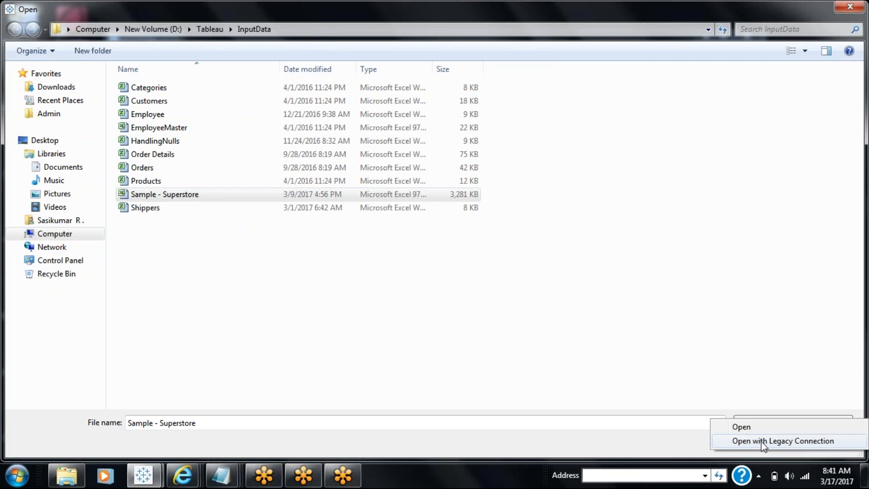
pyautogui.click(764, 442)
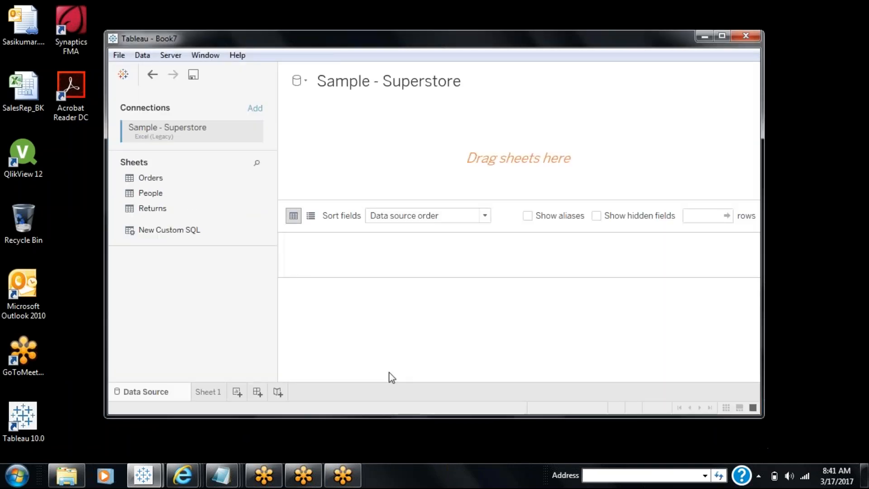
# Add the Orders sheet to the legacy data source and check for the Convert to Custom SQL option
pyautogui.moveTo(147, 179); pyautogui.dragTo(342, 134)
pyautogui.doubleClick(310, 38)
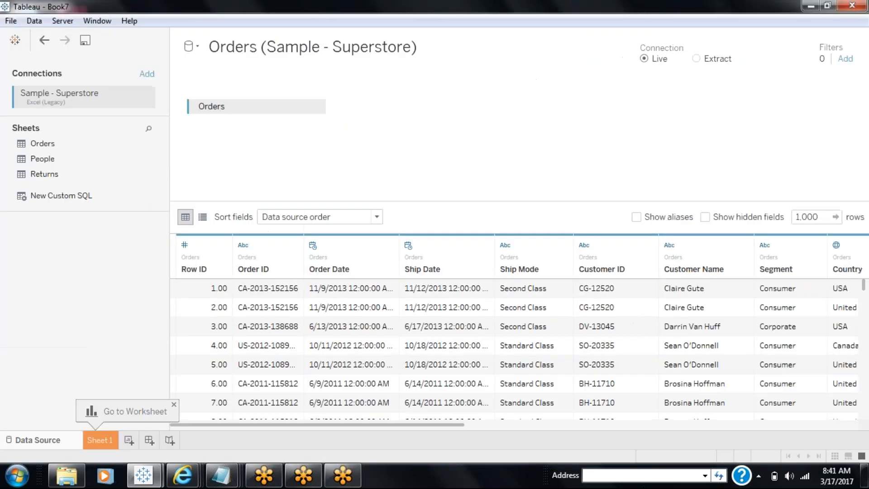
pyautogui.click(44, 22)
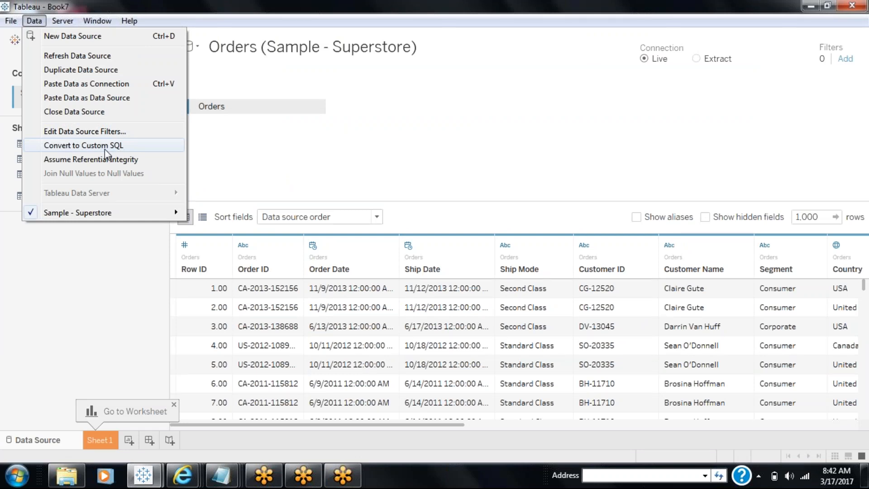
# Start another Tableau session and connect it to the Sample - Superstore Excel file with the standard connection
pyautogui.rightClick(461, 481)
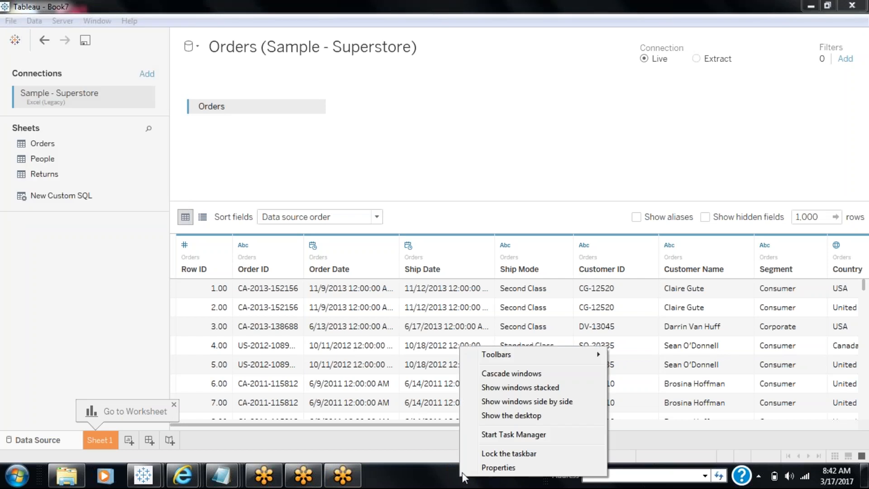
pyautogui.click(504, 417)
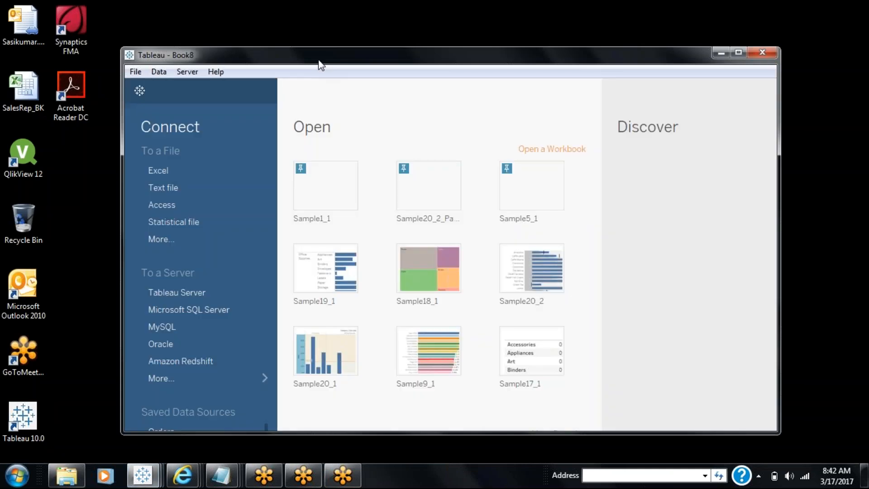
pyautogui.doubleClick(321, 60)
pyautogui.click(46, 123)
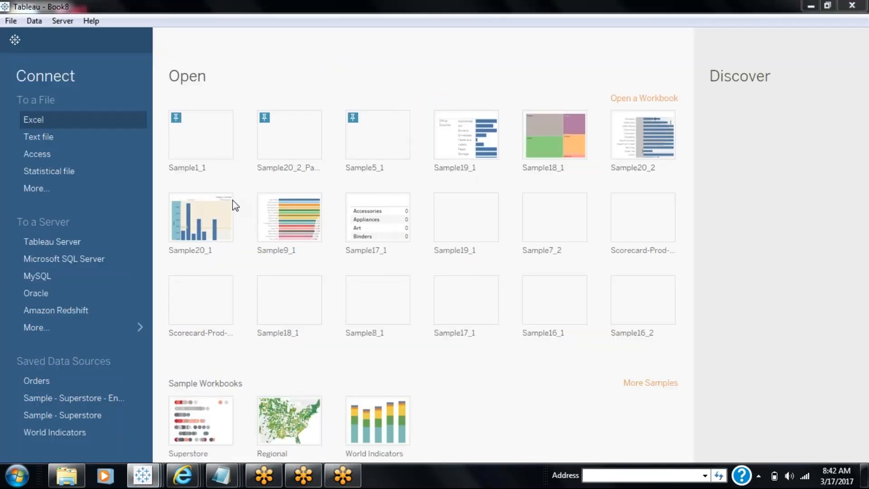
pyautogui.click(174, 196)
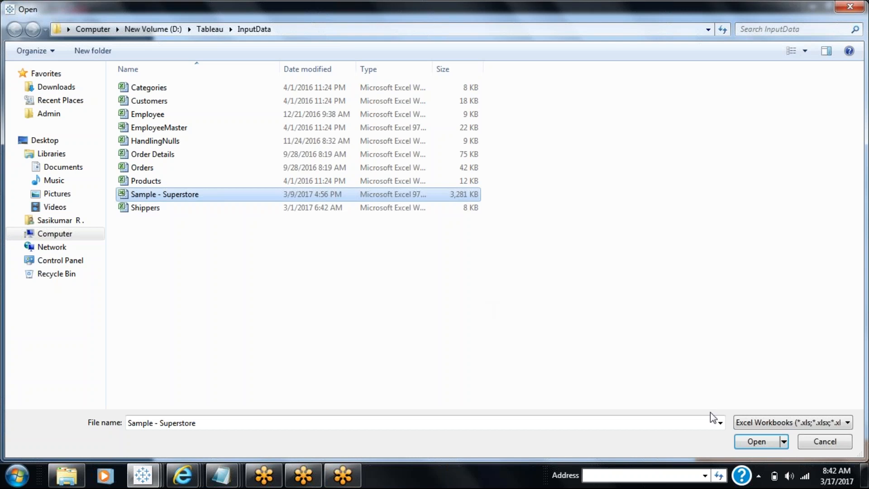
pyautogui.click(747, 442)
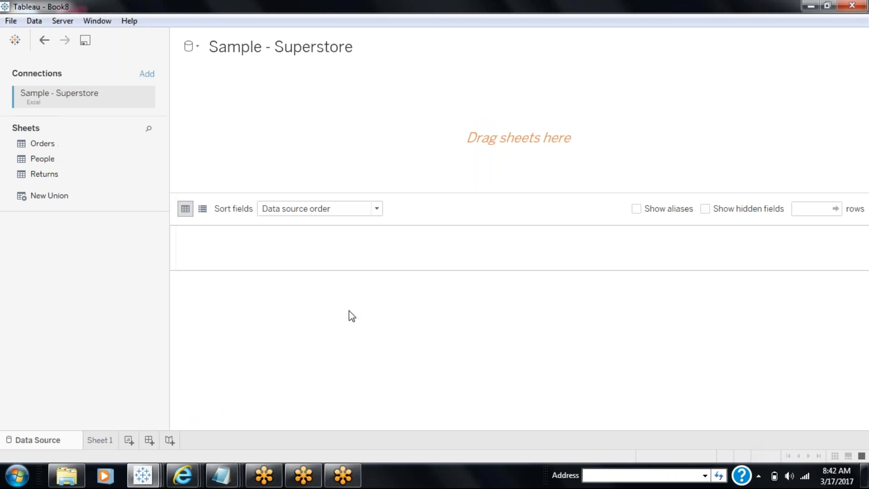
# Add the Orders sheet to the standard-connection data source and check whether Convert to Custom SQL is available
pyautogui.moveTo(53, 149); pyautogui.dragTo(519, 138)
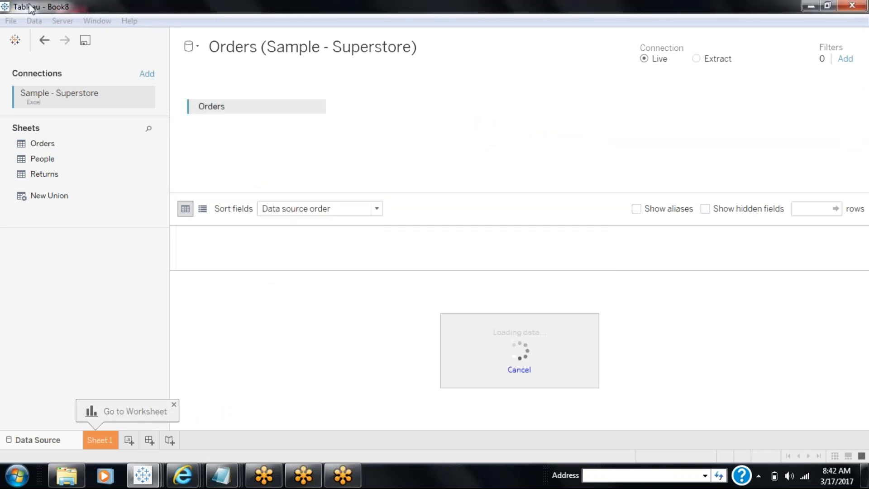
pyautogui.click(34, 20)
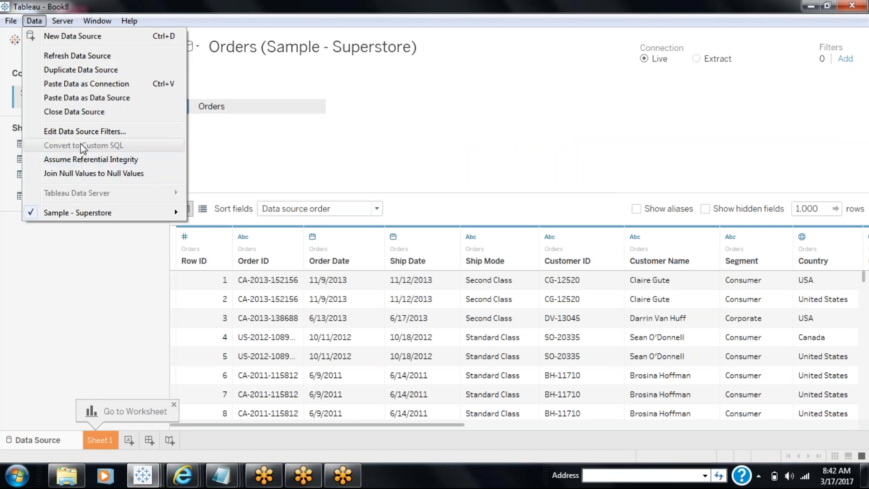
# Return to Book7, start converting its Orders table to custom SQL, and review the generated query down to its FROM clause
pyautogui.click(143, 475)
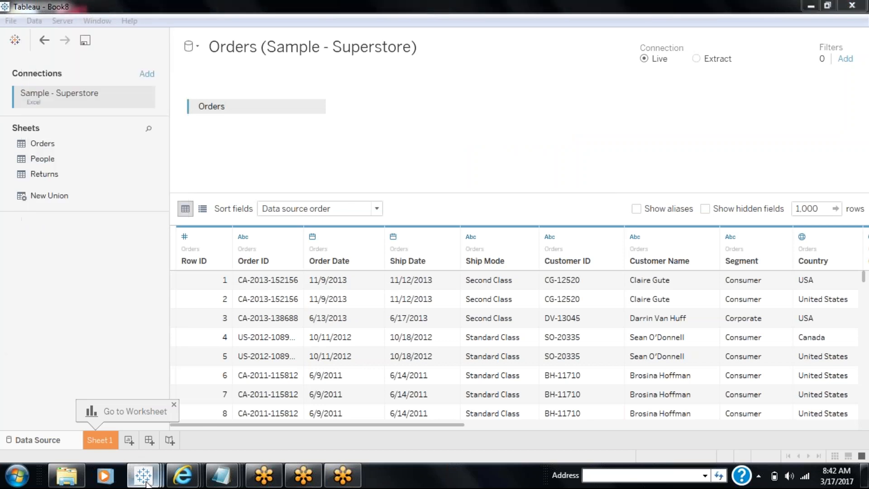
pyautogui.click(213, 425)
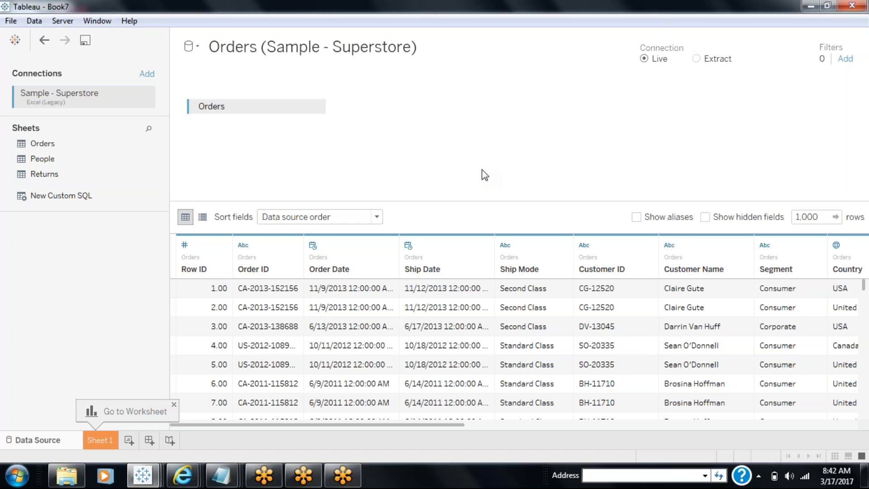
pyautogui.click(42, 23)
pyautogui.click(83, 145)
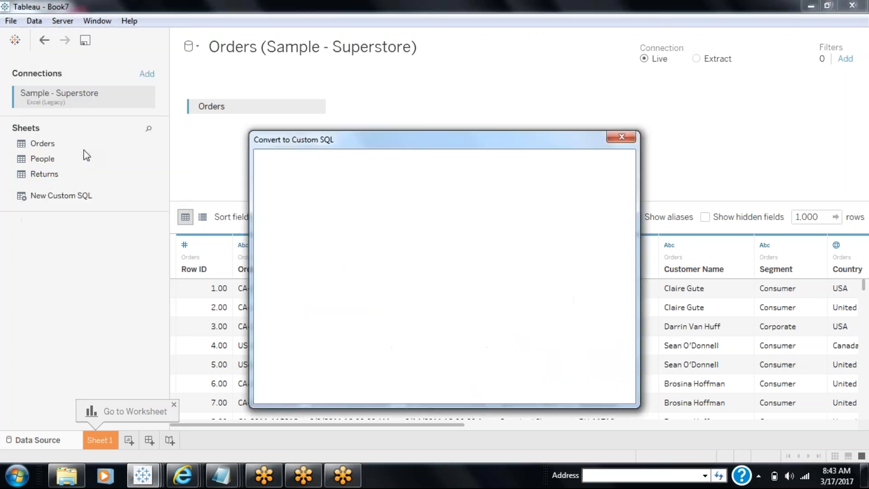
pyautogui.moveTo(355, 141); pyautogui.dragTo(279, 59)
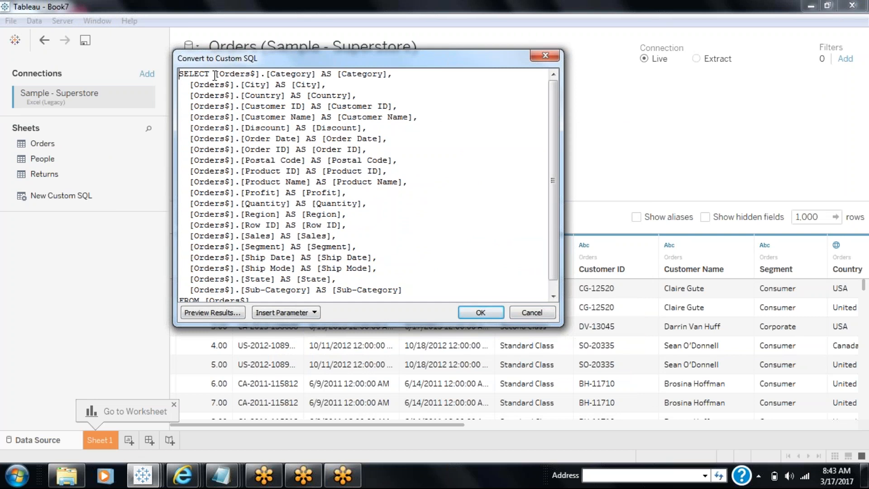
pyautogui.moveTo(214, 73); pyautogui.dragTo(256, 73)
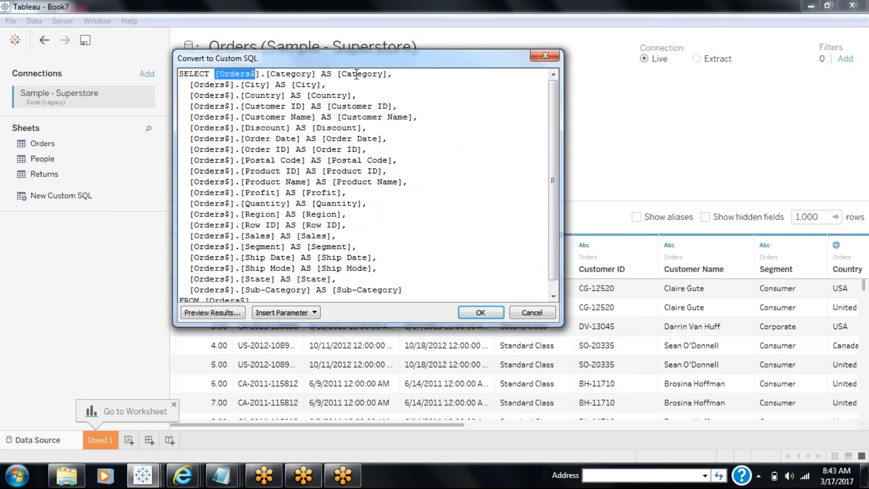
pyautogui.moveTo(556, 103); pyautogui.dragTo(556, 113)
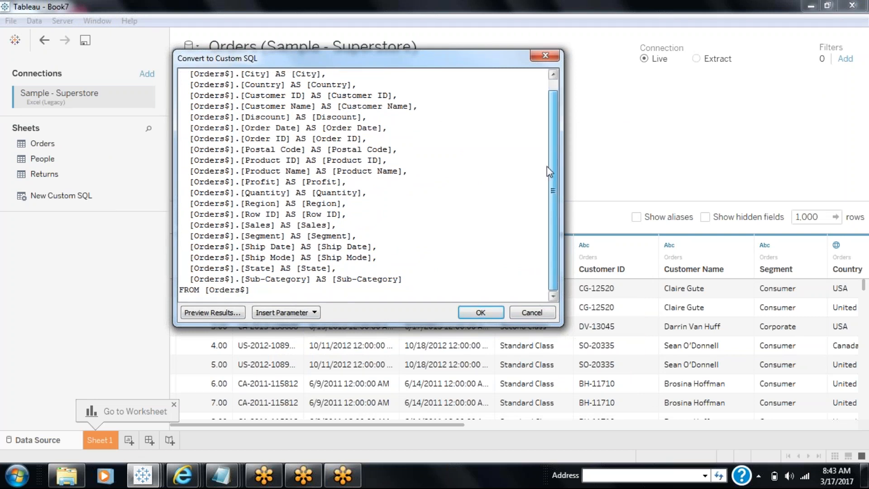
# Append WHERE Category = 'Furniture' to the custom SQL, apply the conversion, and look through the resulting rows
pyautogui.click(299, 289)
pyautogui.press('Return')
pyautogui.write('WHERE Cate')
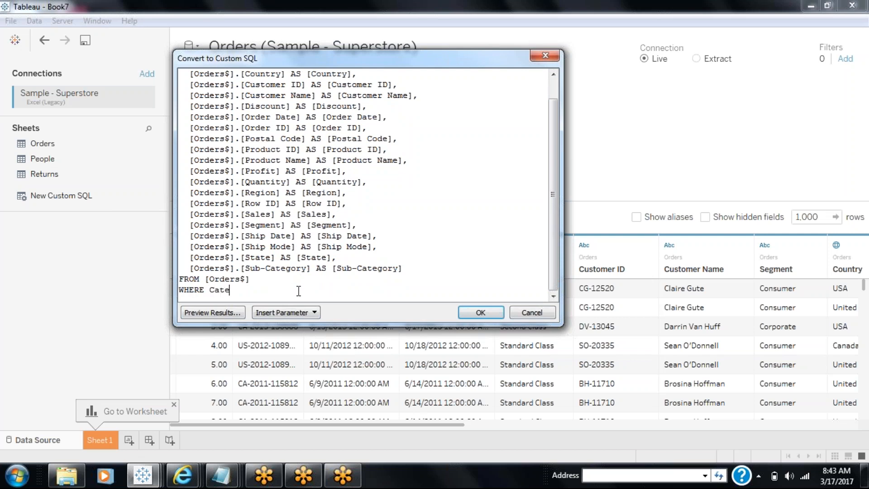
pyautogui.write("gory = 'Furniture'")
pyautogui.click(488, 311)
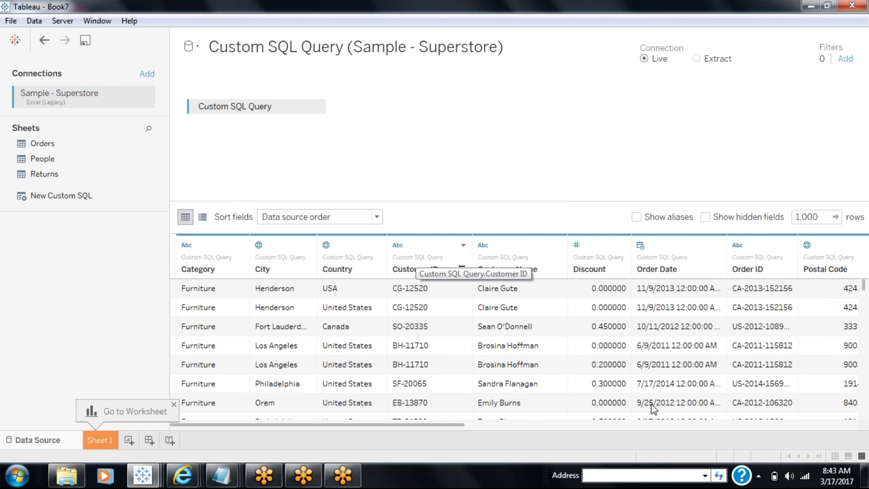
pyautogui.moveTo(864, 292); pyautogui.dragTo(866, 416)
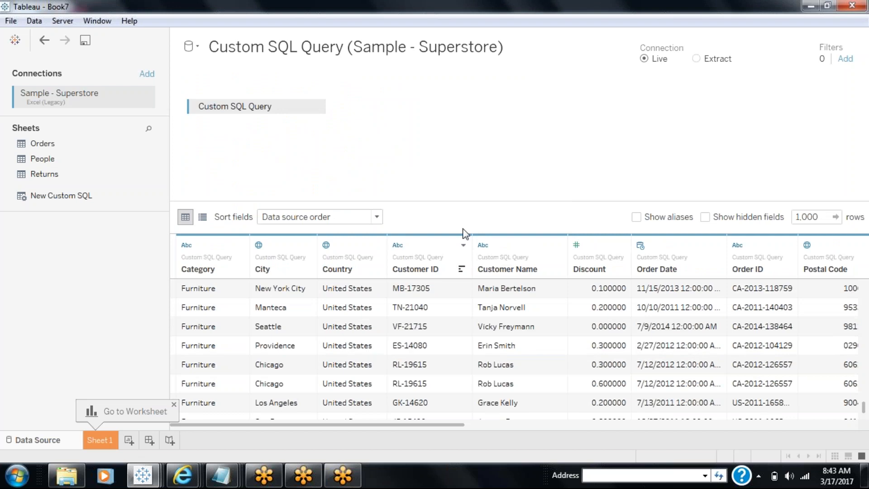
# Edit the custom SQL query to add the condition and Year([Order Date])=2014 to its WHERE clause, and apply it
pyautogui.click(315, 108)
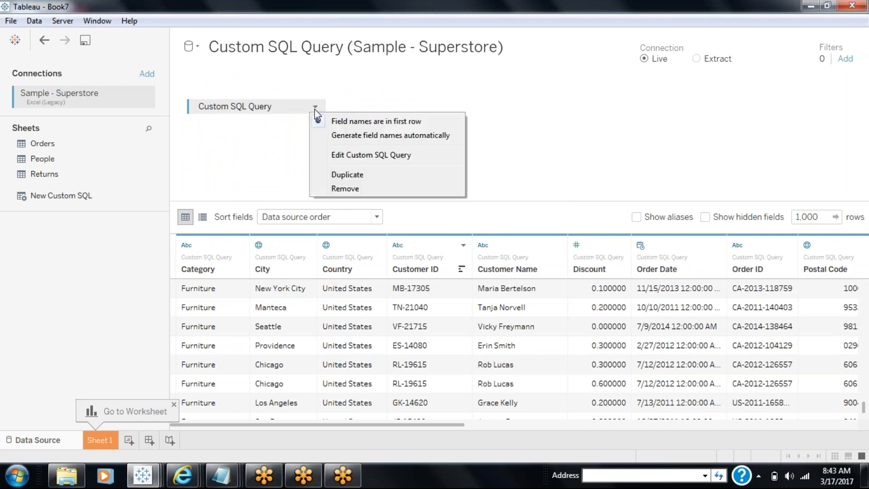
pyautogui.click(344, 155)
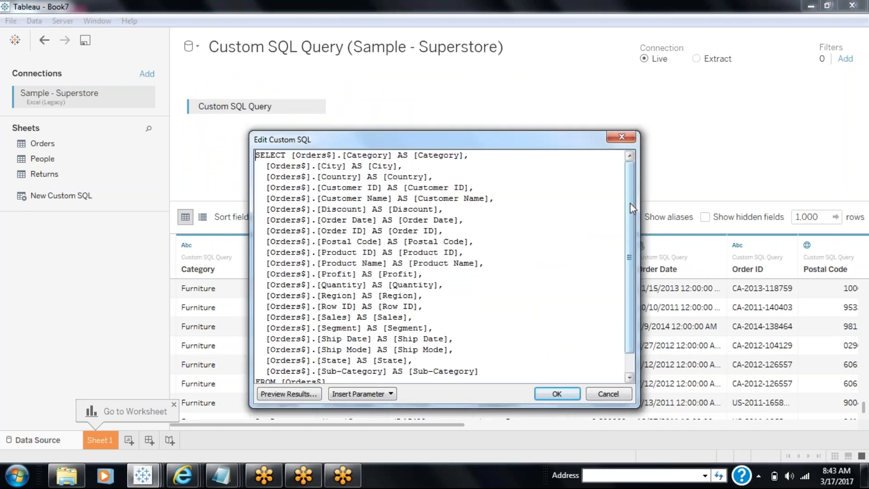
pyautogui.moveTo(630, 203); pyautogui.dragTo(629, 269)
pyautogui.click(405, 374)
pyautogui.write('and ')
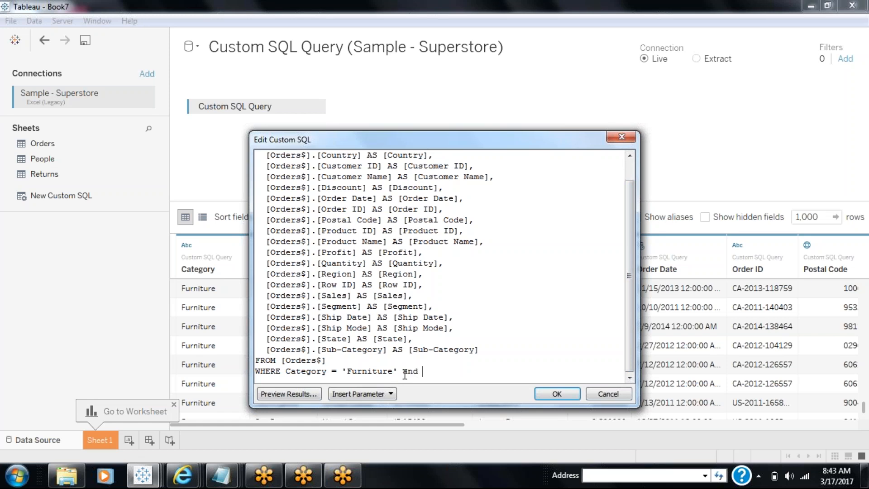
pyautogui.write('Year(Order')
pyautogui.moveTo(400, 198); pyautogui.dragTo(460, 200)
pyautogui.hotkey('ctrl', 'c')
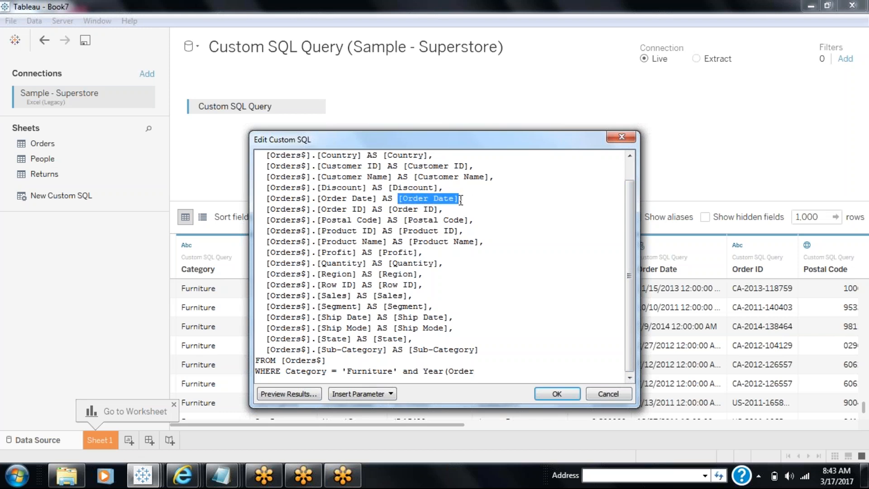
pyautogui.moveTo(448, 371); pyautogui.dragTo(488, 371)
pyautogui.hotkey('ctrl', 'v')
pyautogui.write(')=2014')
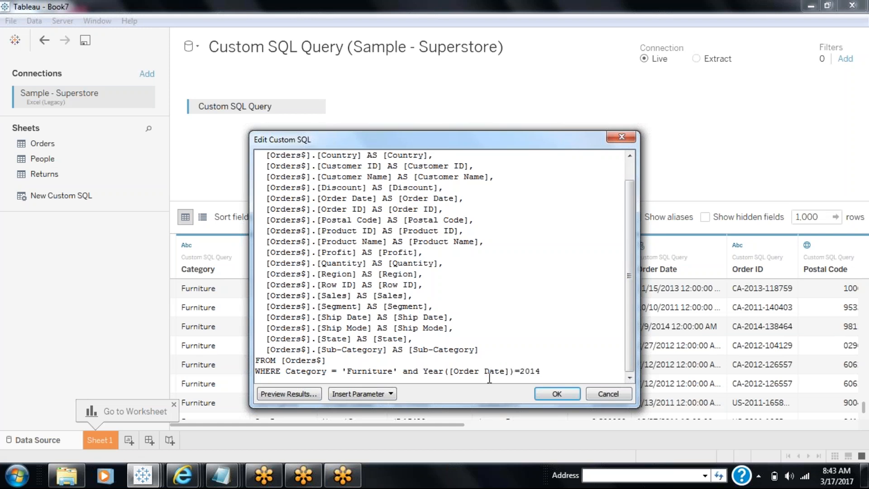
pyautogui.click(541, 396)
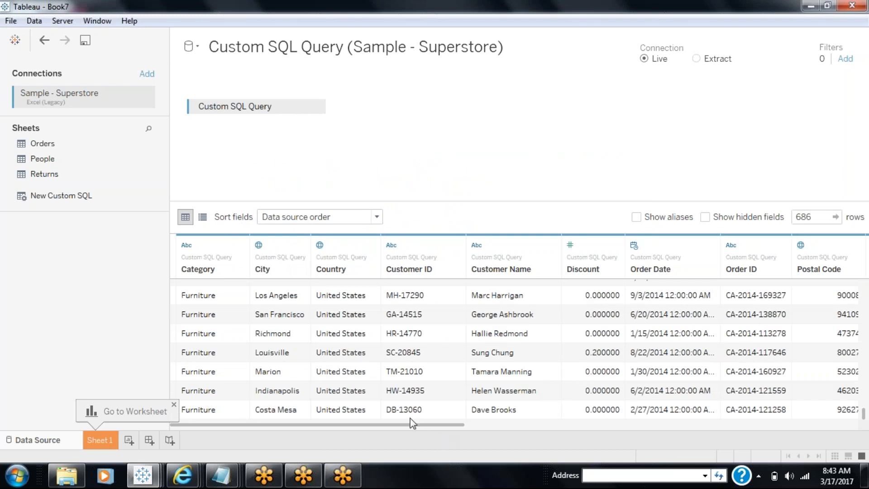
# Reopen the custom SQL query for editing and examine the Category column's source field and its alias in the SELECT clause
pyautogui.moveTo(417, 422); pyautogui.dragTo(543, 415)
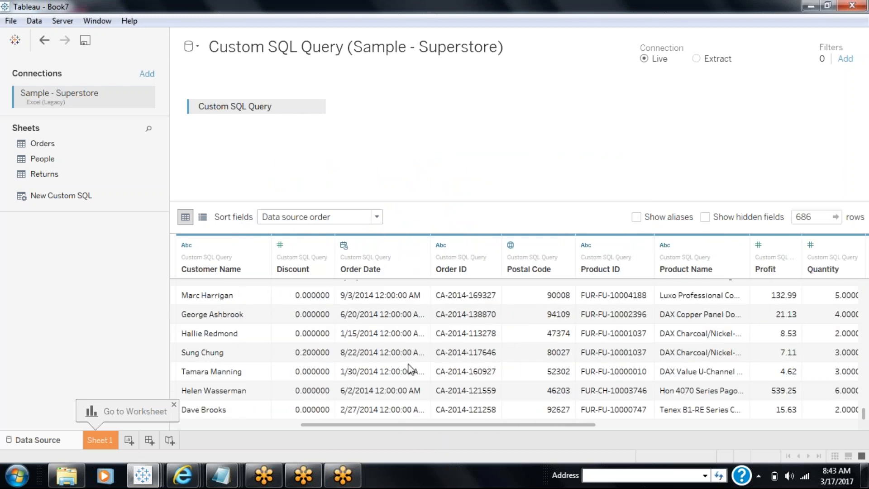
pyautogui.click(317, 107)
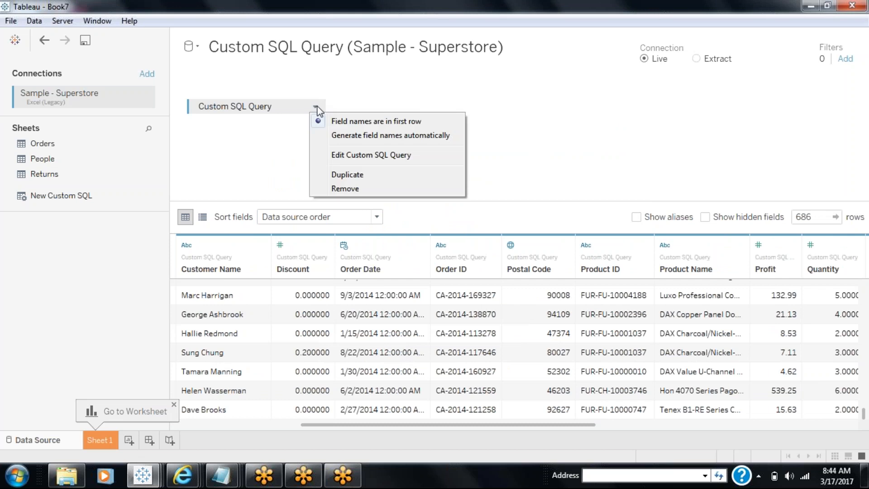
pyautogui.click(337, 155)
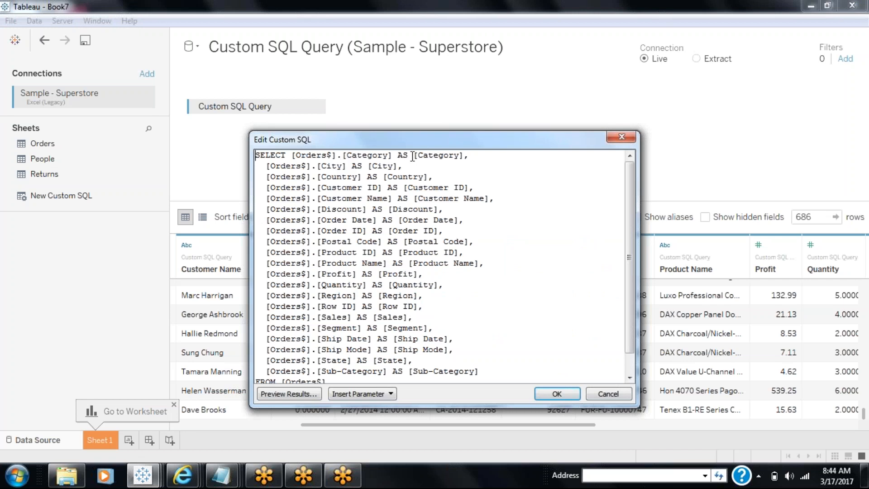
pyautogui.moveTo(413, 156); pyautogui.dragTo(286, 156)
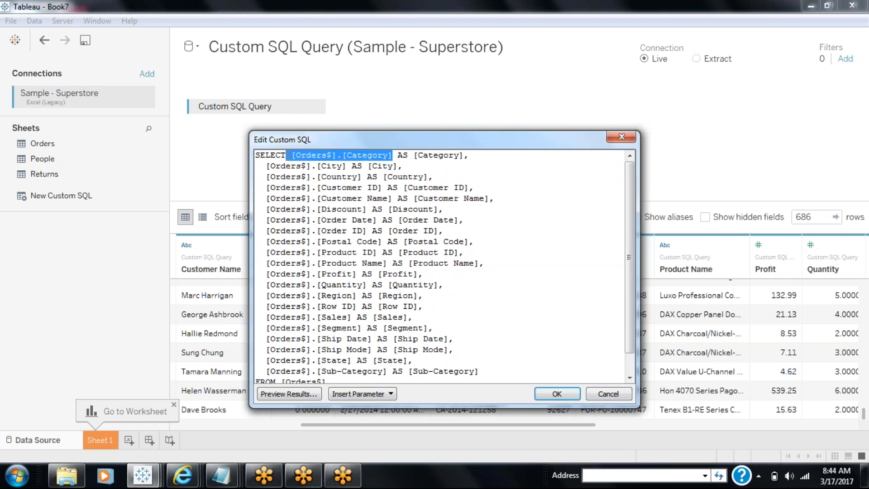
pyautogui.click(415, 155)
pyautogui.moveTo(433, 163); pyautogui.dragTo(465, 156)
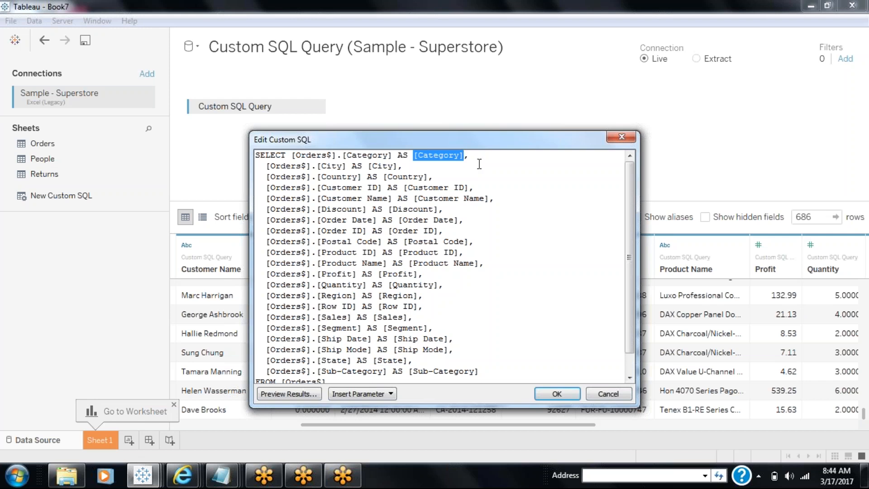
# Preview the custom SQL query's results down to the last row and close the preview
pyautogui.click(279, 394)
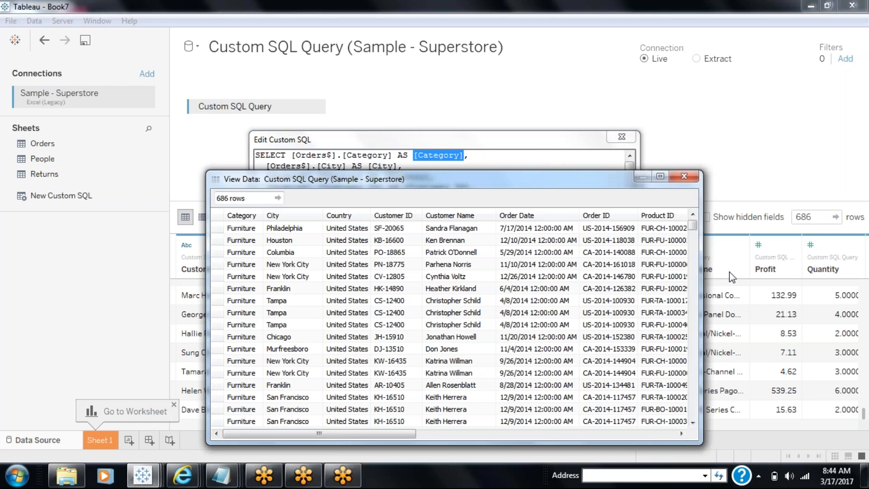
pyautogui.moveTo(693, 225); pyautogui.dragTo(698, 413)
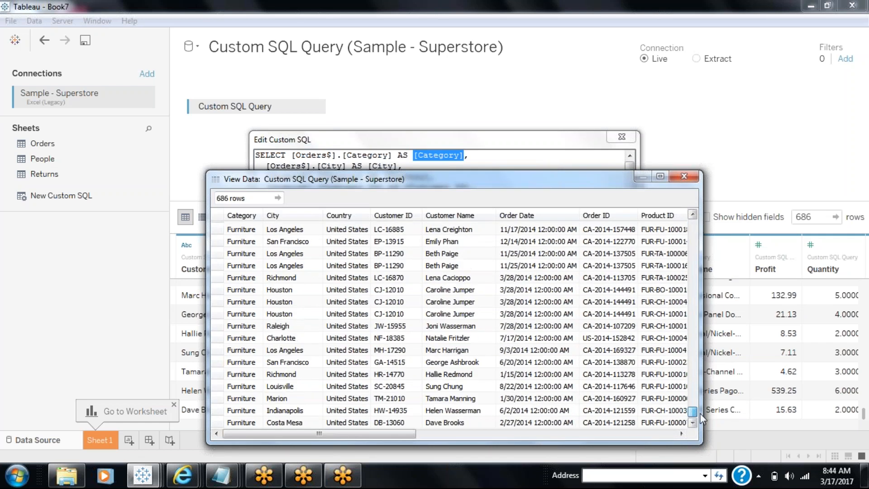
pyautogui.click(685, 177)
# View the settings for inserting a new parameter into the custom SQL, cancel them, and close the query editor
pyautogui.click(391, 394)
pyautogui.click(391, 410)
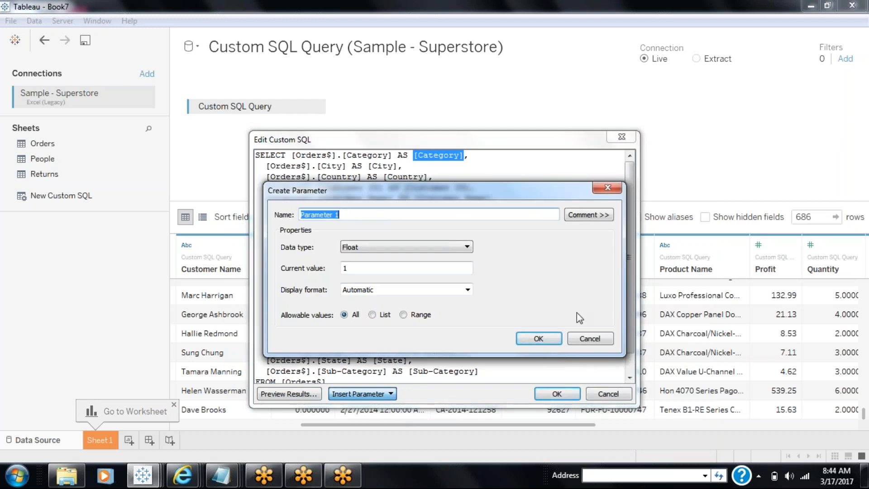
pyautogui.click(589, 338)
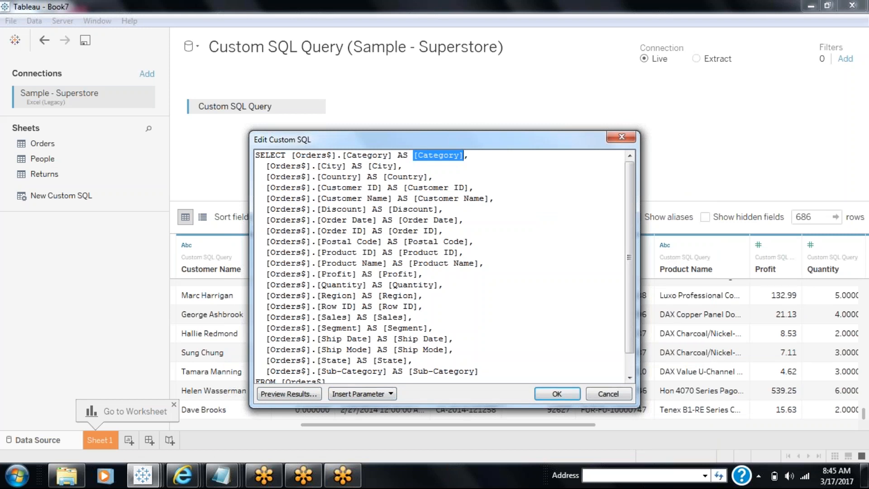
pyautogui.click(571, 393)
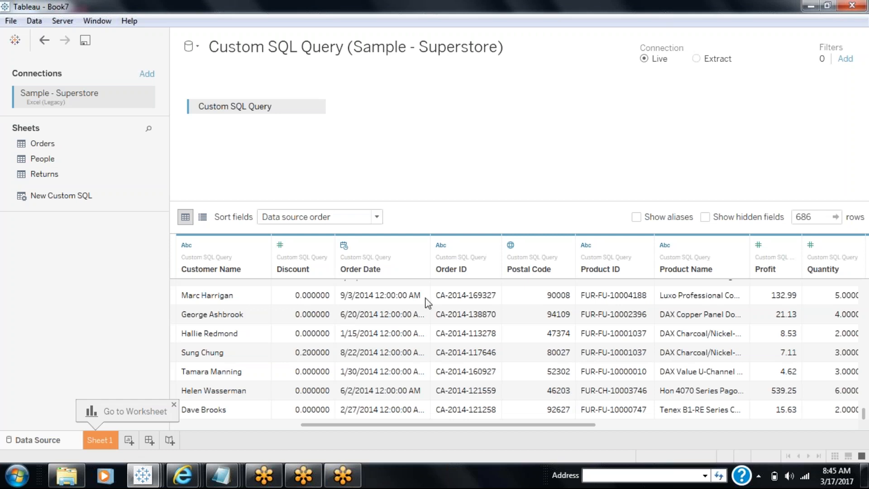
# Switch to Book8, go to Sheet 1, and start a performance recording
pyautogui.moveTo(154, 481)
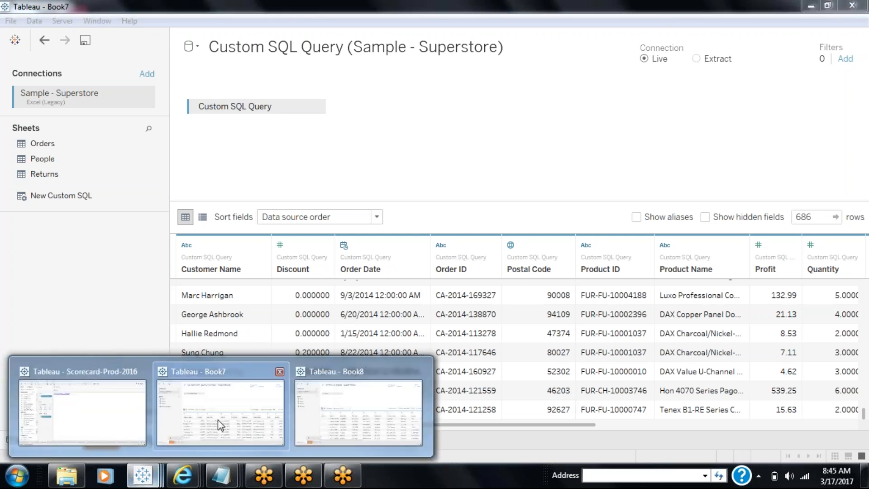
pyautogui.click(344, 412)
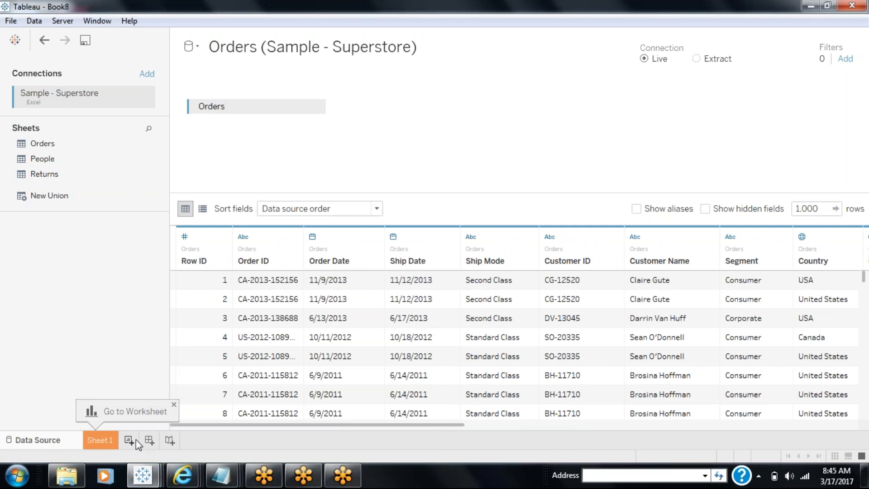
pyautogui.click(116, 443)
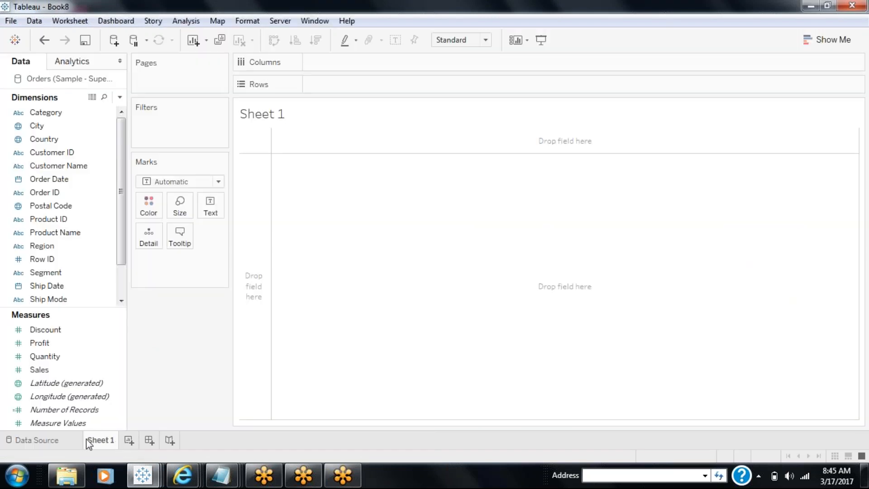
pyautogui.moveTo(88, 441)
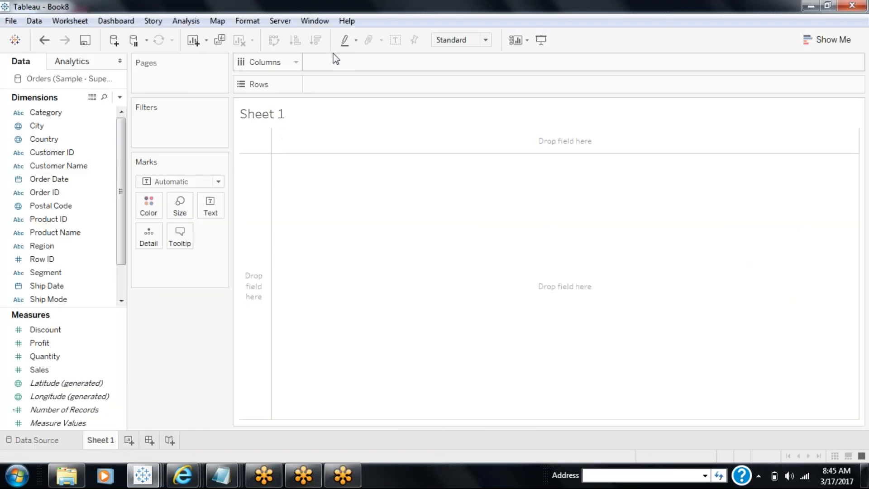
pyautogui.click(347, 21)
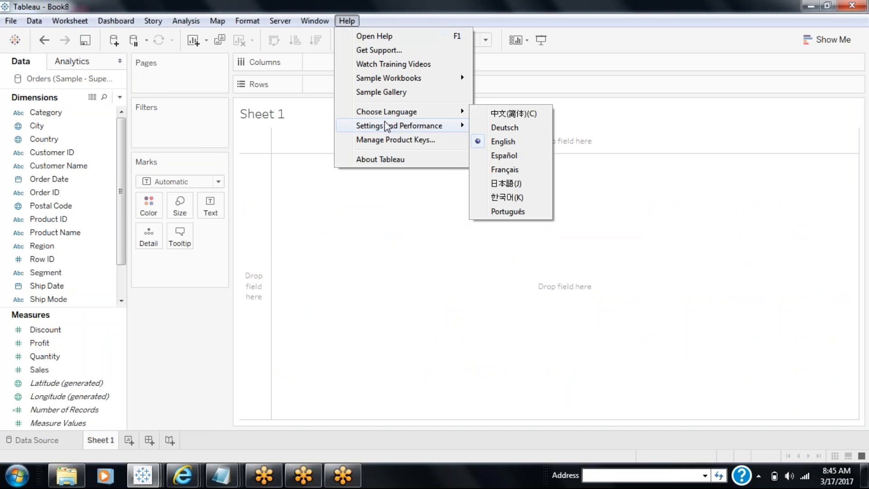
pyautogui.moveTo(395, 125)
pyautogui.moveTo(505, 211)
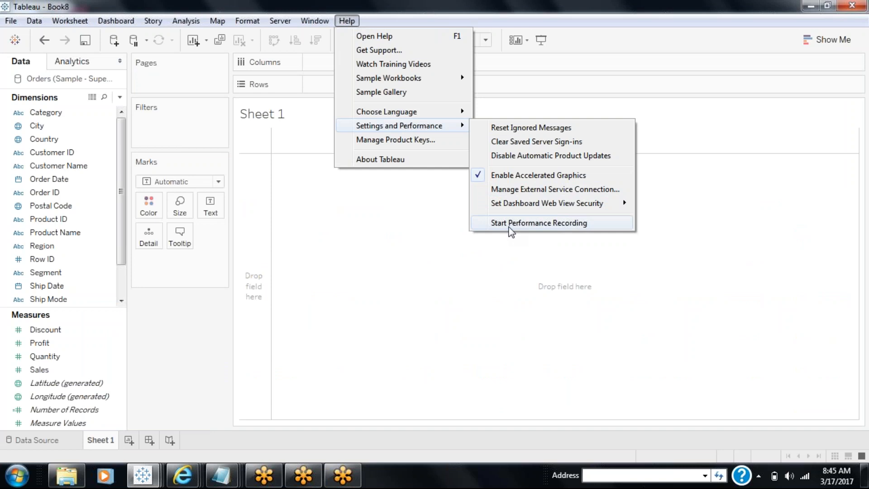
pyautogui.click(511, 223)
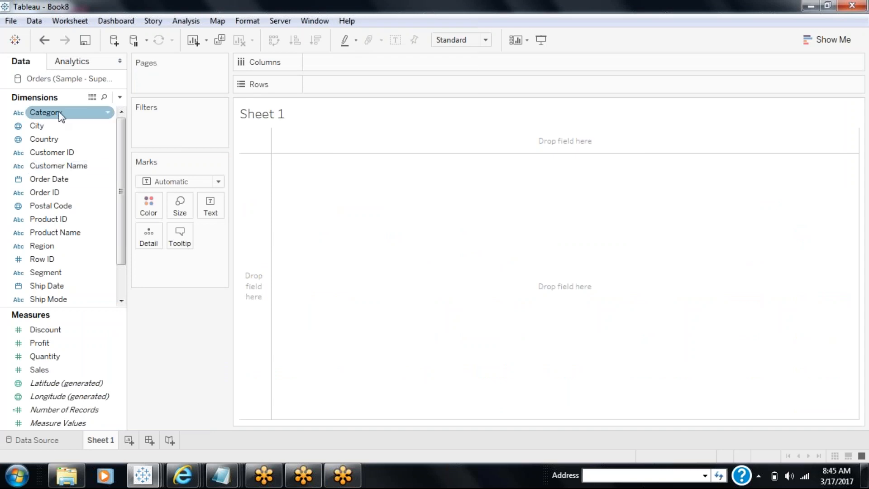
# Build a bar chart with Customer Name on Rows and Sales on Columns, sorted descending by sales
pyautogui.moveTo(61, 116)
pyautogui.mouseDown()
pyautogui.moveTo(365, 75)
pyautogui.moveTo(358, 87)
pyautogui.moveTo(78, 112)
pyautogui.moveTo(73, 122)
pyautogui.mouseUp()
pyautogui.click(59, 168)
pyautogui.moveTo(59, 168); pyautogui.dragTo(367, 86)
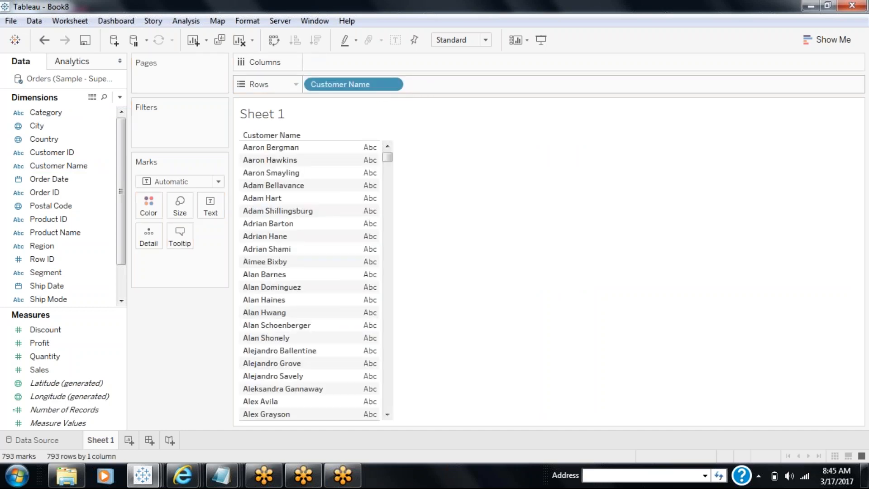
pyautogui.moveTo(64, 370); pyautogui.dragTo(354, 64)
pyautogui.click(322, 45)
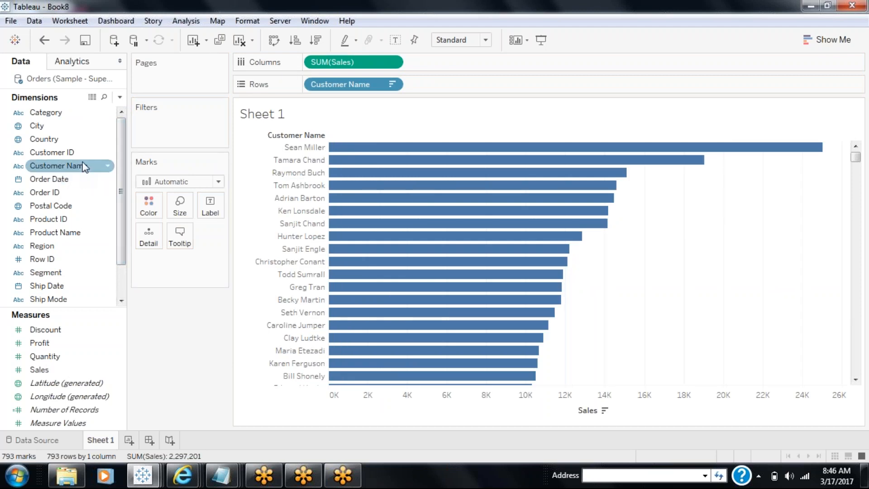
pyautogui.click(120, 98)
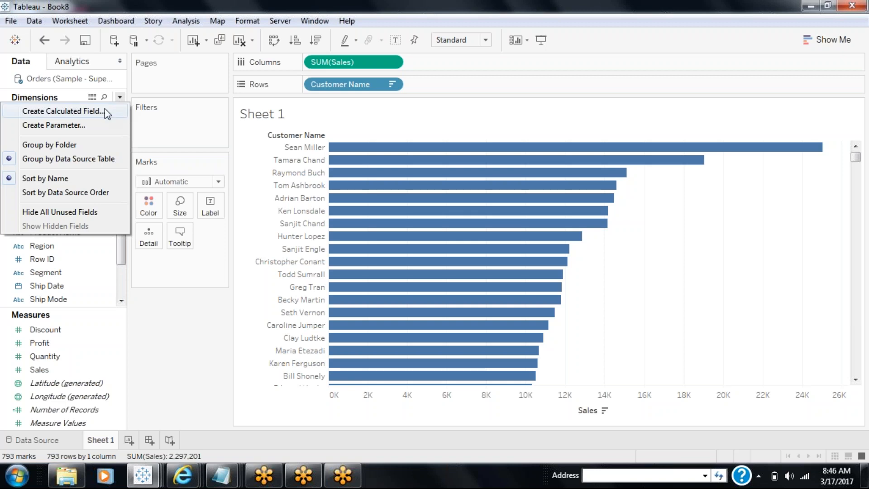
pyautogui.click(105, 111)
pyautogui.press('Escape')
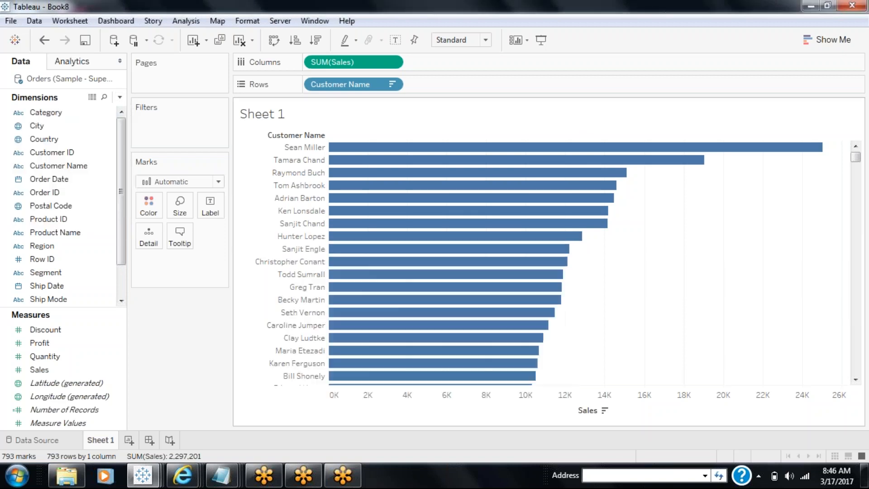
# Start a new parameter named TopN with the Integer data type
pyautogui.click(120, 97)
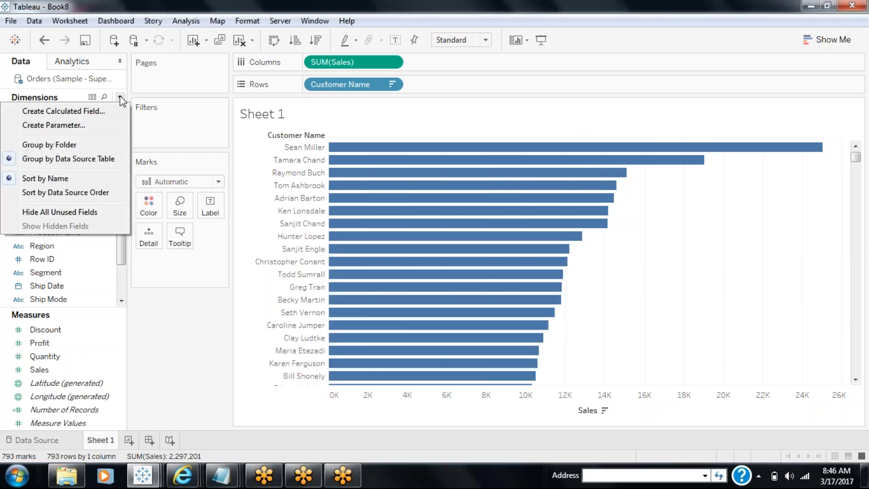
pyautogui.click(108, 126)
pyautogui.write('TopN')
pyautogui.click(422, 214)
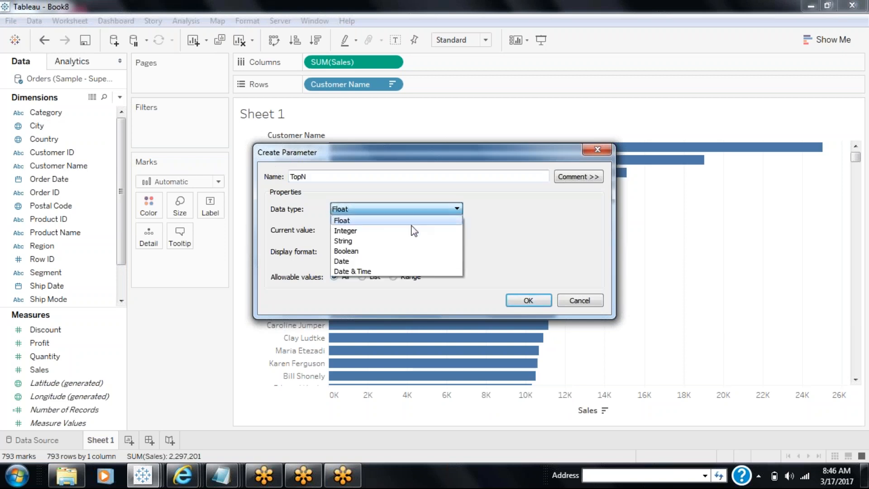
pyautogui.click(408, 230)
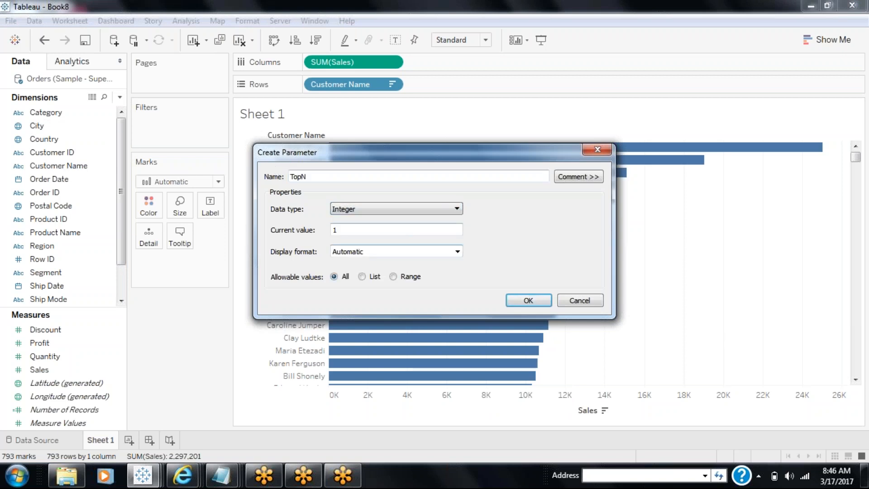
# Limit TopN's allowable values to a range with minimum 3, maximum 100 and step size 1, and create the parameter
pyautogui.click(394, 277)
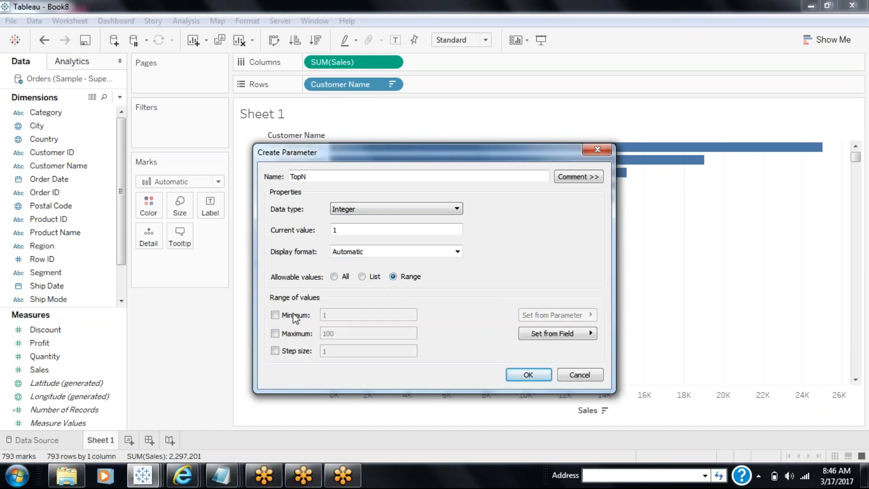
pyautogui.click(275, 315)
pyautogui.press('Tab')
pyautogui.write('3')
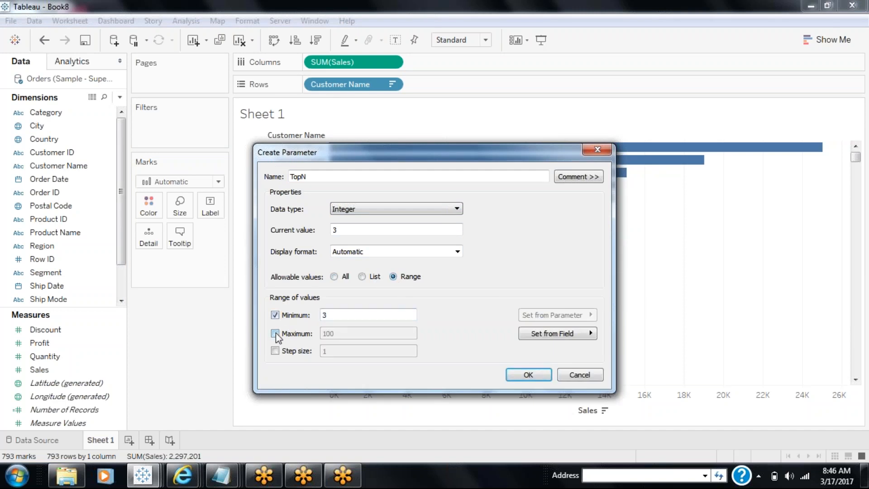
pyautogui.click(274, 334)
pyautogui.click(275, 352)
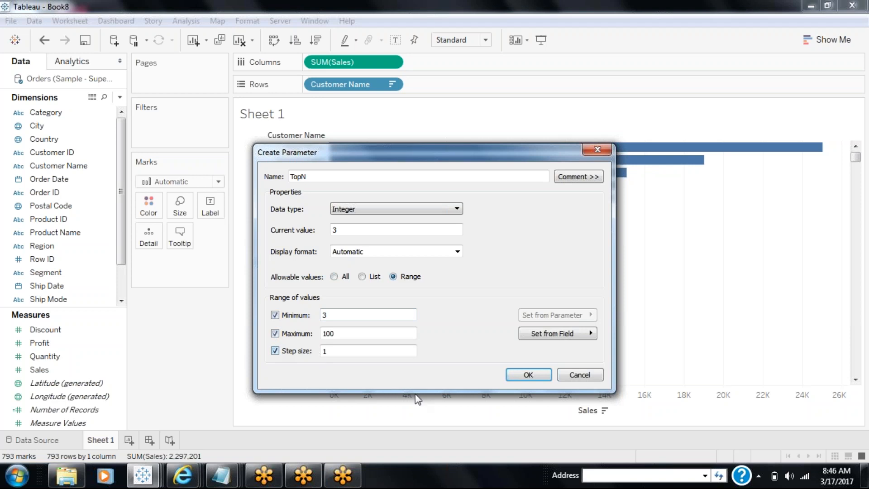
pyautogui.click(517, 375)
# Show the TopN parameter control on Sheet 1 and change it from a slider to a text entry box
pyautogui.click(37, 425)
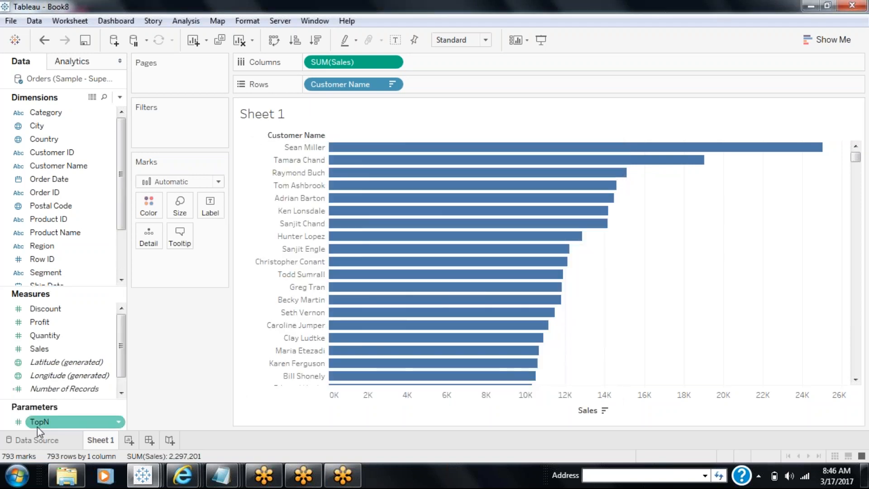
pyautogui.rightClick(40, 427)
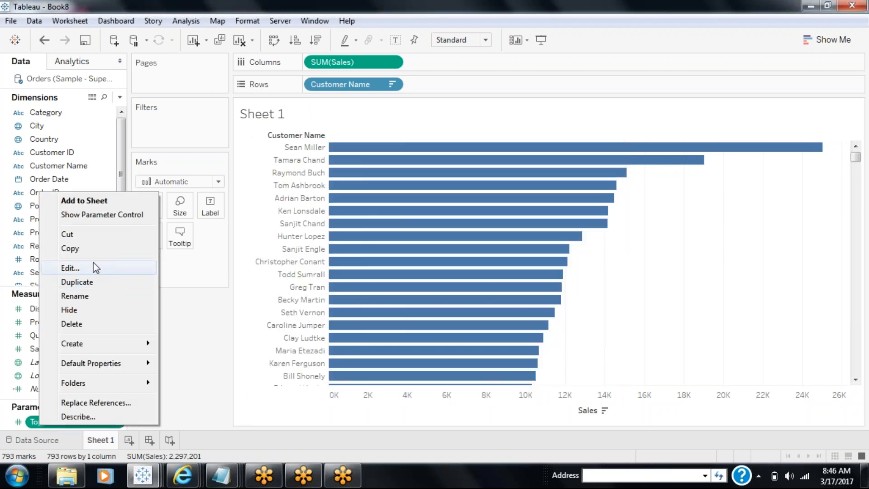
pyautogui.click(106, 215)
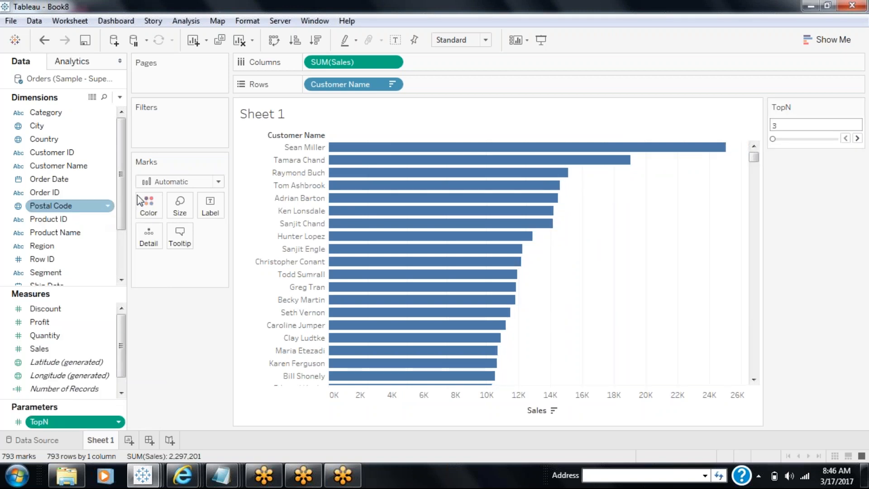
pyautogui.click(858, 107)
pyautogui.click(782, 211)
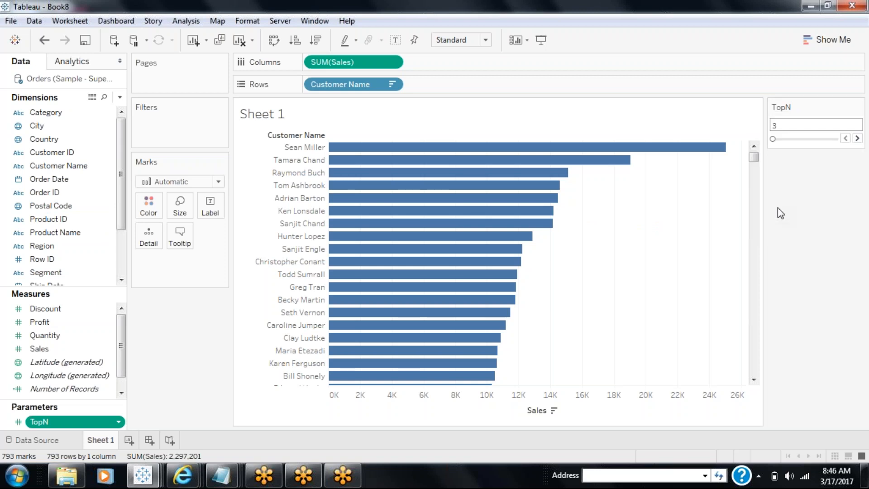
pyautogui.doubleClick(783, 124)
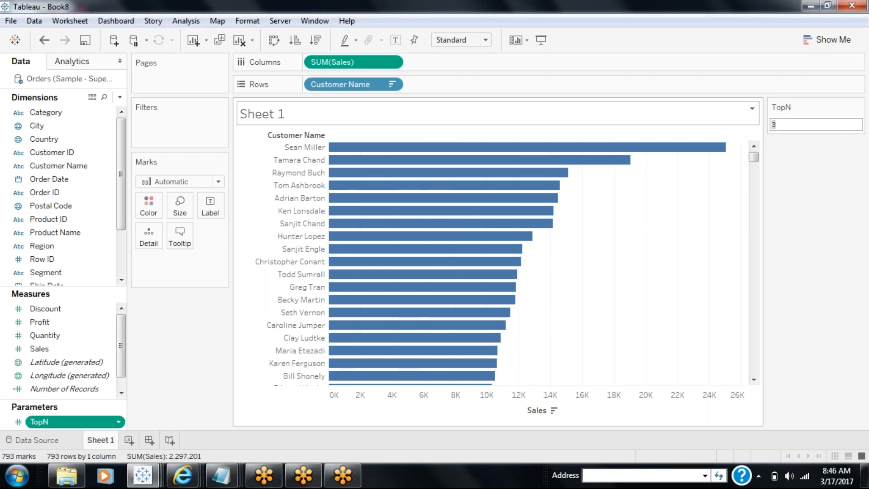
# Filter Customer Name to the top TopN customers by the sum of Sales
pyautogui.moveTo(370, 94); pyautogui.dragTo(150, 130)
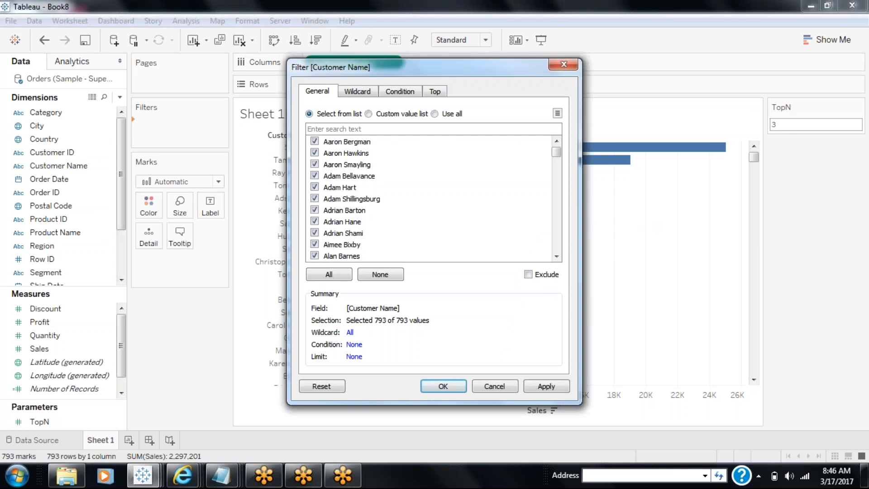
pyautogui.click(436, 92)
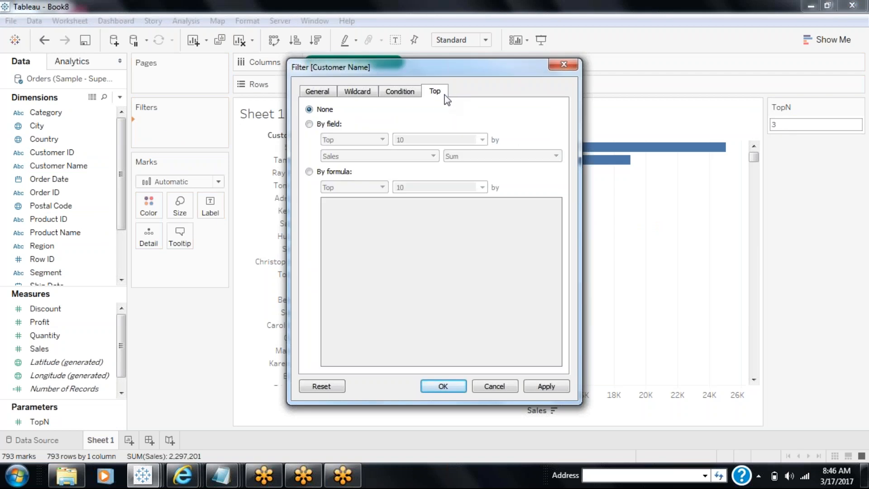
pyautogui.click(309, 123)
pyautogui.click(411, 143)
pyautogui.click(481, 139)
pyautogui.click(448, 167)
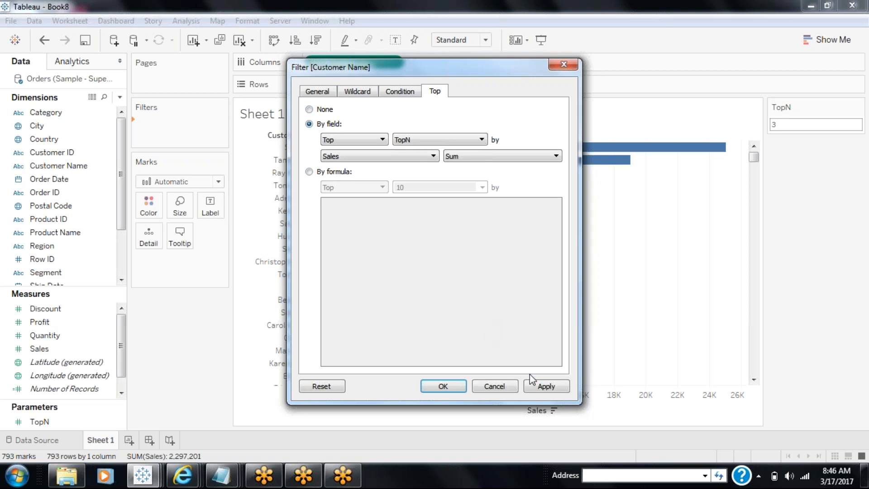
pyautogui.click(557, 387)
pyautogui.click(460, 390)
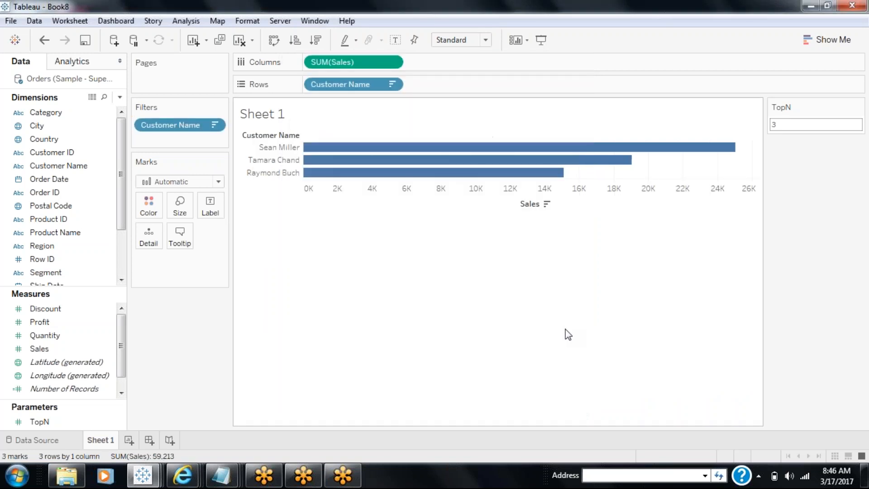
# Set the TopN parameter to 10 and color the bars by Customer Name
pyautogui.write('10')
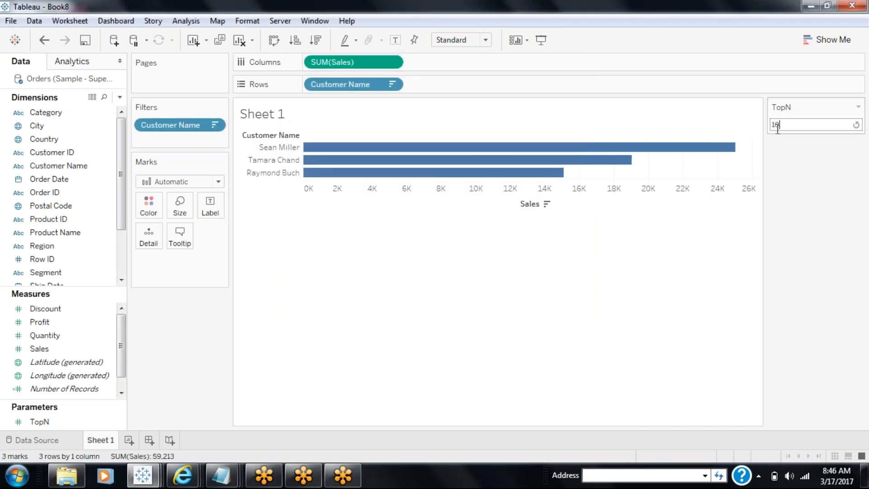
pyautogui.press('Return')
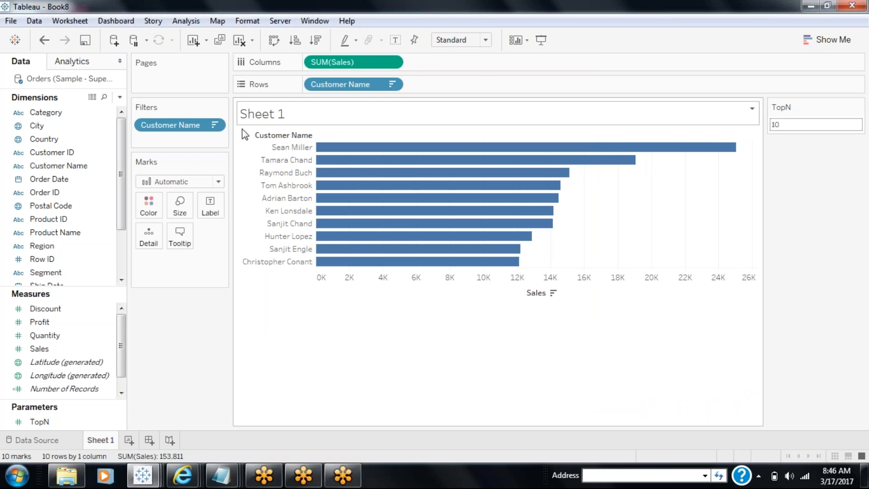
pyautogui.moveTo(60, 173); pyautogui.dragTo(150, 206)
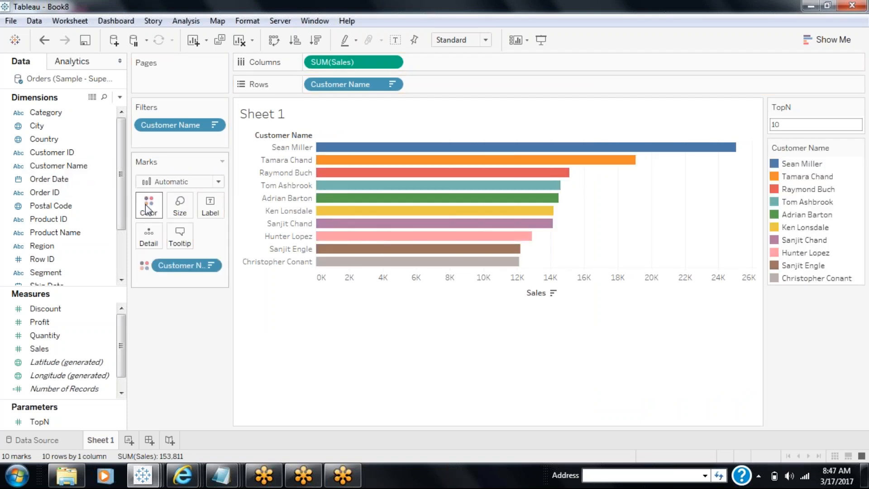
# Save the workbook as Sample19_2 in the Tableau folder 8
pyautogui.click(85, 39)
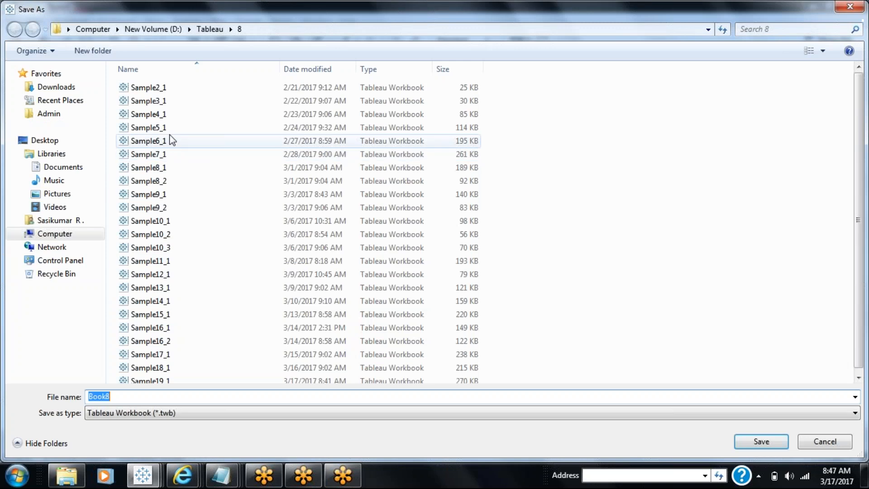
pyautogui.write('Sample19_2')
pyautogui.press('Return')
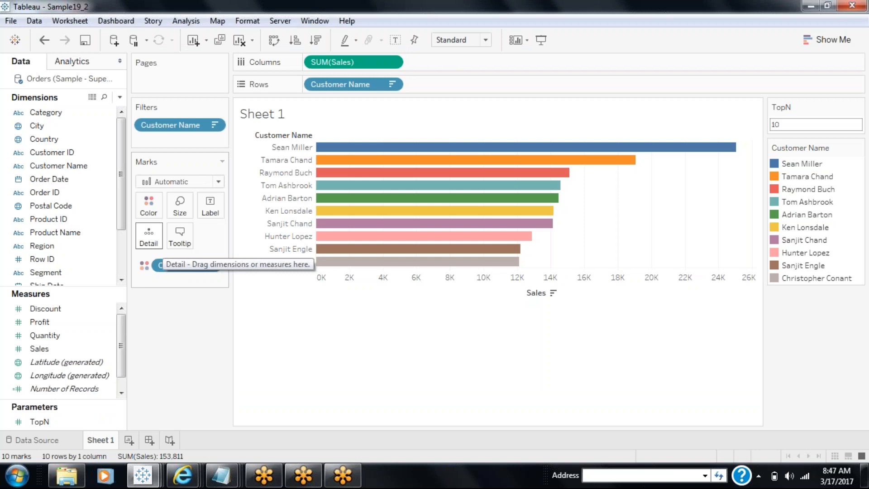
# Stop the performance recording, look through the Timeline, Events and Query sheets, and return to a maximized Performance Summary
pyautogui.click(347, 23)
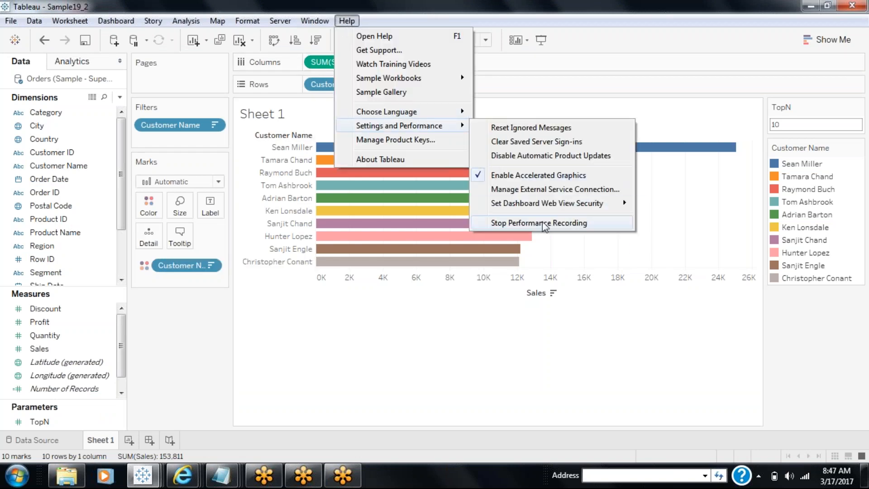
pyautogui.click(540, 223)
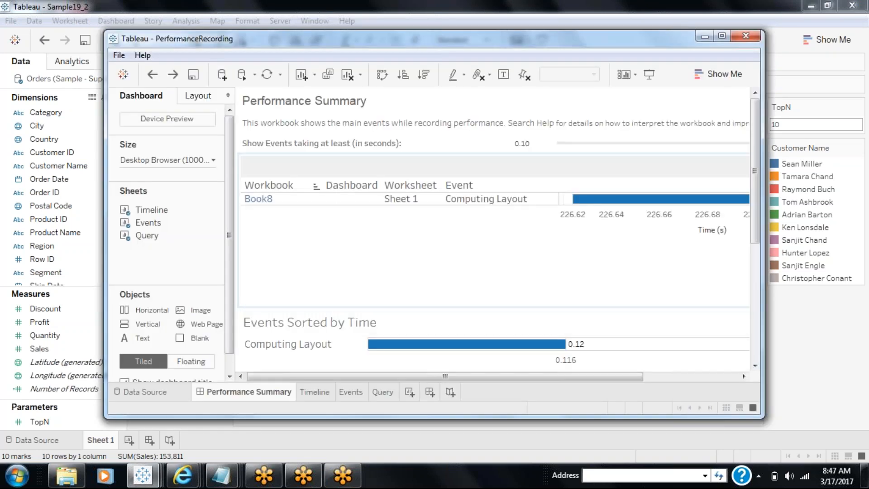
pyautogui.click(324, 392)
pyautogui.click(354, 394)
pyautogui.click(382, 394)
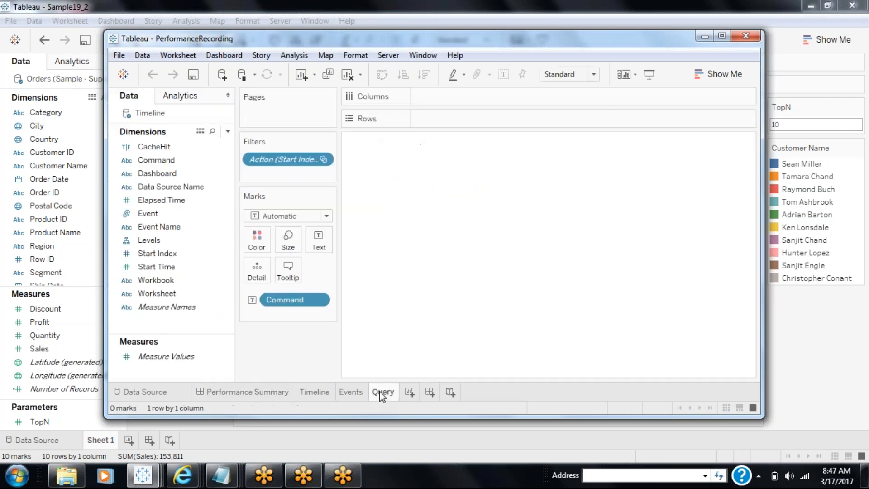
pyautogui.click(244, 399)
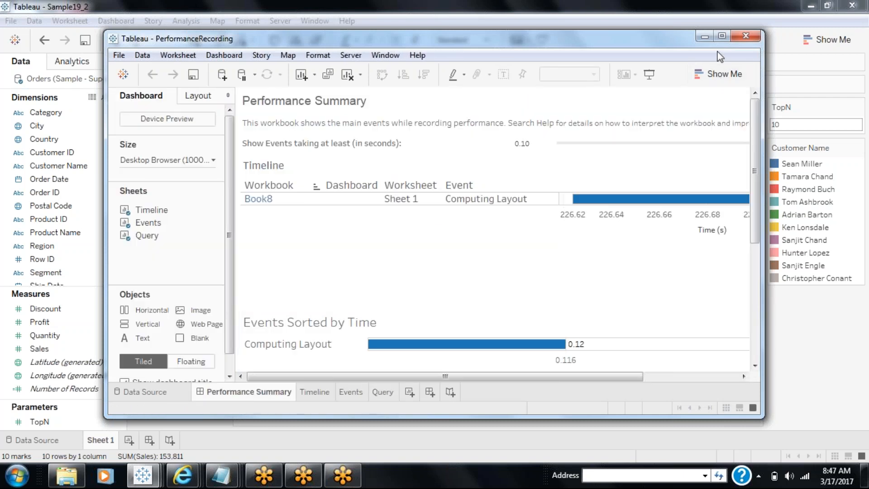
pyautogui.click(723, 37)
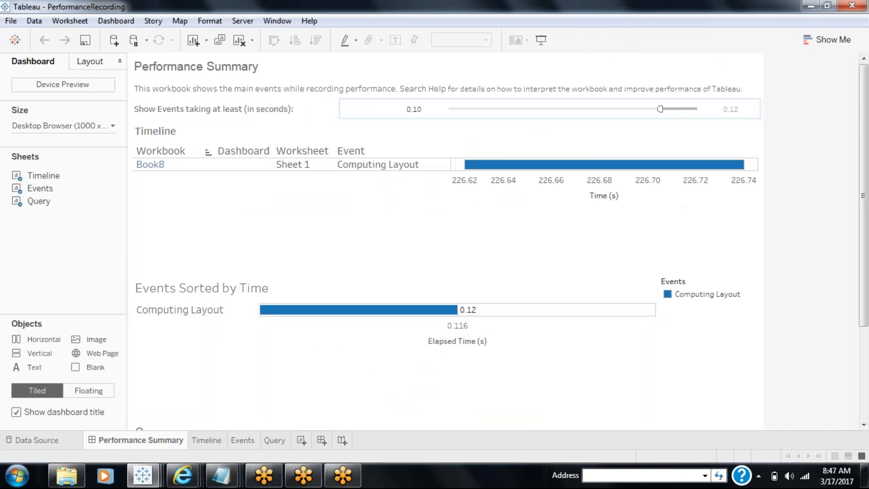
# Lower the minimum event duration to 0.00 seconds and examine the query behind the longest Executing Query event
pyautogui.moveTo(661, 110); pyautogui.dragTo(444, 114)
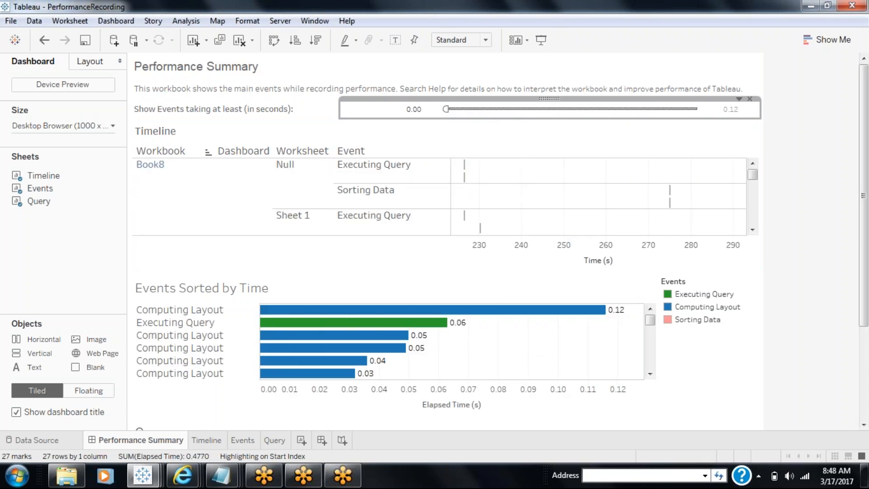
pyautogui.moveTo(650, 321)
pyautogui.mouseDown()
pyautogui.moveTo(650, 372)
pyautogui.moveTo(648, 317)
pyautogui.mouseUp()
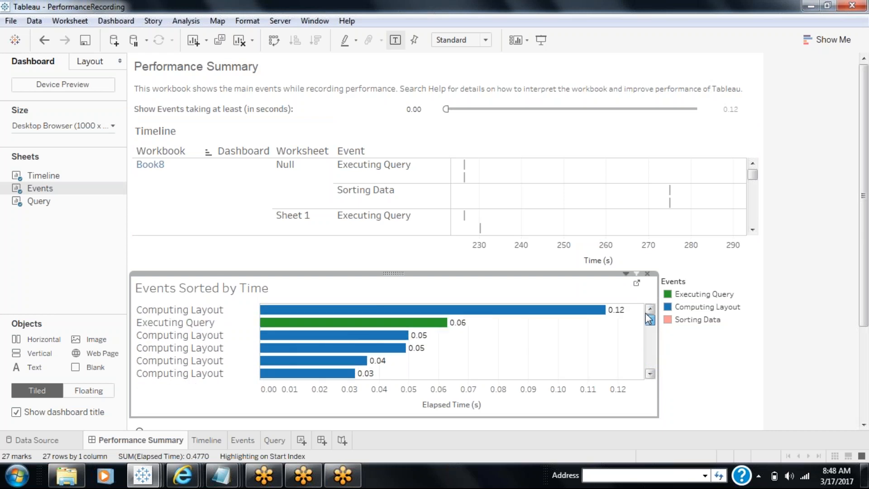
pyautogui.click(350, 327)
pyautogui.moveTo(865, 196); pyautogui.dragTo(868, 288)
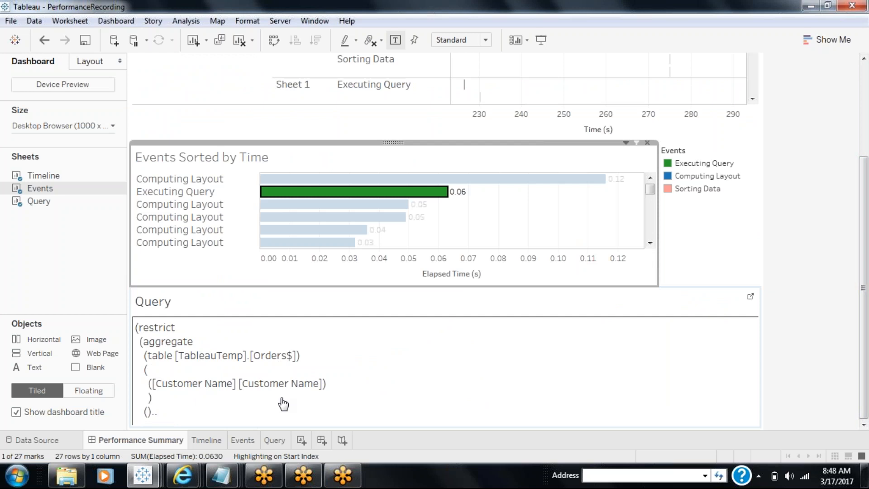
pyautogui.click(380, 251)
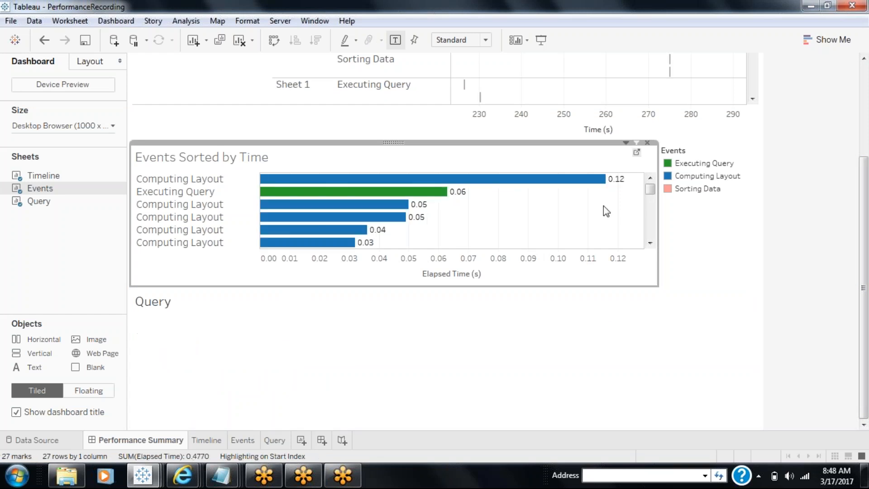
# Examine the queries behind the shorter Executing Query events in Events Sorted by Time
pyautogui.click(650, 243)
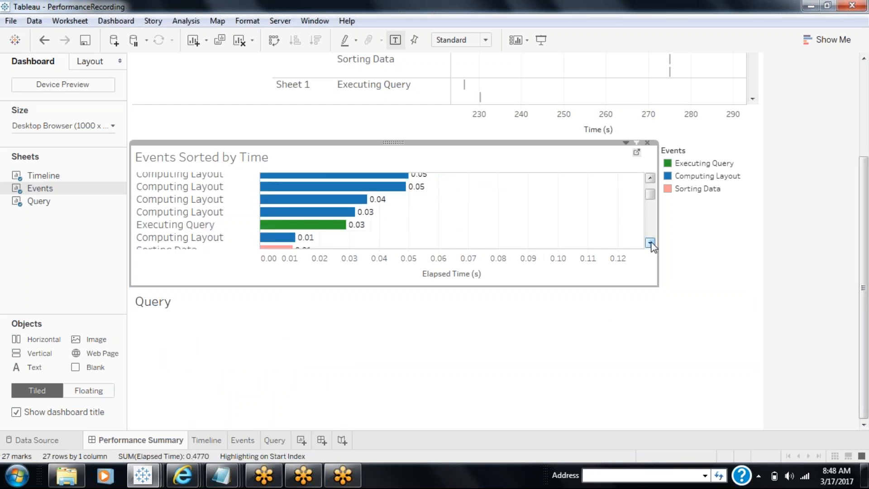
pyautogui.click(335, 225)
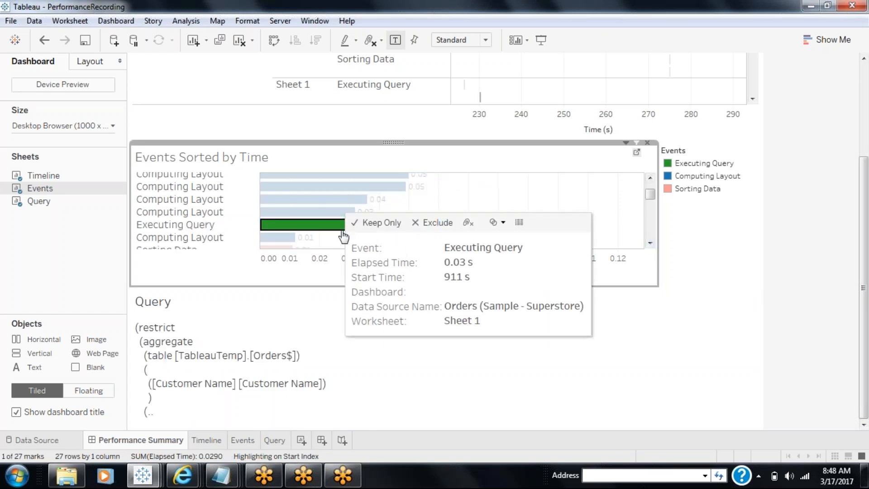
pyautogui.moveTo(651, 196); pyautogui.dragTo(652, 219)
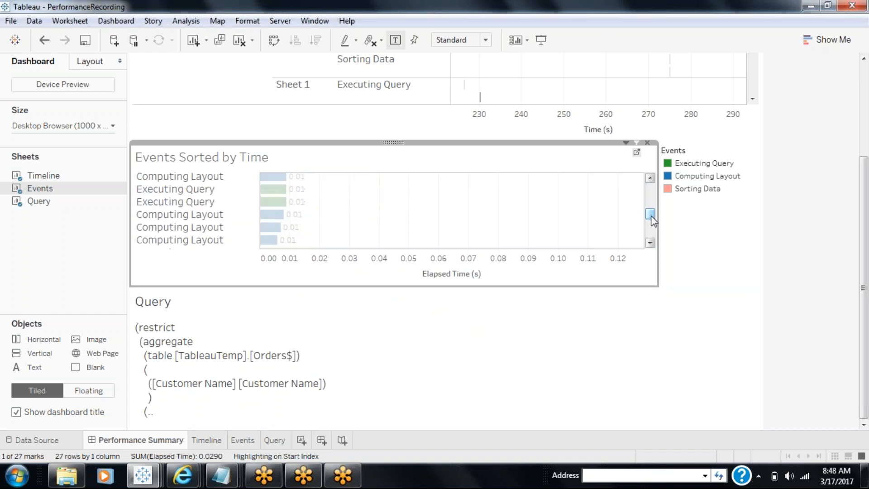
pyautogui.click(271, 190)
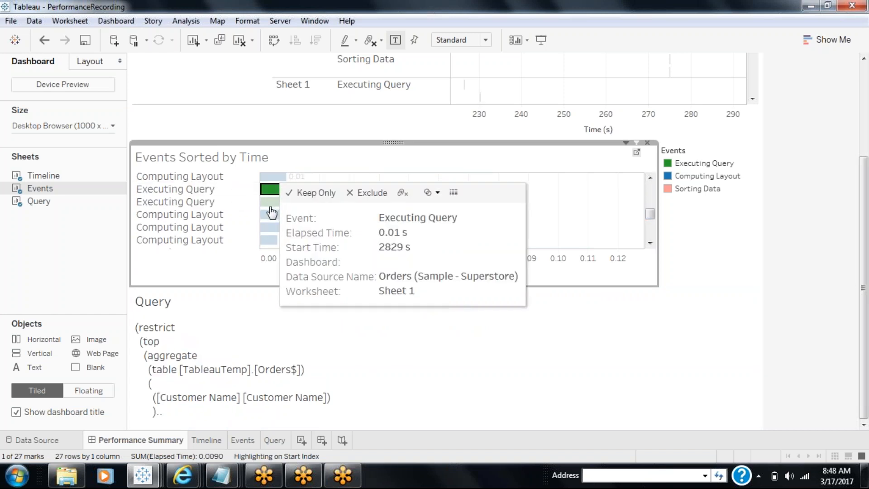
pyautogui.click(272, 204)
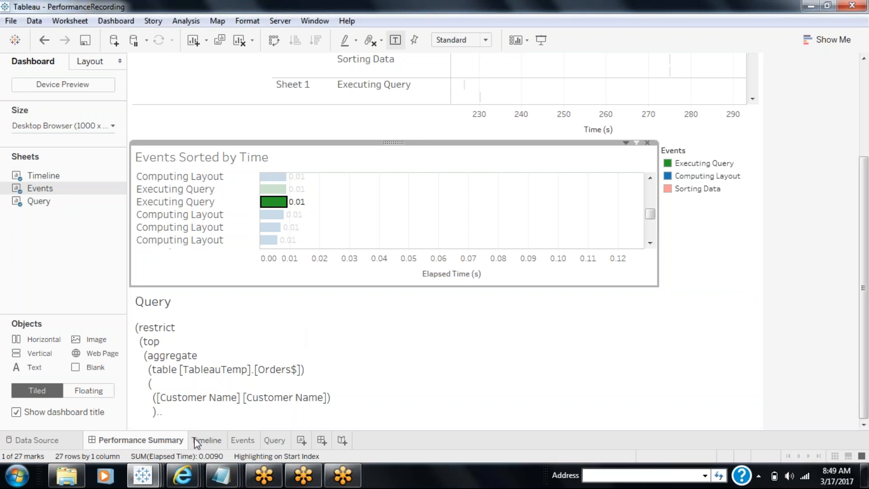
# Switch to Windows Explorer, open the Tableau Logs folder, and look over the latest performance, log_1, tdeserver and tabprotosrv files
pyautogui.click(79, 479)
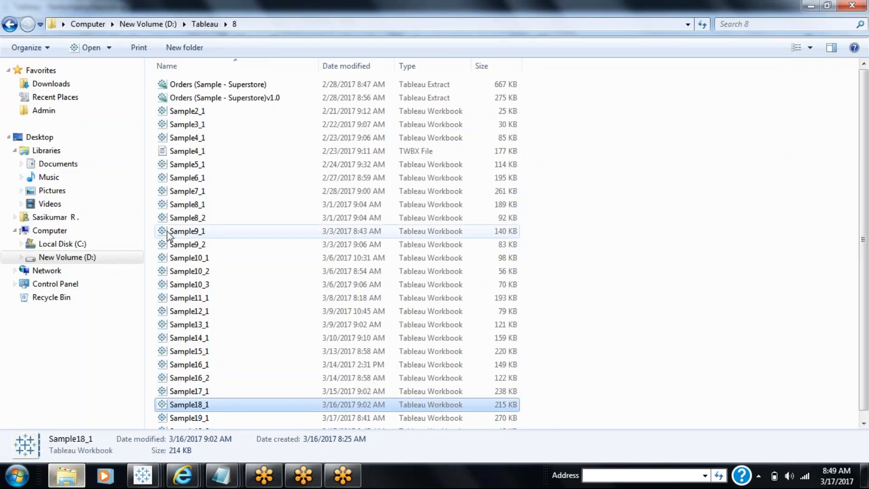
pyautogui.press('BackSpace')
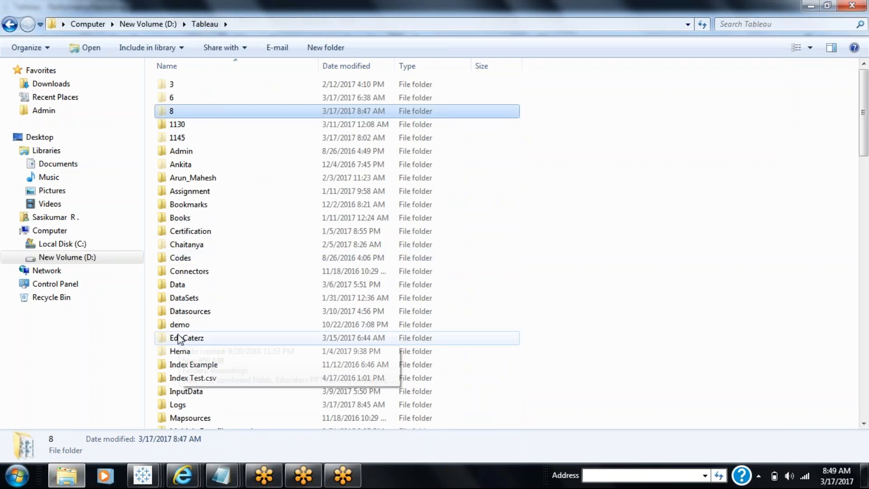
pyautogui.doubleClick(184, 408)
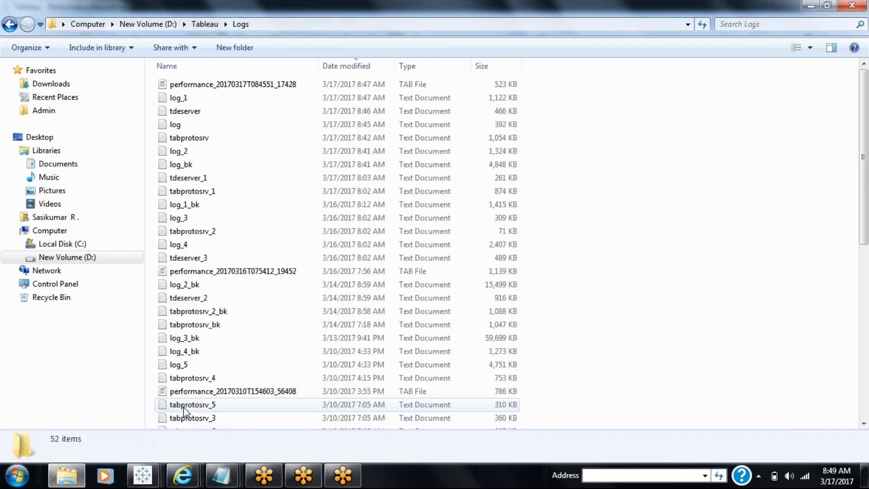
pyautogui.click(253, 87)
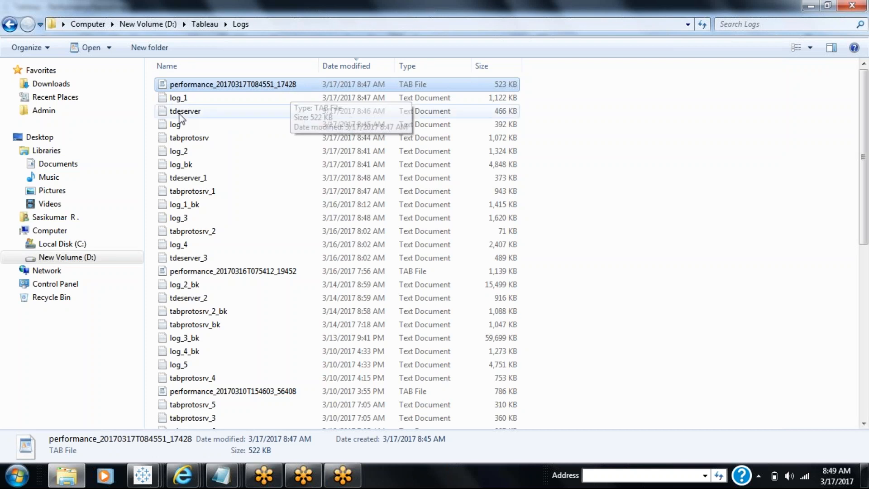
pyautogui.click(174, 100)
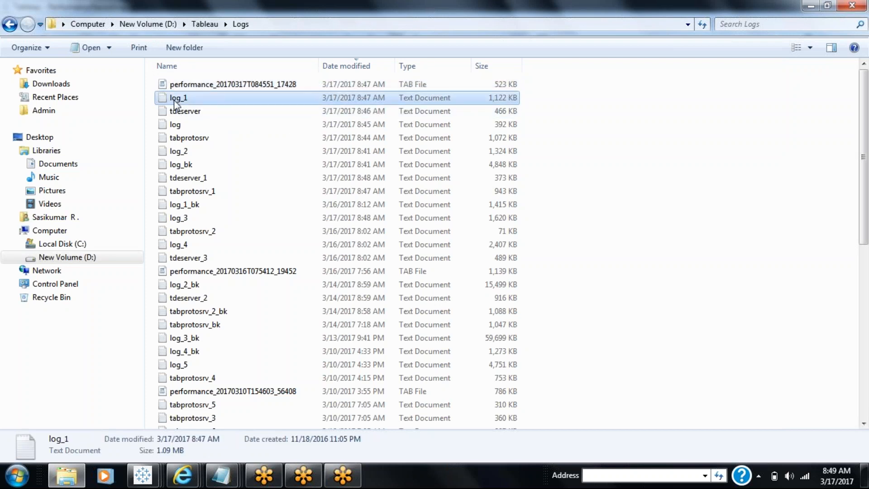
pyautogui.click(176, 111)
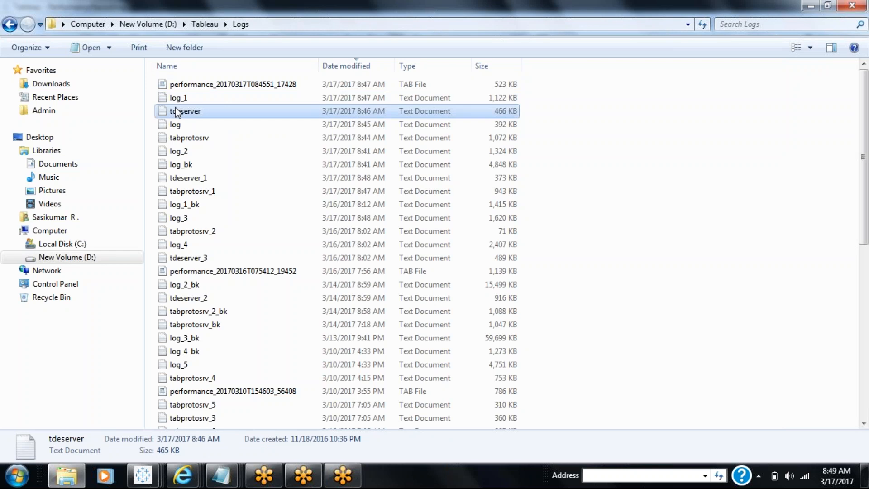
pyautogui.click(180, 140)
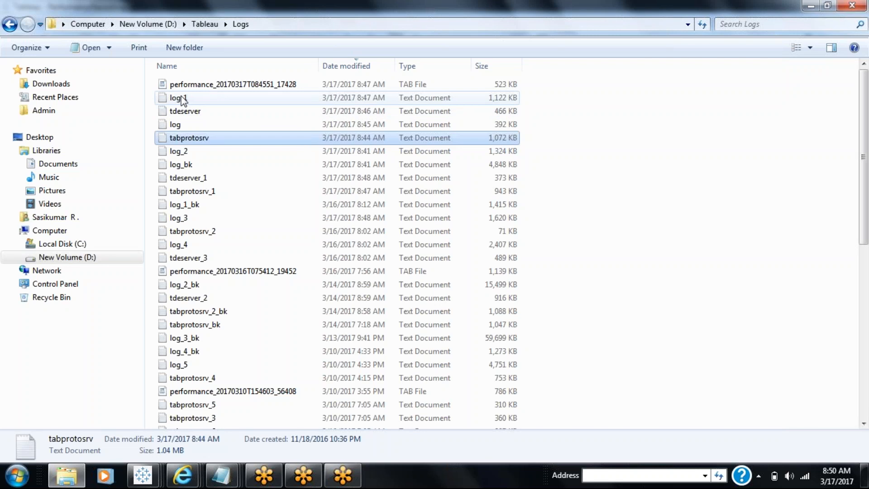
# Open the log_1 file, examine its latest entries at the end, and close it
pyautogui.doubleClick(182, 99)
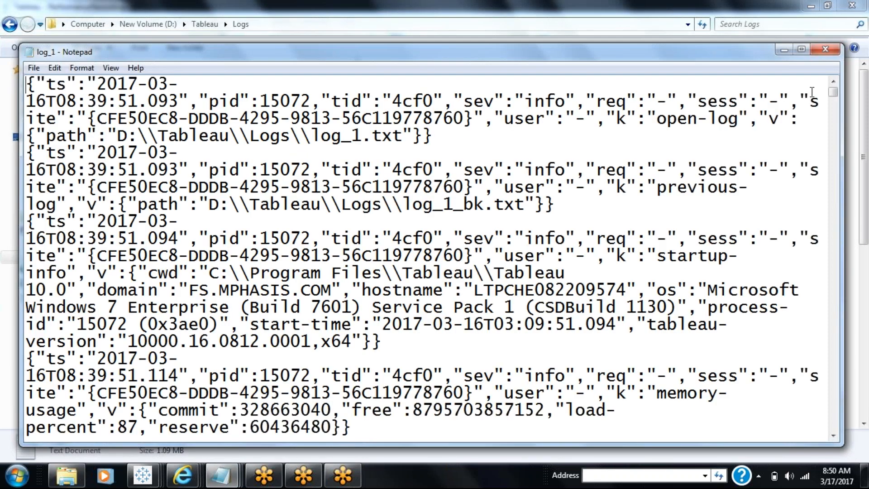
pyautogui.moveTo(833, 92); pyautogui.dragTo(841, 430)
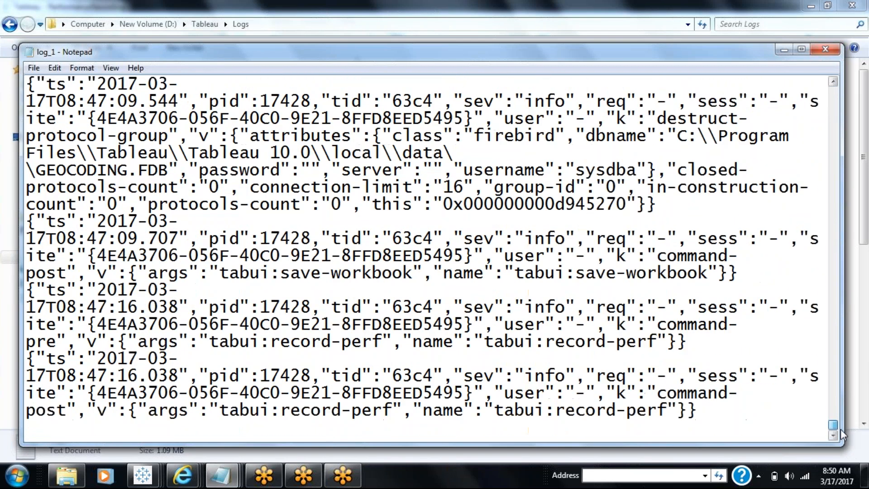
pyautogui.click(826, 49)
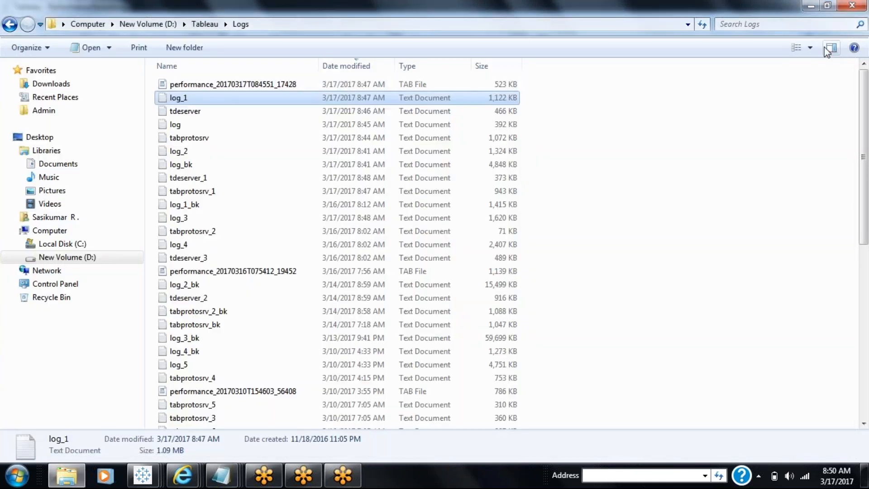
# Open the tabprotosrv log file, look through its entries, and close it
pyautogui.click(189, 138)
pyautogui.doubleClick(190, 138)
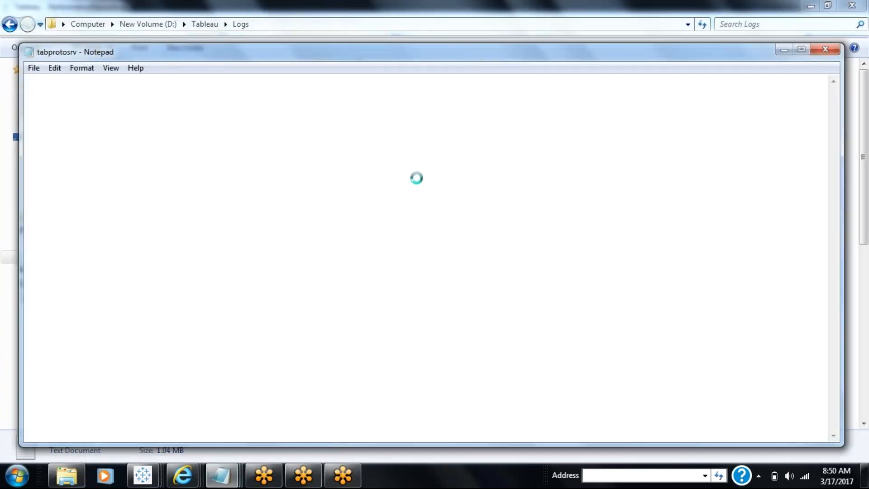
pyautogui.moveTo(838, 96); pyautogui.dragTo(815, 197)
pyautogui.click(824, 49)
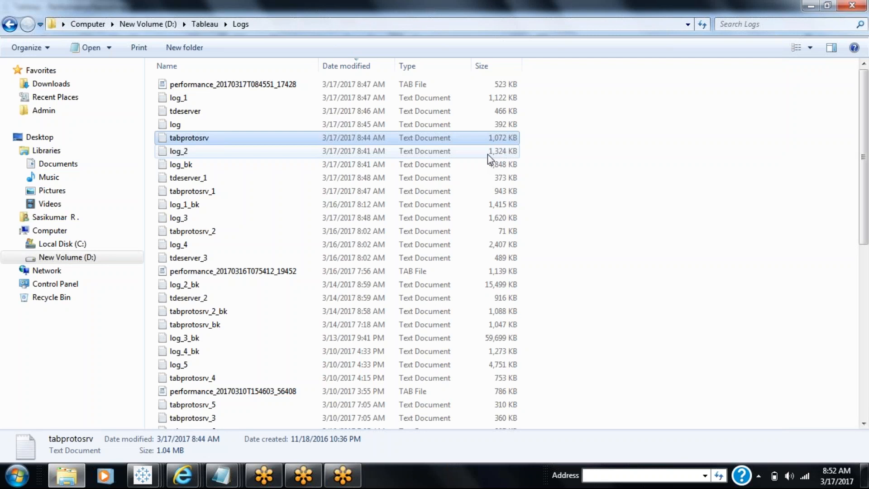
# Switch back to Tableau, view the Timeline sheet of the performance recording, and close the PerformanceRecording workbook
pyautogui.click(811, 6)
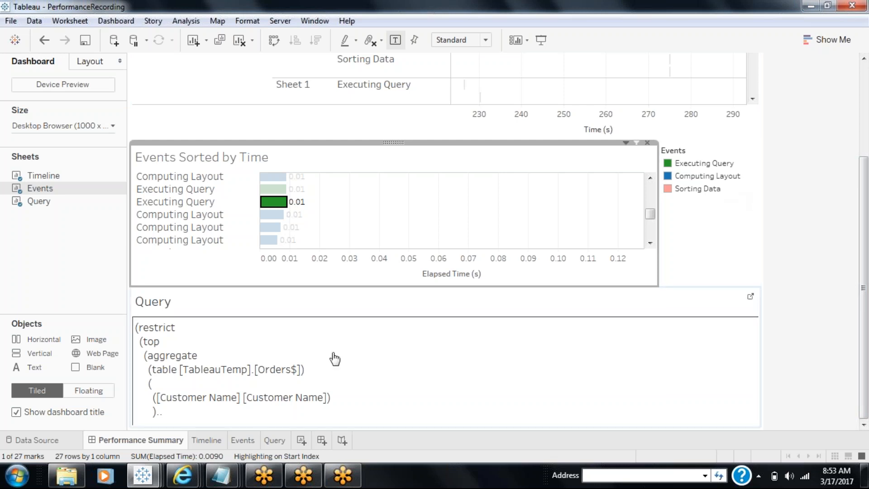
pyautogui.click(205, 444)
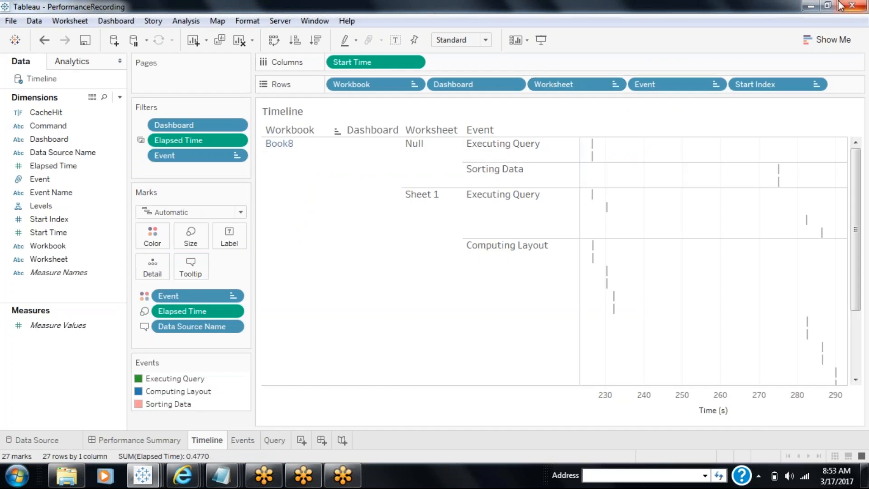
pyautogui.click(853, 7)
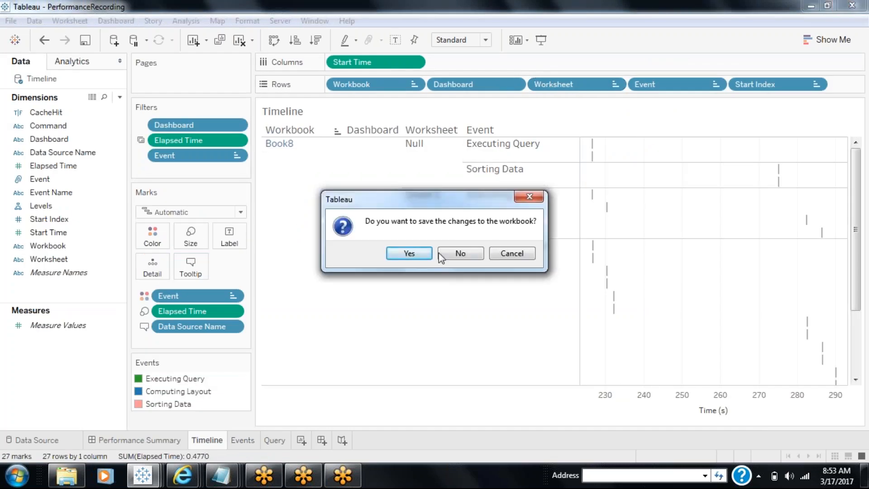
pyautogui.click(411, 254)
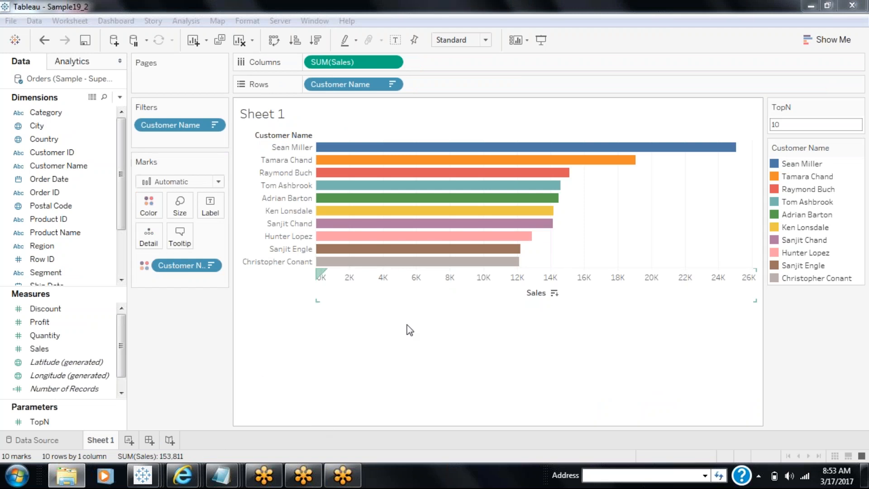
# Add a blank worksheet to the Sample19_2 workbook, and swap the rows and columns of the customer sales chart on Sheet 1
pyautogui.click(207, 334)
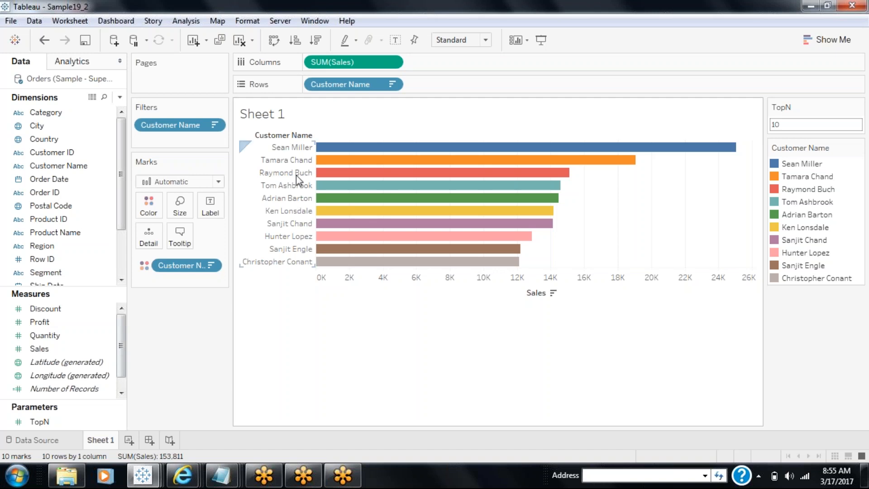
pyautogui.click(128, 442)
pyautogui.click(111, 443)
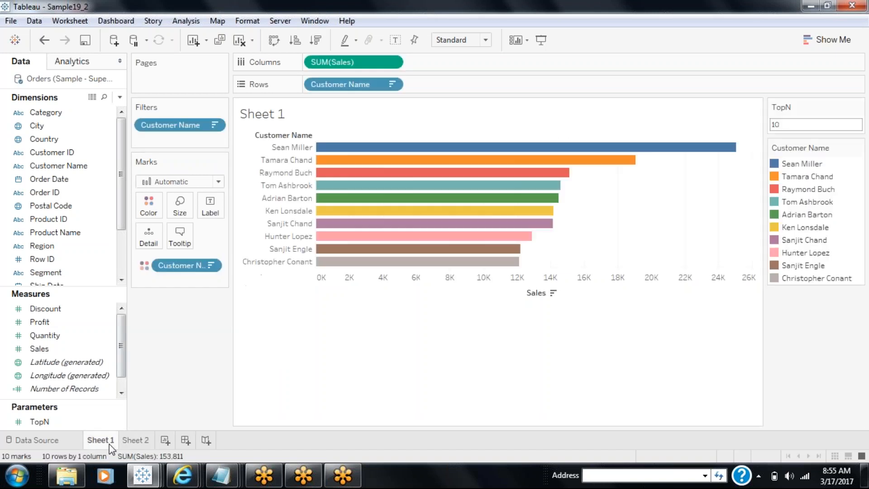
pyautogui.click(273, 41)
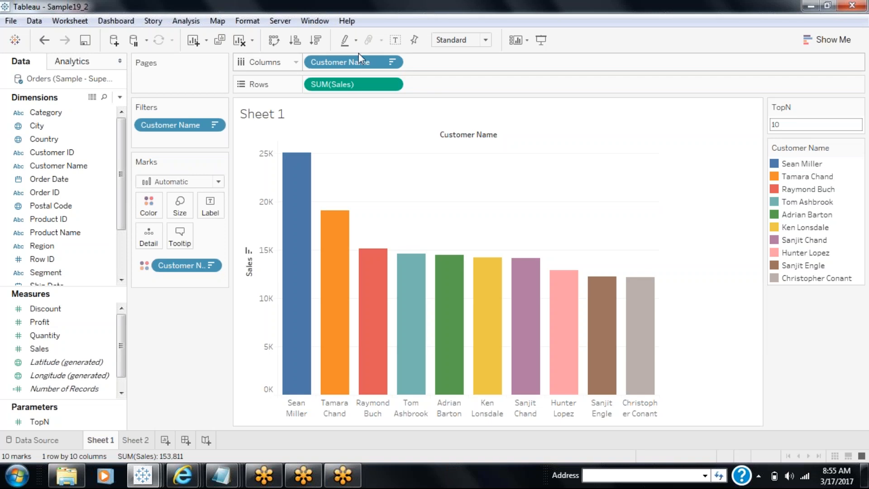
# Duplicate Sheet 1 and, in the copy, put Region first on Columns and Segment first on Rows
pyautogui.rightClick(105, 437)
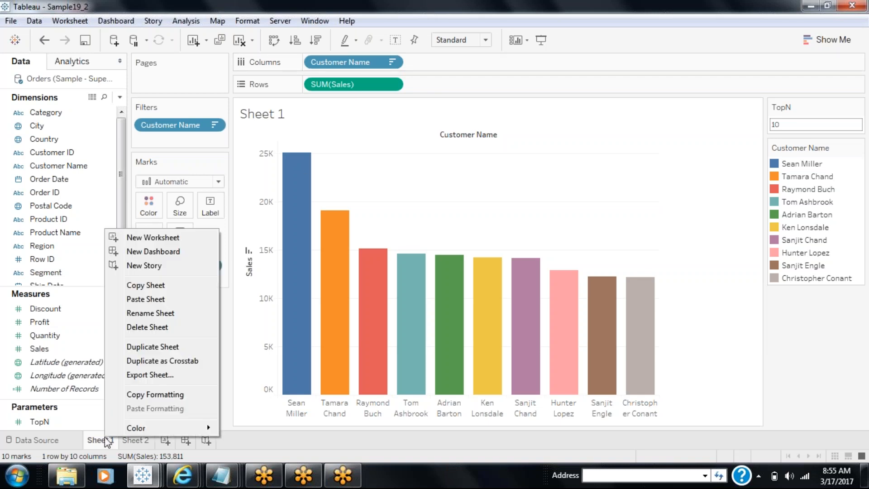
pyautogui.click(135, 349)
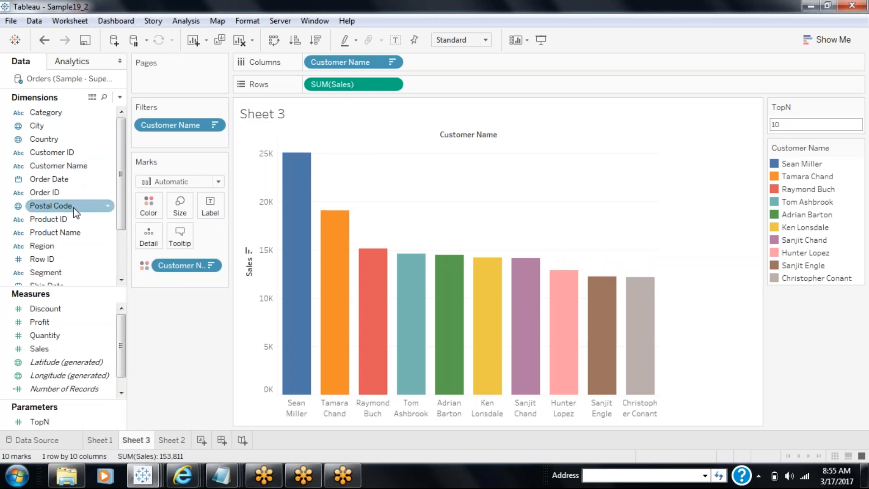
pyautogui.moveTo(65, 254); pyautogui.dragTo(307, 63)
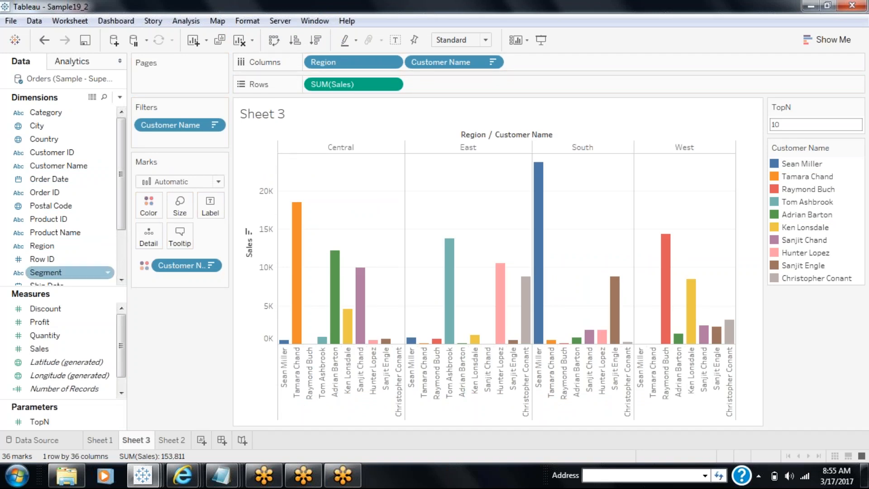
pyautogui.moveTo(63, 275); pyautogui.dragTo(311, 88)
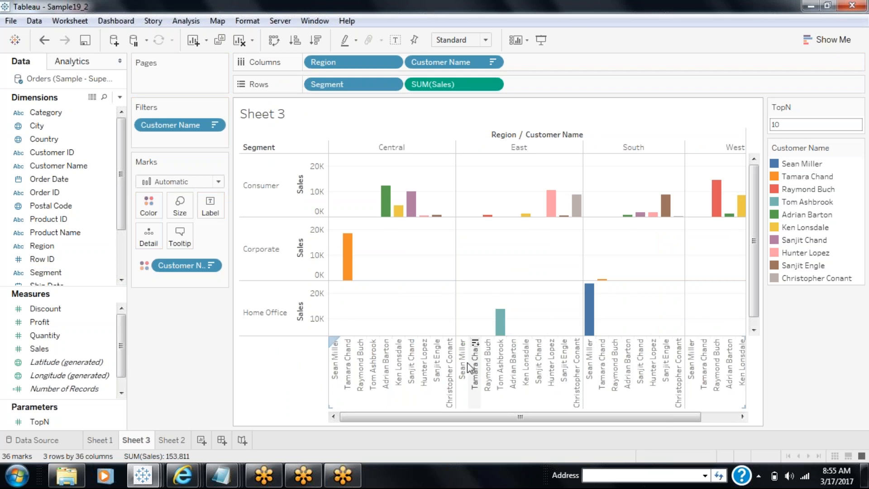
# Swap the rows and columns of the region and segment chart on Sheet 3
pyautogui.click(185, 21)
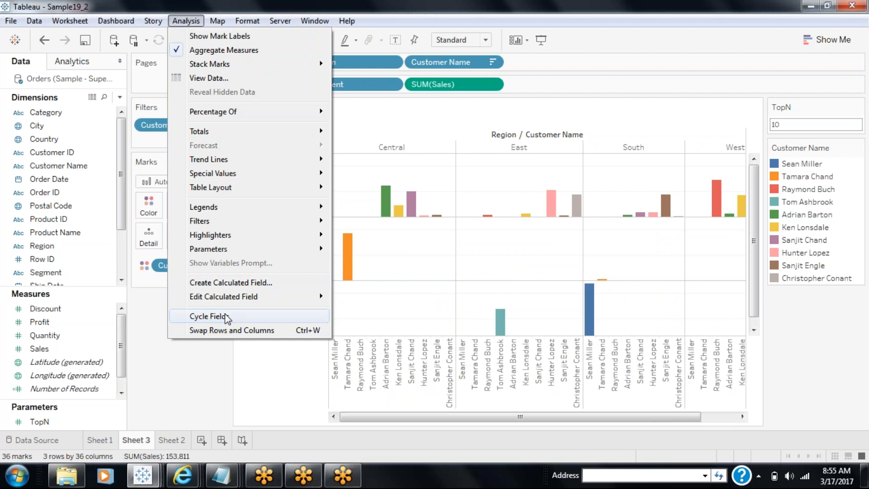
pyautogui.click(215, 335)
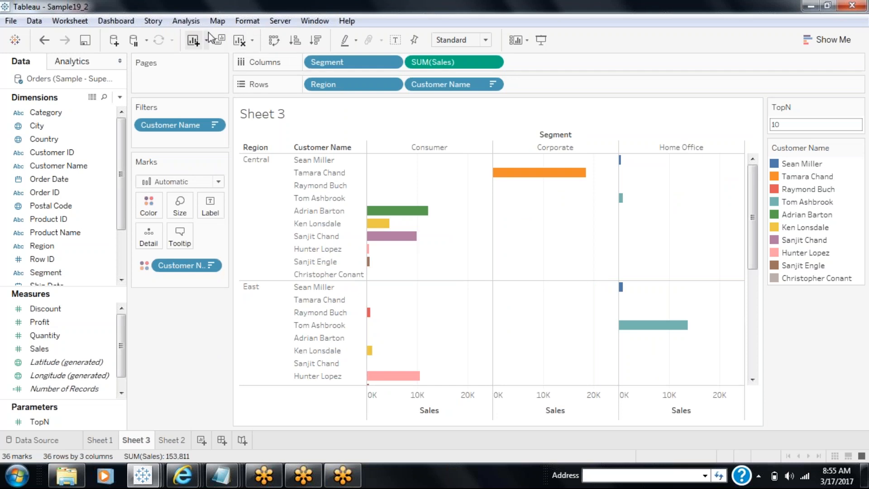
pyautogui.click(186, 21)
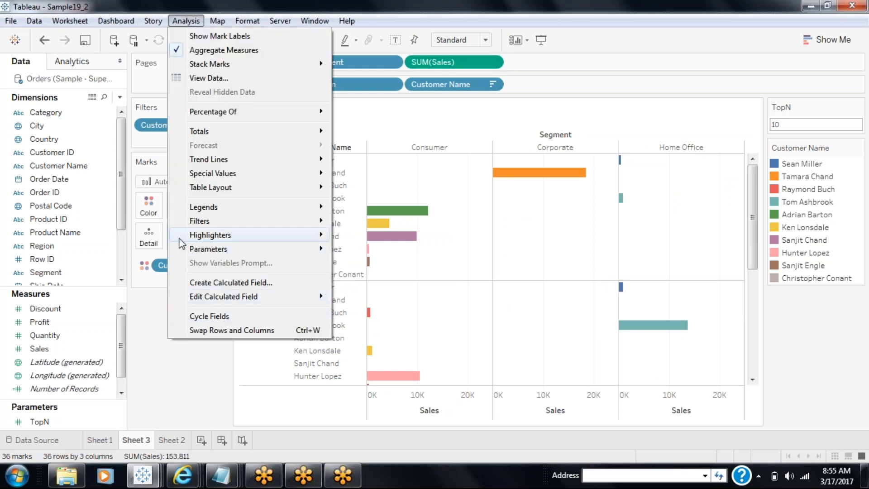
pyautogui.click(146, 349)
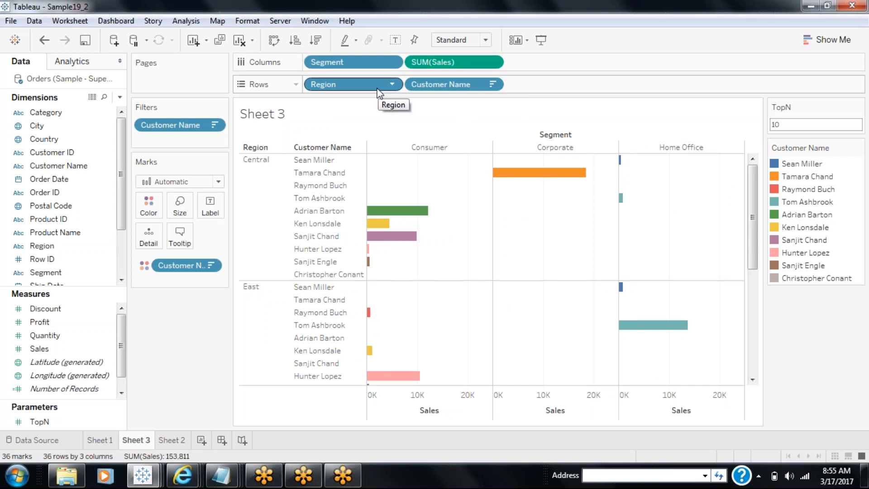
# Delete the empty Sheet 2 and duplicate Sheet 3
pyautogui.click(170, 442)
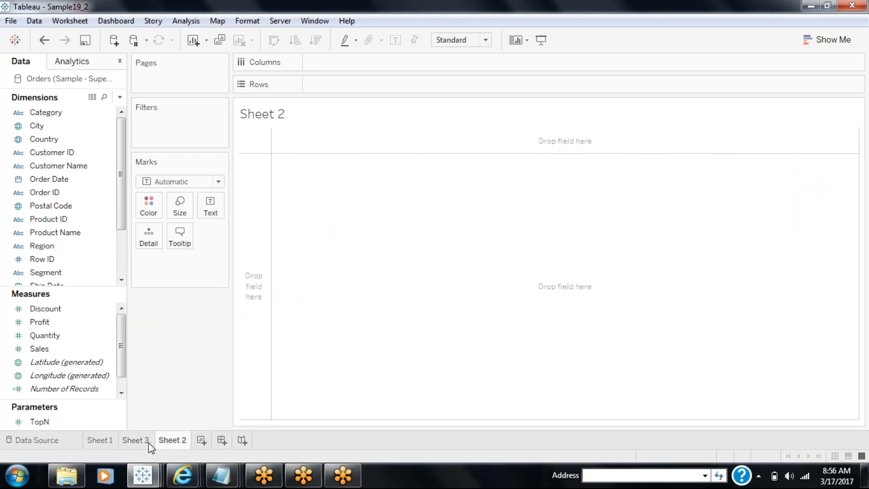
pyautogui.rightClick(186, 440)
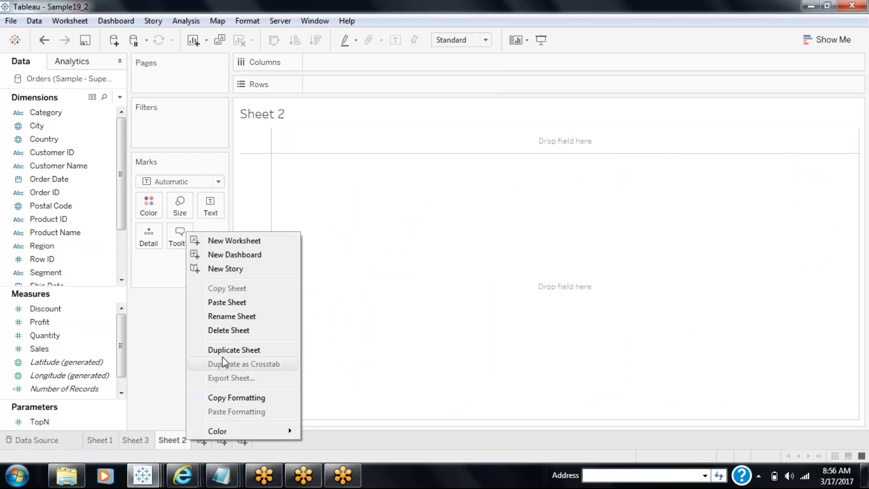
pyautogui.click(225, 330)
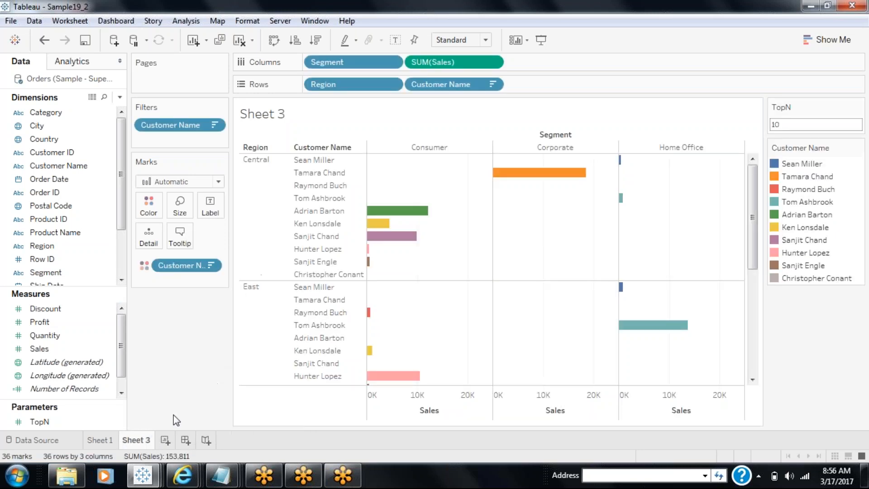
pyautogui.rightClick(135, 445)
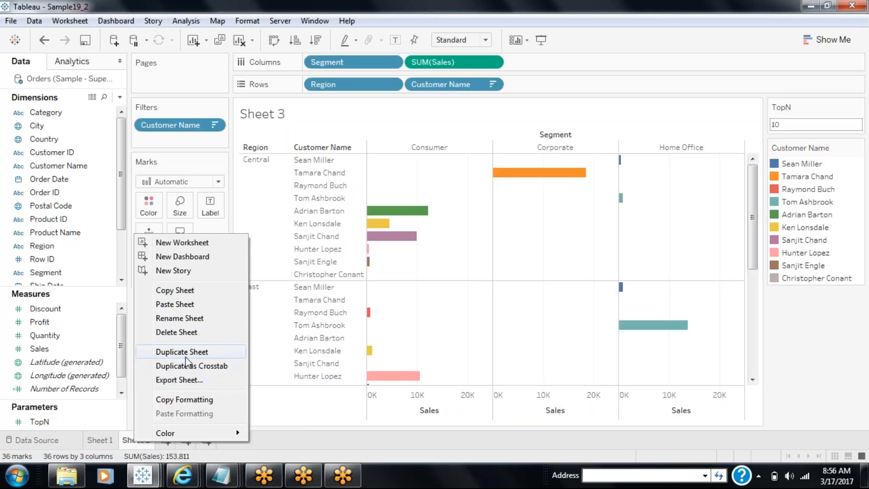
pyautogui.click(200, 447)
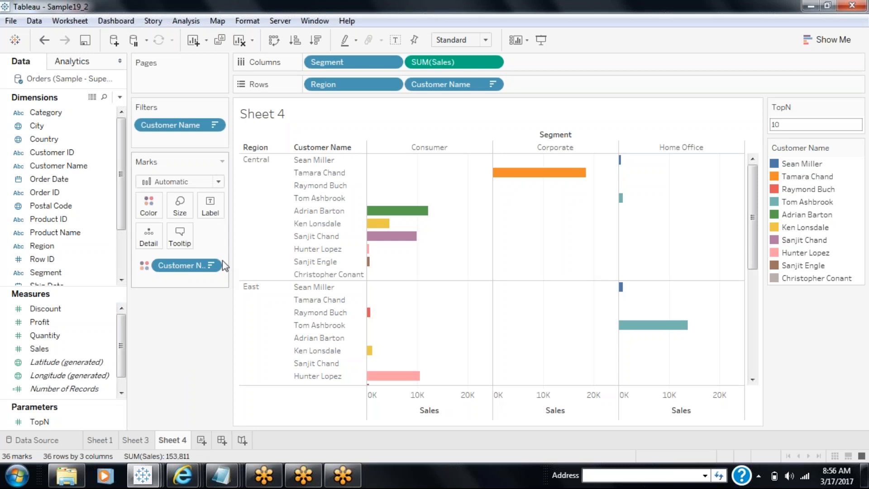
# Cycle the fields on Sheet 4 once and compare its field arrangement with Sheet 3
pyautogui.click(186, 20)
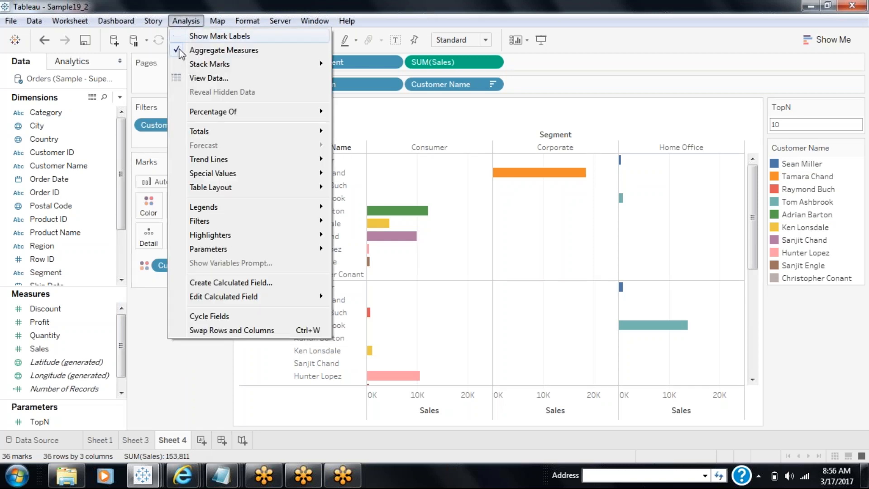
pyautogui.click(211, 316)
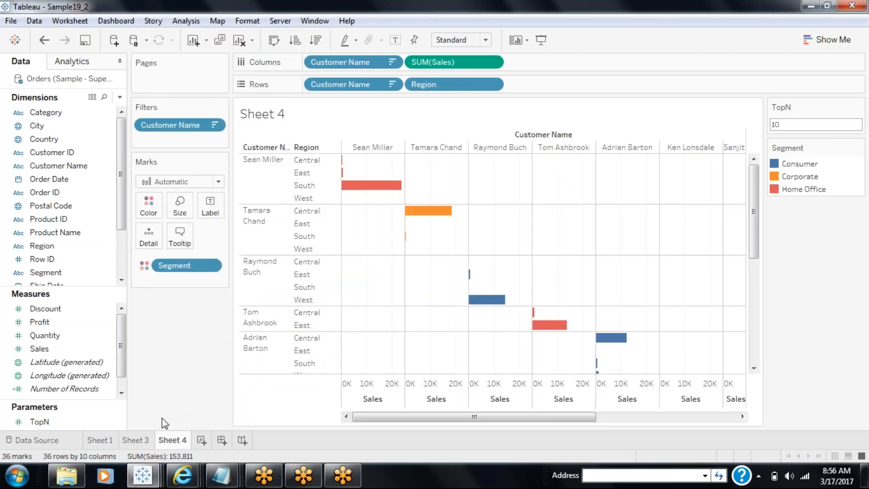
pyautogui.click(149, 440)
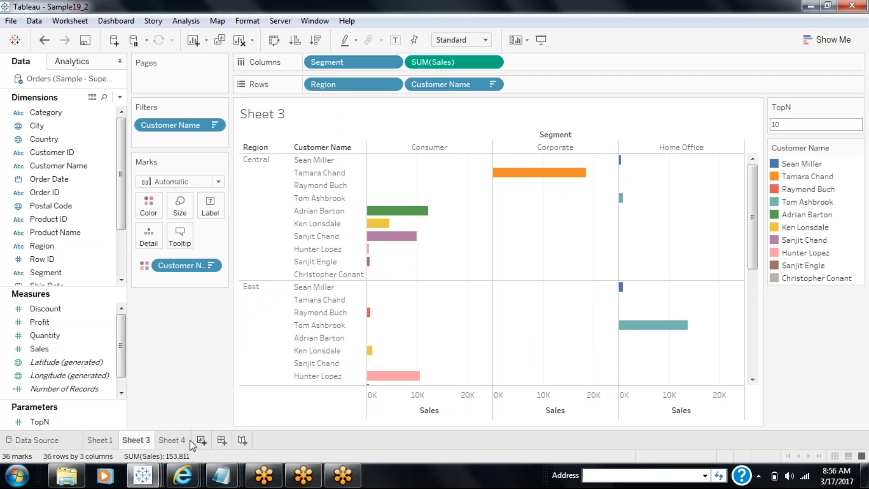
pyautogui.click(174, 446)
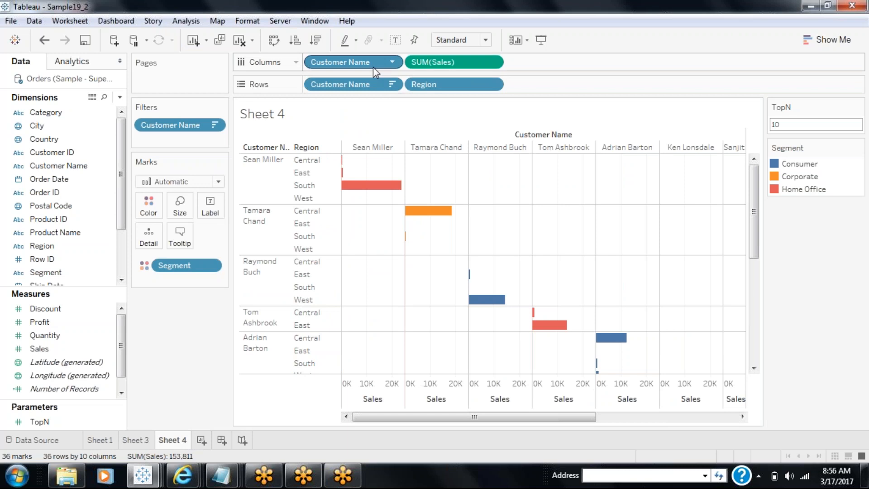
# Cycle the fields on Sheet 4 three more times, and compare the resulting layout with Sheet 3
pyautogui.click(187, 20)
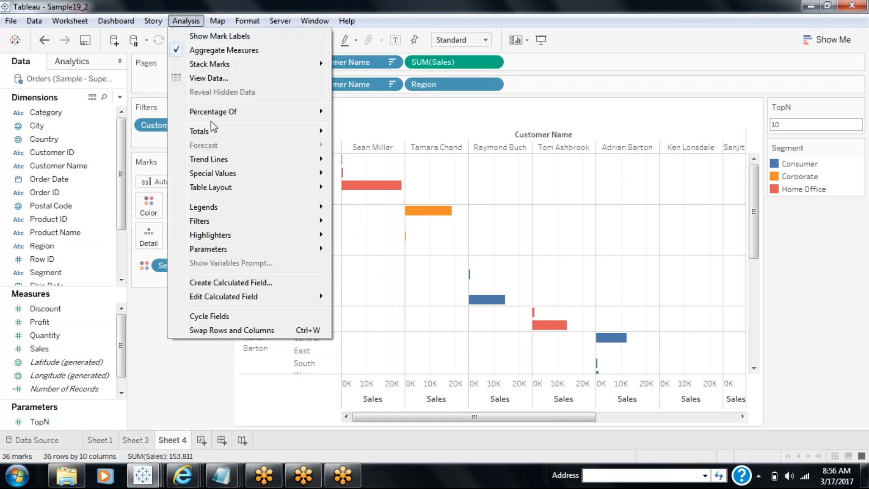
pyautogui.click(215, 318)
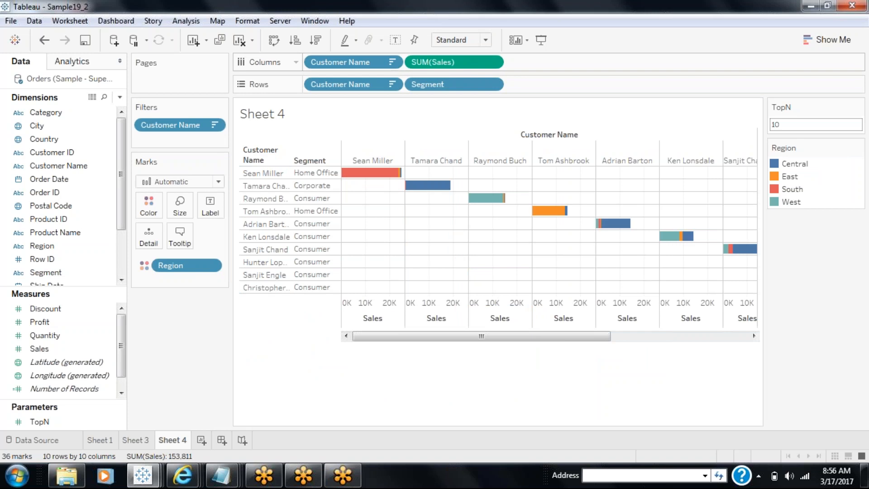
pyautogui.click(186, 20)
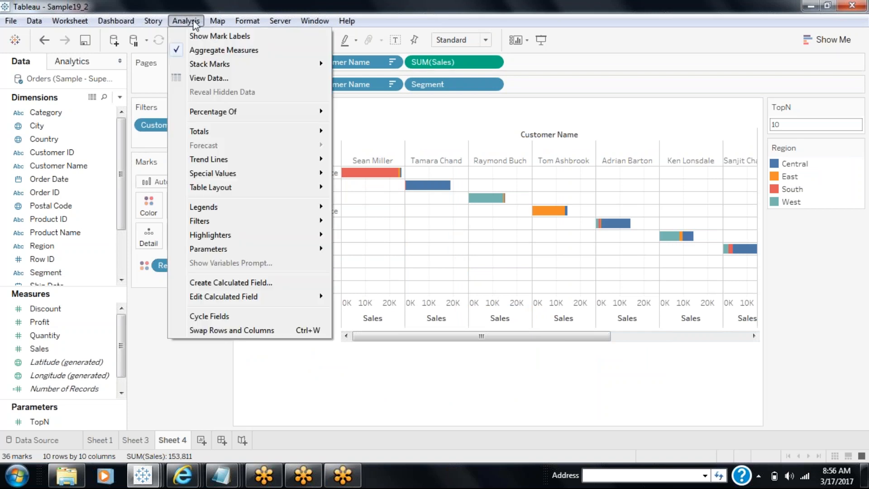
pyautogui.click(241, 320)
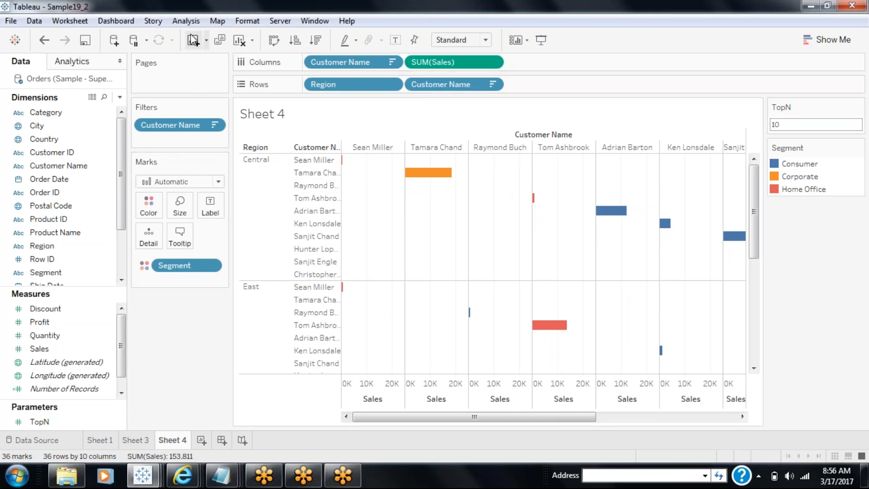
pyautogui.click(186, 21)
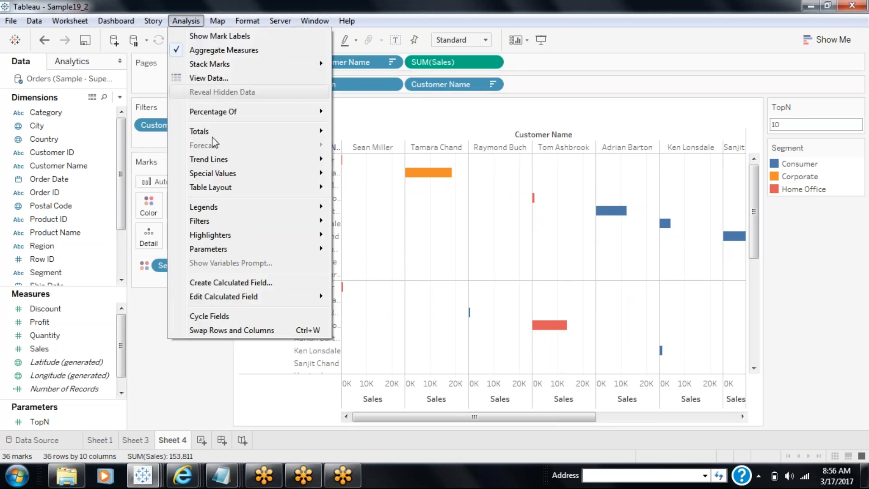
pyautogui.click(217, 330)
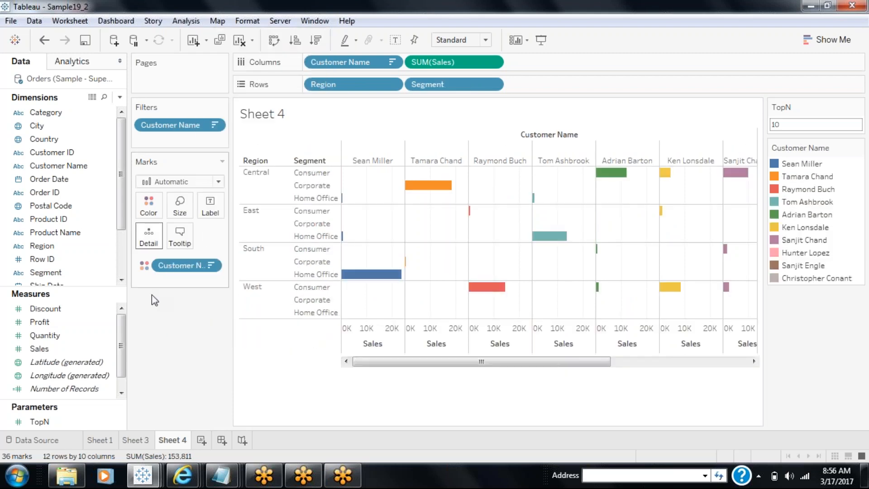
pyautogui.click(149, 441)
pyautogui.click(172, 440)
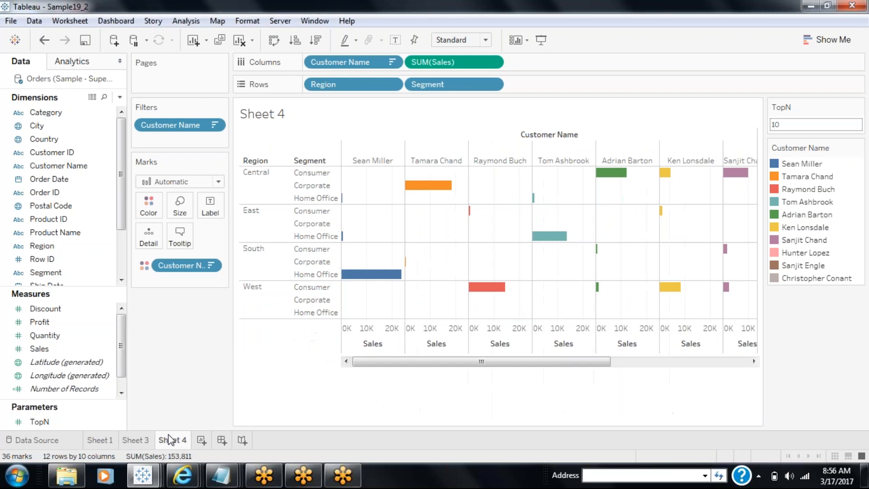
# Remove Customer Name from the color marks and filters on Sheet 4, and cycle the fields again
pyautogui.moveTo(197, 263); pyautogui.dragTo(195, 319)
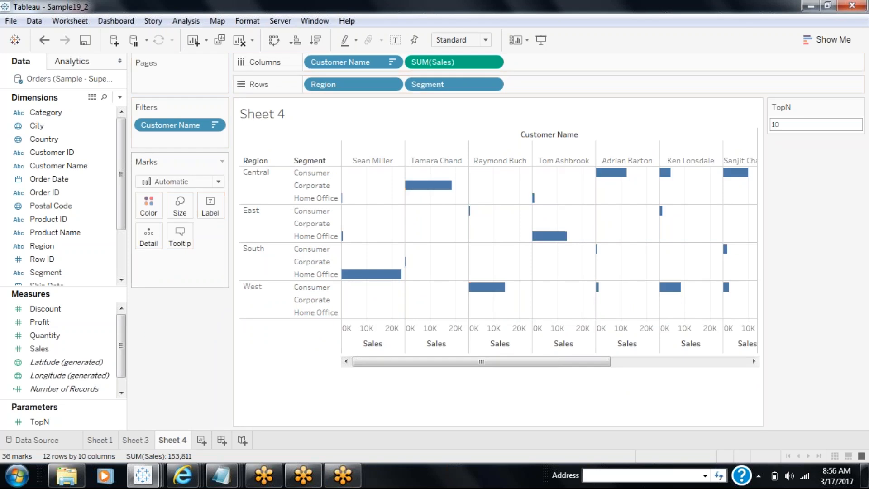
pyautogui.moveTo(189, 126); pyautogui.dragTo(204, 336)
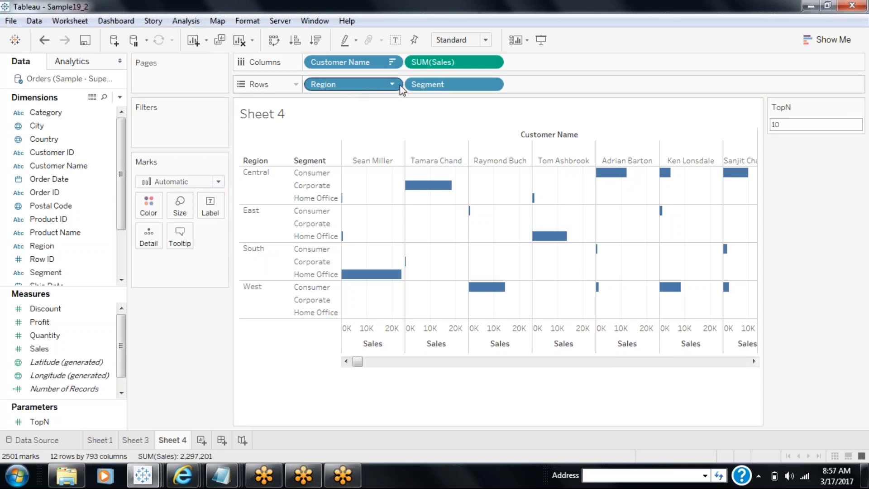
pyautogui.click(184, 21)
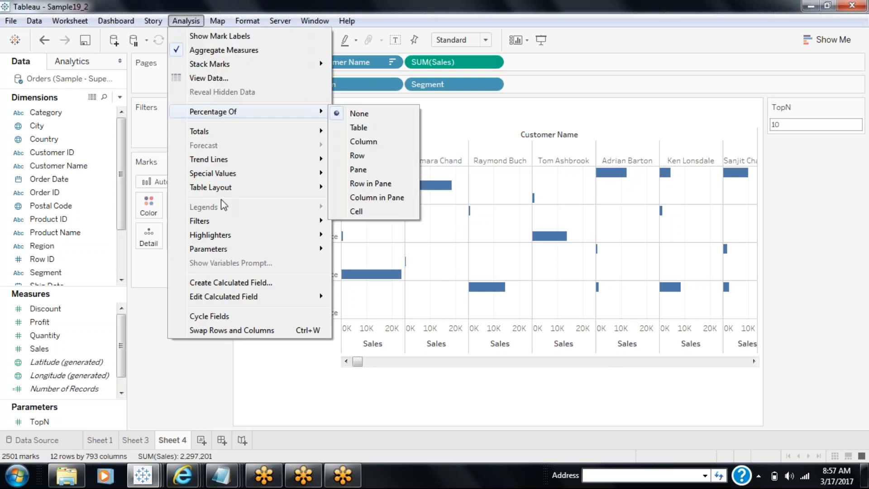
pyautogui.click(225, 326)
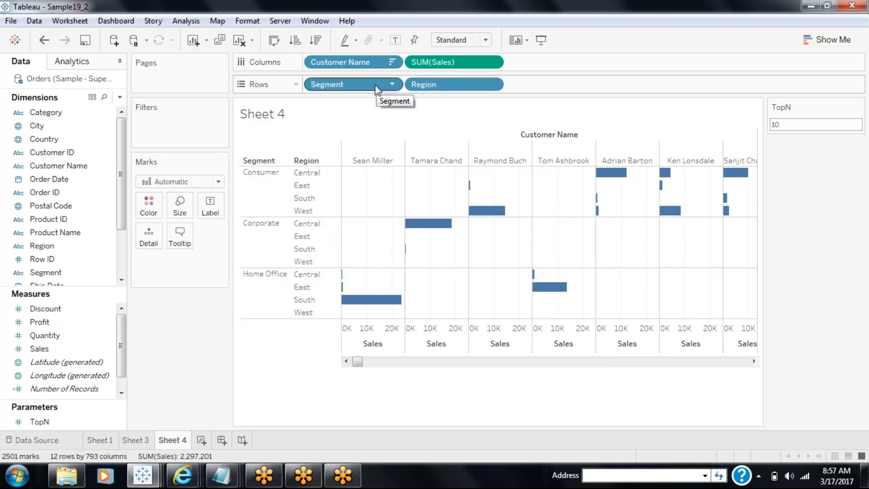
# Cycle the fields on Sheet 4 twice so Region is in columns and Segment precedes Customer Name in rows
pyautogui.click(200, 23)
pyautogui.click(212, 316)
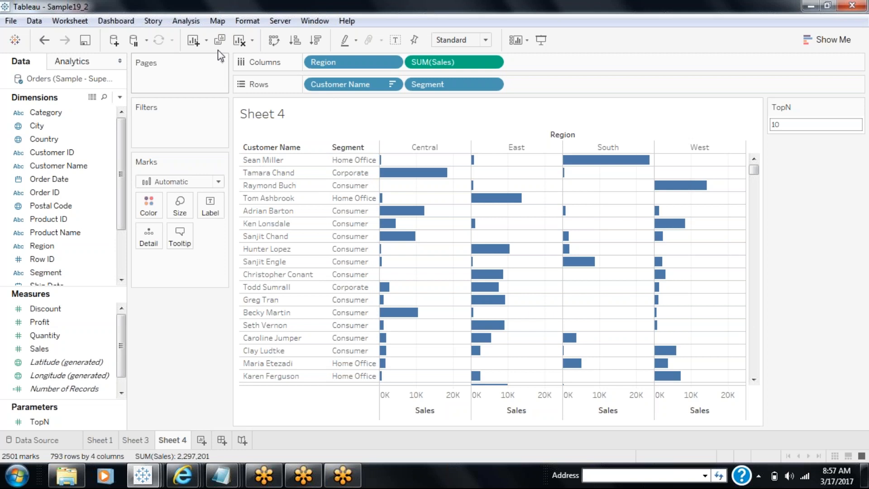
pyautogui.click(196, 23)
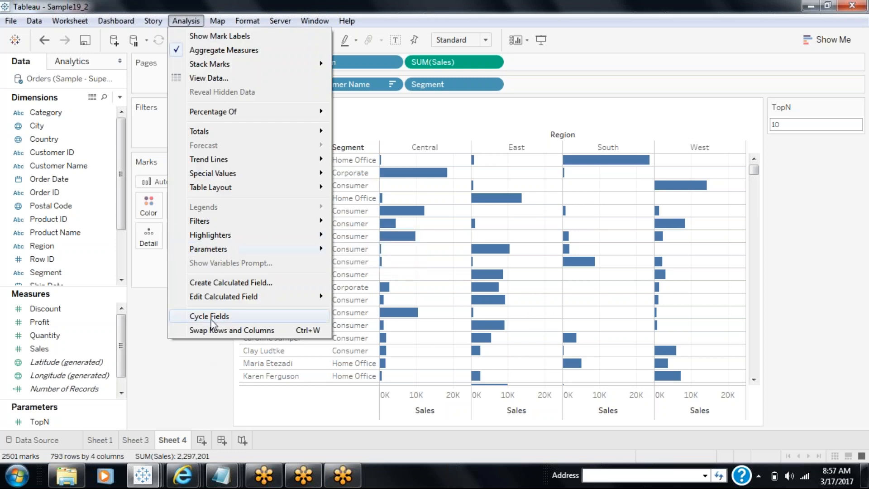
pyautogui.press('Escape')
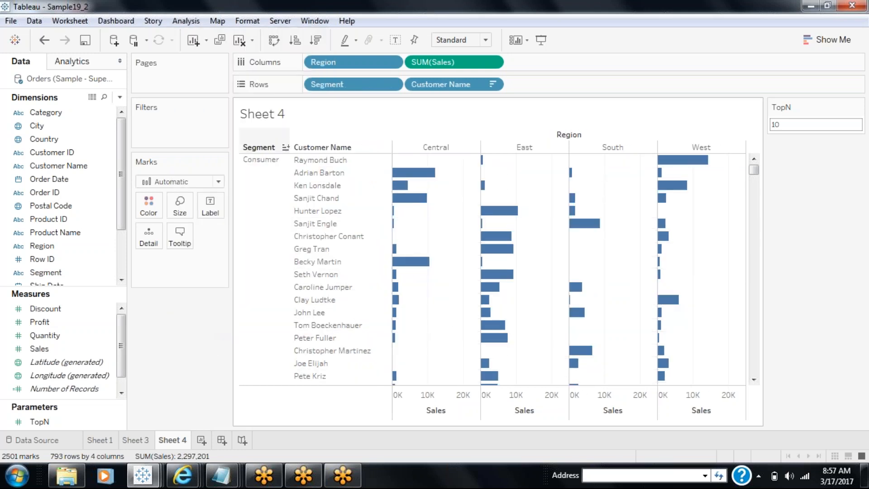
pyautogui.click(262, 159)
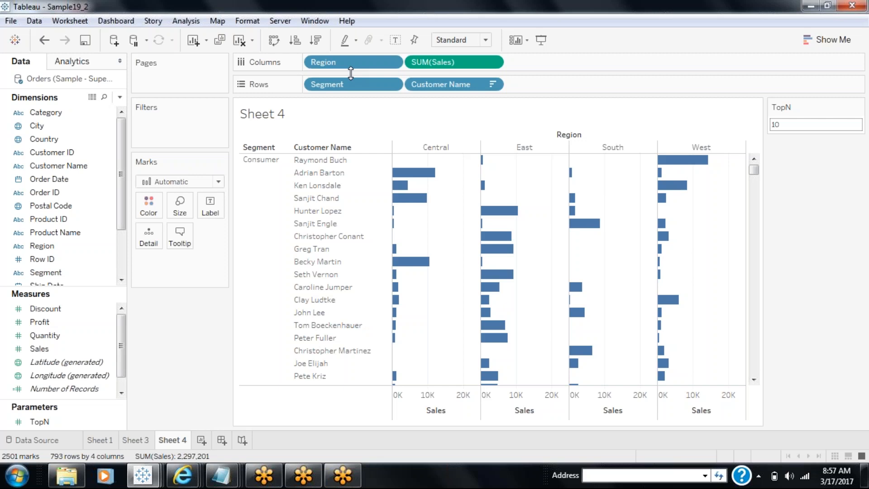
# Cycle the Sheet 4 fields two more times to put Segment in columns and Region before Customer Name in rows
pyautogui.click(186, 21)
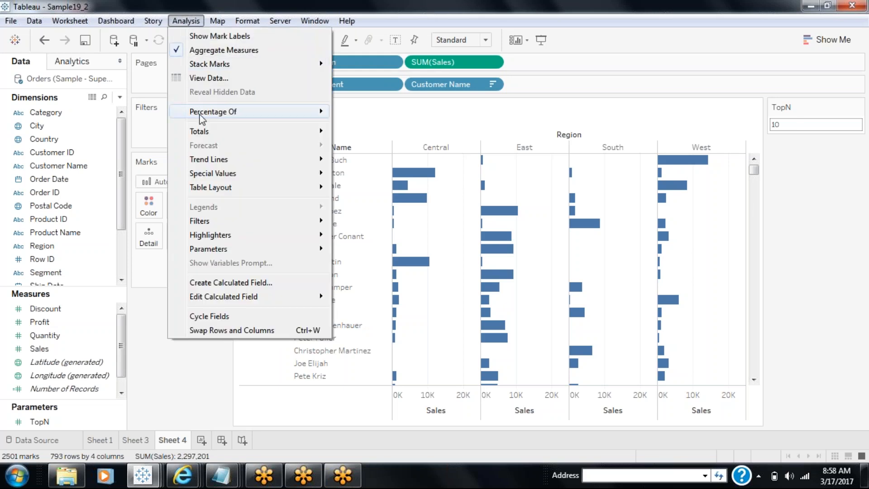
pyautogui.click(180, 318)
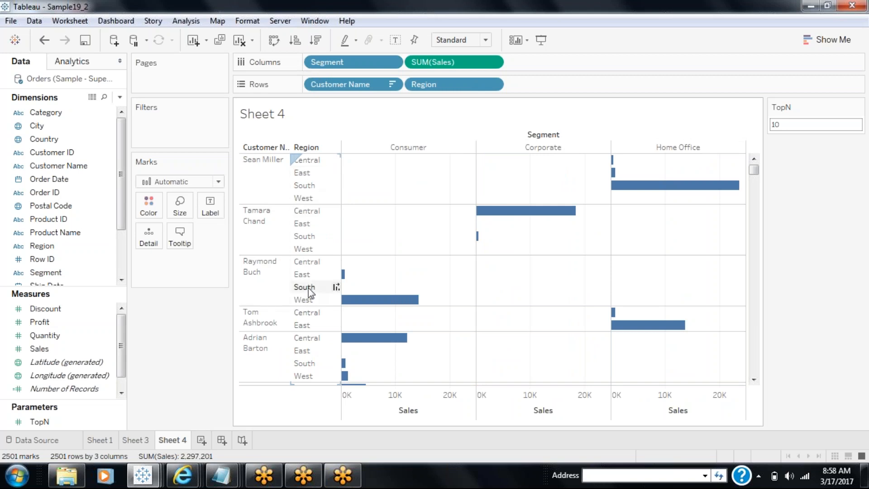
pyautogui.click(186, 21)
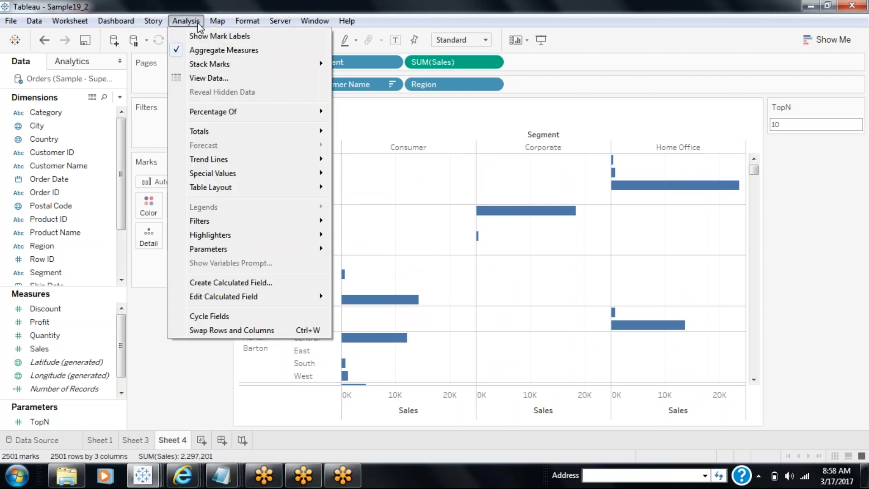
pyautogui.click(216, 318)
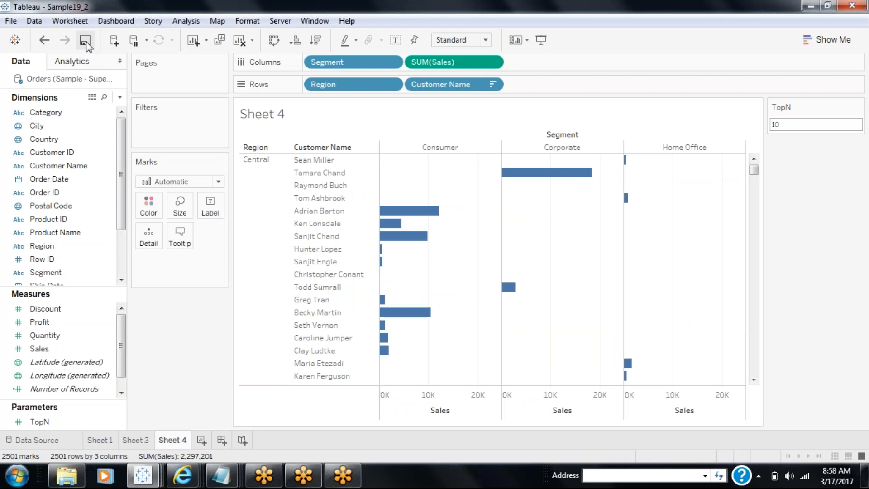
# Look over the available analytics options for Sheet 4 and return to the data fields
pyautogui.click(101, 62)
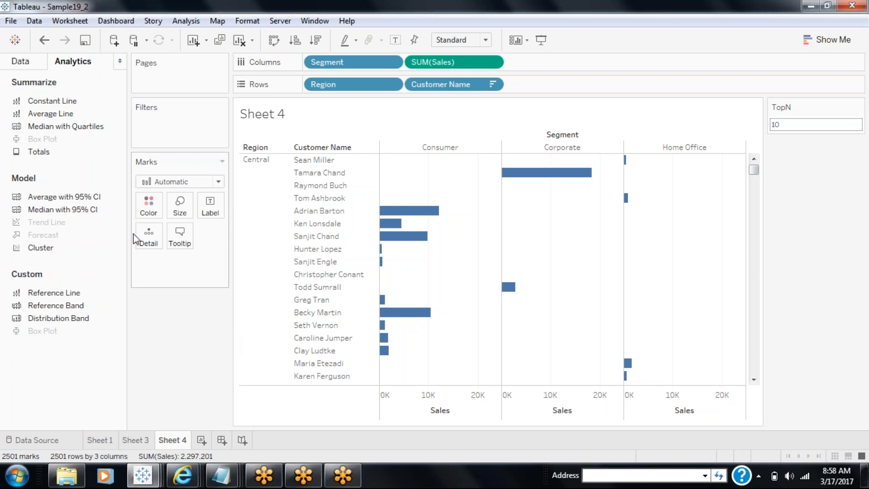
pyautogui.click(34, 65)
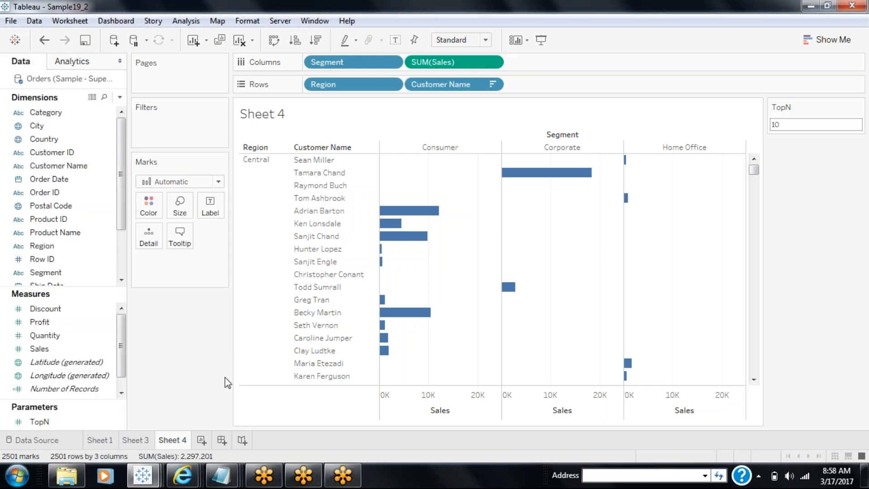